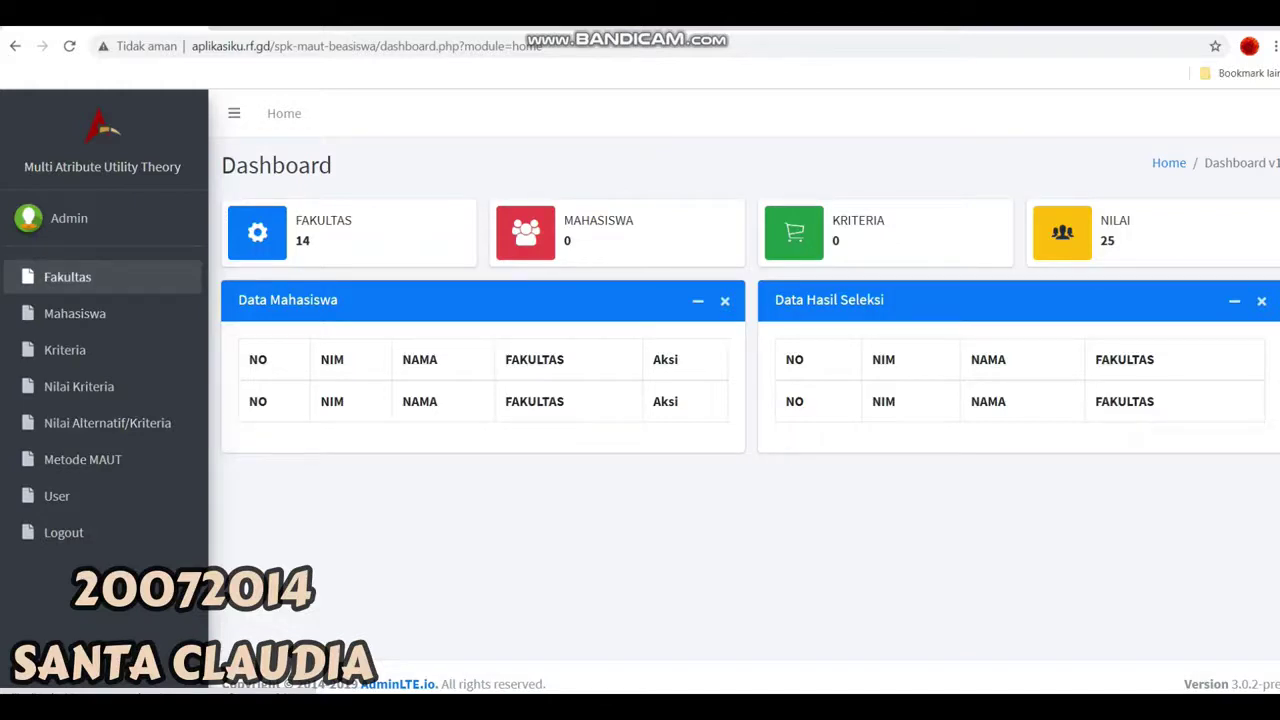
Review the full list of faculties on the Fakultas page
{"action": "left_click", "coordinate": [67, 277]}
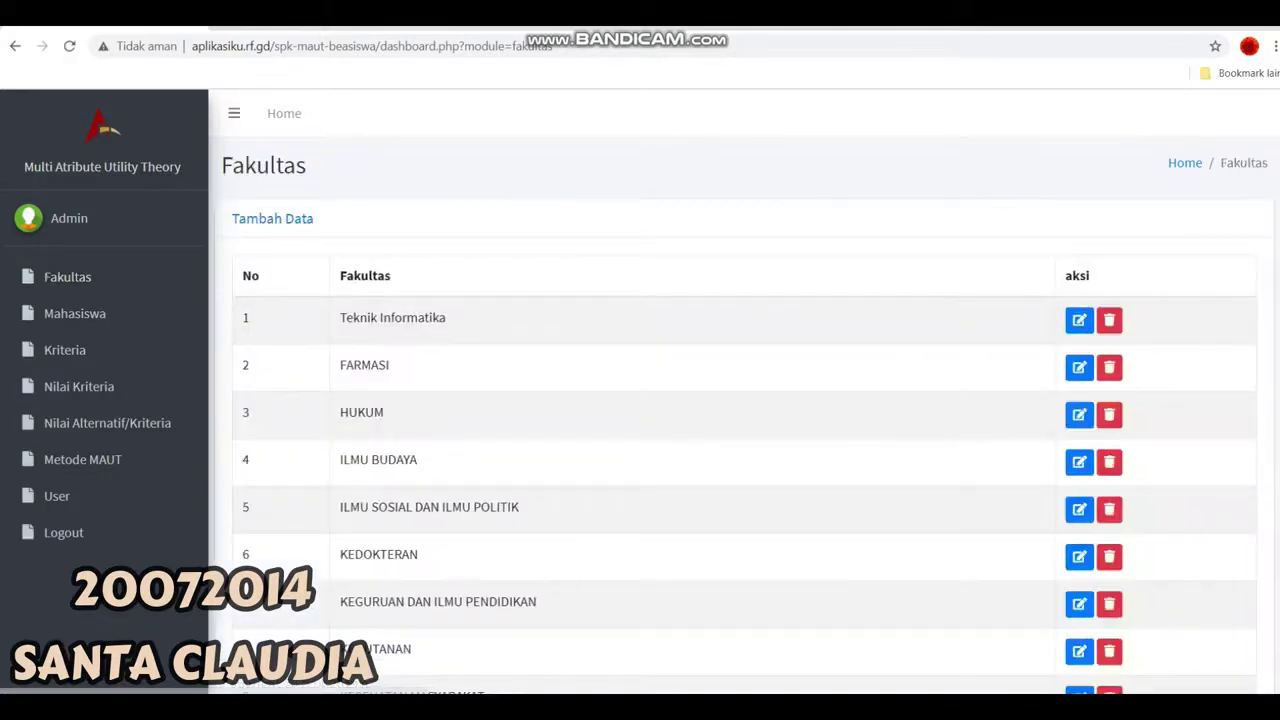
{"action": "scroll", "coordinate": [747, 399], "scroll_direction": "down", "scroll_amount": 3}
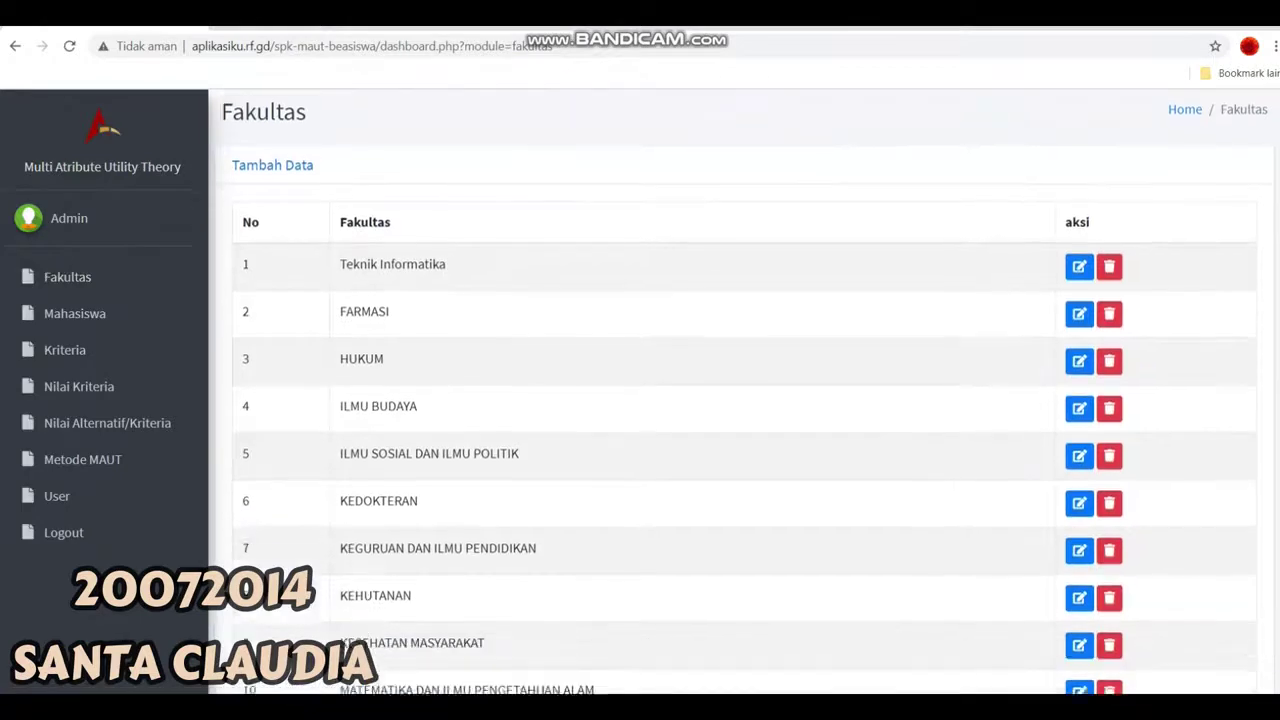
{"action": "scroll", "coordinate": [747, 399], "scroll_direction": "down", "scroll_amount": 2}
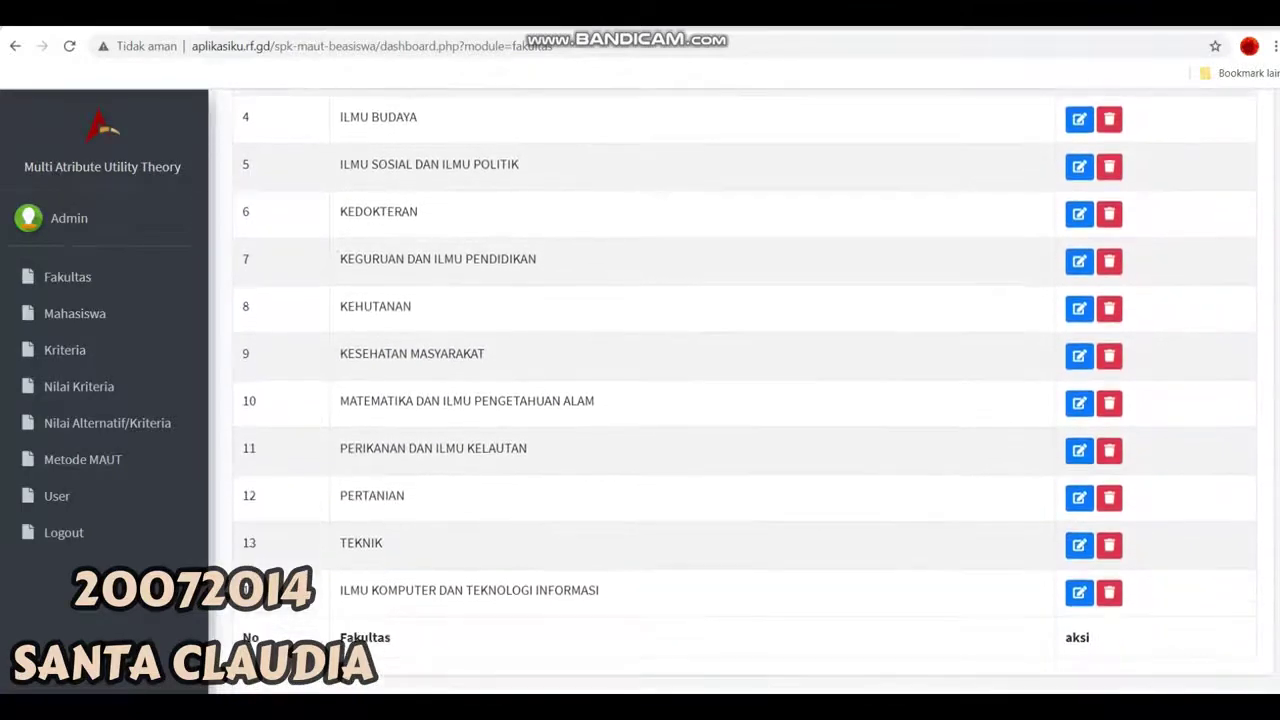
{"action": "scroll", "coordinate": [747, 399], "scroll_direction": "up", "scroll_amount": 5}
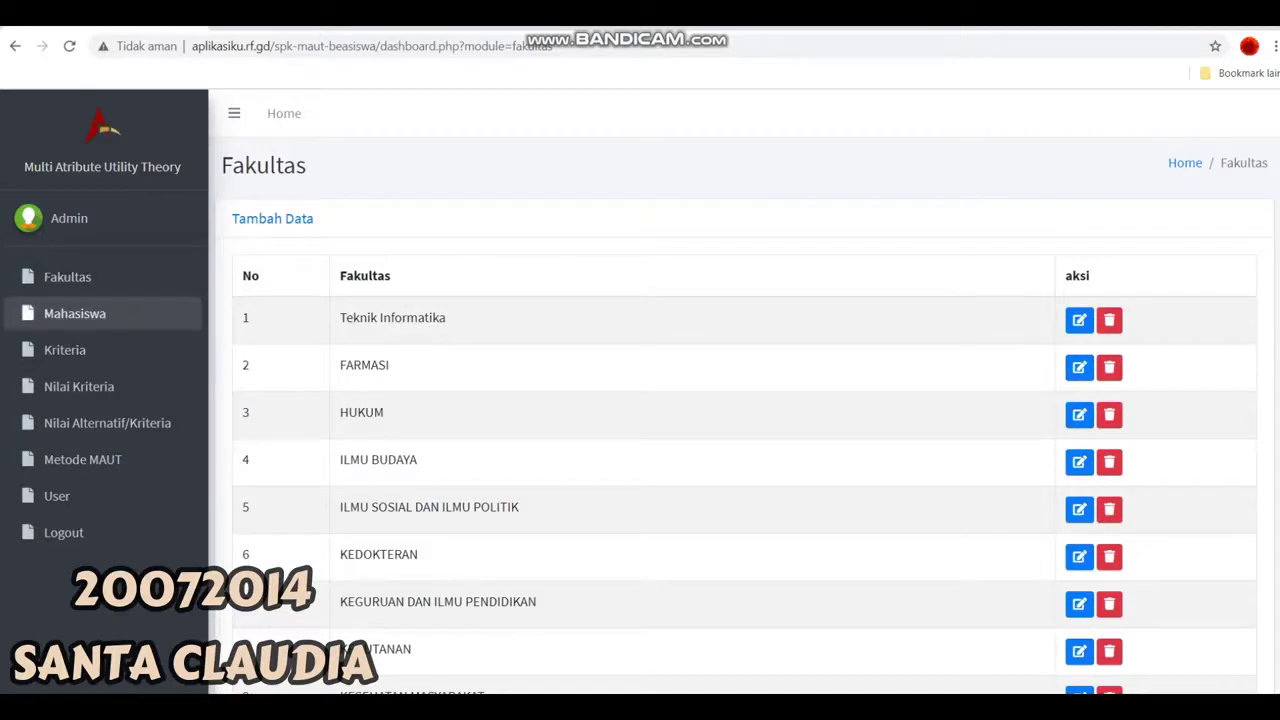
Start a new Mahasiswa record, enter the student's NIM and name, and set the Fakultas to Teknik Informatika
{"action": "left_click", "coordinate": [74, 313]}
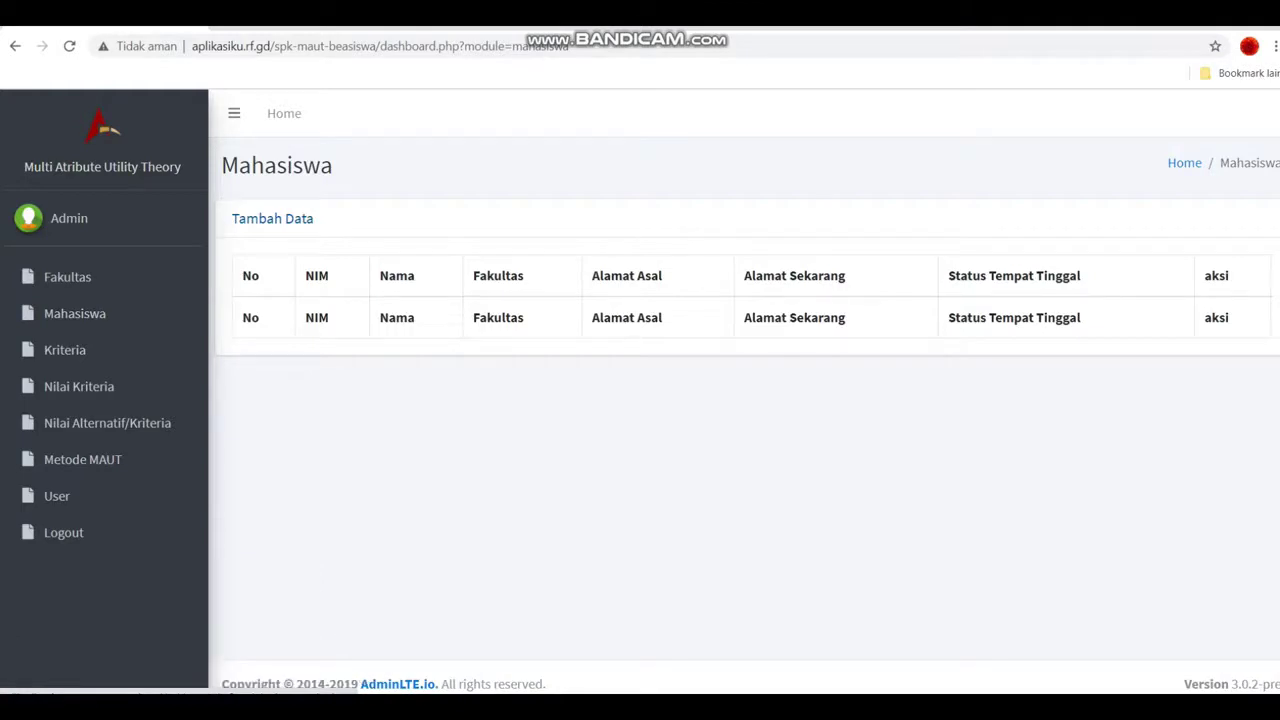
{"action": "left_click", "coordinate": [272, 219]}
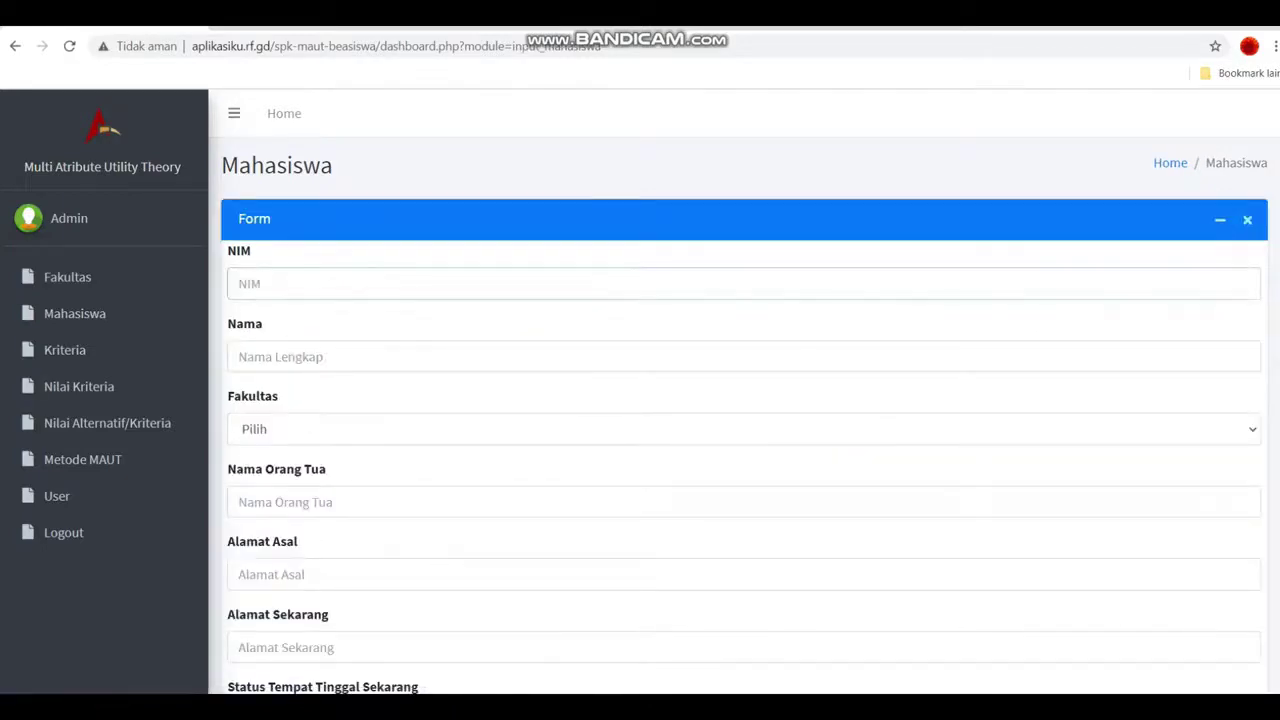
{"action": "type", "text": "56585"}
{"action": "key", "text": "Tab"}
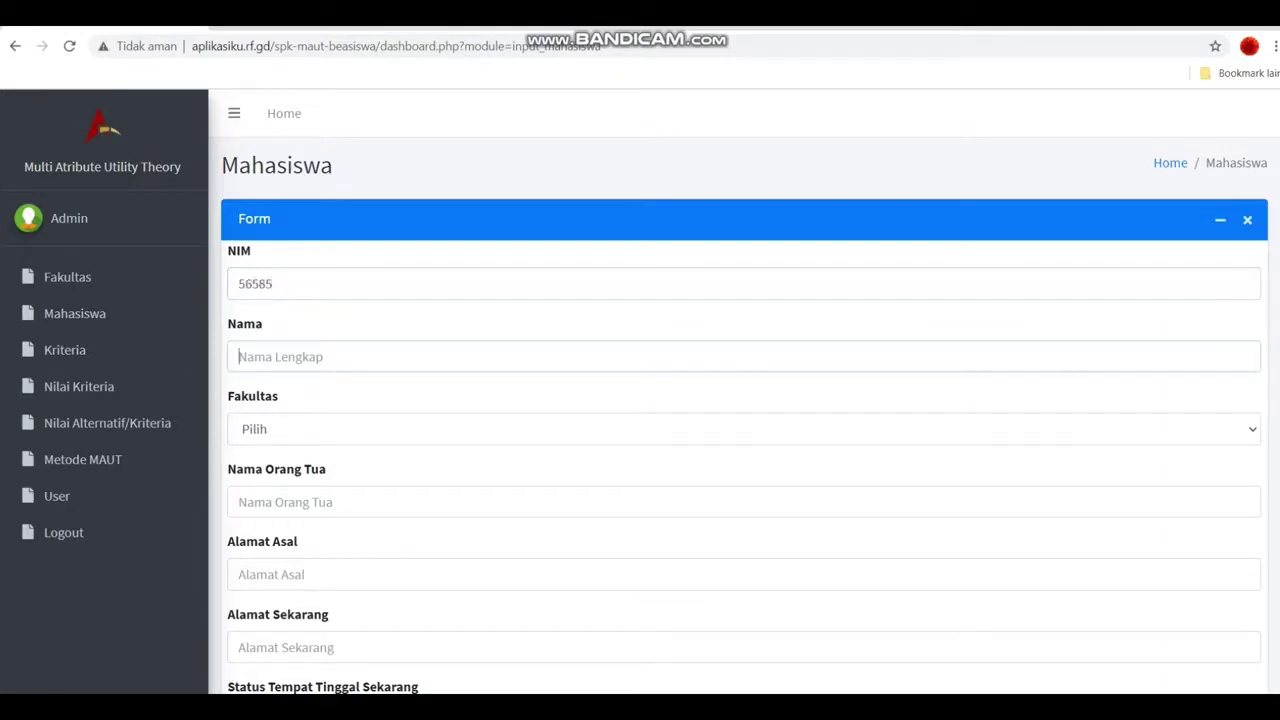
{"action": "type", "text": "MEY"}
{"action": "left_click", "coordinate": [744, 429]}
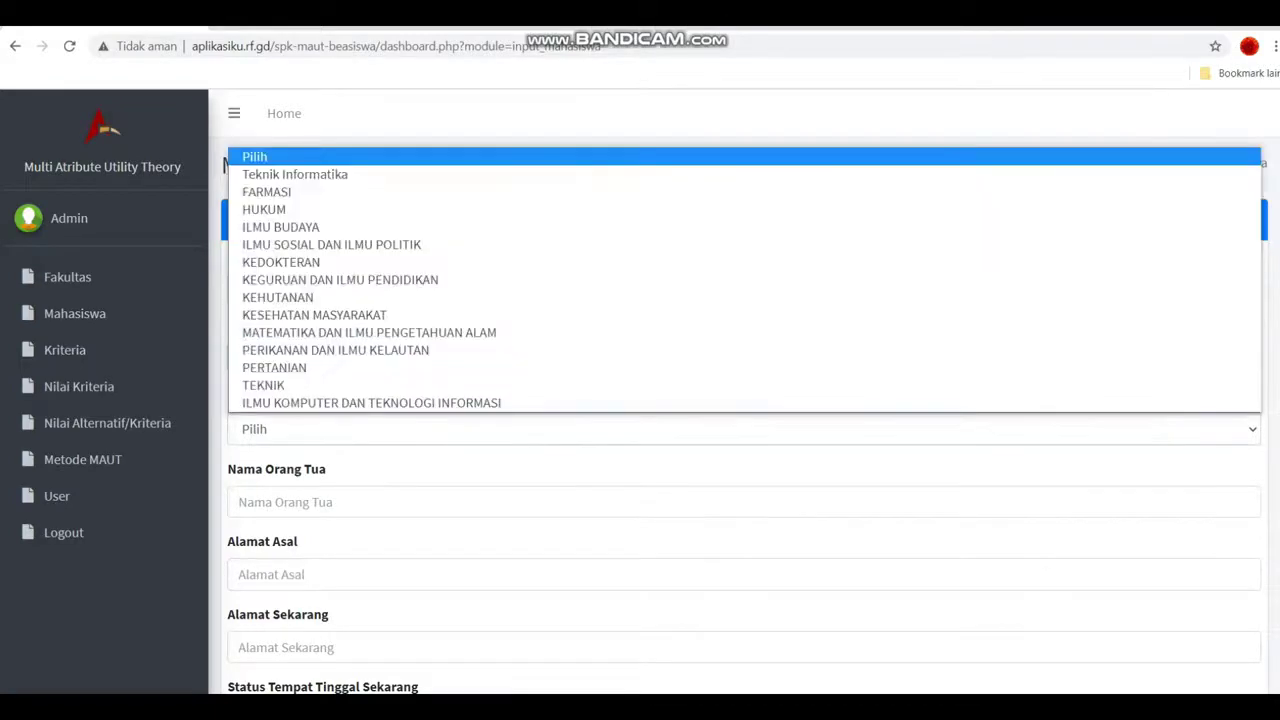
{"action": "left_click", "coordinate": [295, 174]}
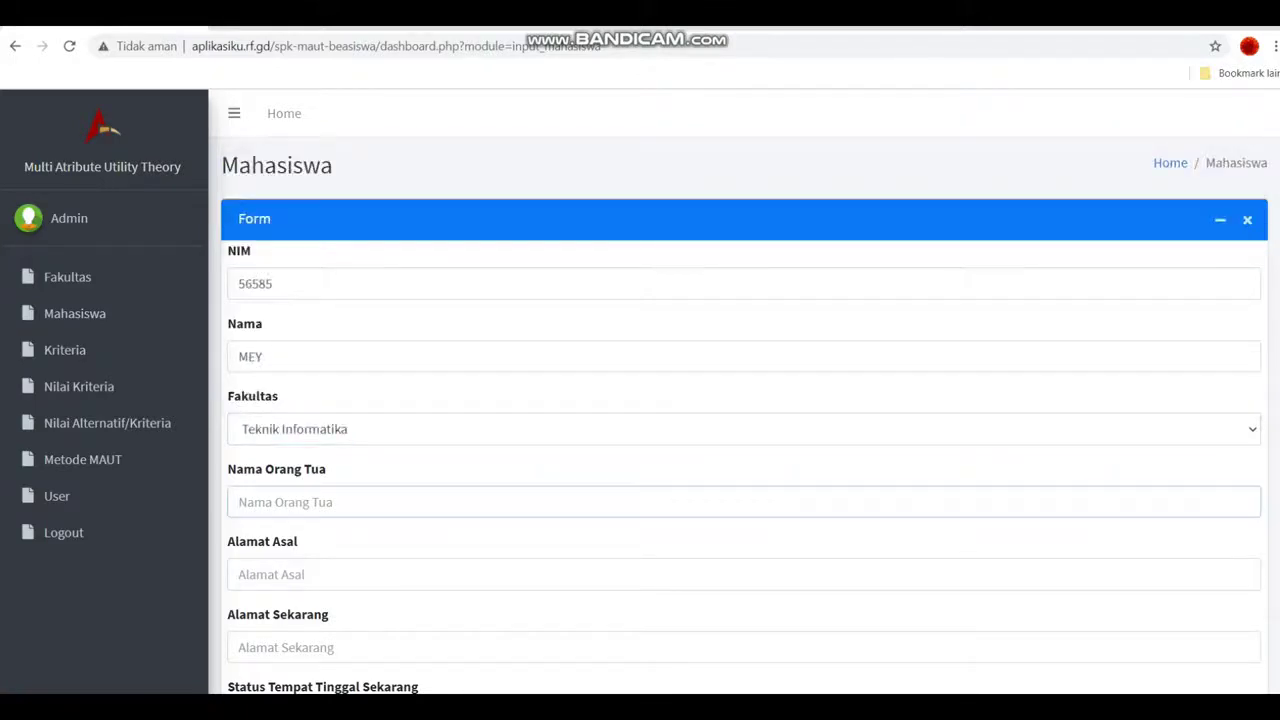
Fill in the parent's name and the student's home address (Alamat Asal)
{"action": "type", "text": "ARUL"}
{"action": "key", "text": "Tab"}
{"action": "type", "text": "JL"}
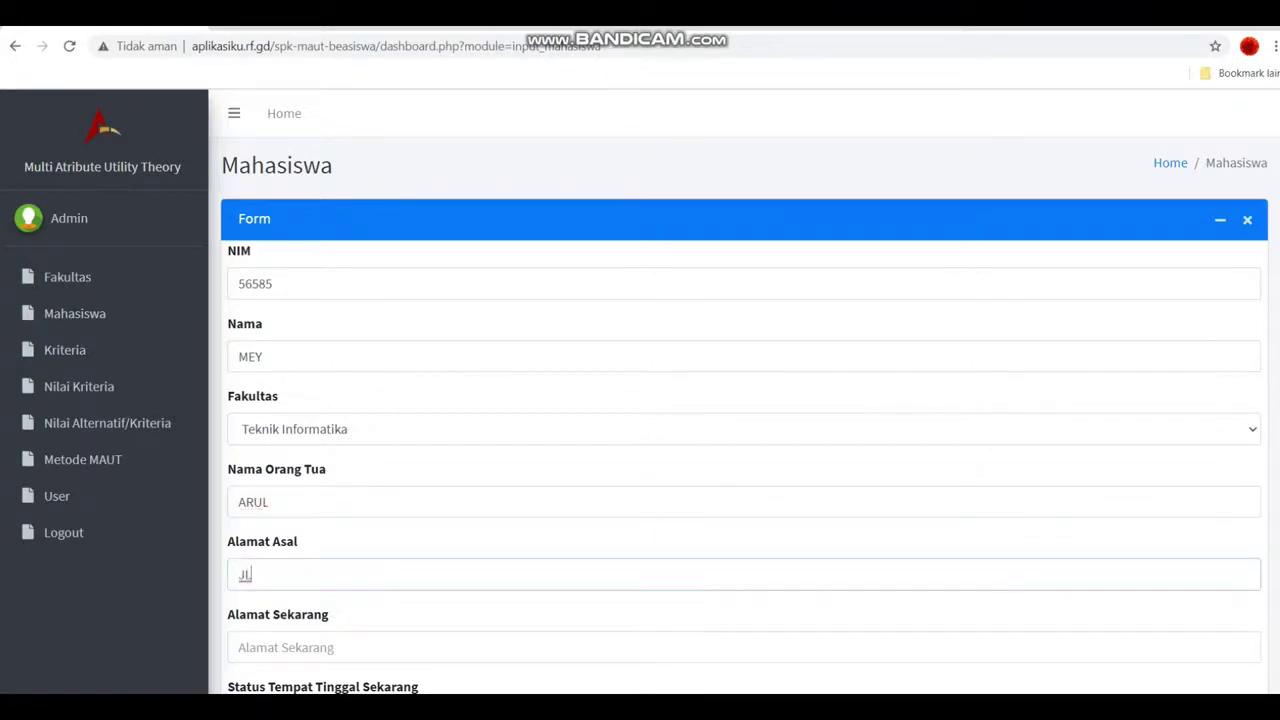
{"action": "type", "text": "."}
{"action": "type", "text": "."}
{"action": "type", "text": " BANDENG"}
{"action": "key", "text": "Tab"}
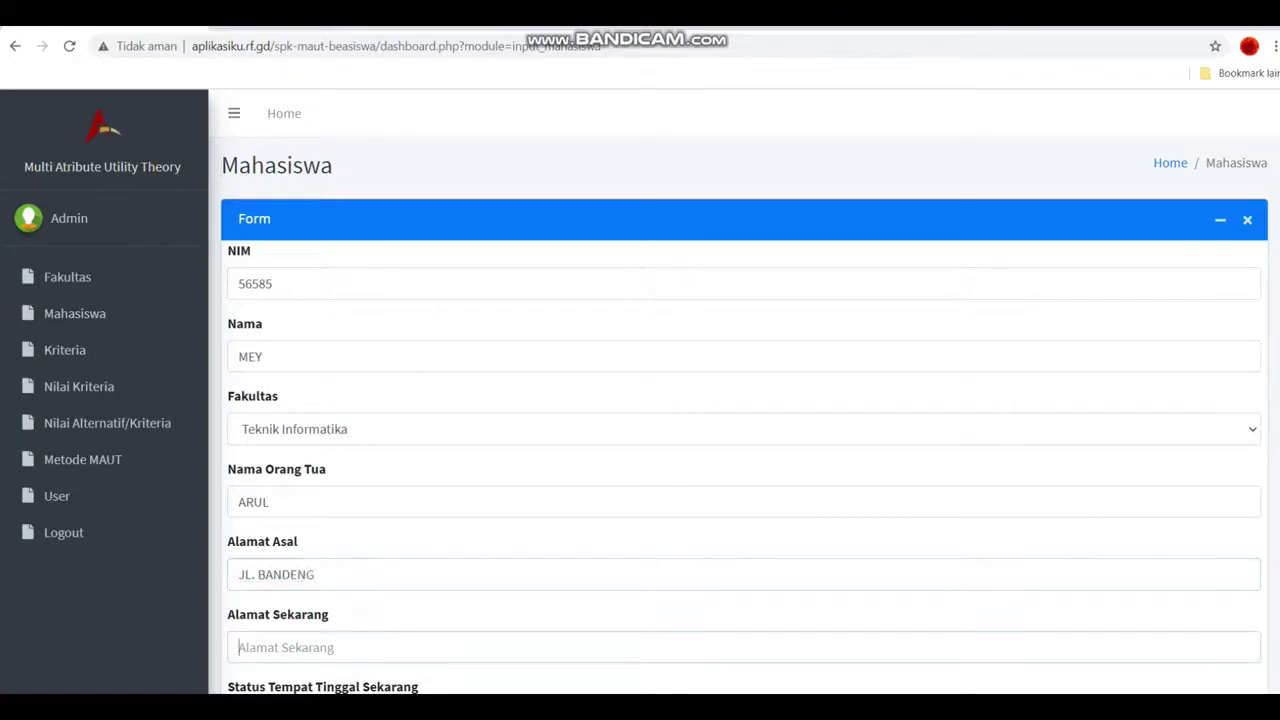
Enter the student's current address under Alamat Sekarang
{"action": "type", "text": "JAL"}
{"action": "key", "text": "BackSpace"}
{"action": "key", "text": "BackSpace"}
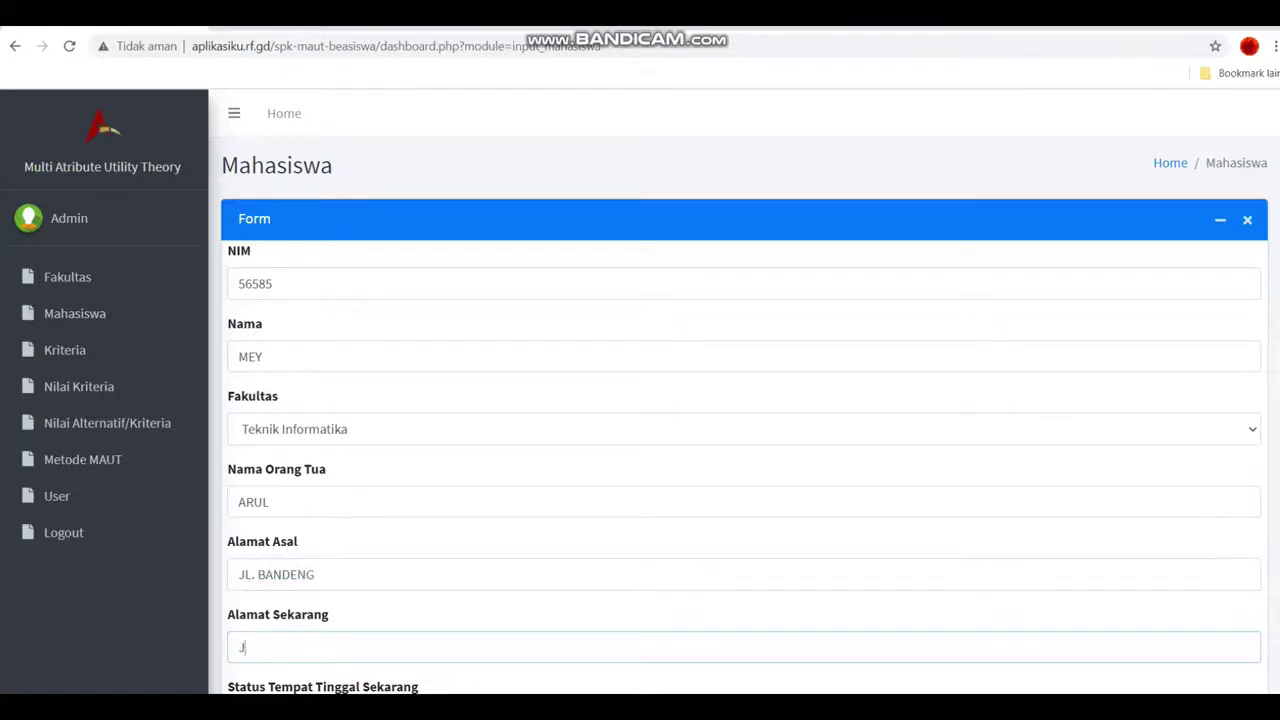
{"action": "type", "text": "L.BANDENG"}
Set Status Tempat Tinggal Sekarang to KOST/KONTRAK and save the student record
{"action": "scroll", "coordinate": [744, 400], "scroll_direction": "down", "scroll_amount": 2}
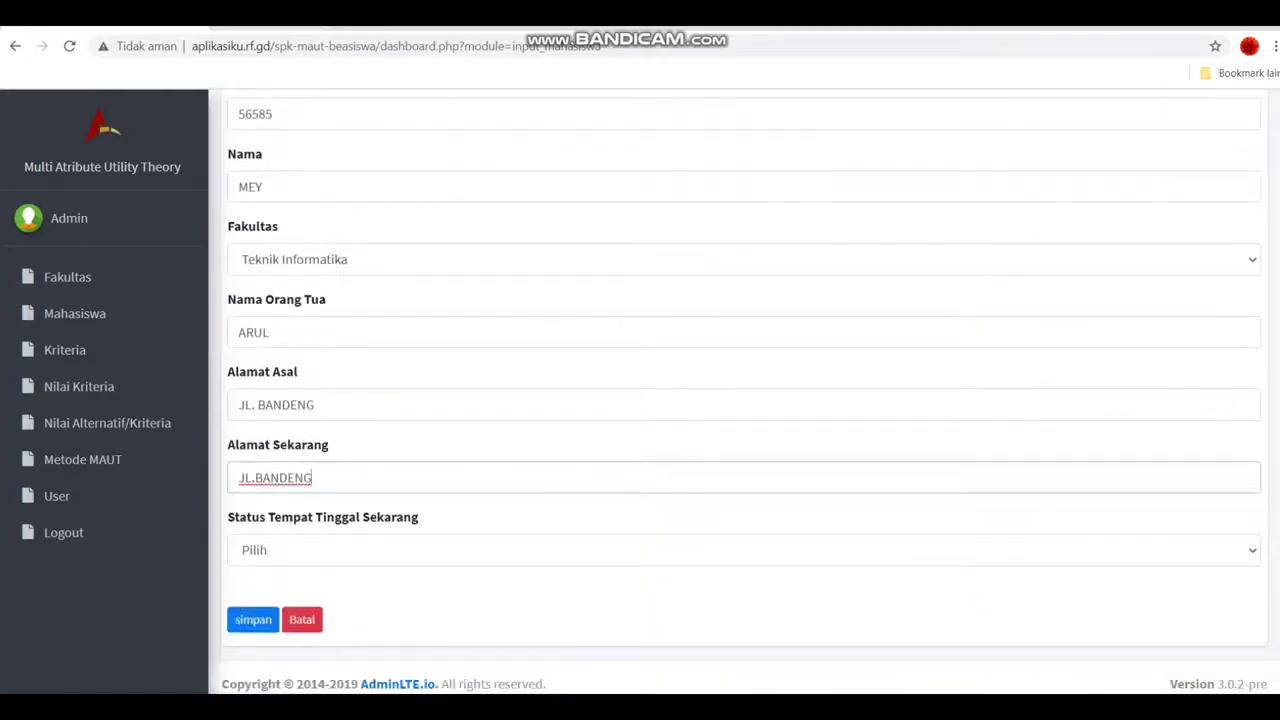
{"action": "left_click", "coordinate": [1080, 550]}
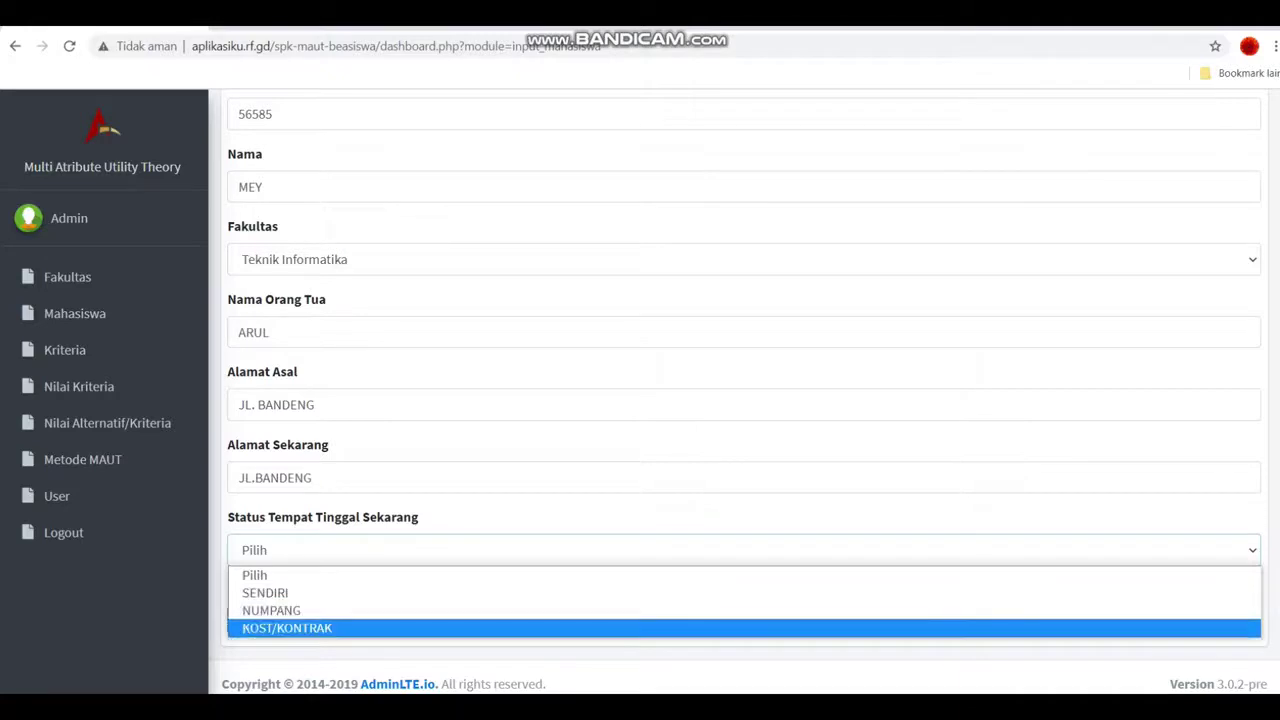
{"action": "left_click", "coordinate": [287, 628]}
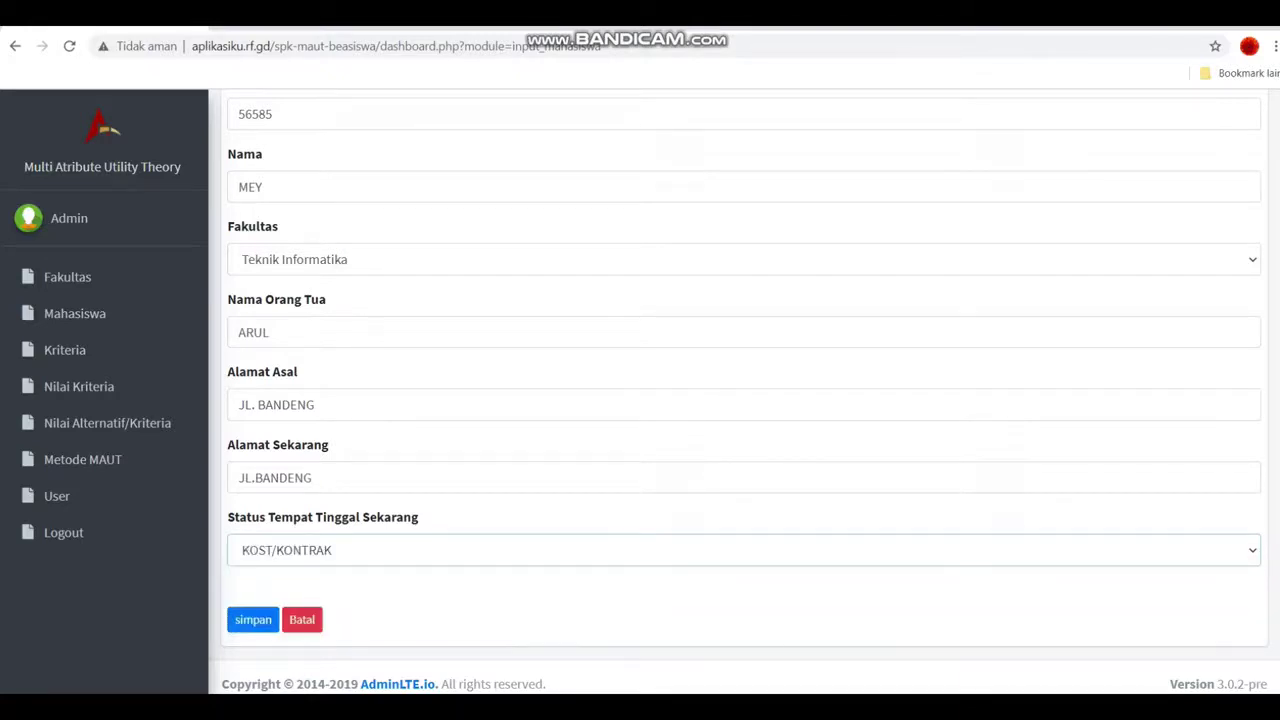
{"action": "left_click", "coordinate": [253, 619]}
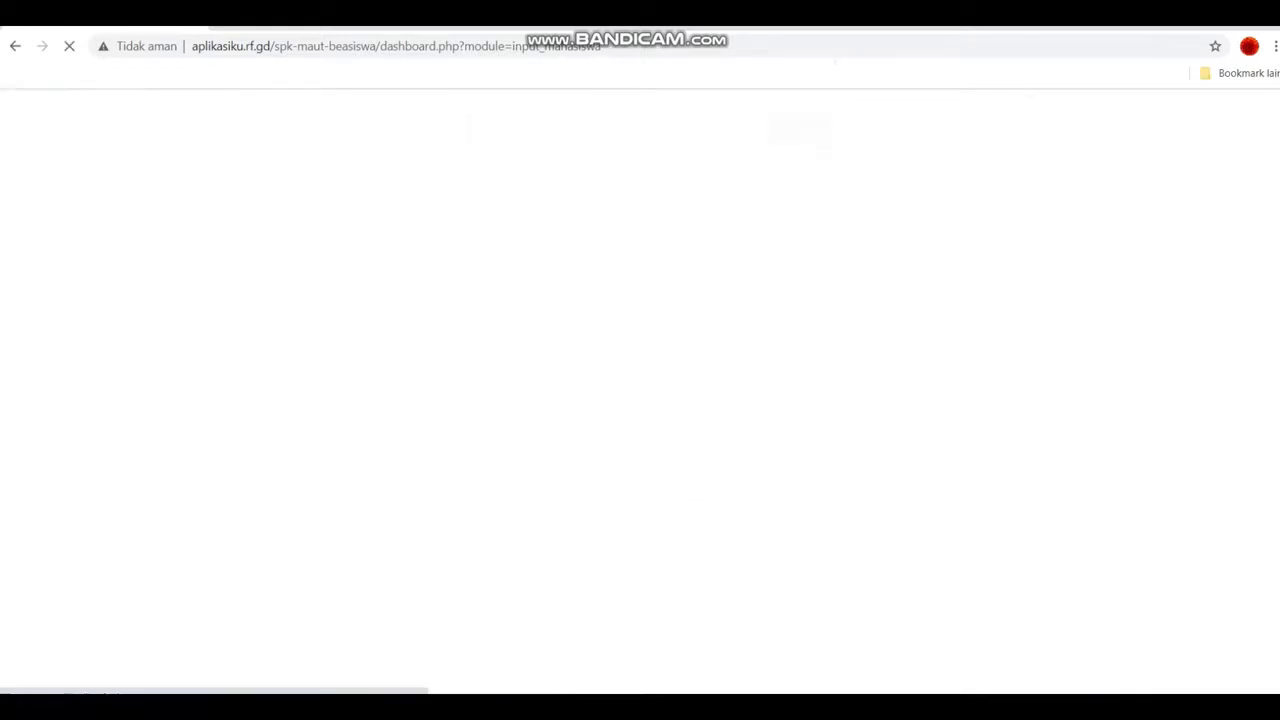
{"action": "key", "text": "Return"}
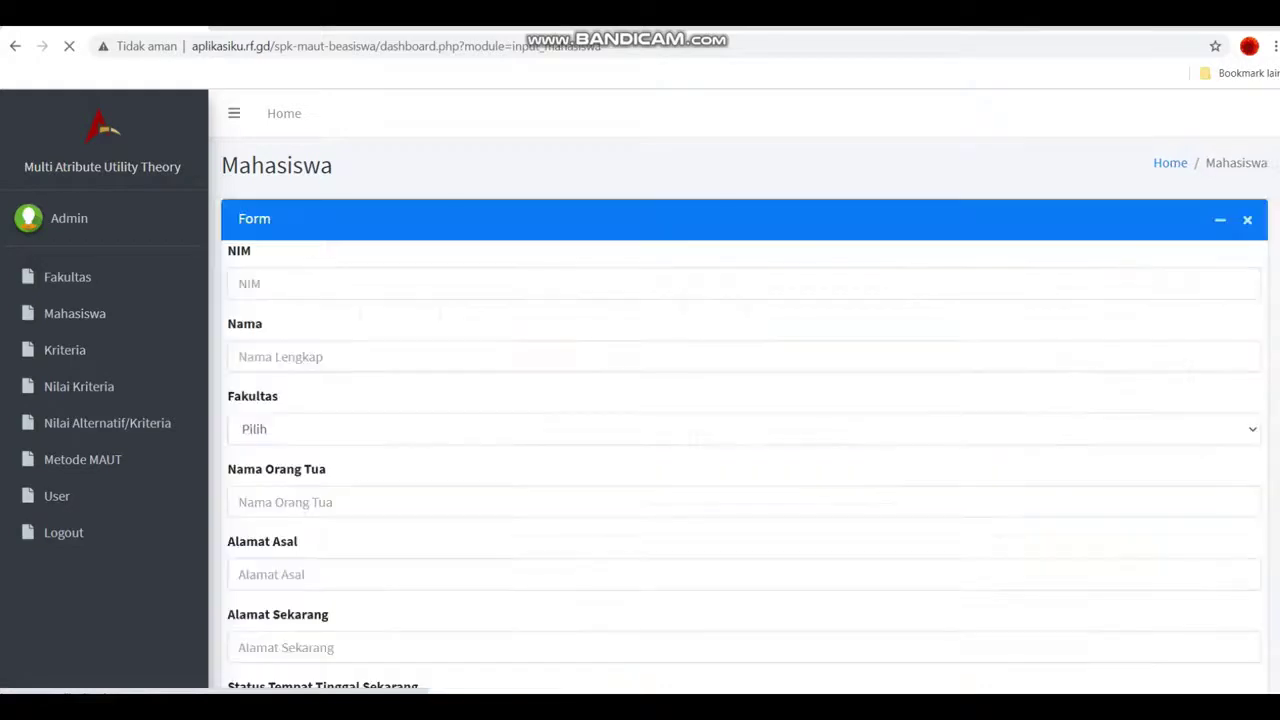
Enter the second student's NIM and name, and set the Fakultas to MATEMATIKA DAN ILMU PENGETAHUAN ALAM
{"action": "left_click", "coordinate": [240, 283]}
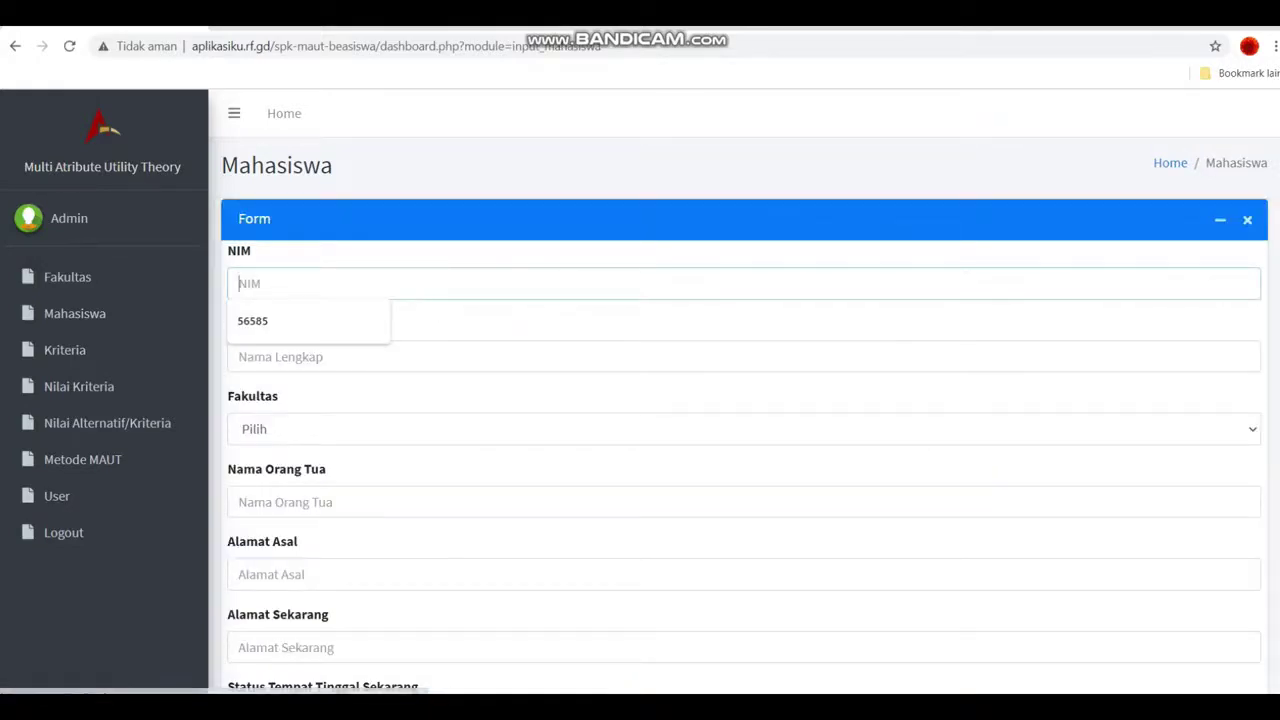
{"action": "type", "text": "658789"}
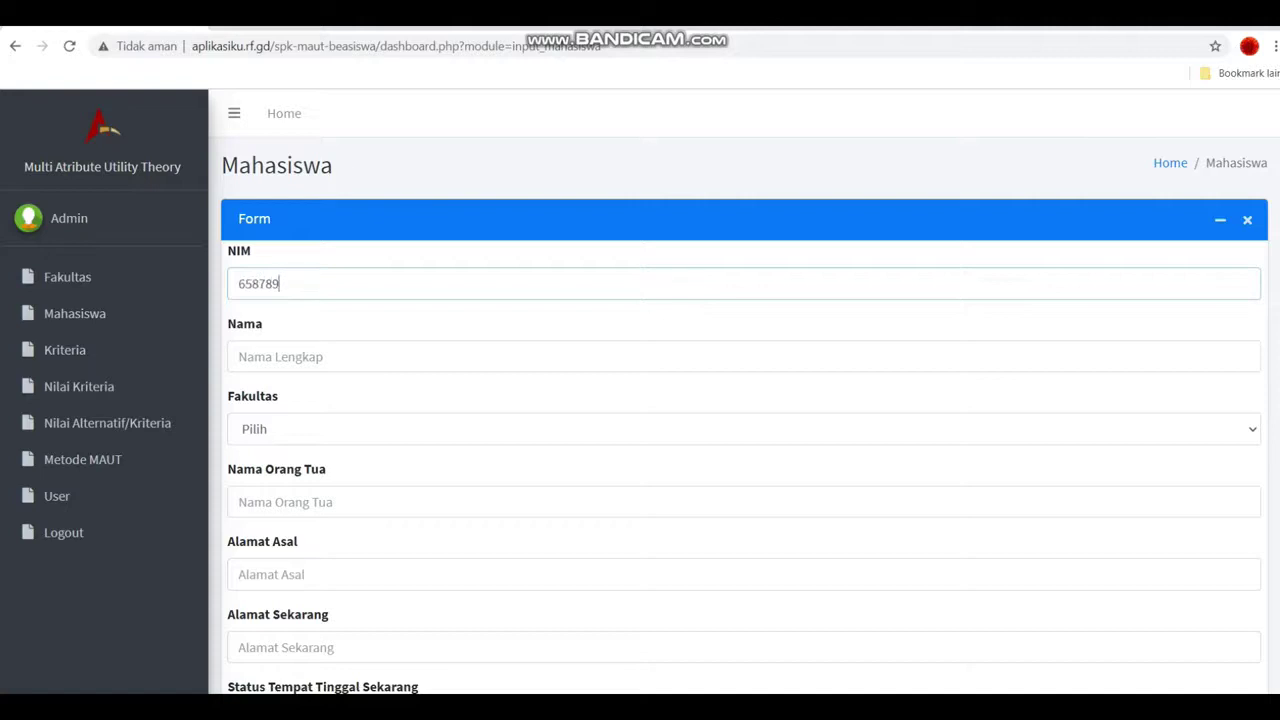
{"action": "left_click", "coordinate": [300, 356]}
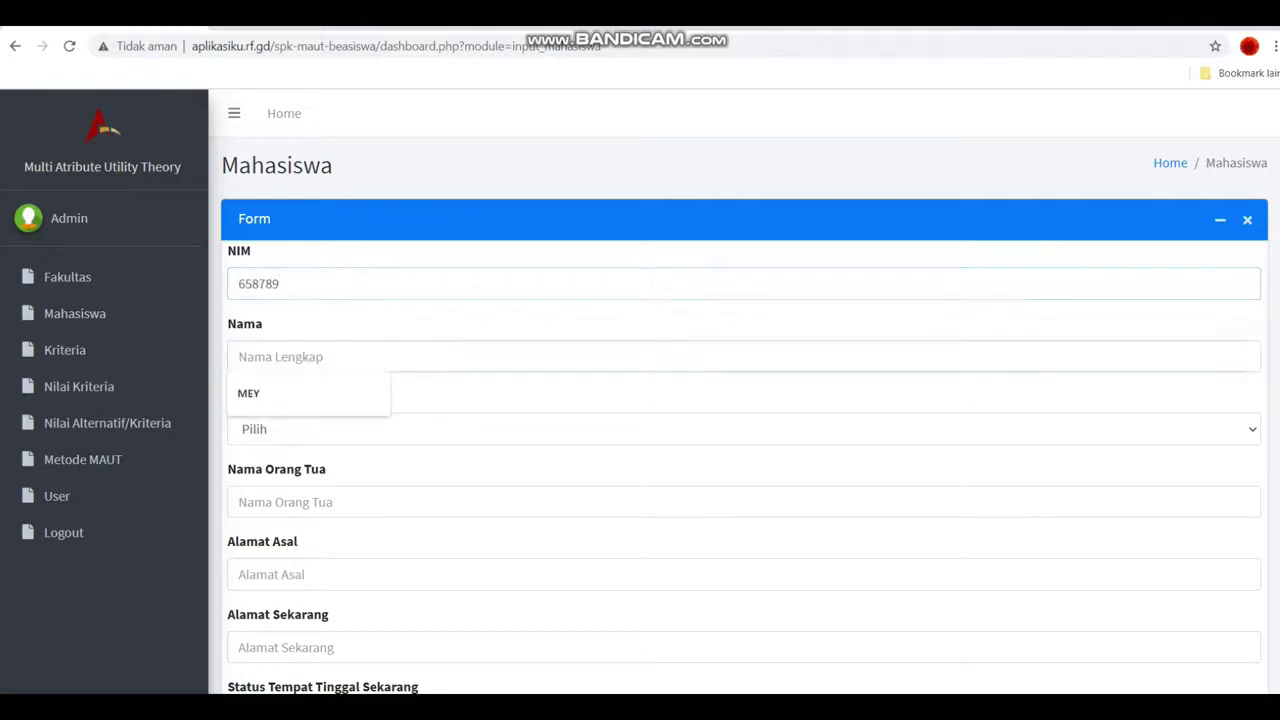
{"action": "type", "text": "JULIA"}
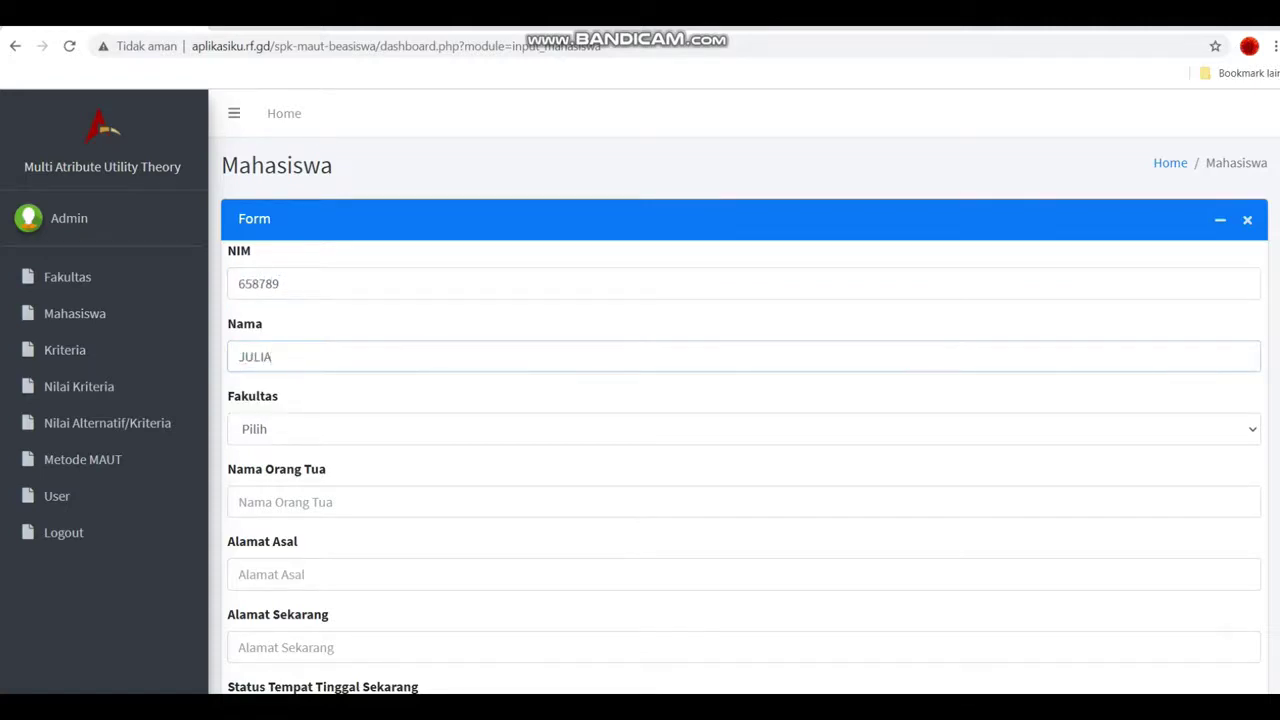
{"action": "left_click", "coordinate": [744, 428]}
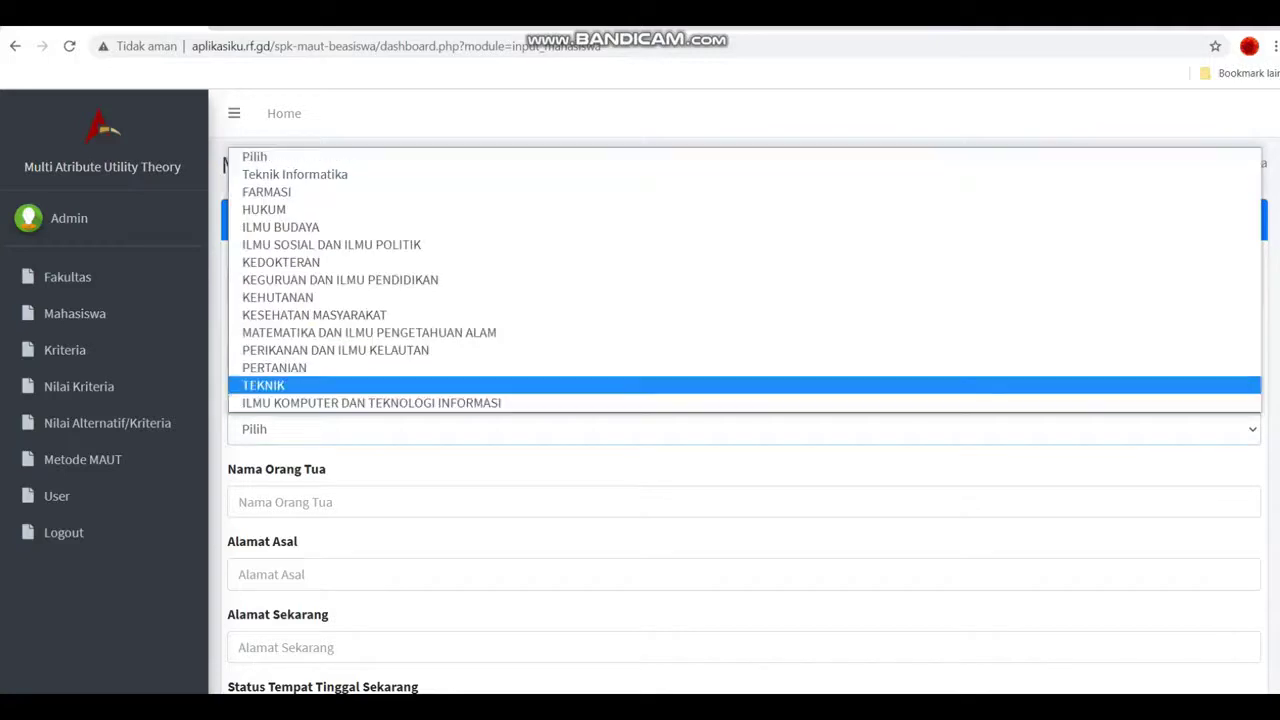
{"action": "left_click", "coordinate": [369, 332]}
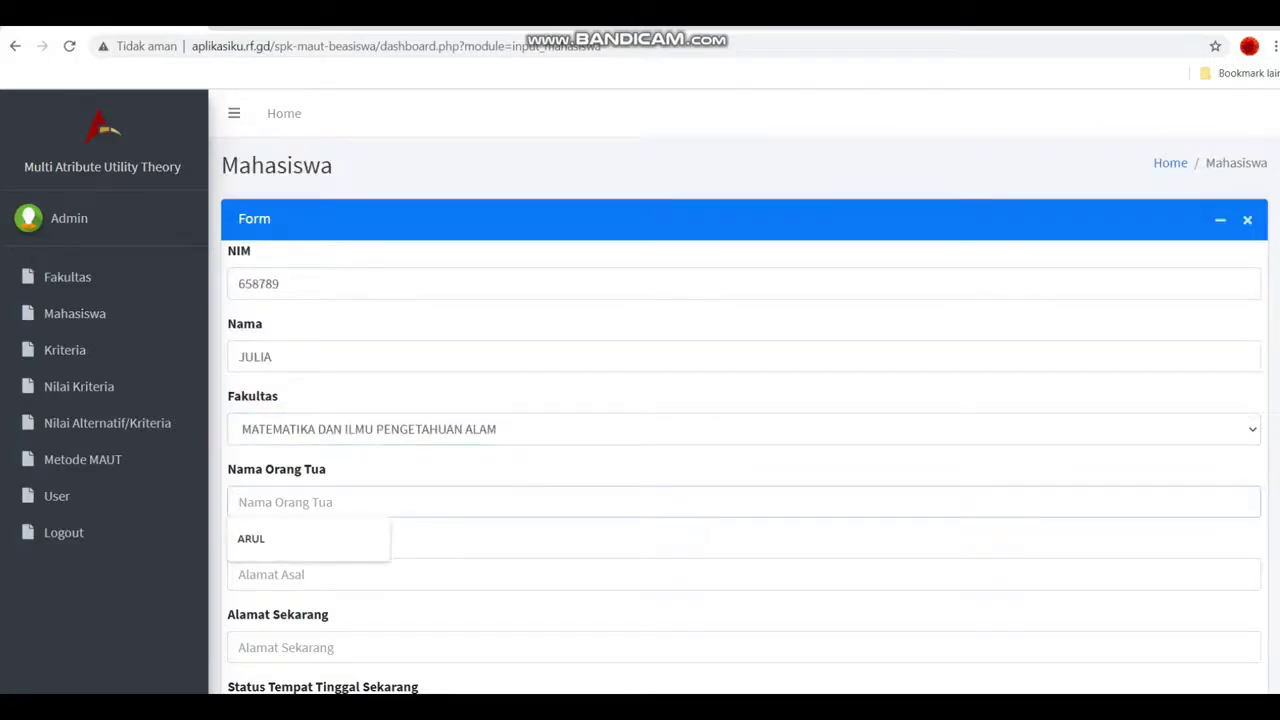
Fill in the second student's parent name, home address and current address
{"action": "type", "text": "NONI"}
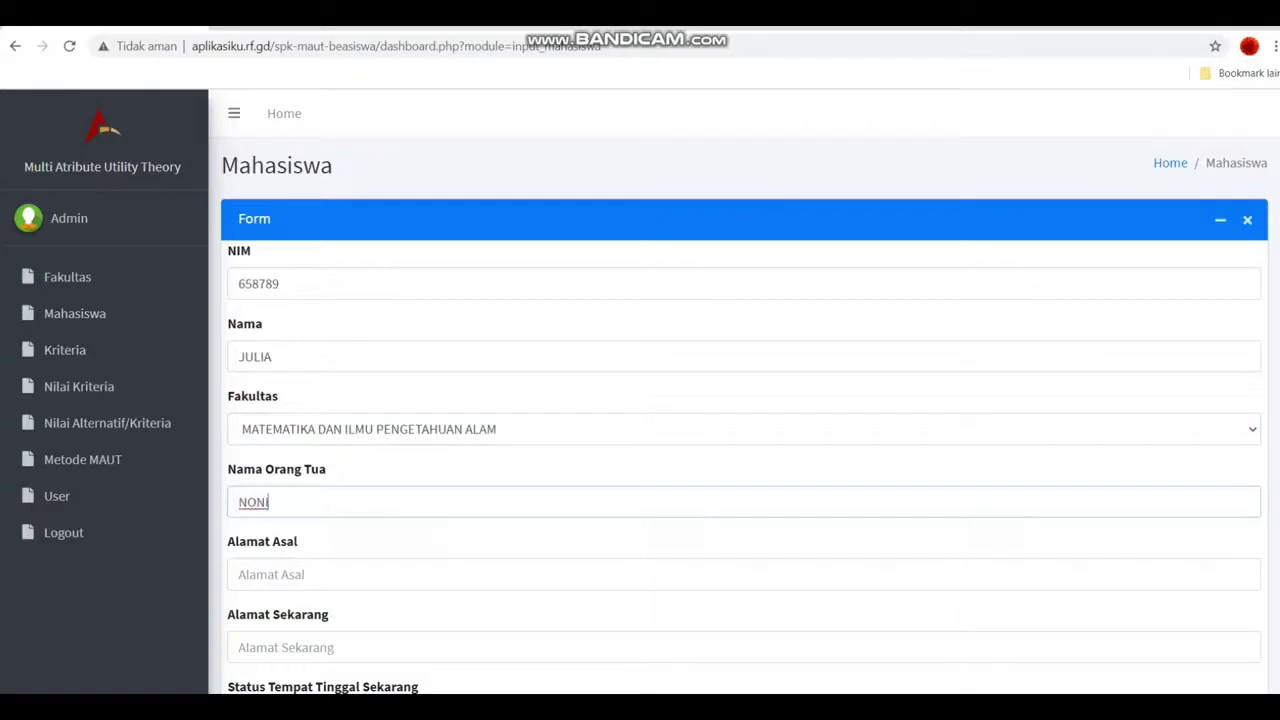
{"action": "left_click", "coordinate": [238, 574]}
{"action": "type", "text": "J"}
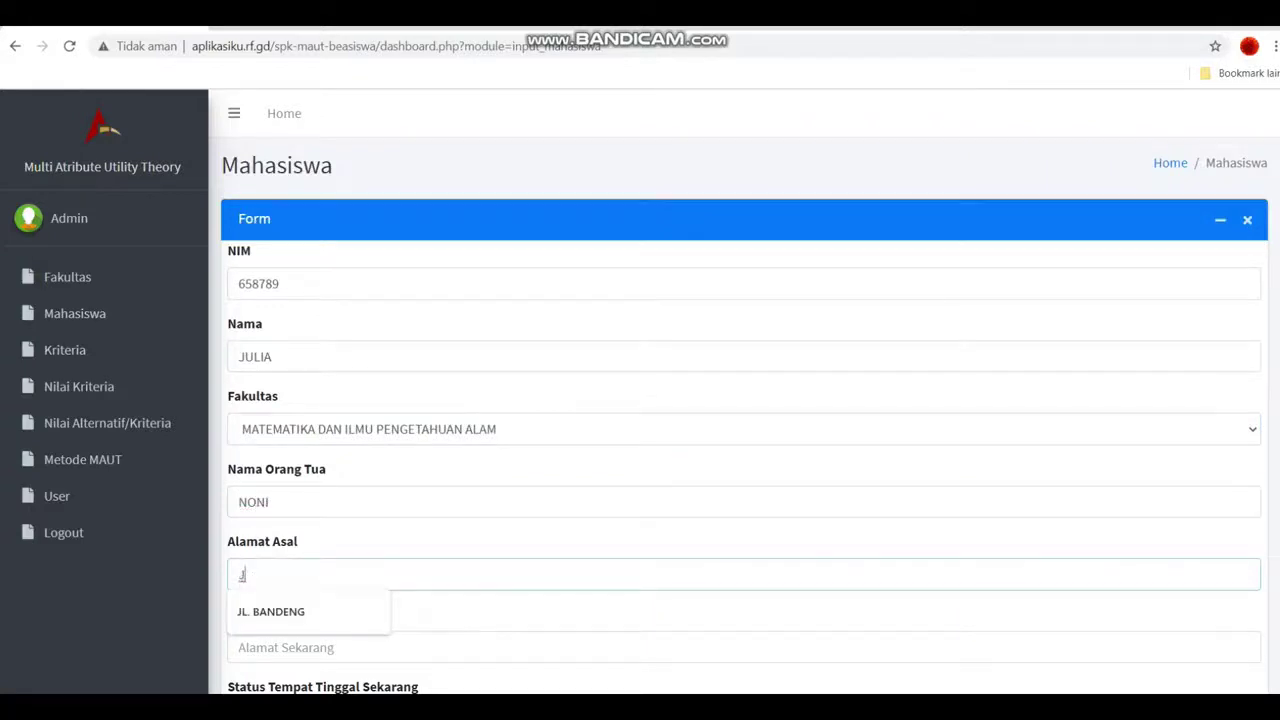
{"action": "type", "text": "L"}
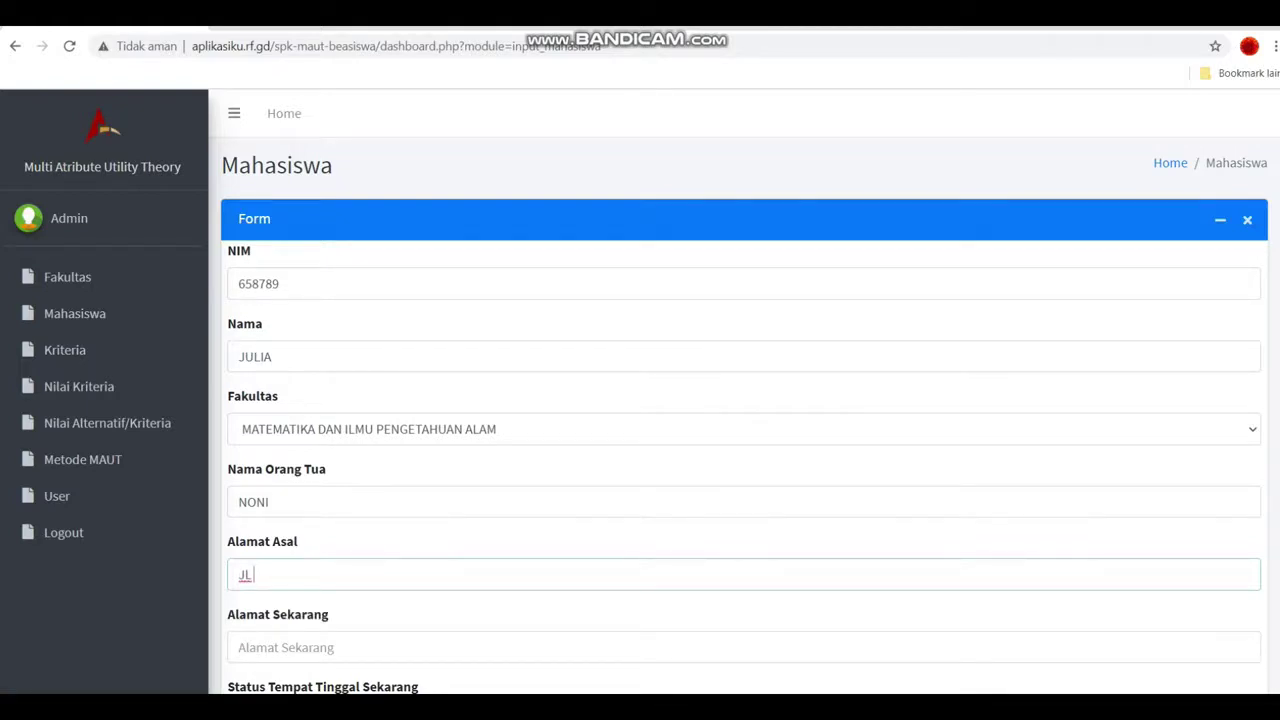
{"action": "type", "text": " MULIA"}
{"action": "left_click", "coordinate": [300, 647]}
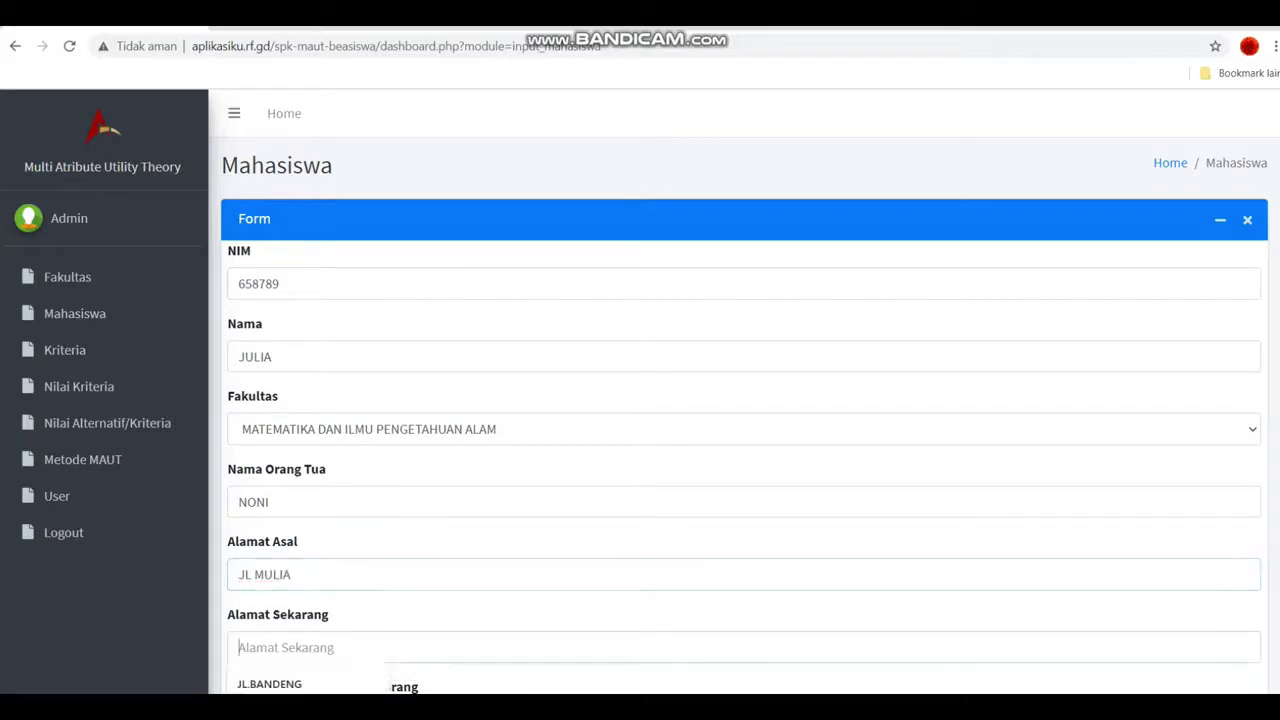
{"action": "type", "text": "JL MULIA"}
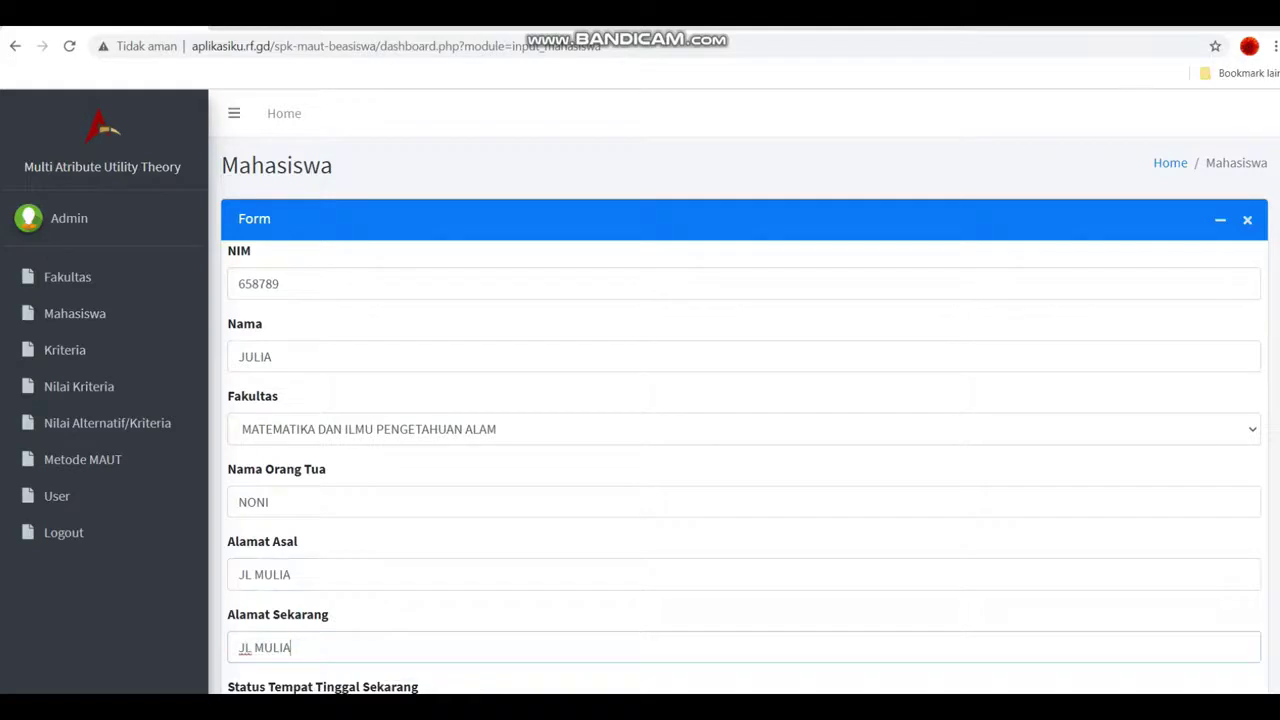
Set the second student's Status Tempat Tinggal Sekarang to SENDIRI and save the record
{"action": "scroll", "coordinate": [744, 390], "scroll_direction": "down", "scroll_amount": 3}
{"action": "key", "text": "Tab"}
{"action": "key", "text": "alt+Down"}
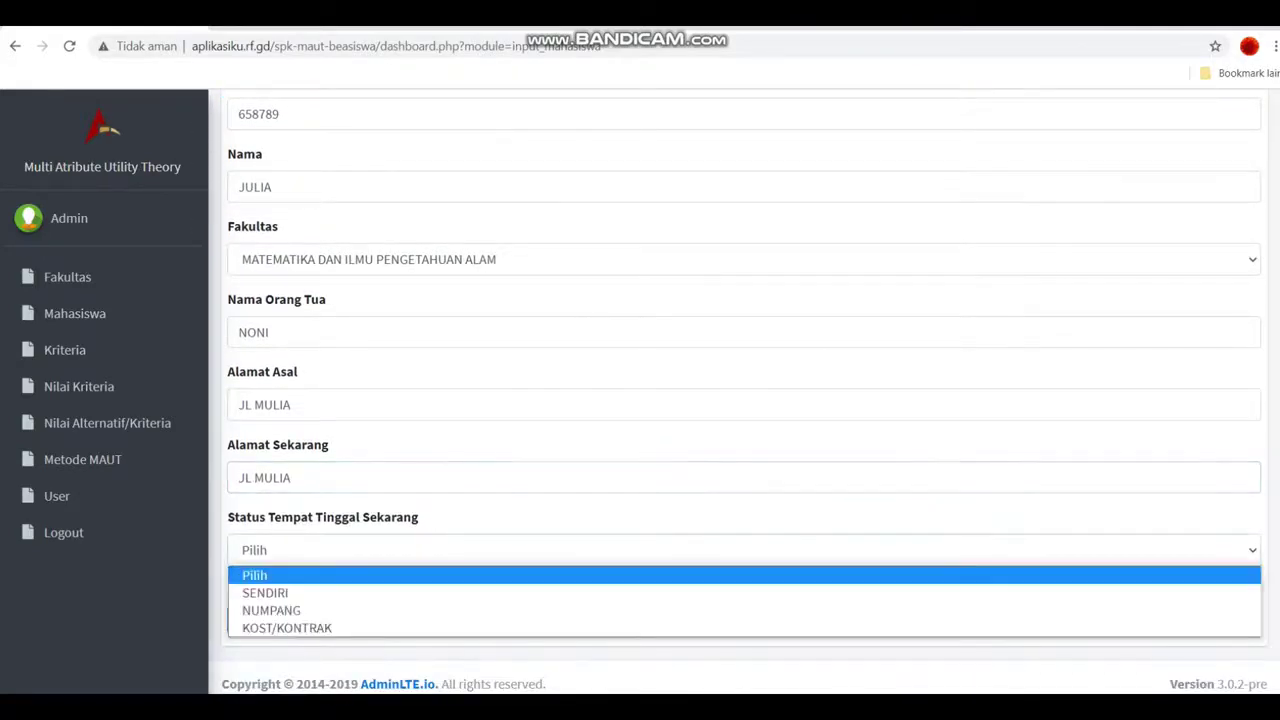
{"action": "key", "text": "Down"}
{"action": "key", "text": "Return"}
{"action": "key", "text": "Tab"}
{"action": "key", "text": "Return"}
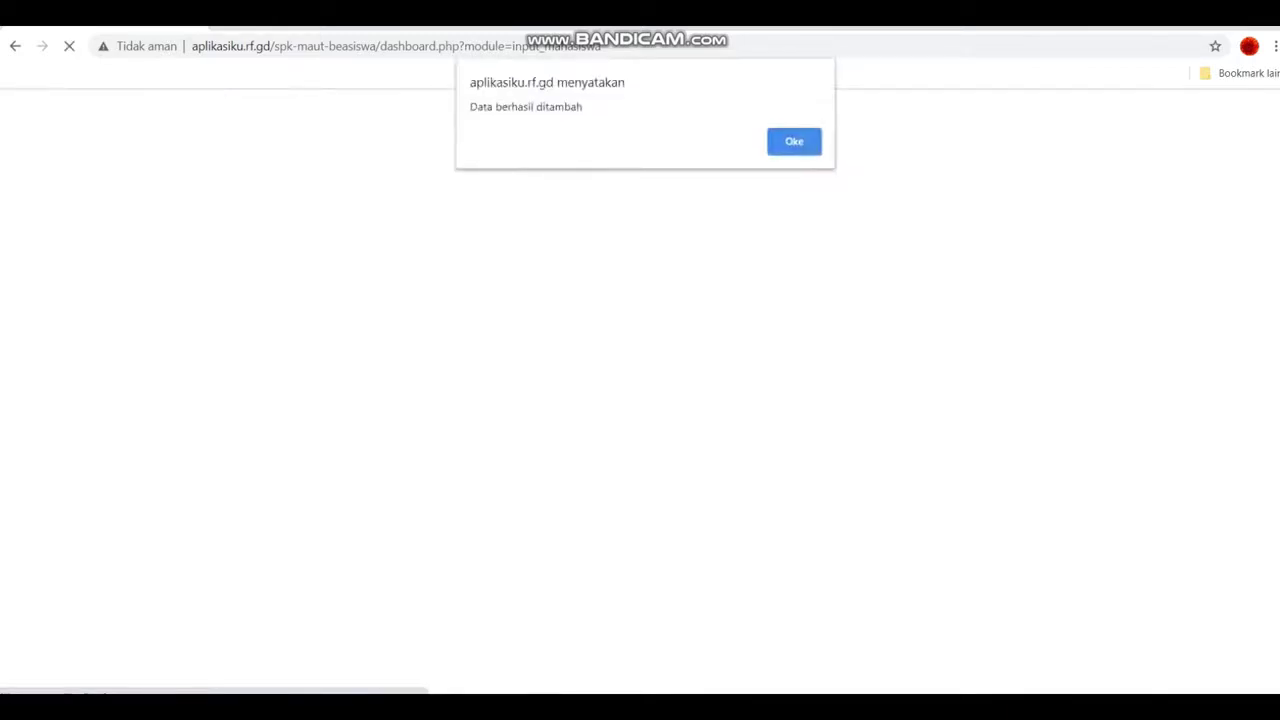
{"action": "key", "text": "Return"}
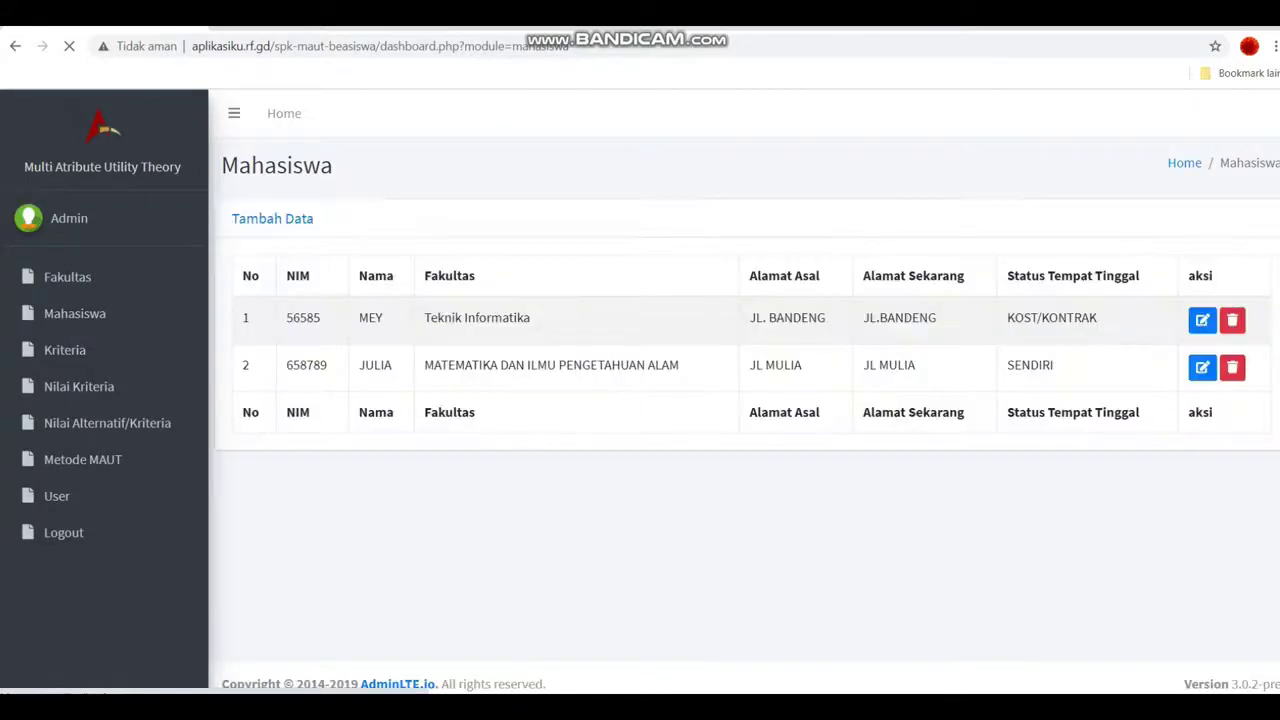
Start a third student record, enter the NIM and name, and set the Fakultas to PERTANIAN
{"action": "left_click", "coordinate": [272, 219]}
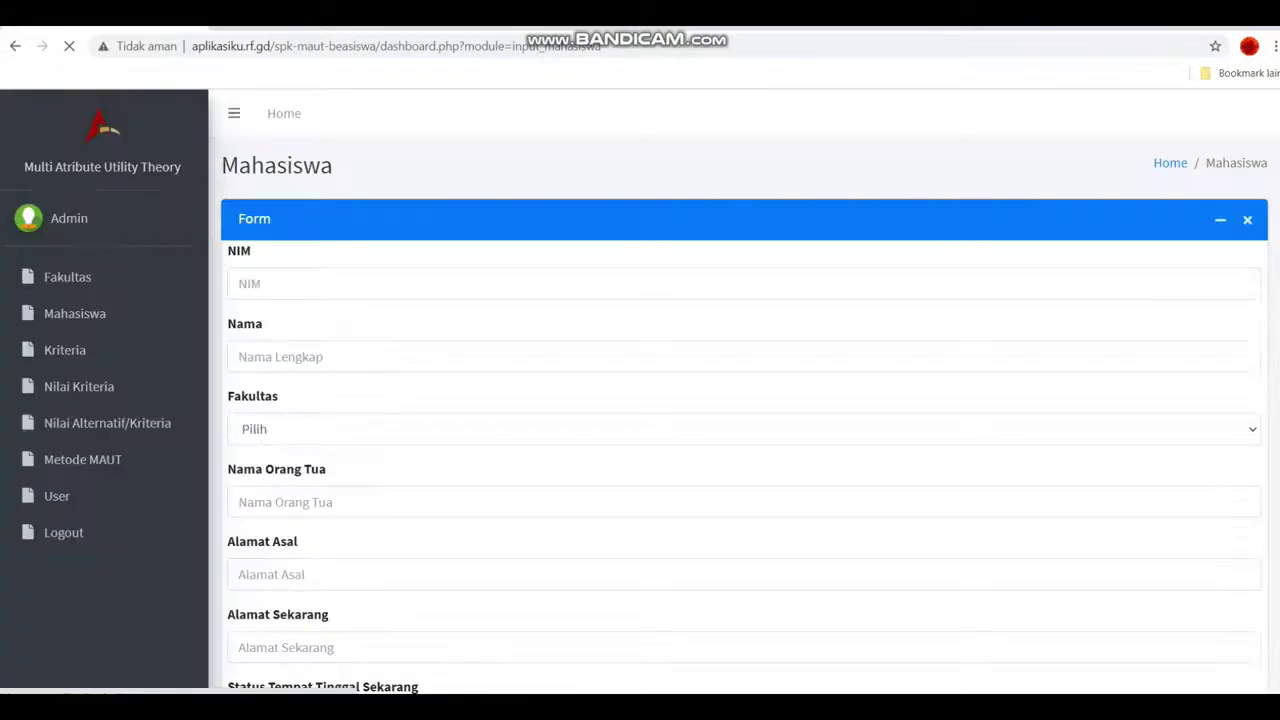
{"action": "left_click", "coordinate": [300, 284]}
{"action": "type", "text": "89856"}
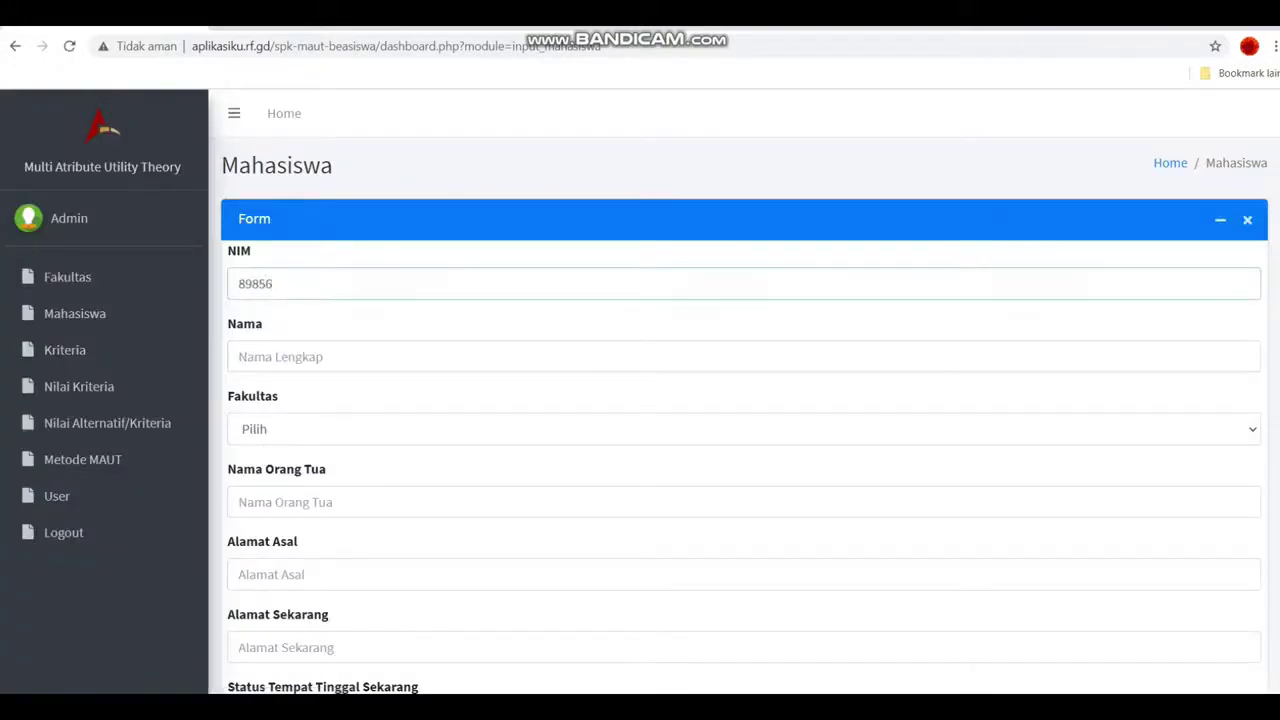
{"action": "left_click", "coordinate": [300, 357]}
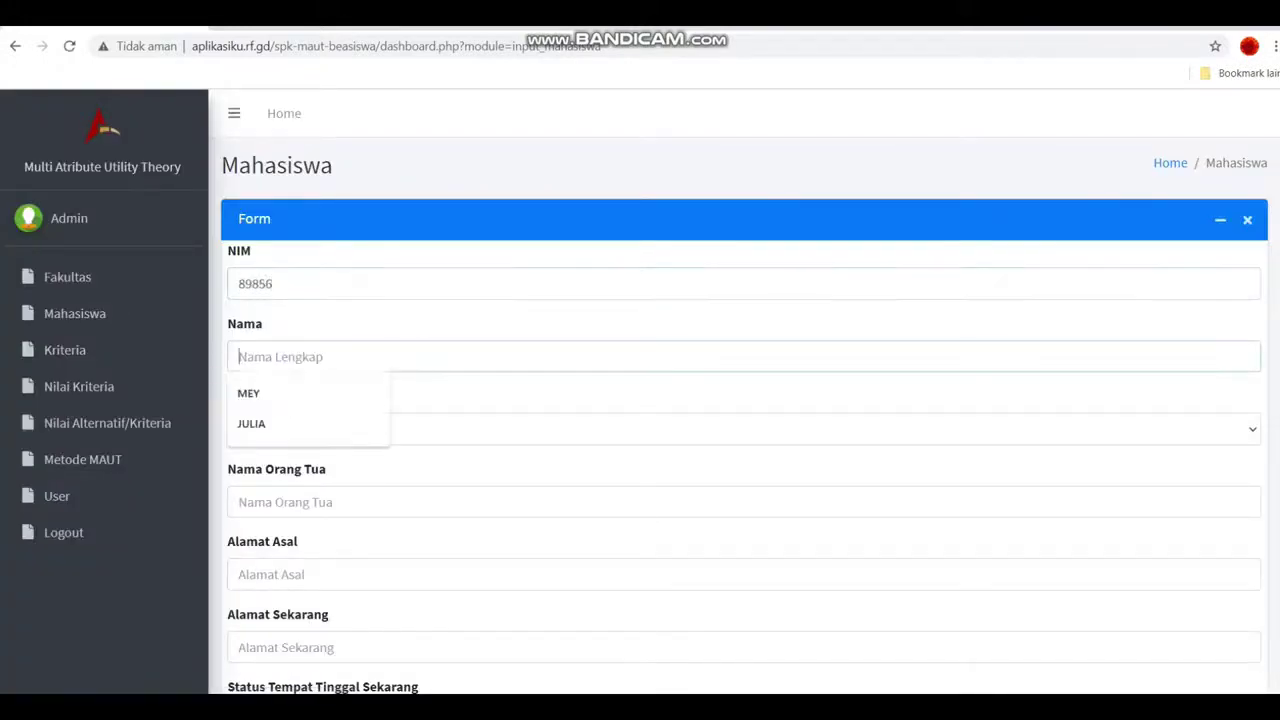
{"action": "type", "text": "JU"}
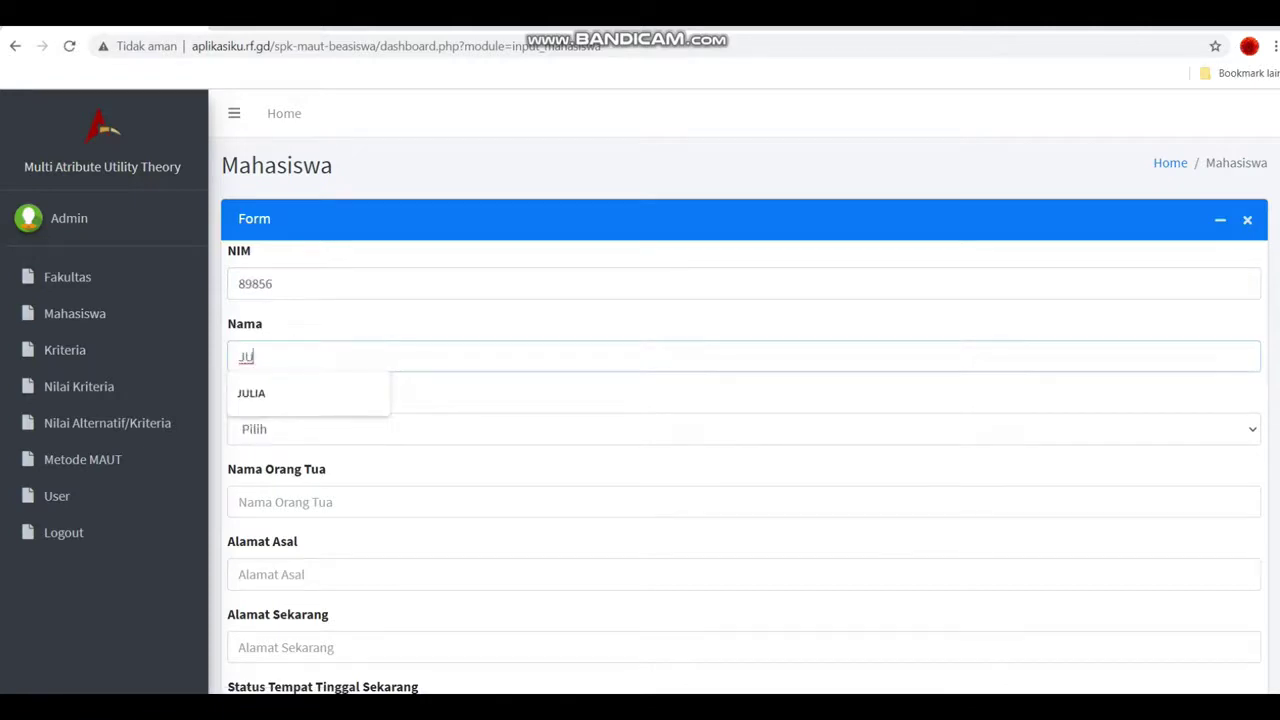
{"action": "type", "text": "LIO"}
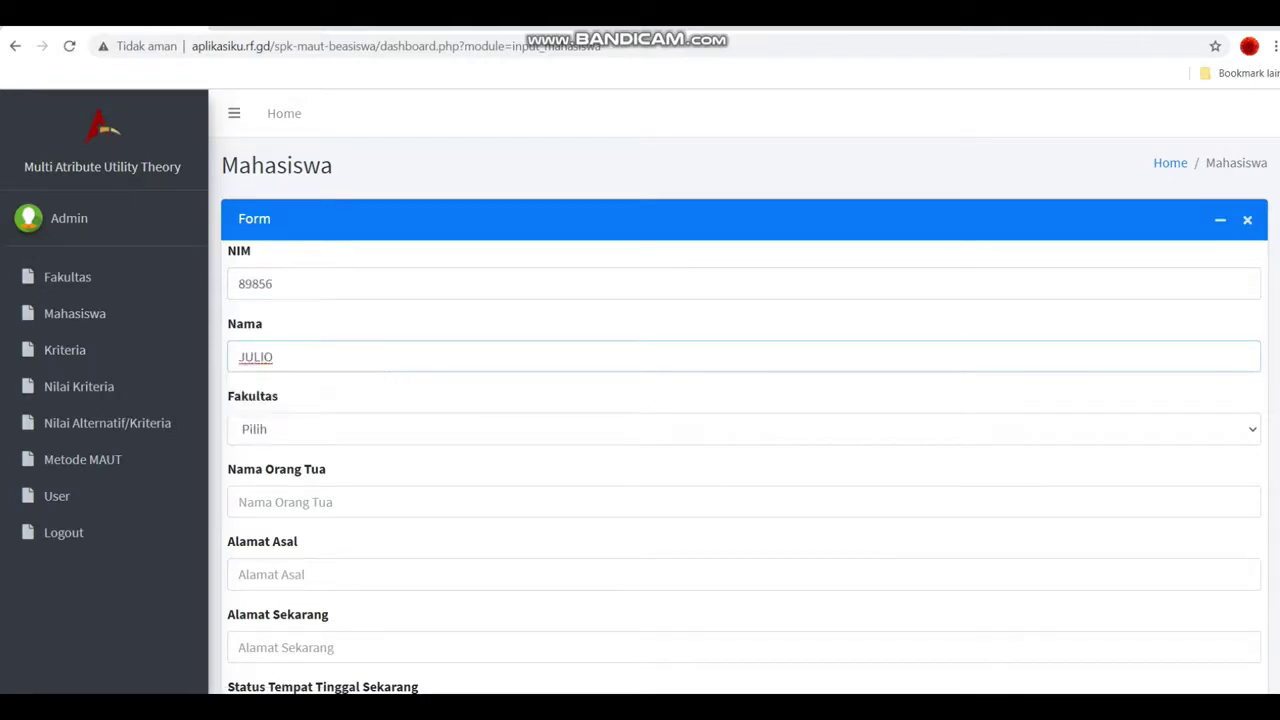
{"action": "left_click", "coordinate": [640, 429]}
{"action": "left_click", "coordinate": [274, 367]}
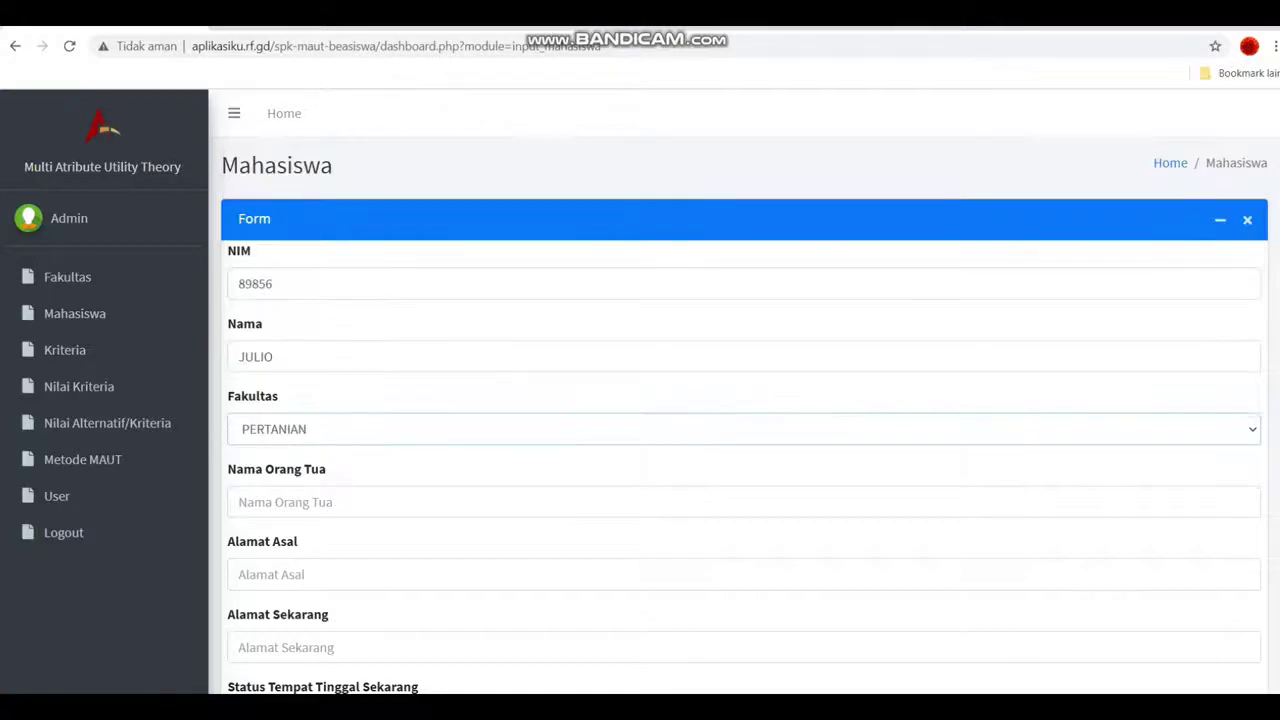
Fill in the third student's parent name, home address and current address
{"action": "left_click", "coordinate": [300, 502]}
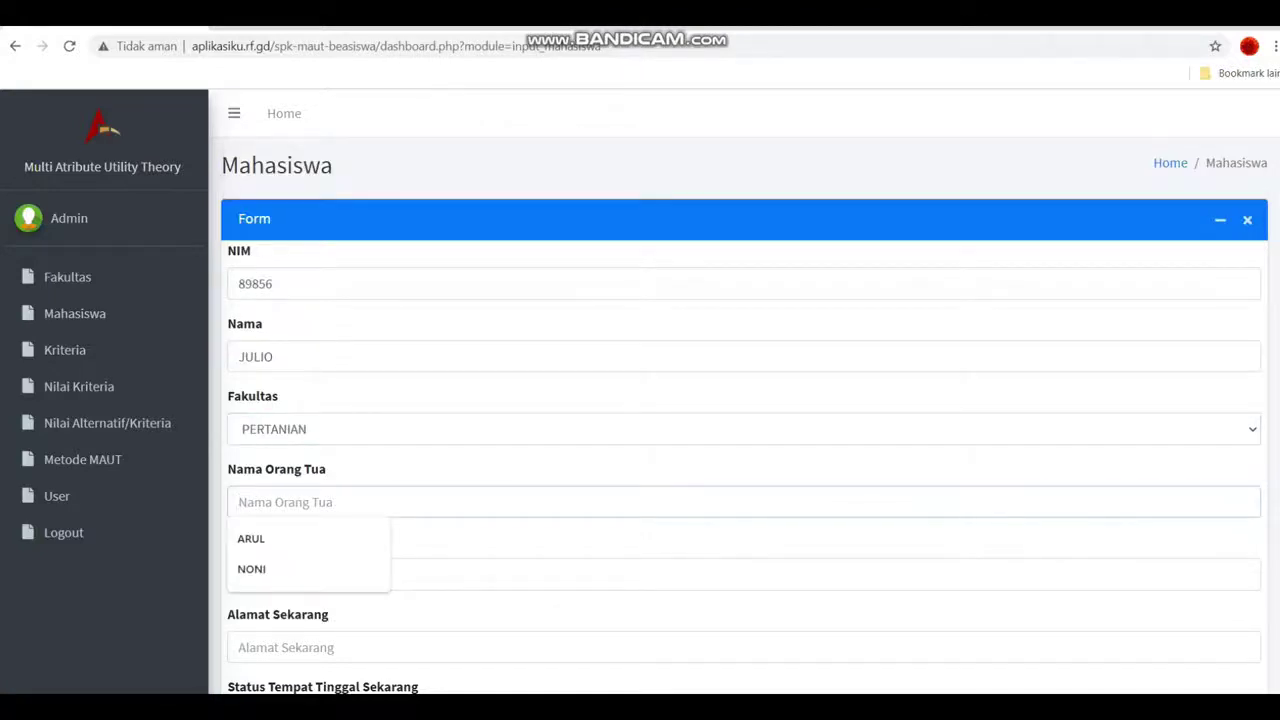
{"action": "type", "text": "LOLA"}
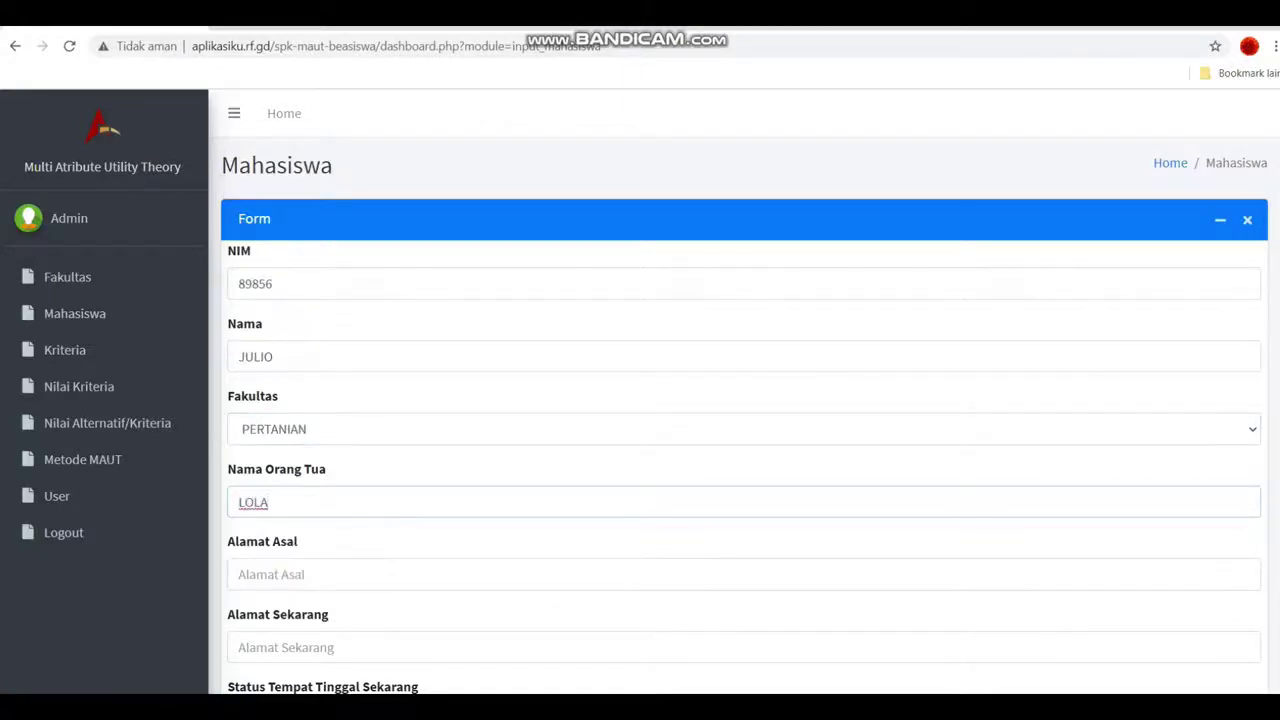
{"action": "left_click", "coordinate": [700, 574]}
{"action": "type", "text": "JL"}
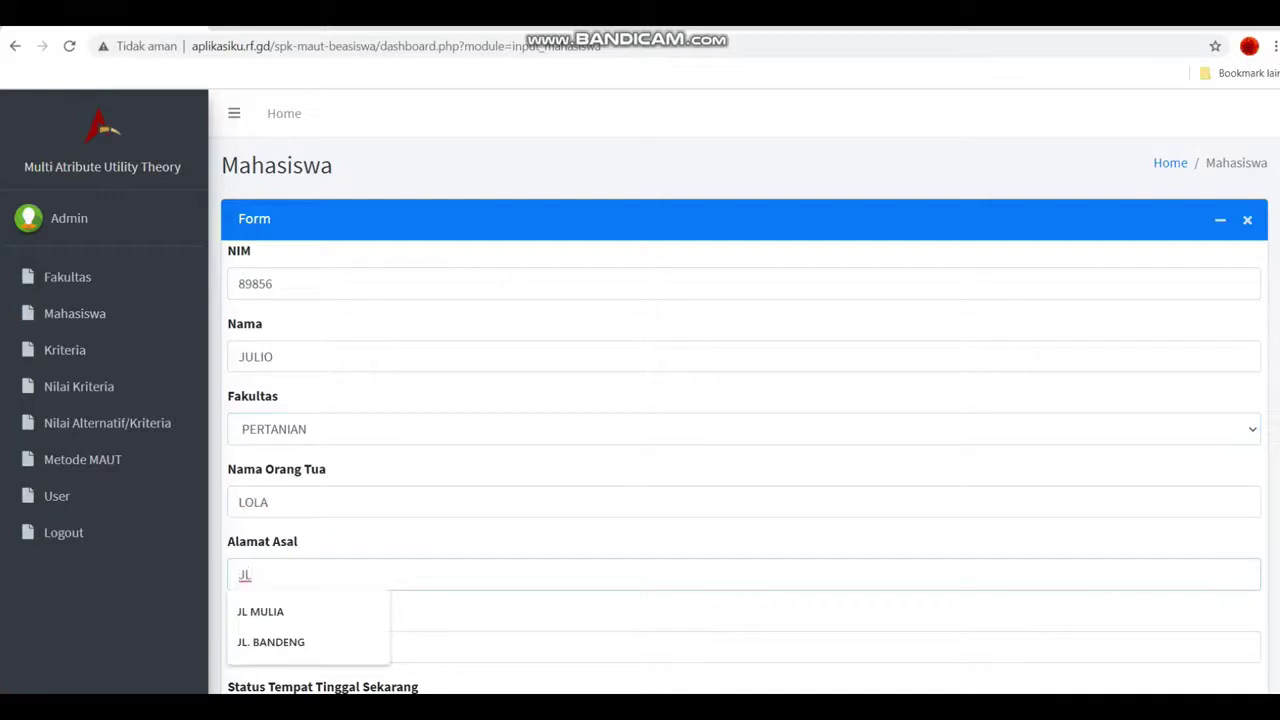
{"action": "type", "text": ".SAKTI"}
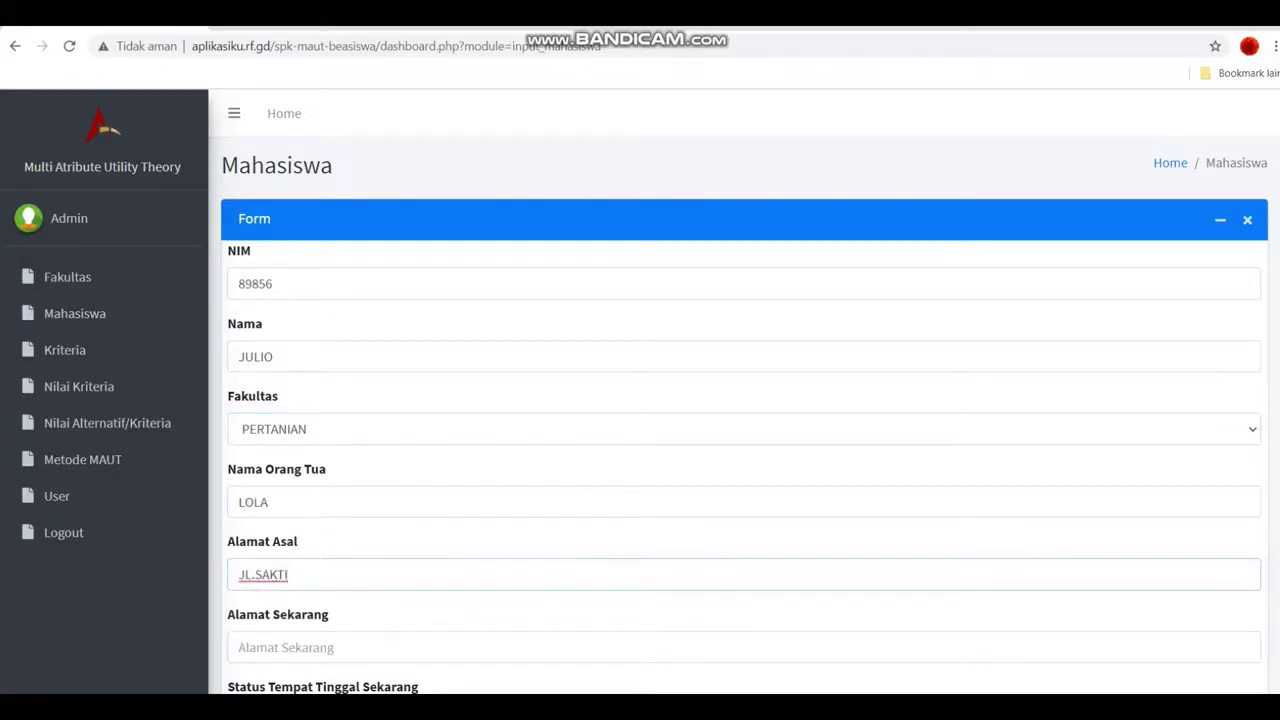
{"action": "left_click", "coordinate": [700, 647]}
{"action": "type", "text": "J"}
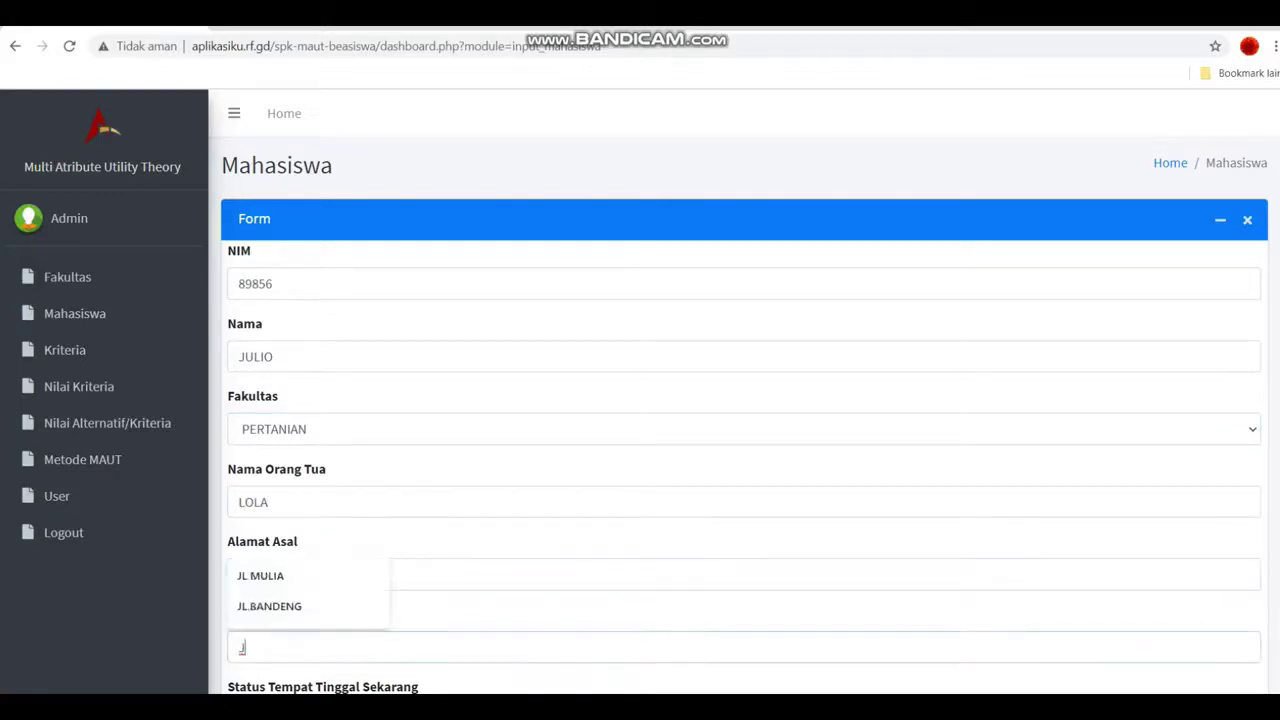
{"action": "type", "text": "L.SAKTI"}
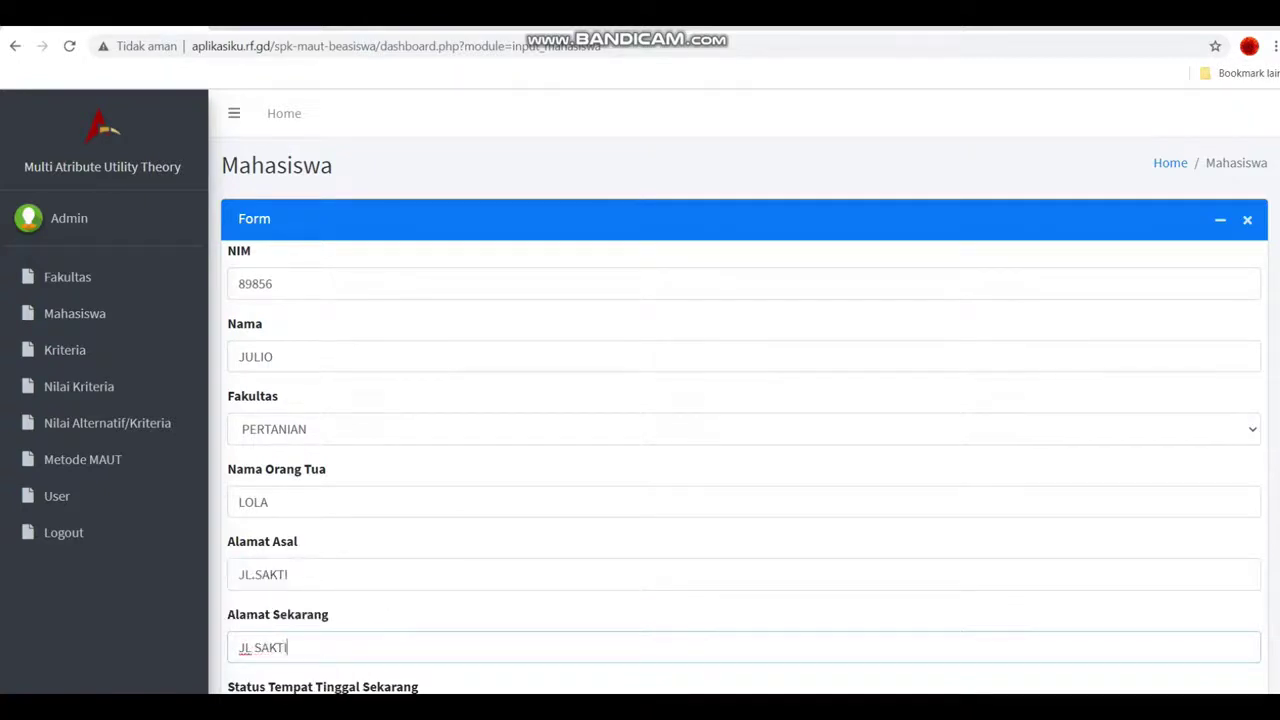
Set the third student's Status Tempat Tinggal Sekarang to NUMPANG and save the record
{"action": "scroll", "coordinate": [744, 400], "scroll_direction": "down", "scroll_amount": 3}
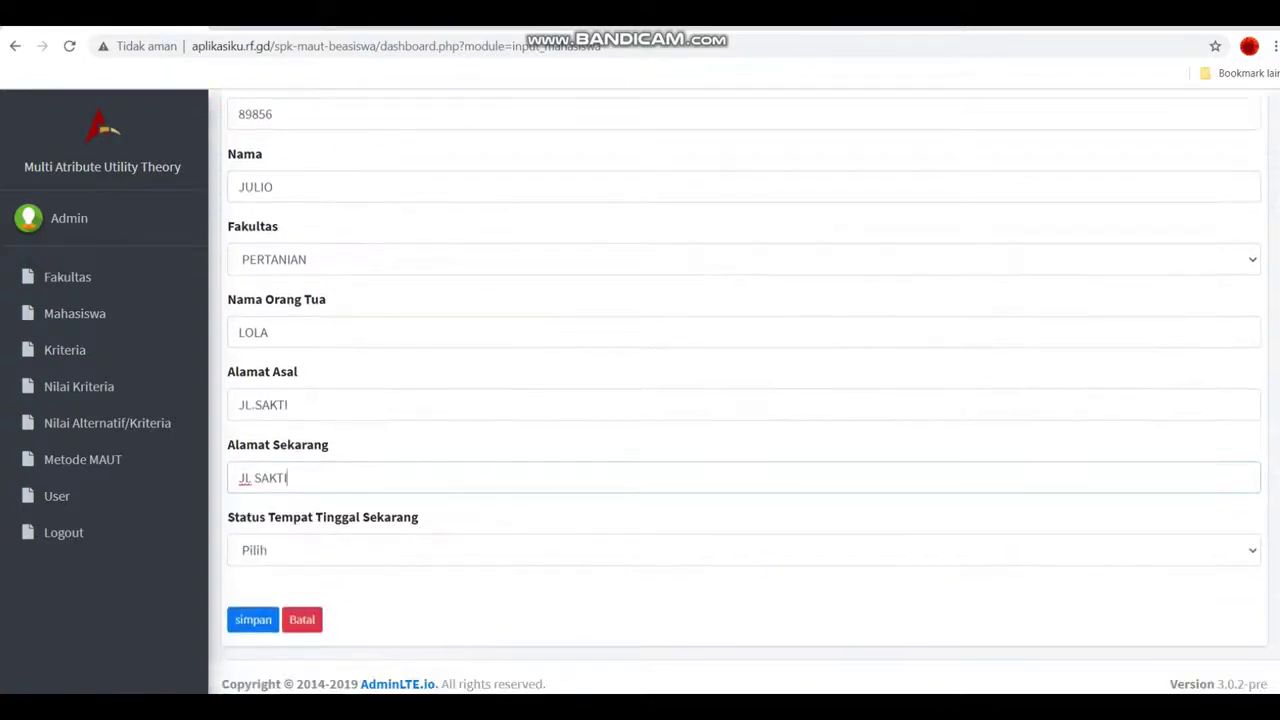
{"action": "left_click", "coordinate": [744, 550]}
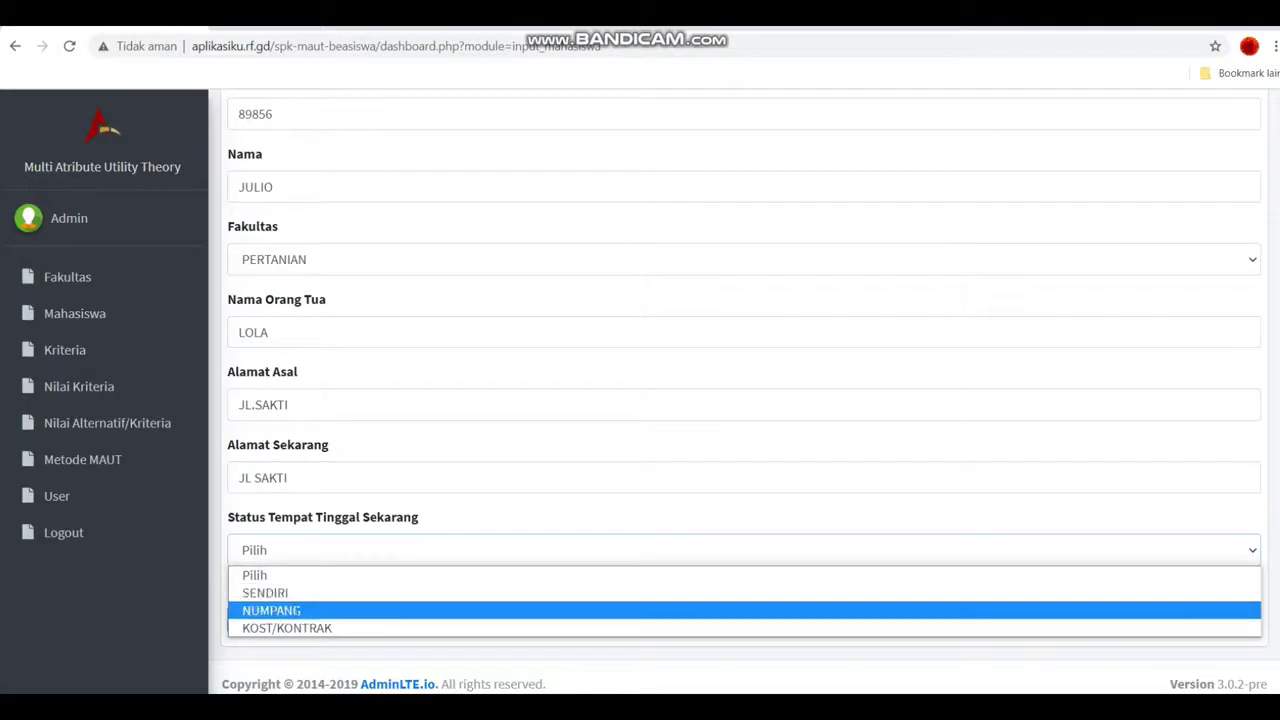
{"action": "left_click", "coordinate": [744, 608]}
{"action": "left_click", "coordinate": [253, 620]}
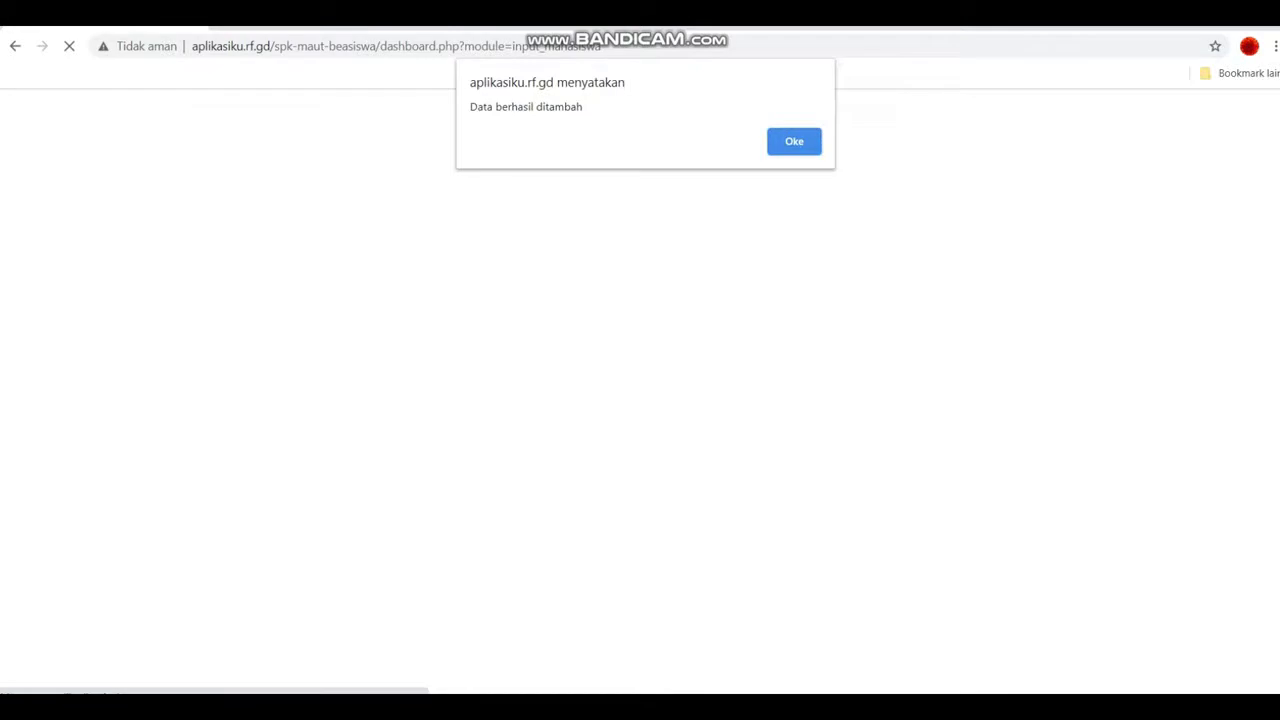
{"action": "key", "text": "Return"}
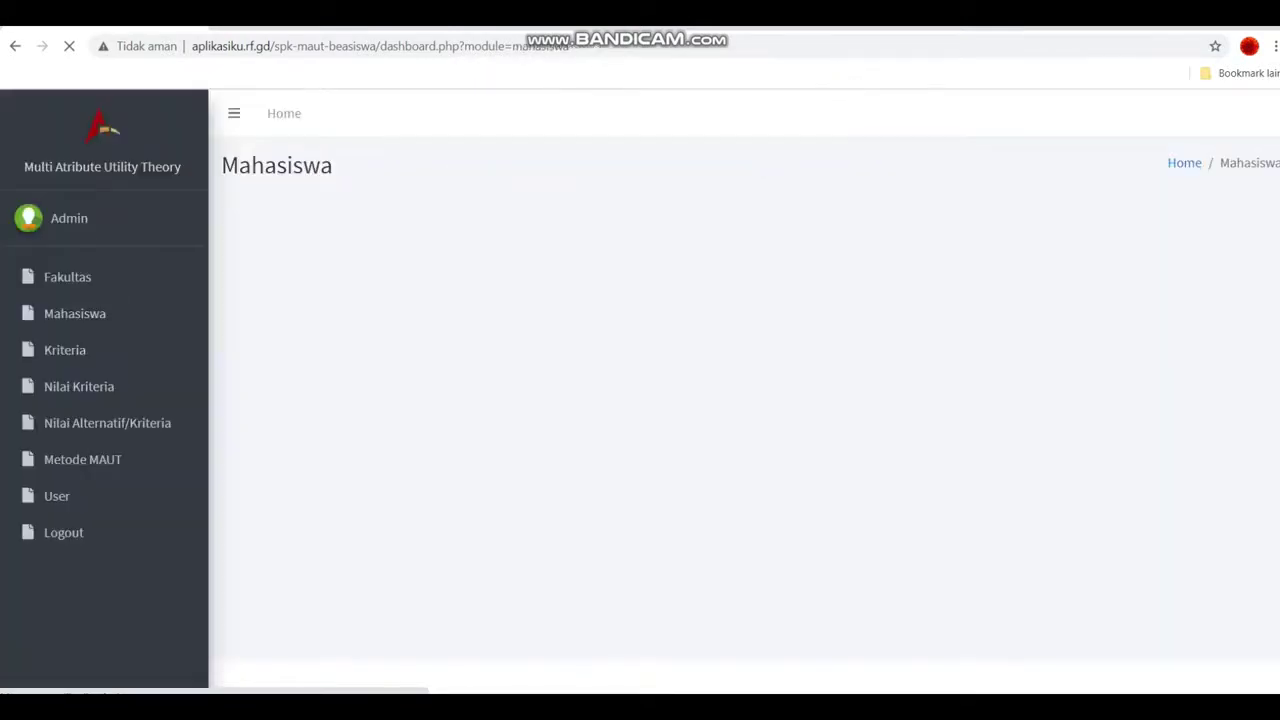
Start a fourth student record, enter the NIM and name, and set the Fakultas to PERIKANAN DAN ILMU KELAUTAN
{"action": "left_click", "coordinate": [284, 219]}
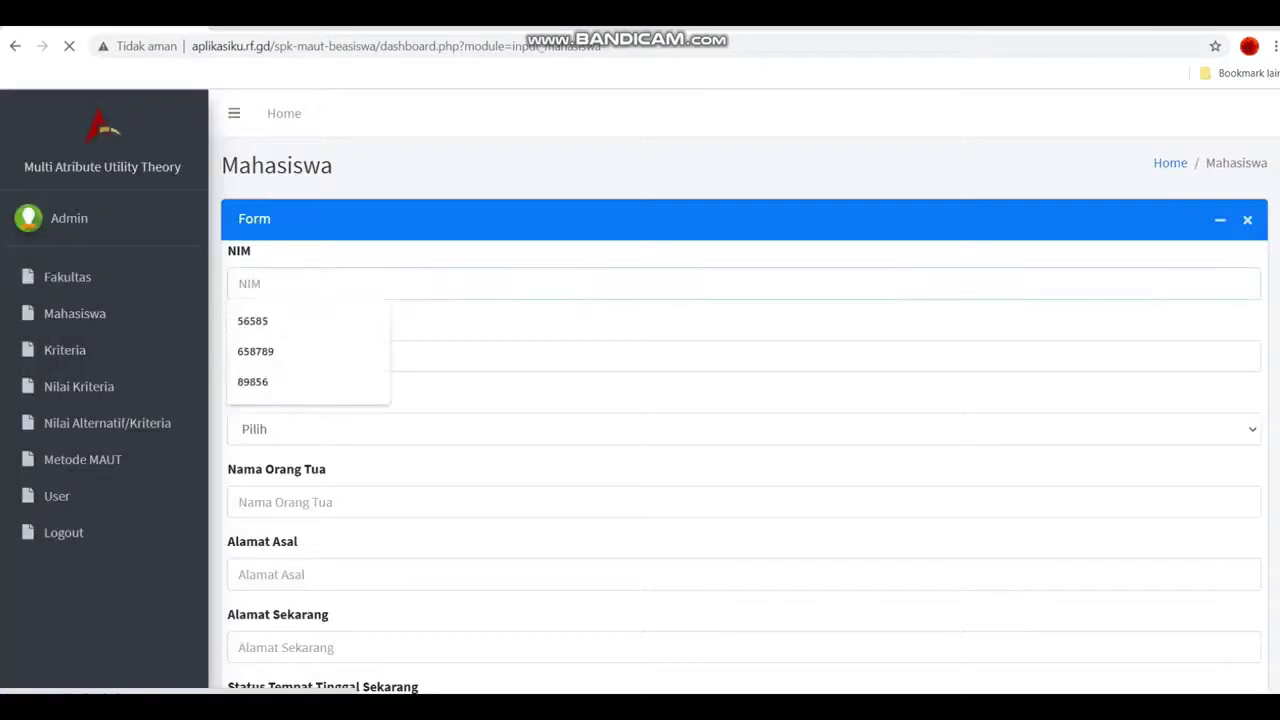
{"action": "type", "text": "78951"}
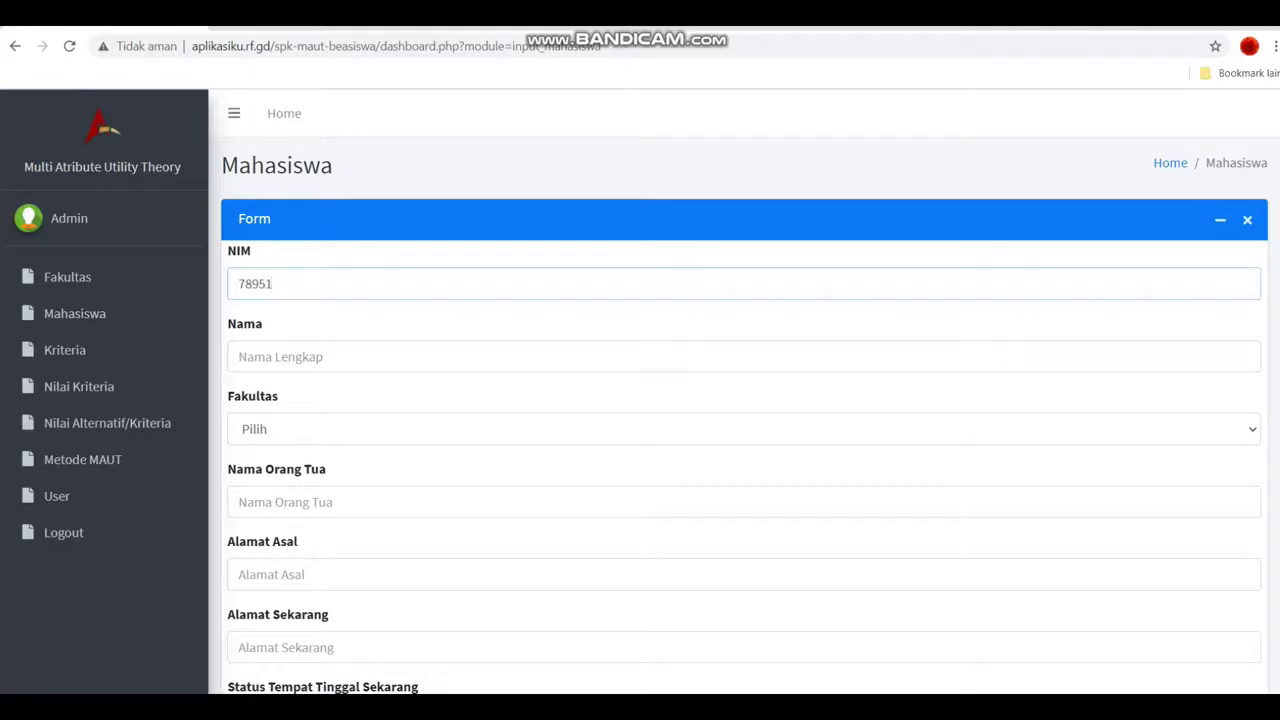
{"action": "left_click", "coordinate": [280, 357]}
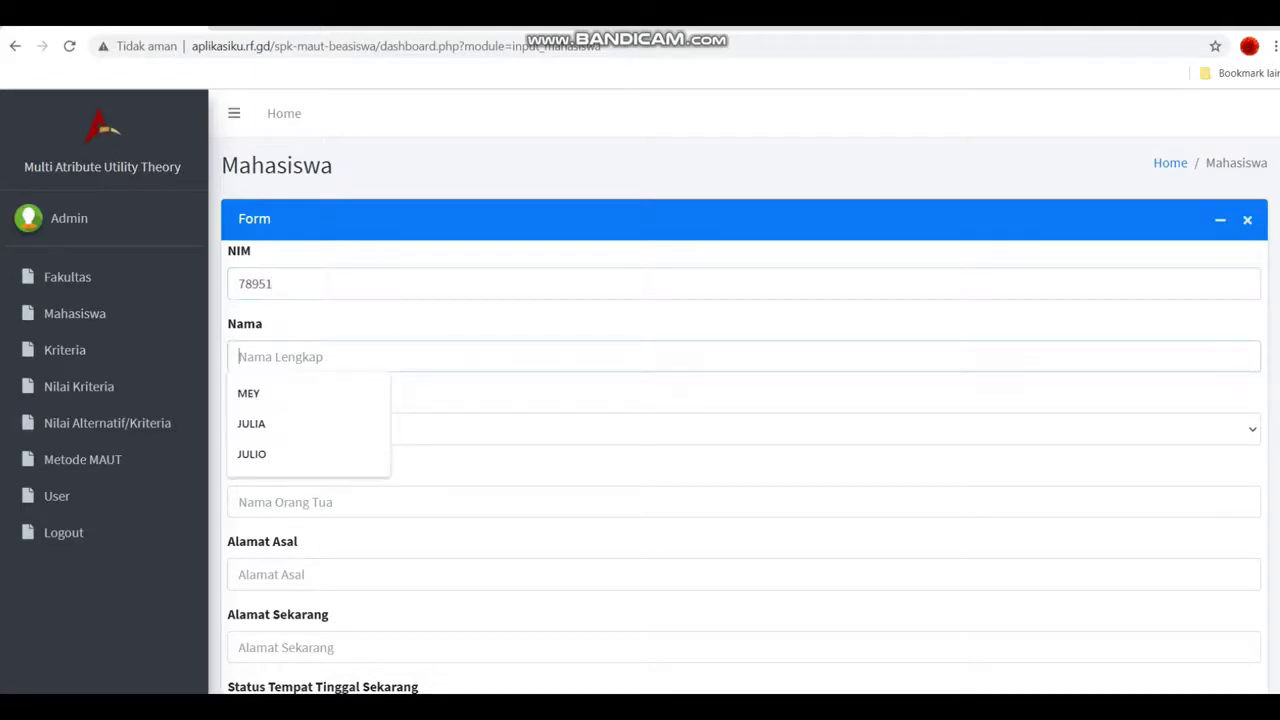
{"action": "type", "text": "AGUS"}
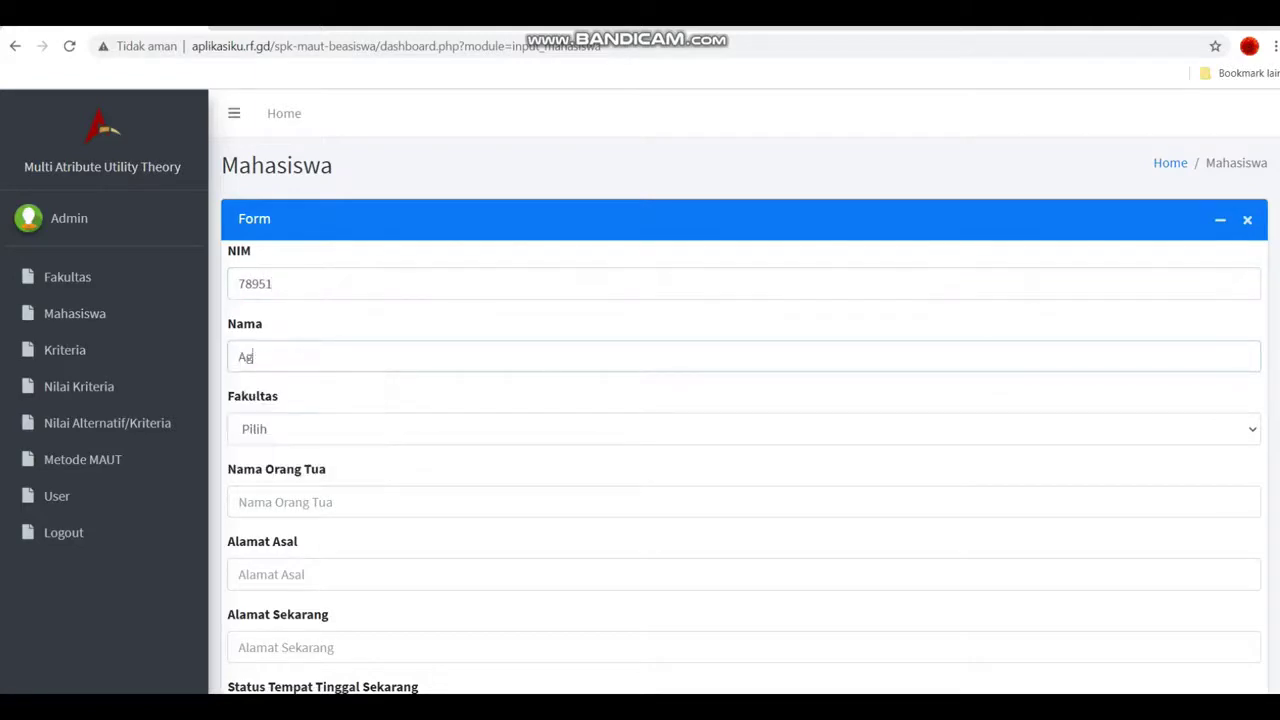
{"action": "key", "text": "Tab"}
{"action": "key", "text": "space"}
{"action": "key", "text": "End"}
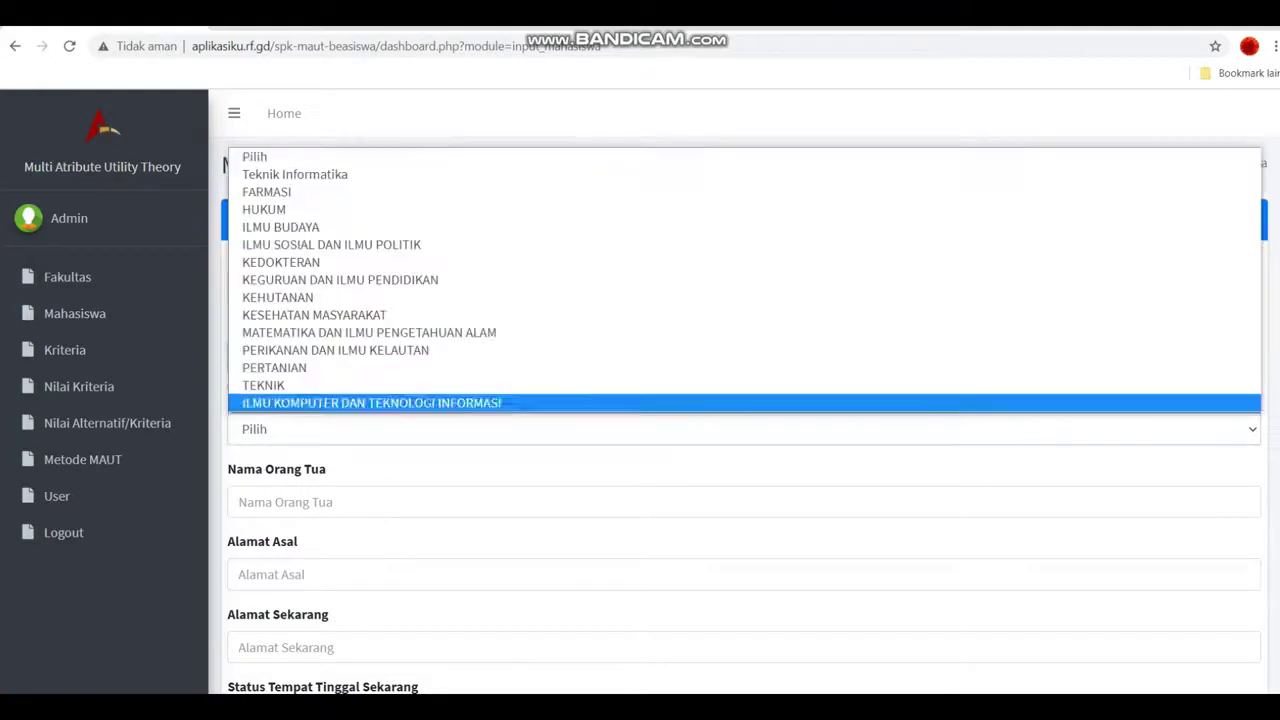
{"action": "key", "text": "Up"}
{"action": "key", "text": "Up"}
{"action": "key", "text": "Up"}
{"action": "key", "text": "Return"}
Fill in the fourth student's parent name, home address and current address
{"action": "left_click", "coordinate": [285, 502]}
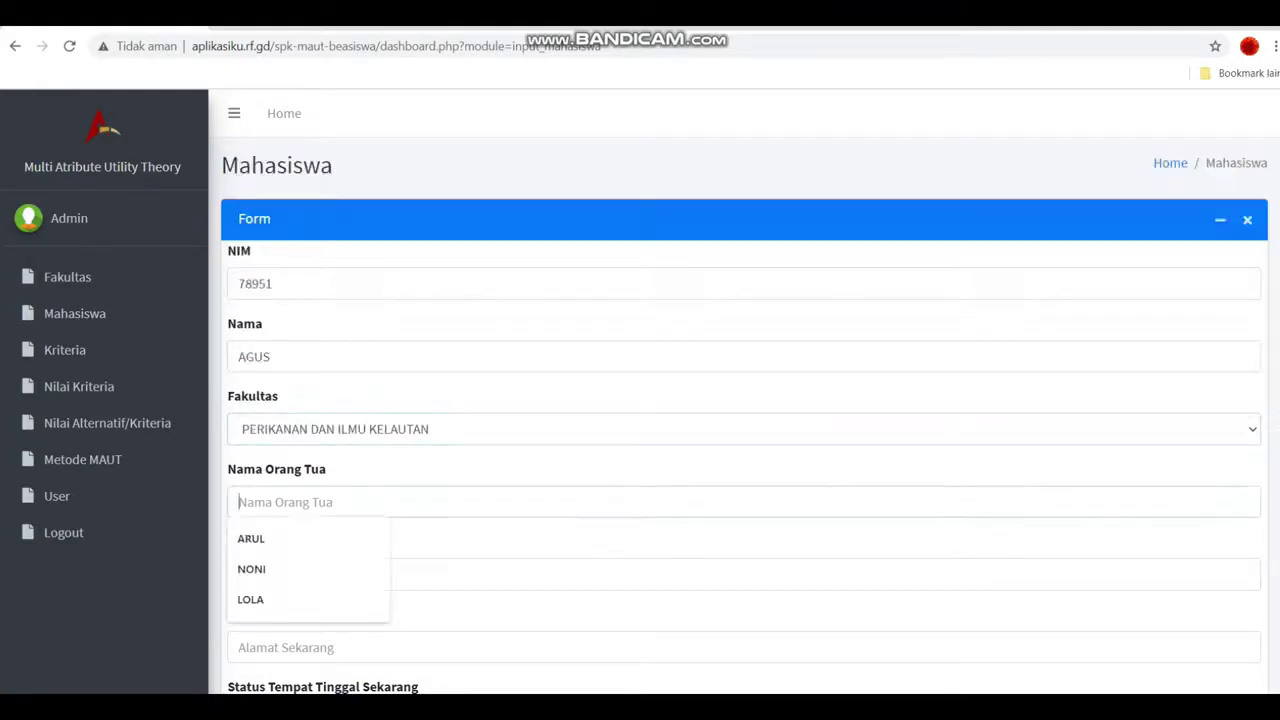
{"action": "type", "text": "LITA"}
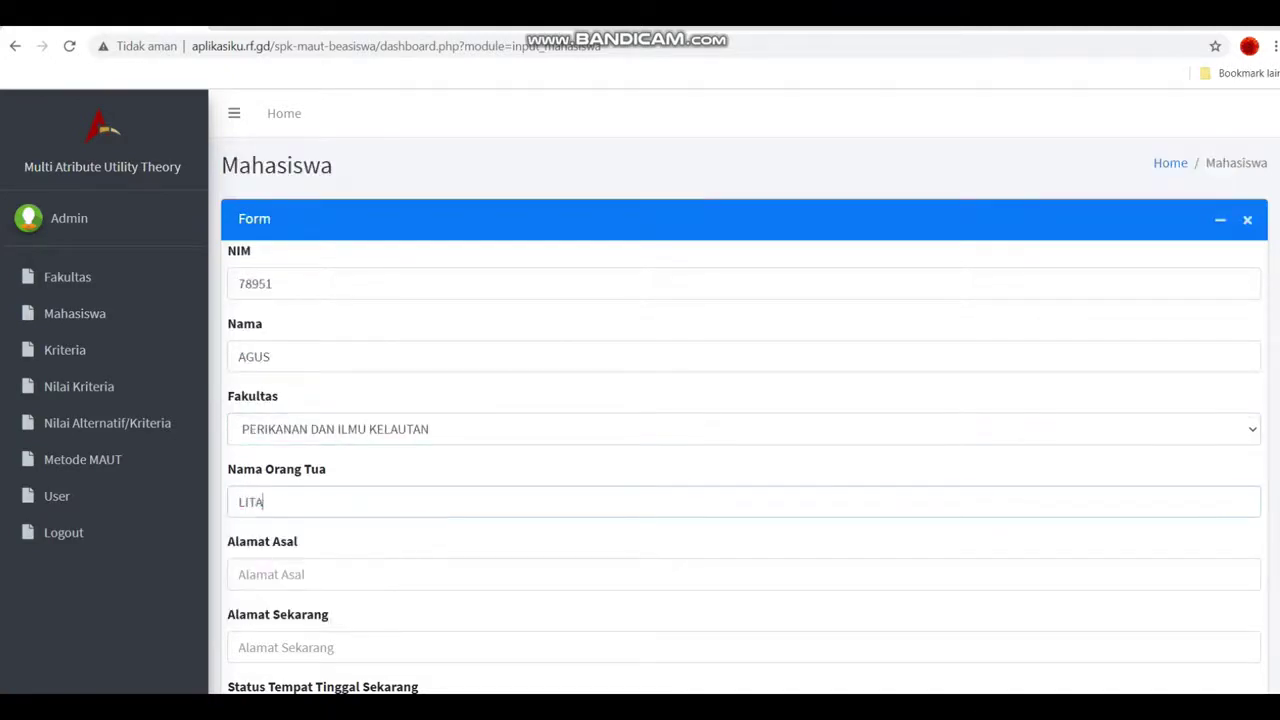
{"action": "left_click", "coordinate": [285, 575]}
{"action": "type", "text": "JL"}
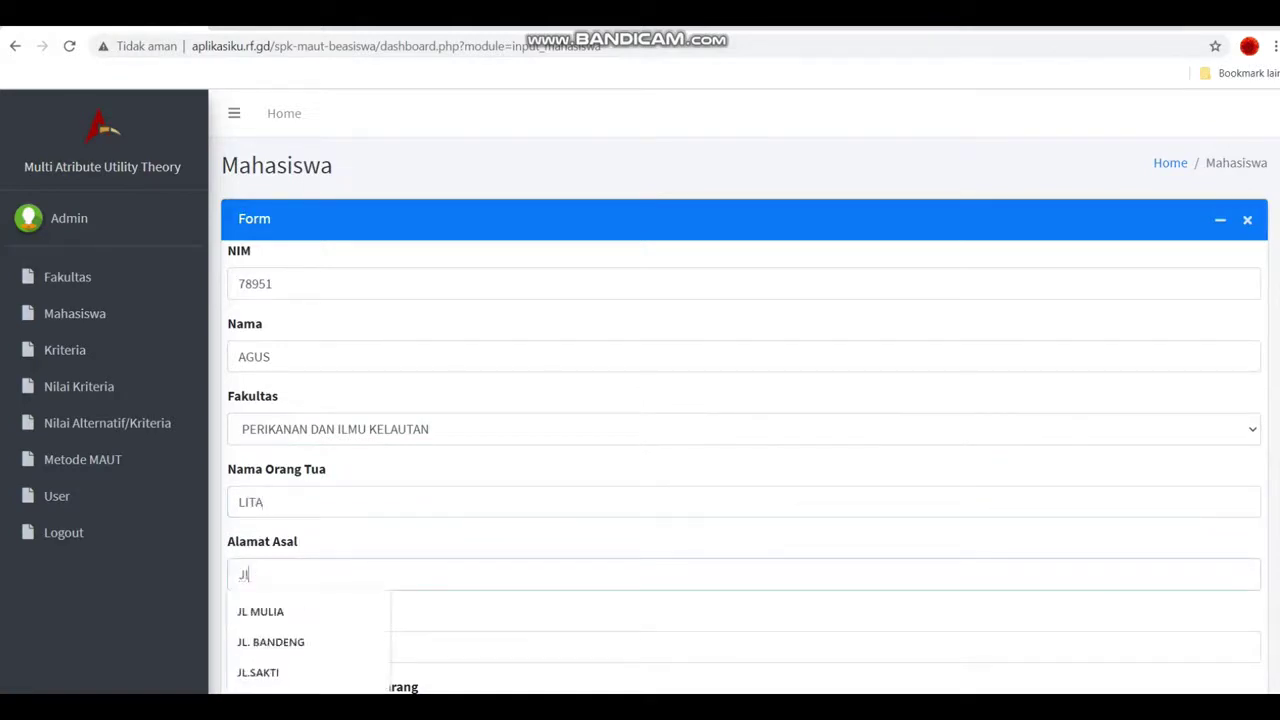
{"action": "type", "text": " SUKAsARI"}
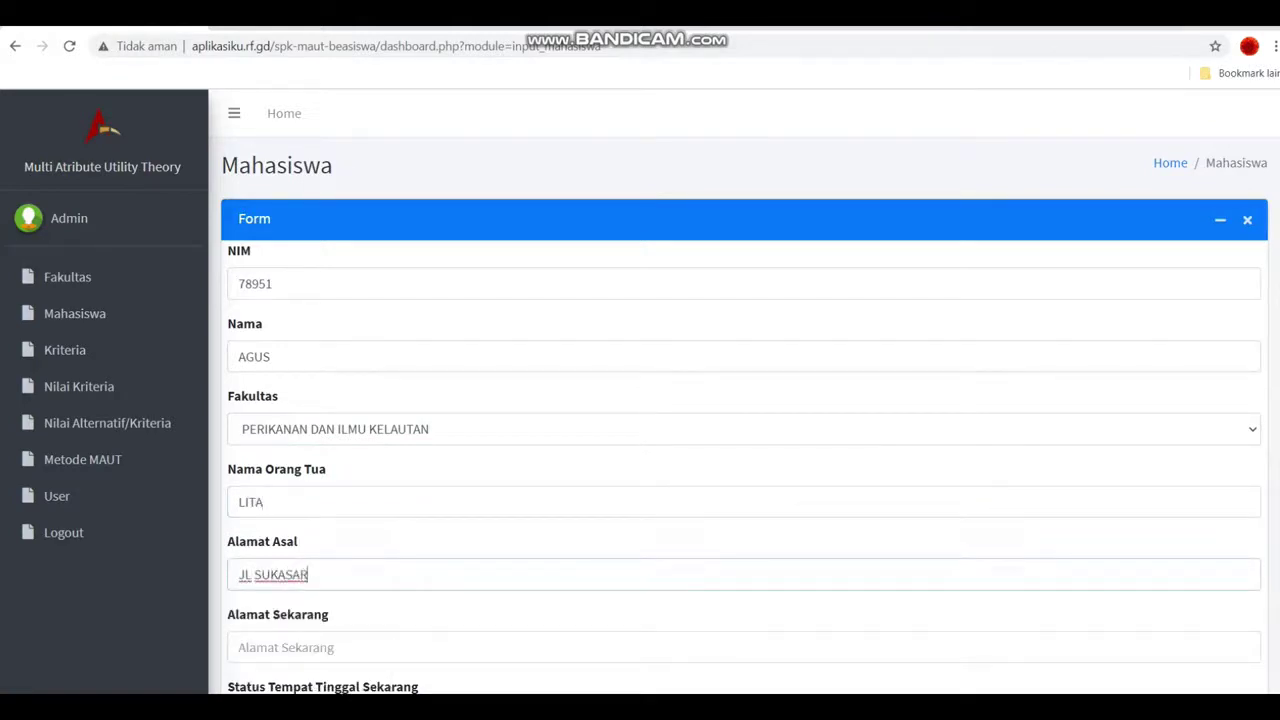
{"action": "left_click", "coordinate": [285, 648]}
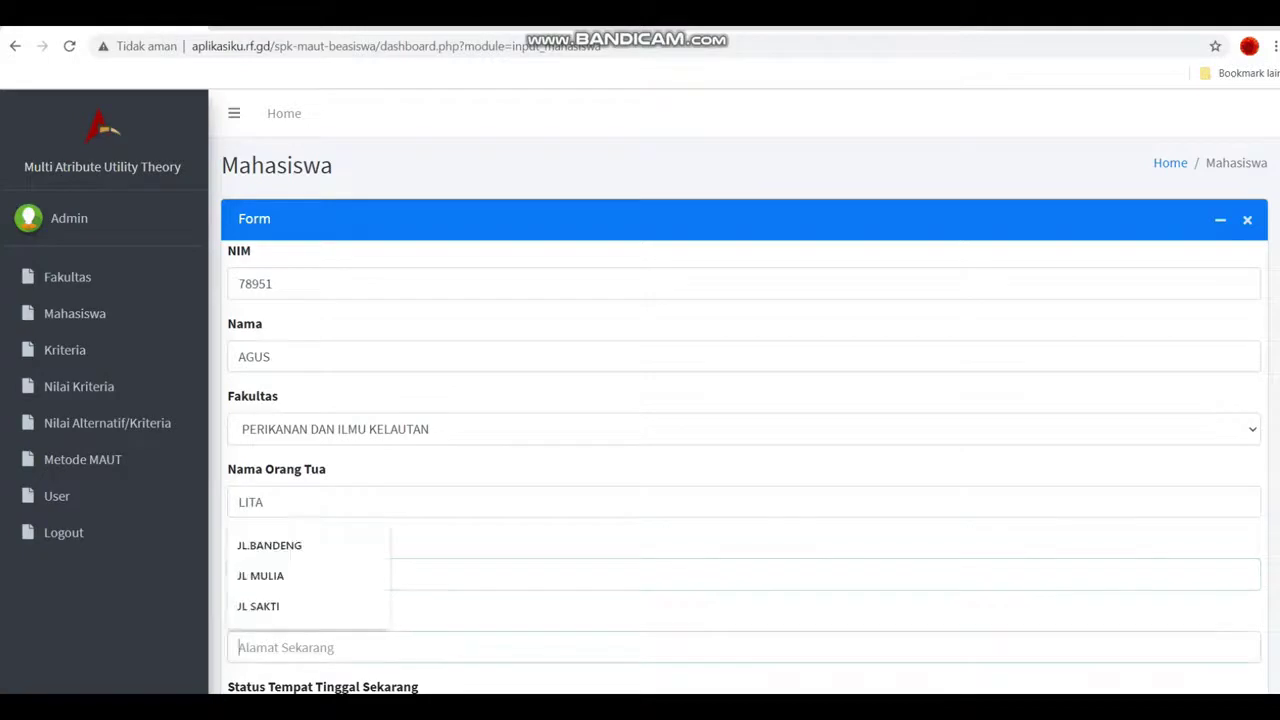
{"action": "type", "text": "JL sUKAS"}
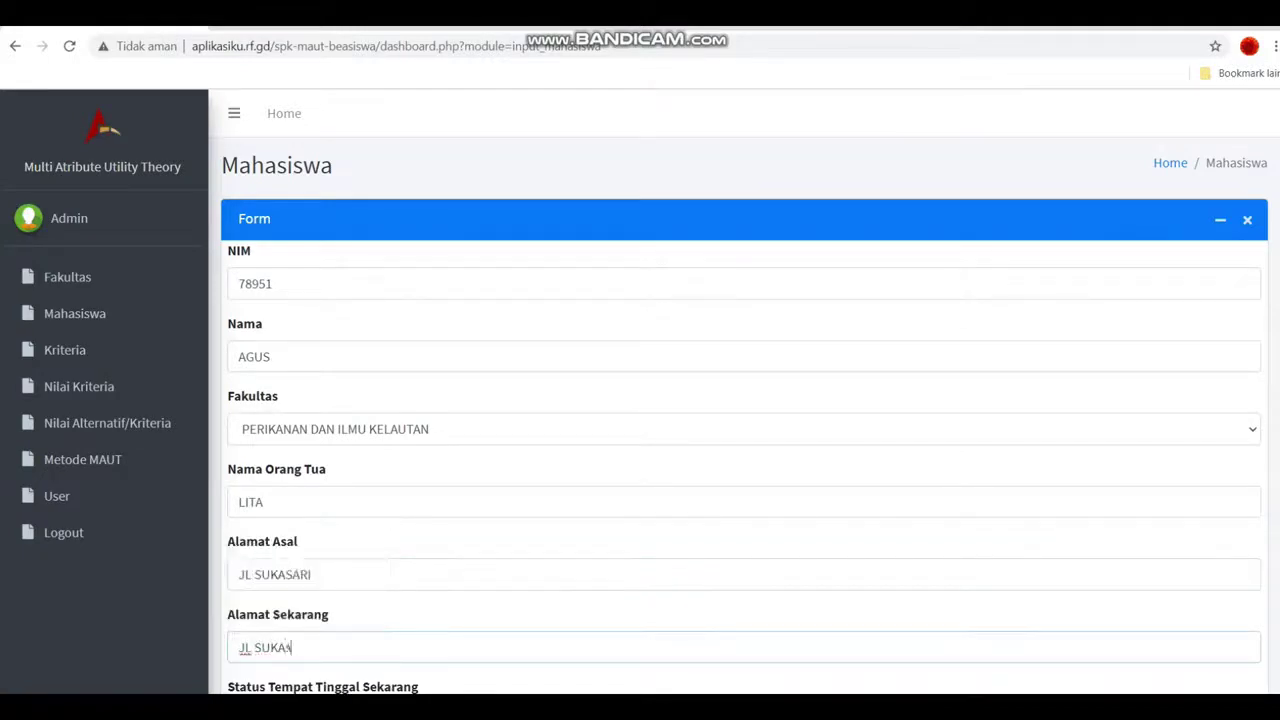
{"action": "type", "text": "ARI"}
Set the fourth student's Status Tempat Tinggal Sekarang to KOST/KONTRAK and save the record
{"action": "scroll", "coordinate": [744, 392], "scroll_direction": "down", "scroll_amount": 3}
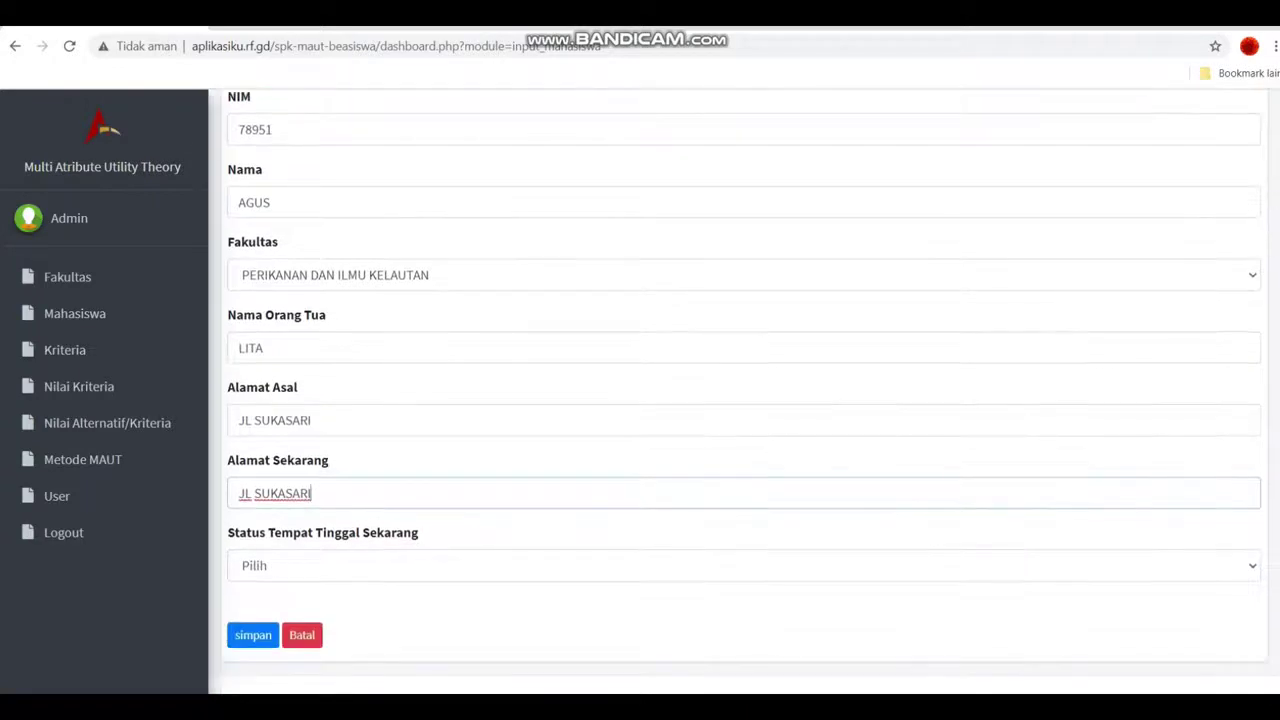
{"action": "left_click", "coordinate": [744, 566]}
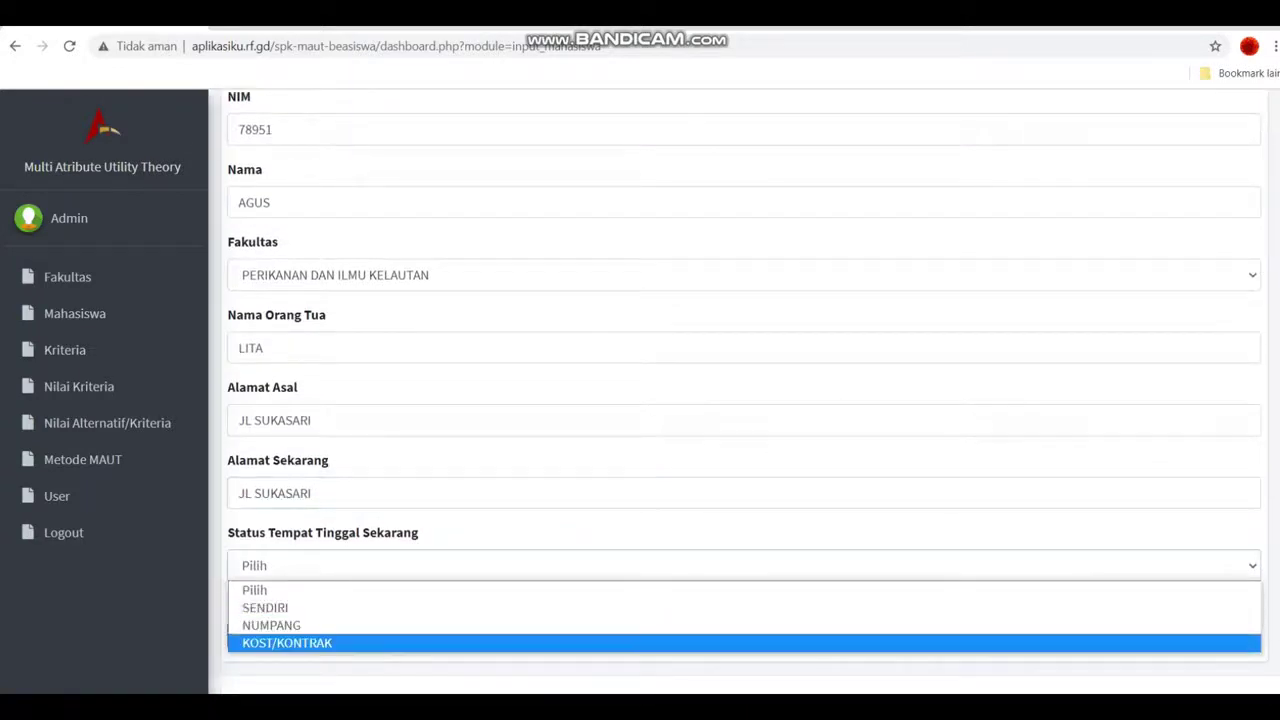
{"action": "left_click", "coordinate": [287, 643]}
{"action": "left_click", "coordinate": [253, 635]}
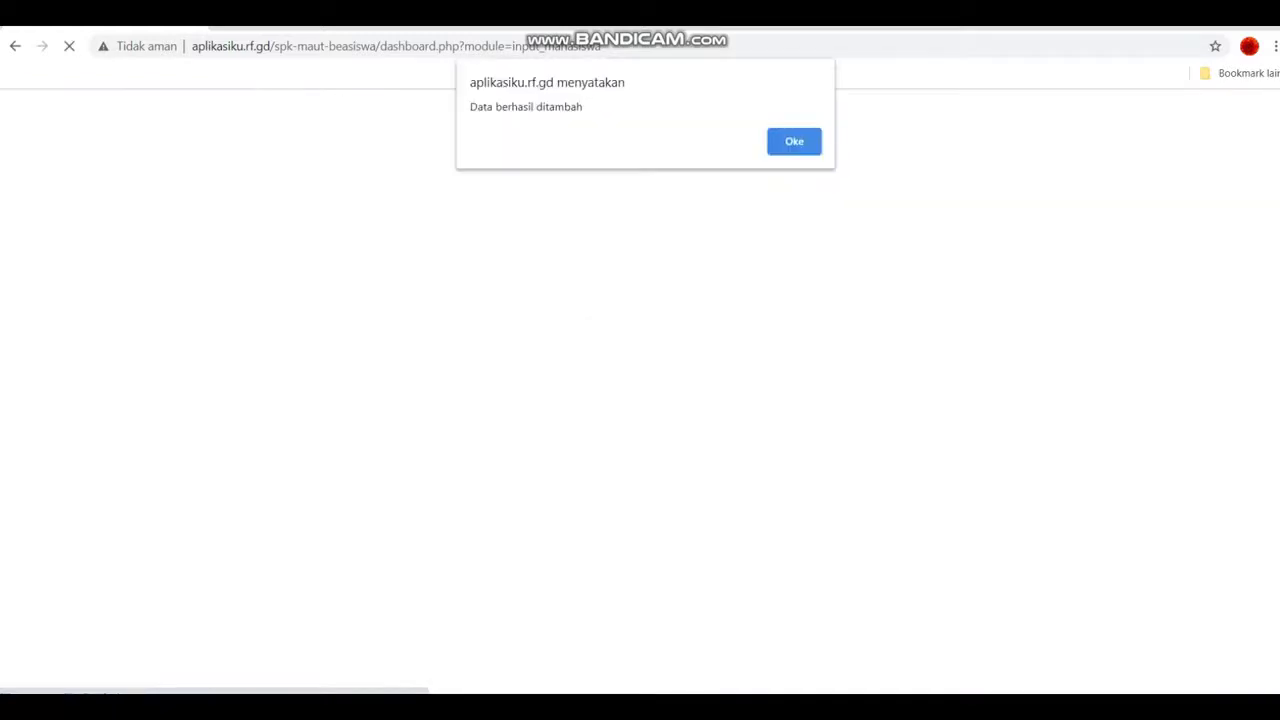
{"action": "key", "text": "Return"}
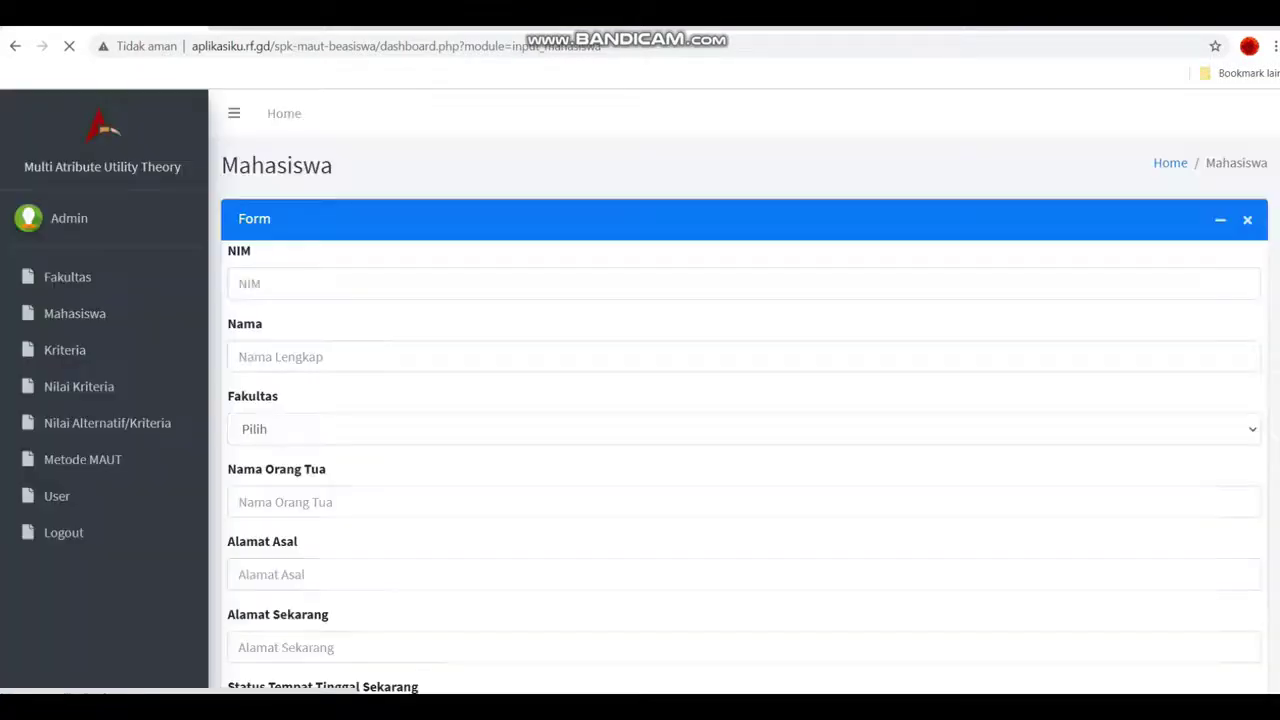
Enter the fifth student's NIM and name, and set the Fakultas to KEHUTANAN
{"action": "left_click", "coordinate": [310, 284]}
{"action": "type", "text": "78"}
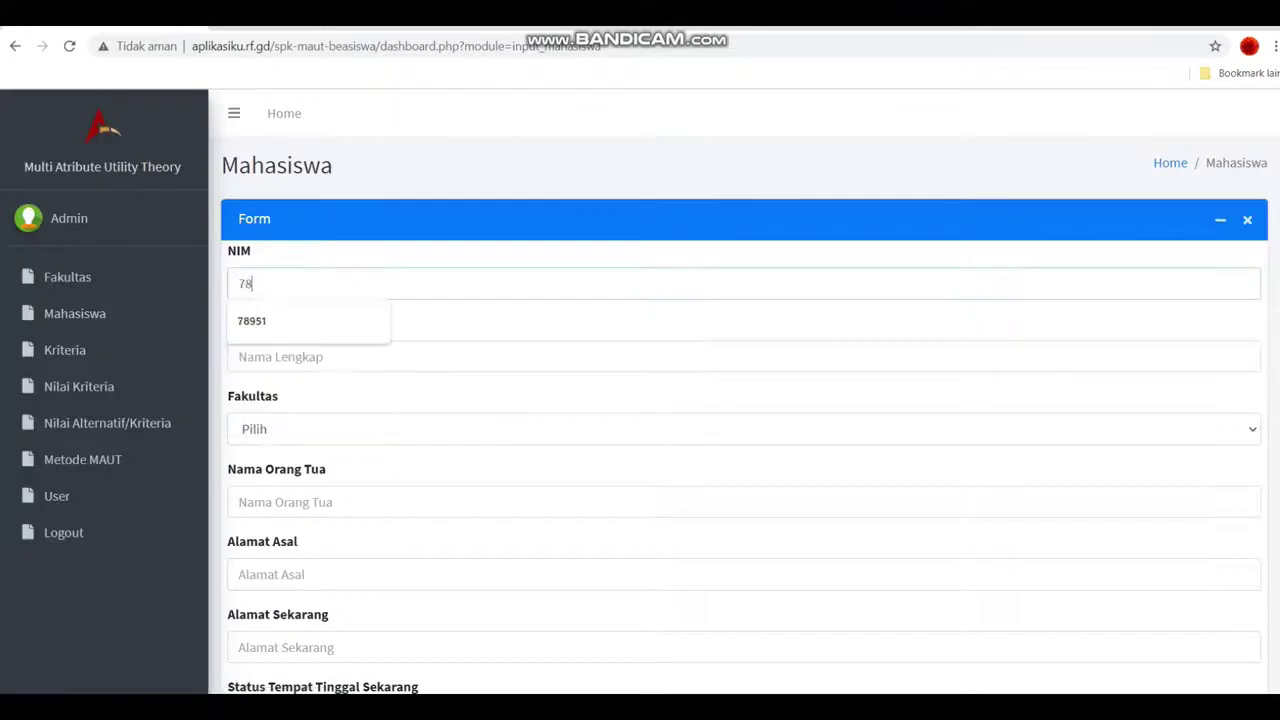
{"action": "type", "text": "521"}
{"action": "left_click", "coordinate": [310, 357]}
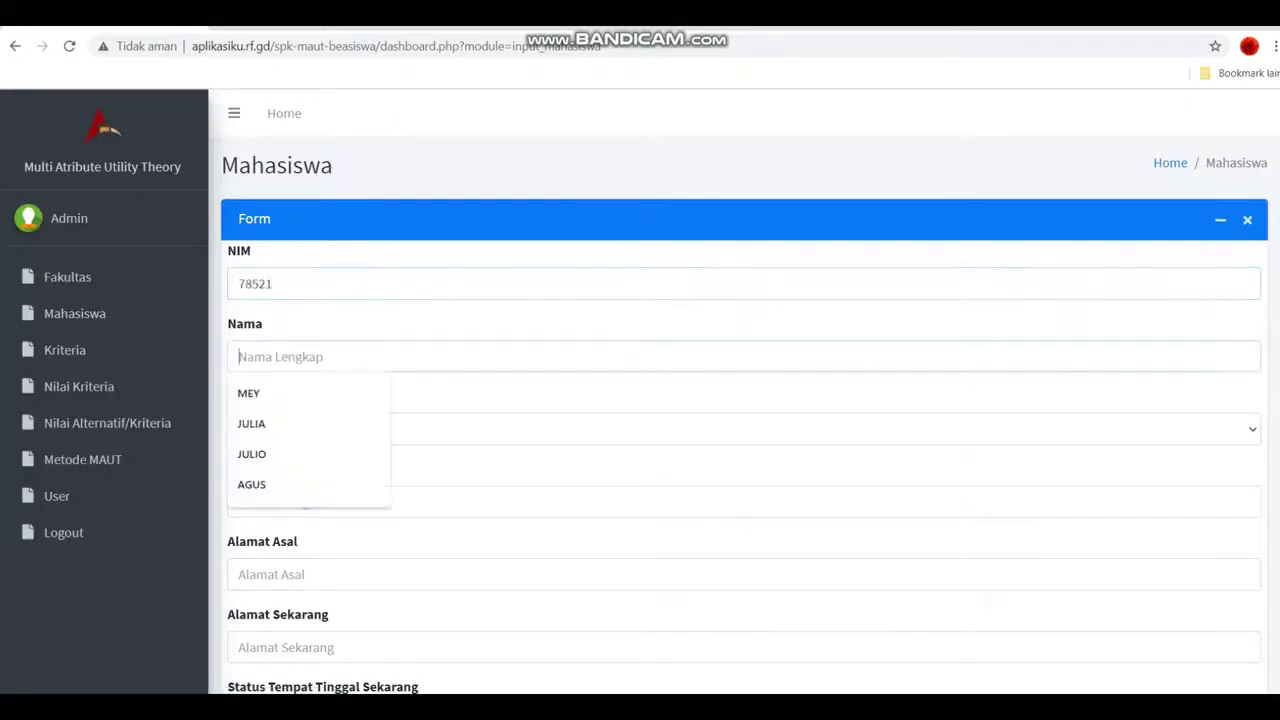
{"action": "type", "text": "SEPTI"}
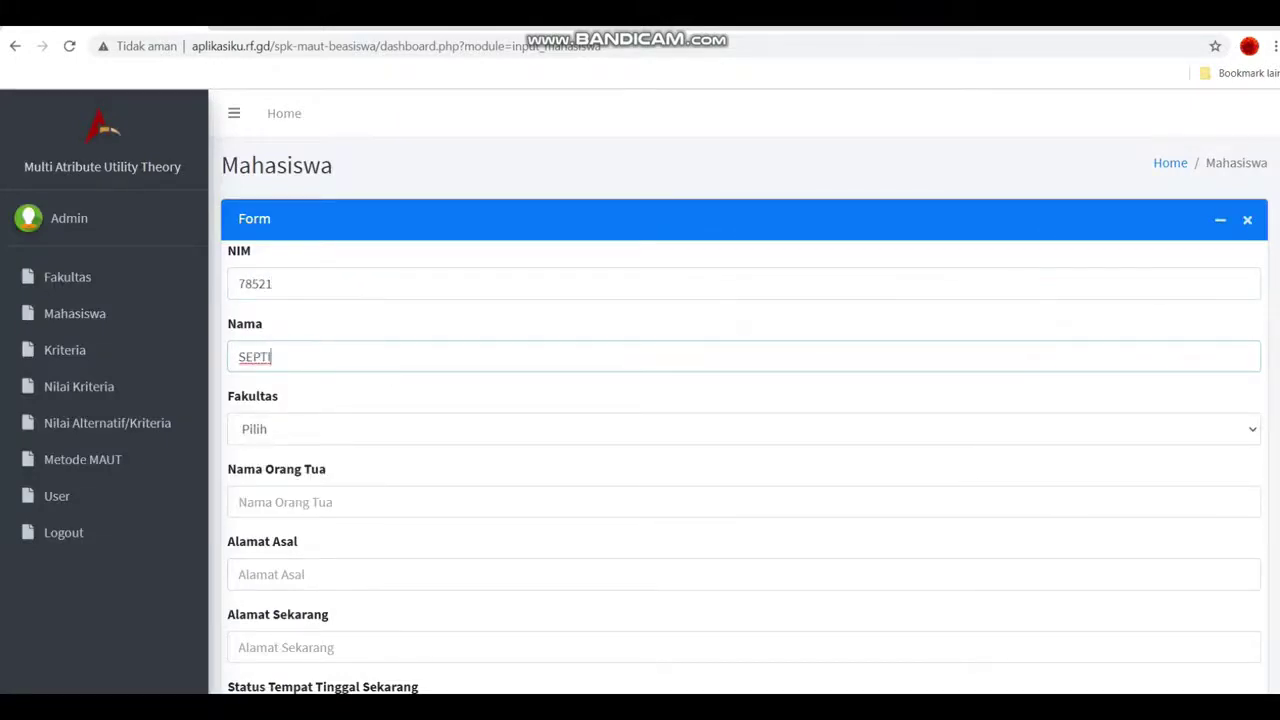
{"action": "left_click", "coordinate": [310, 429]}
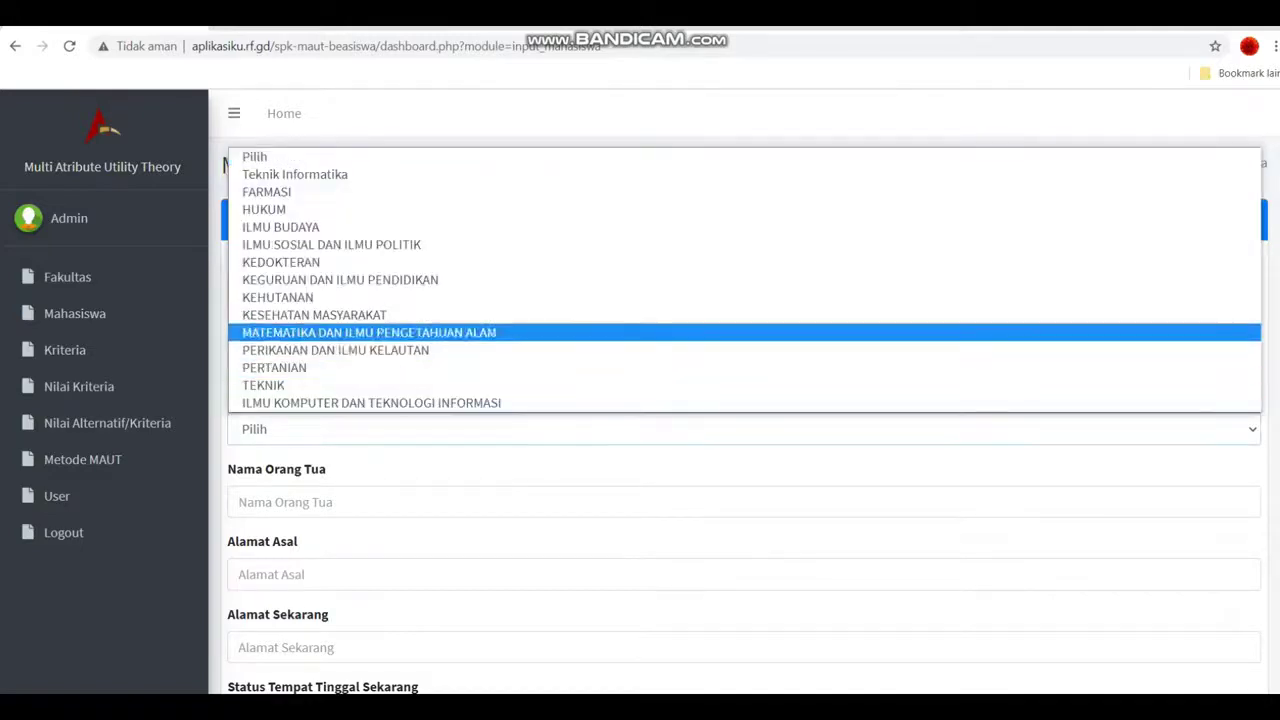
{"action": "left_click", "coordinate": [310, 297]}
Fill in the fifth student's parent name, home address and current address
{"action": "left_click", "coordinate": [310, 502]}
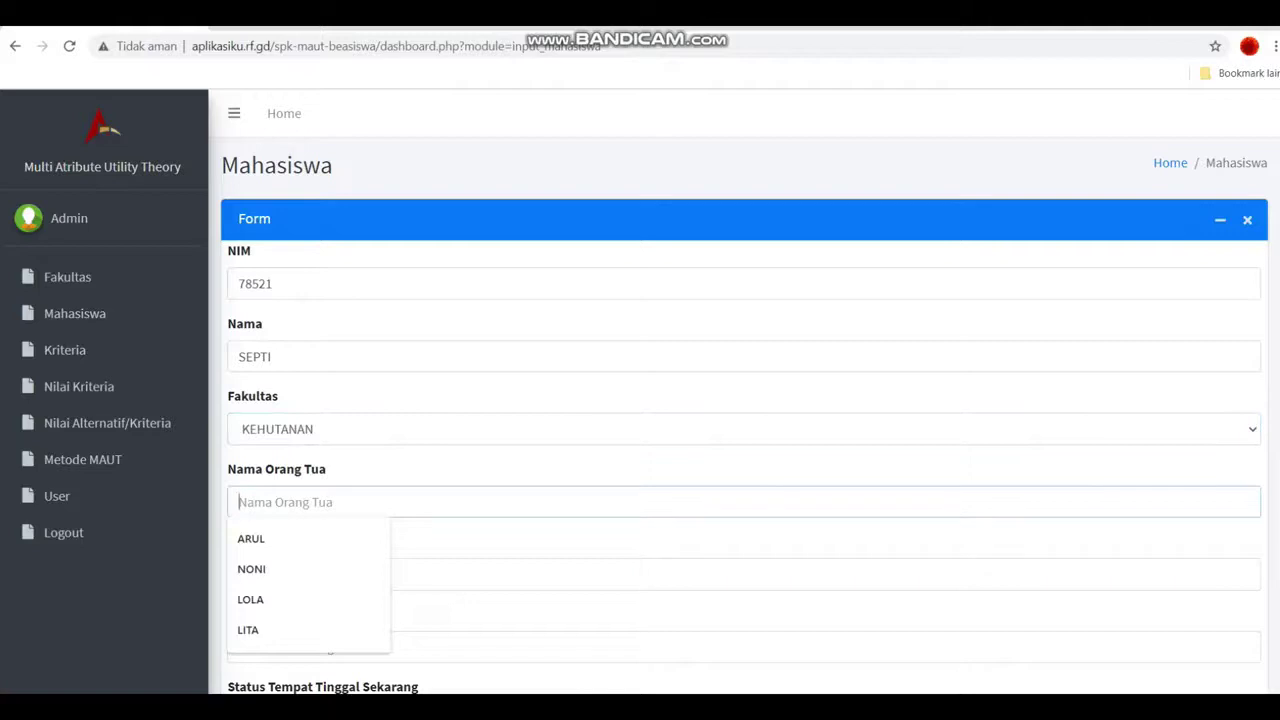
{"action": "type", "text": "MIKO"}
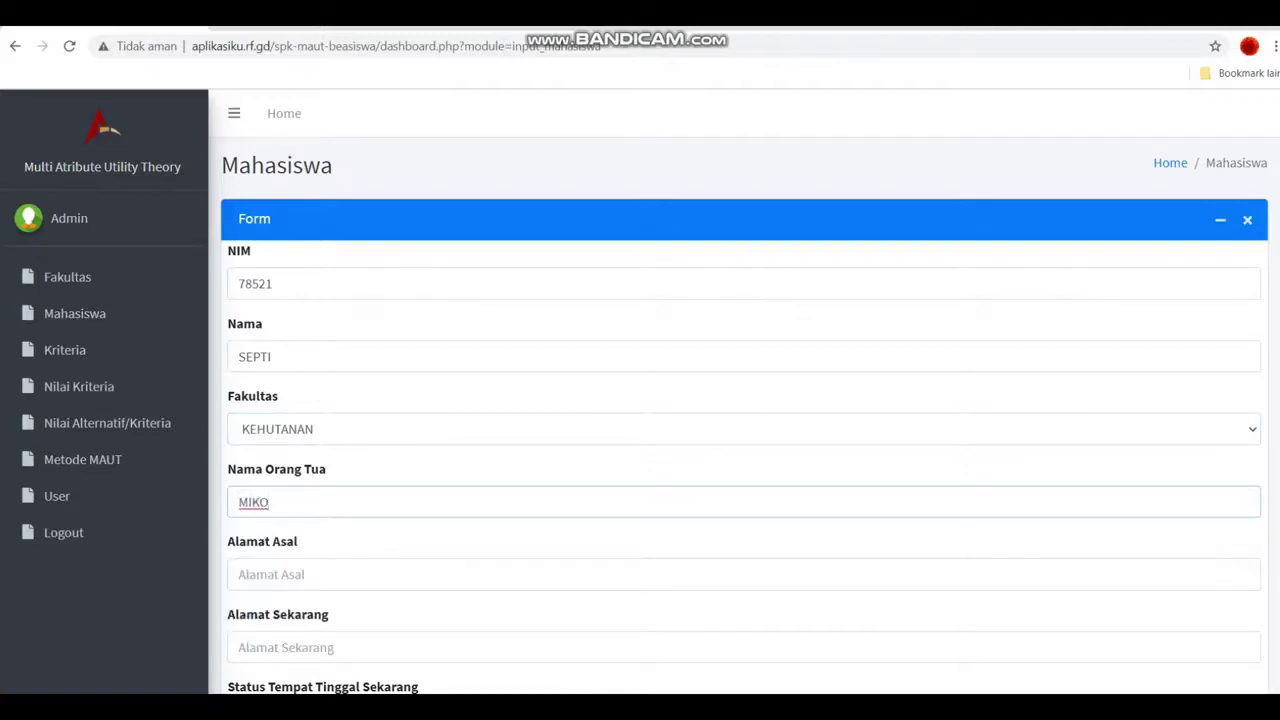
{"action": "left_click", "coordinate": [310, 575]}
{"action": "type", "text": "JL"}
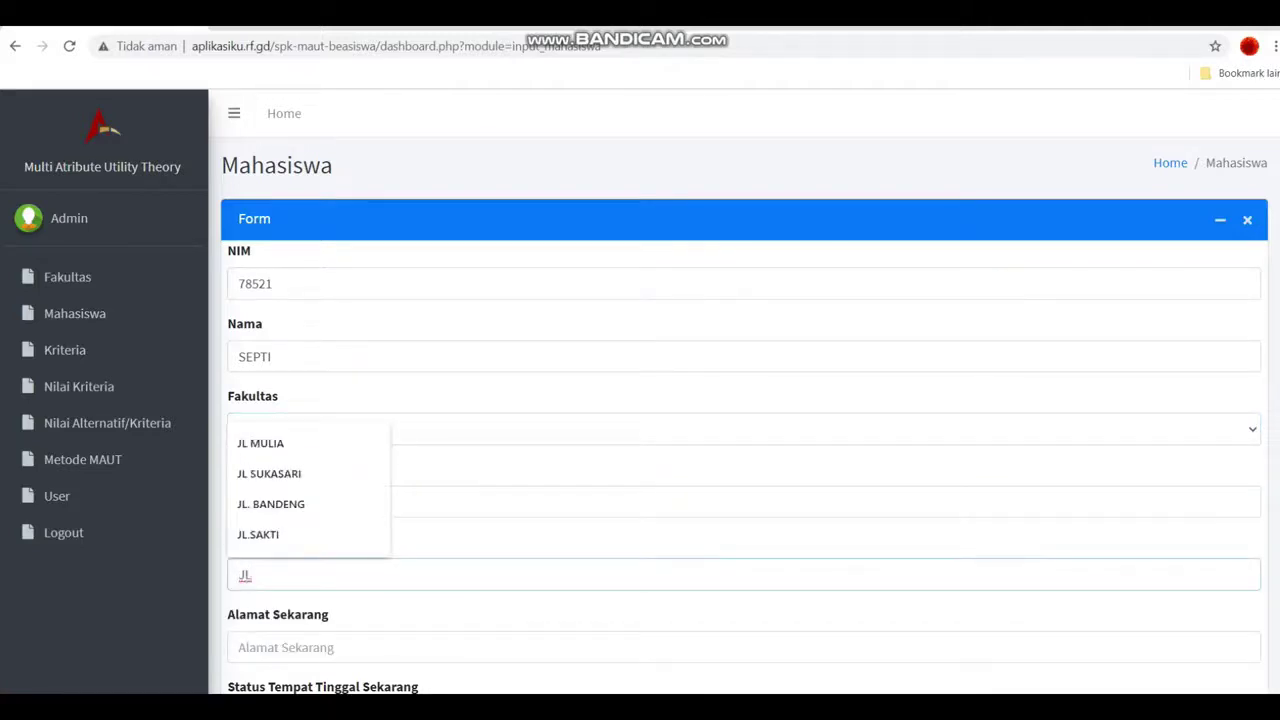
{"action": "type", "text": " BANGU"}
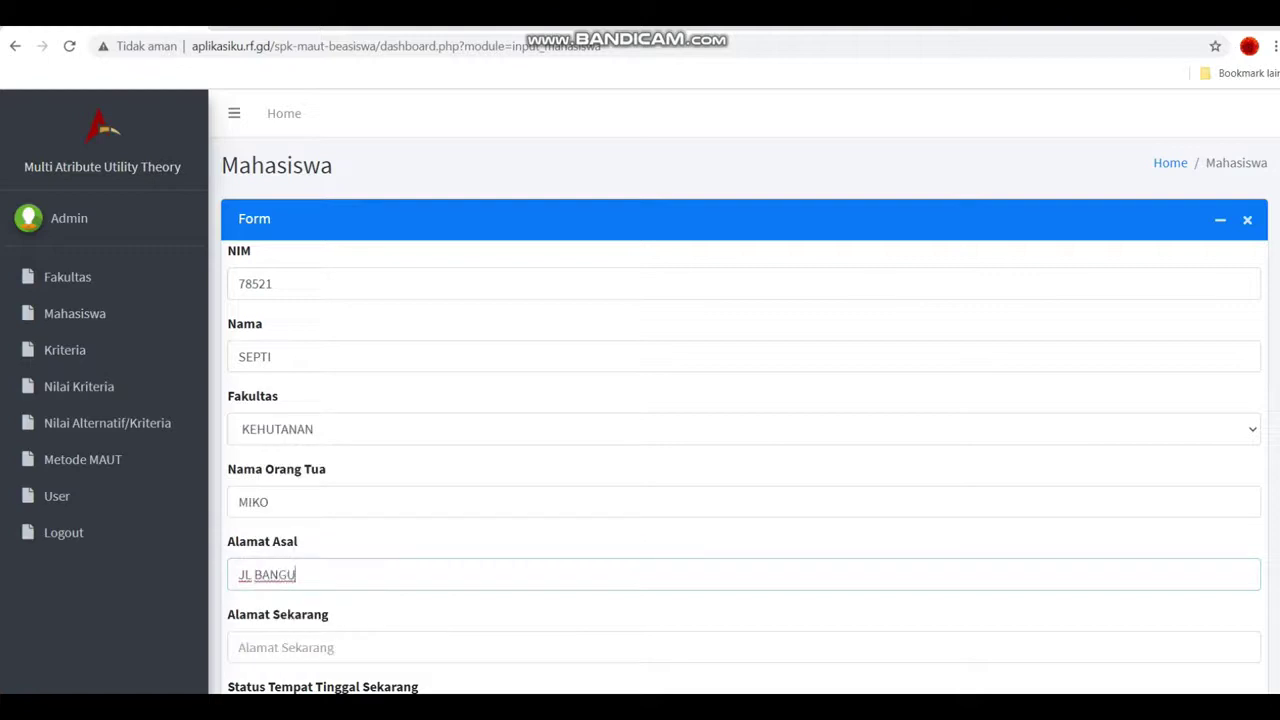
{"action": "key", "text": "BackSpace"}
{"action": "type", "text": "AU"}
{"action": "left_click", "coordinate": [310, 648]}
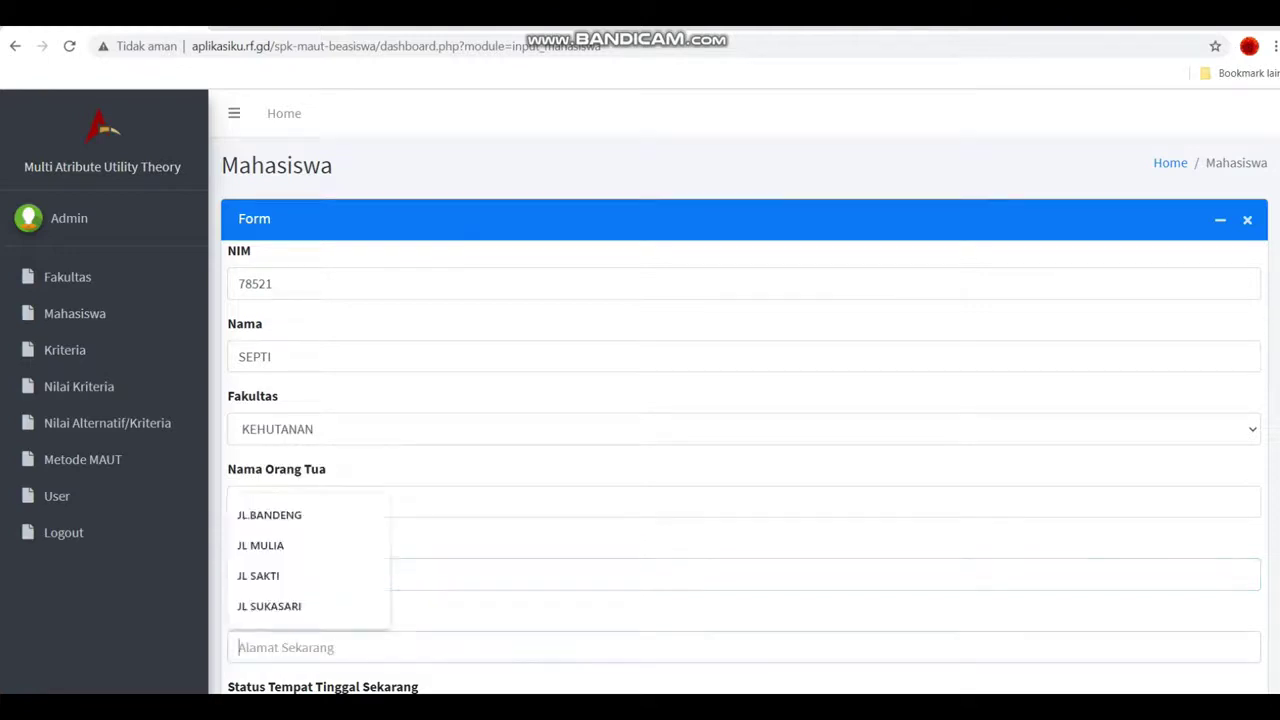
{"action": "type", "text": "JL BANGA"}
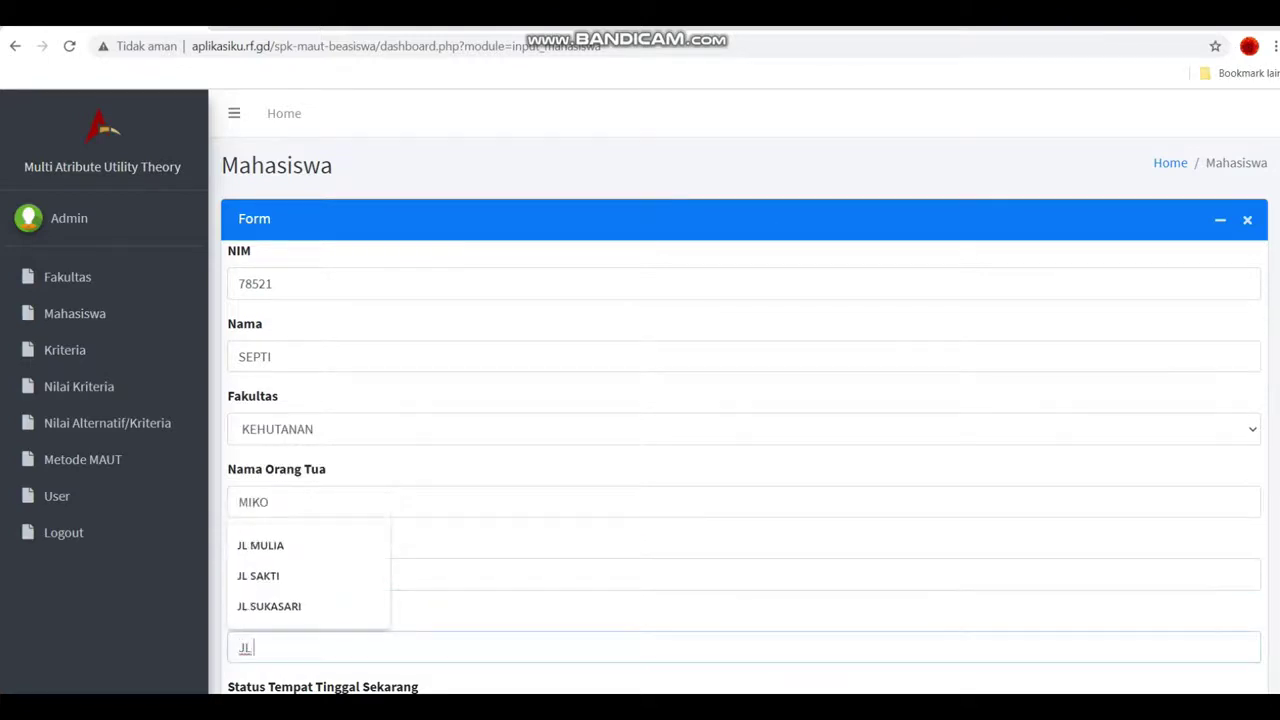
{"action": "type", "text": "U"}
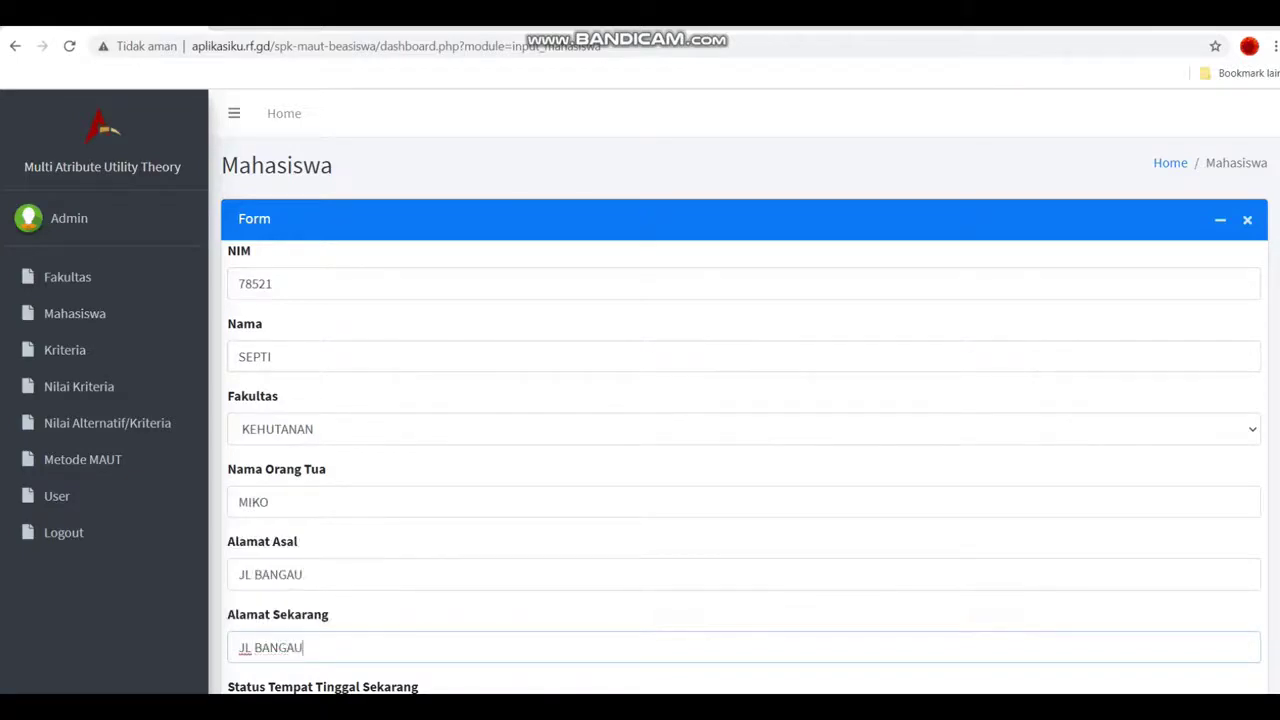
Set the fifth student's Status Tempat Tinggal Sekarang to KOST/KONTRAK and save the record
{"action": "scroll", "coordinate": [744, 400], "scroll_direction": "down", "scroll_amount": 2}
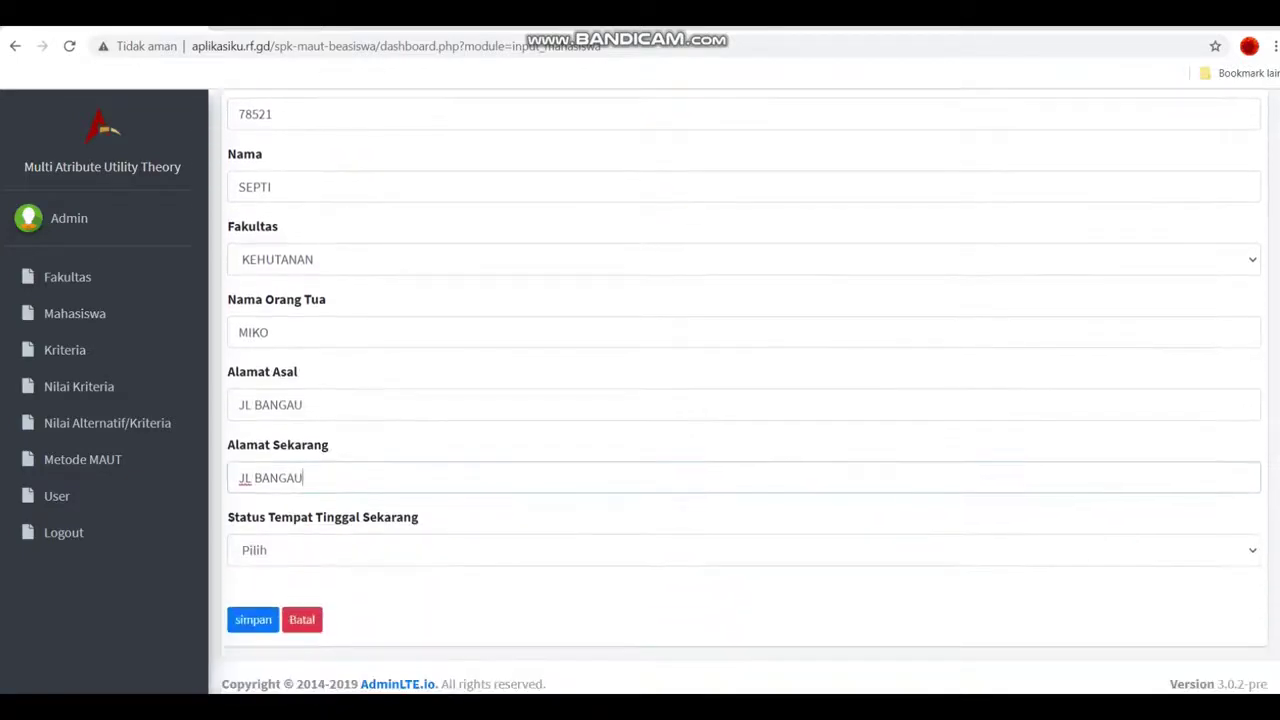
{"action": "left_click", "coordinate": [744, 550]}
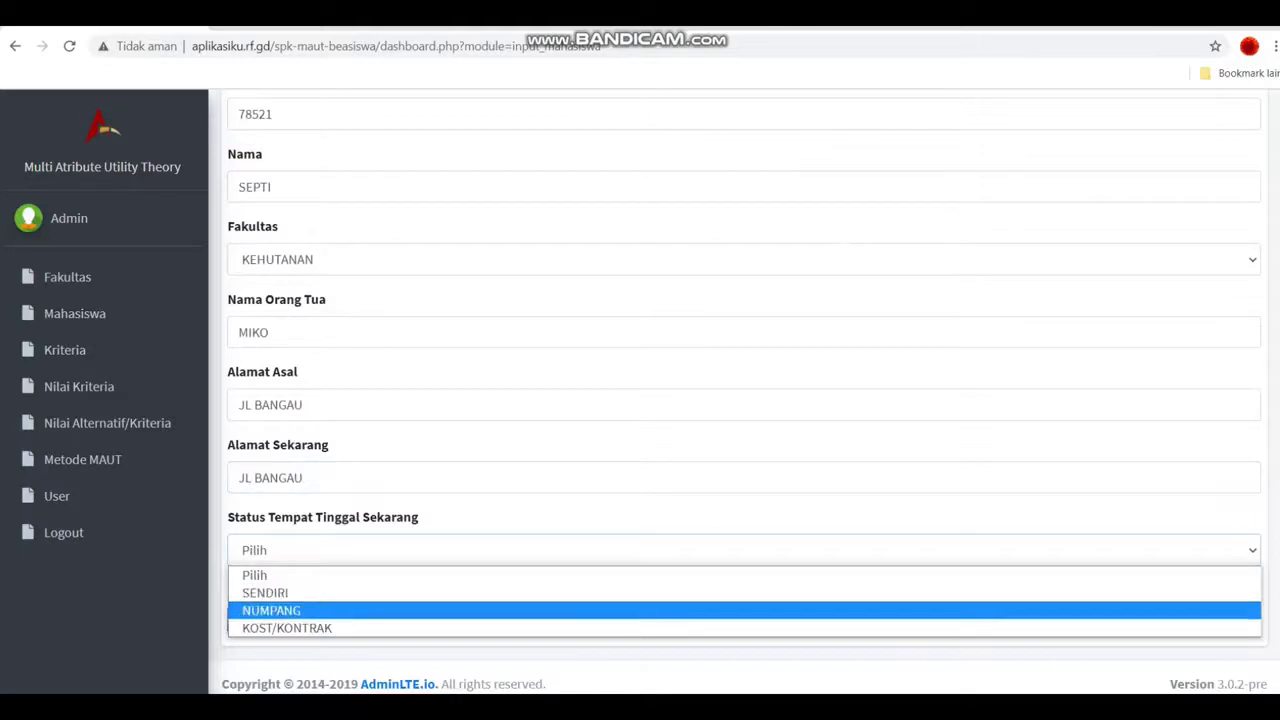
{"action": "key", "text": "Return"}
{"action": "key", "text": "Tab"}
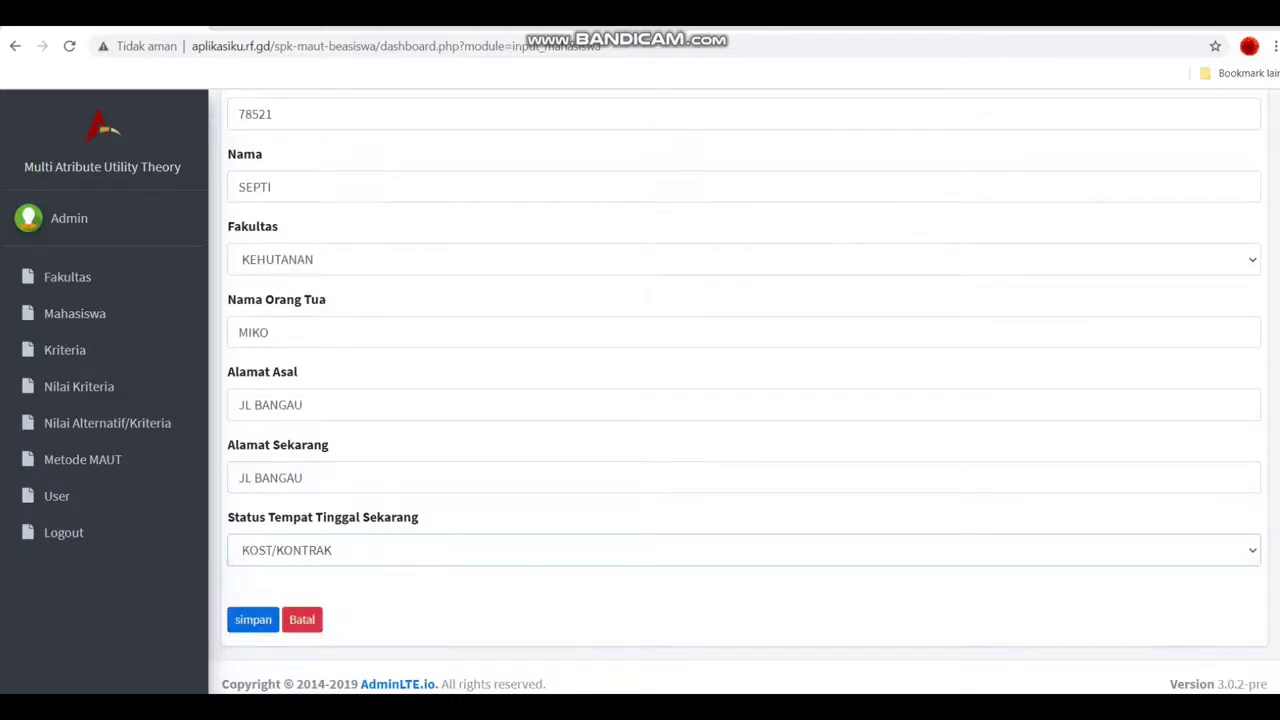
{"action": "key", "text": "Return"}
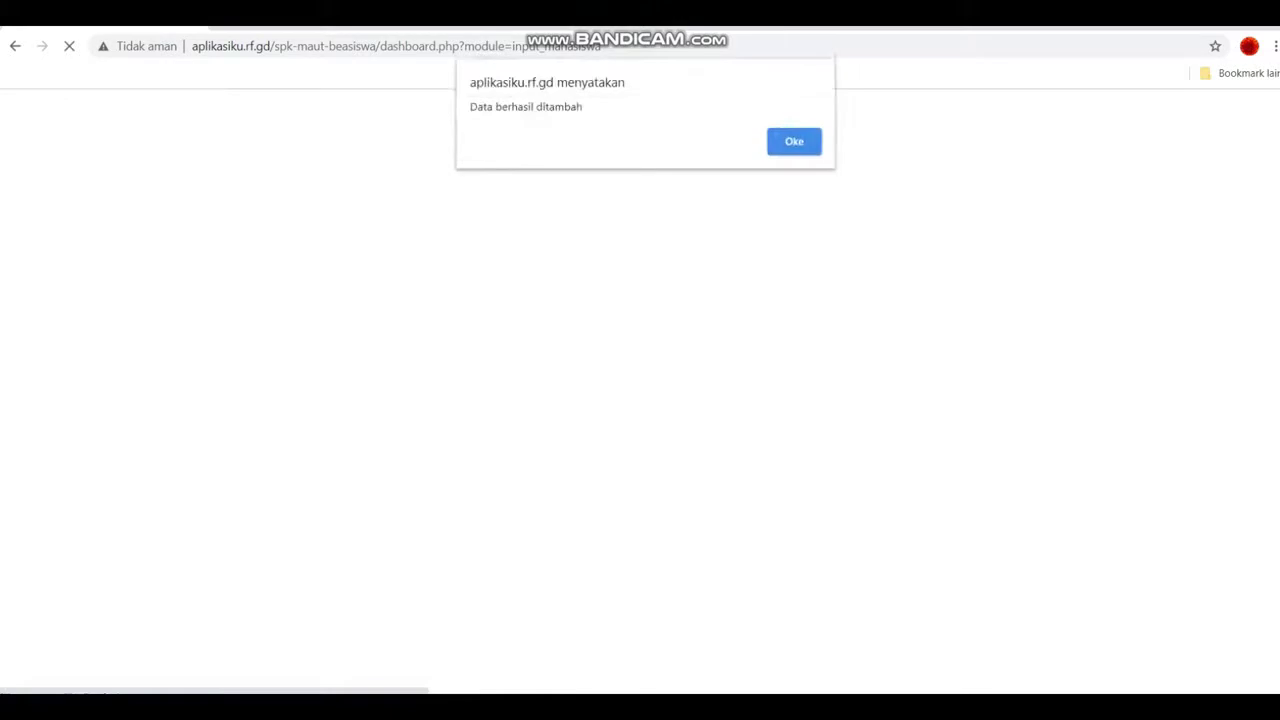
{"action": "key", "text": "Return"}
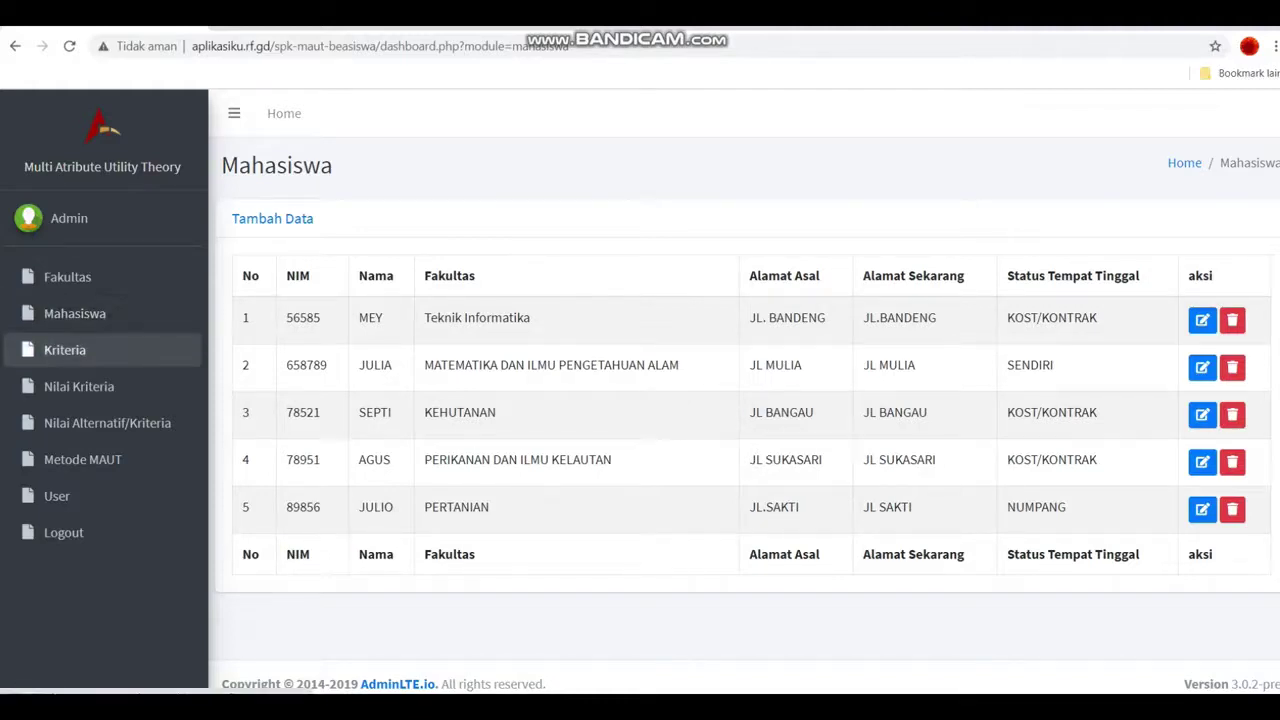
Add a criterion named IPK with a Bobot of 0.25 to the Kriteria data and save it
{"action": "left_click", "coordinate": [65, 350]}
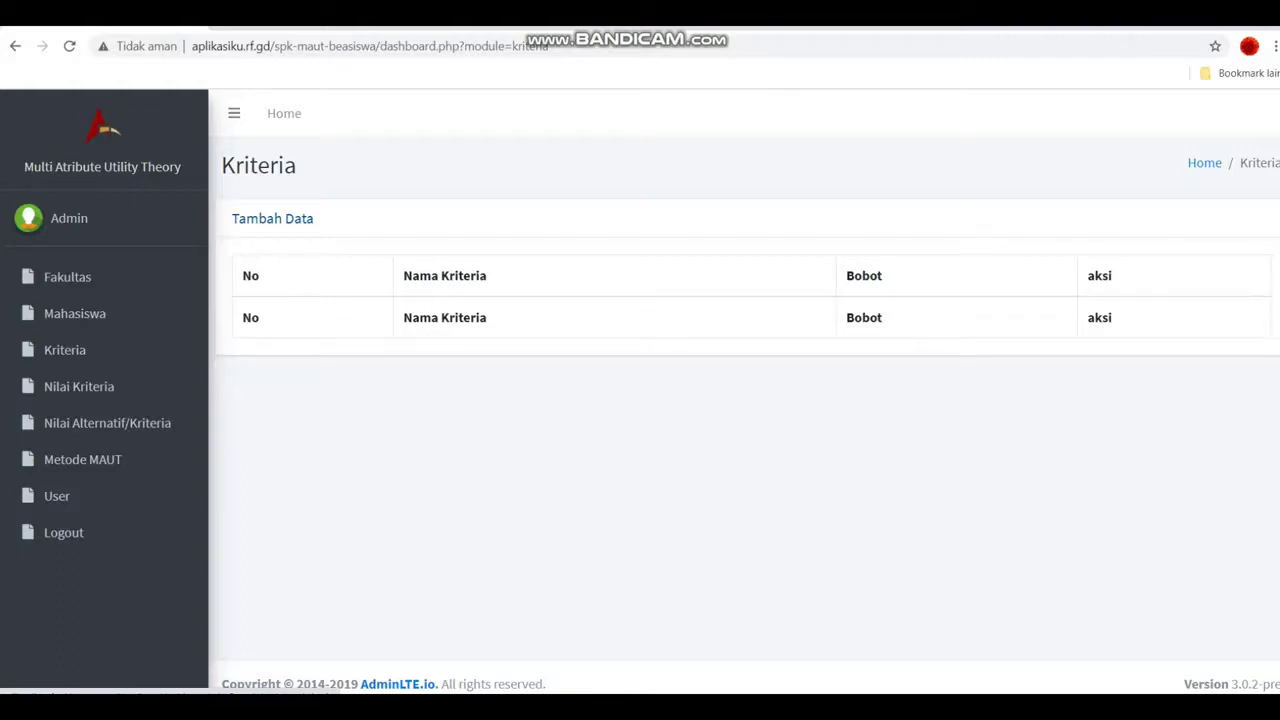
{"action": "key", "text": "F5"}
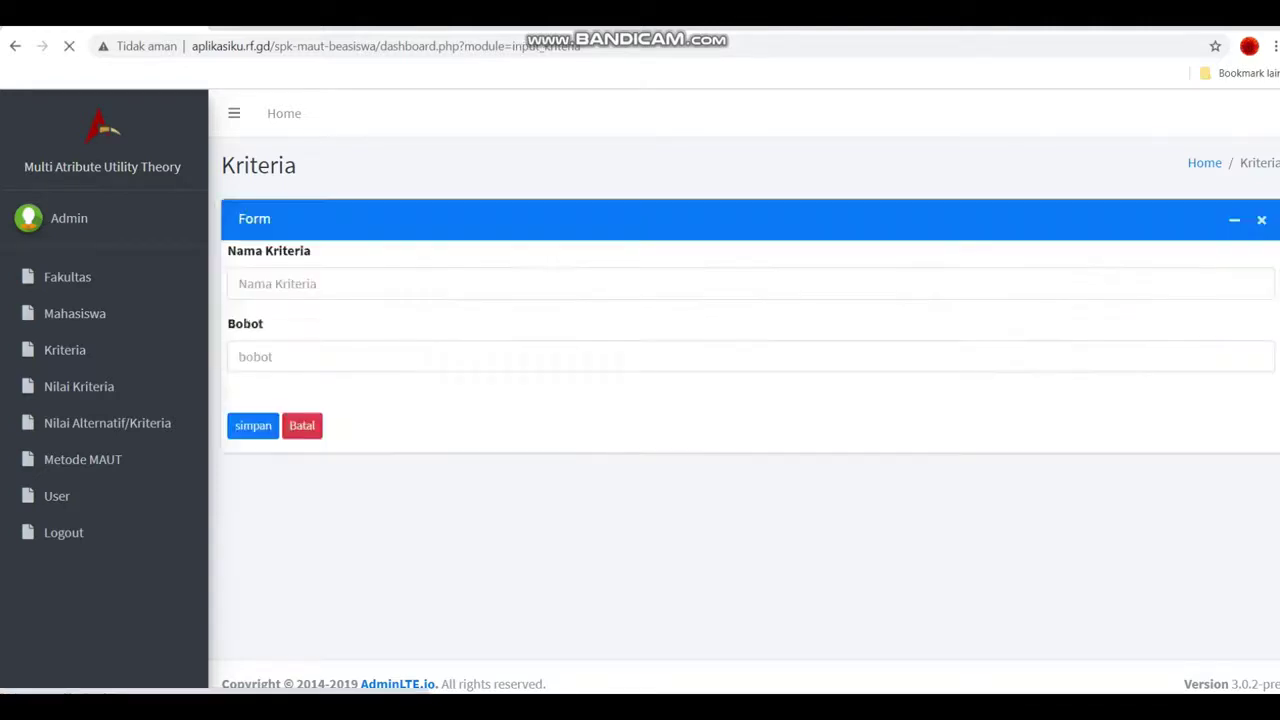
{"action": "left_click", "coordinate": [240, 284]}
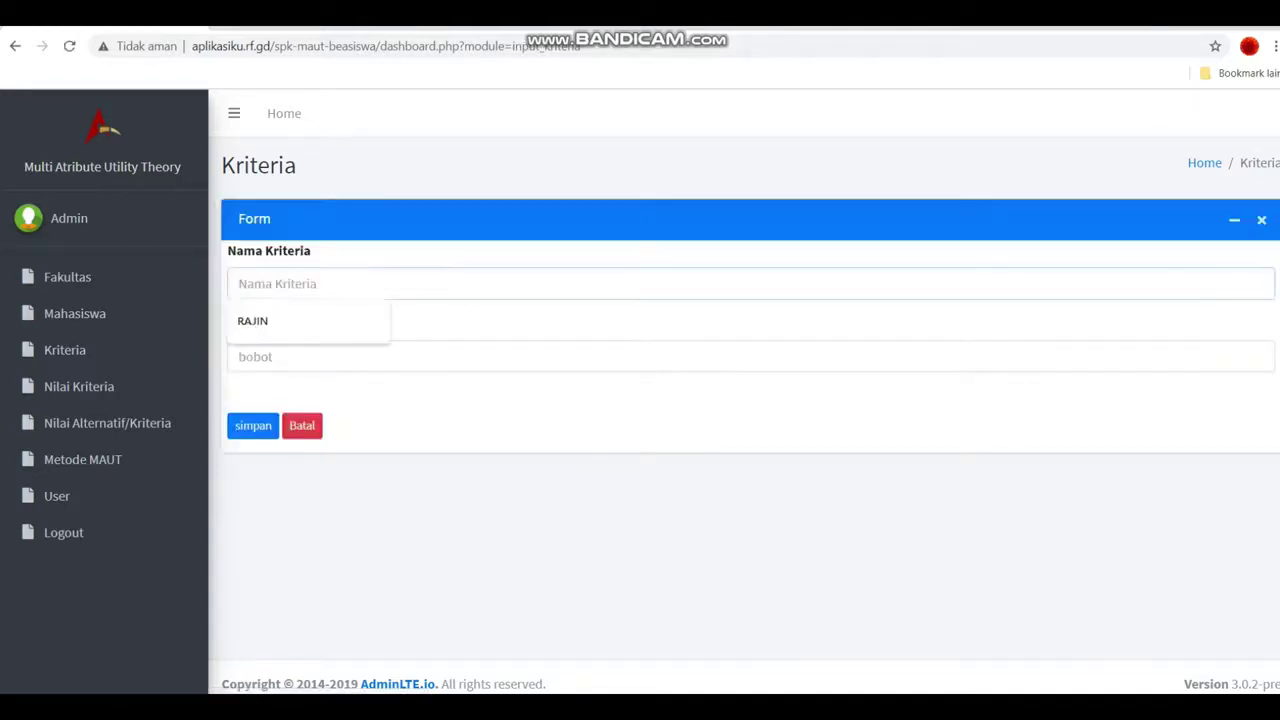
{"action": "type", "text": "IPK"}
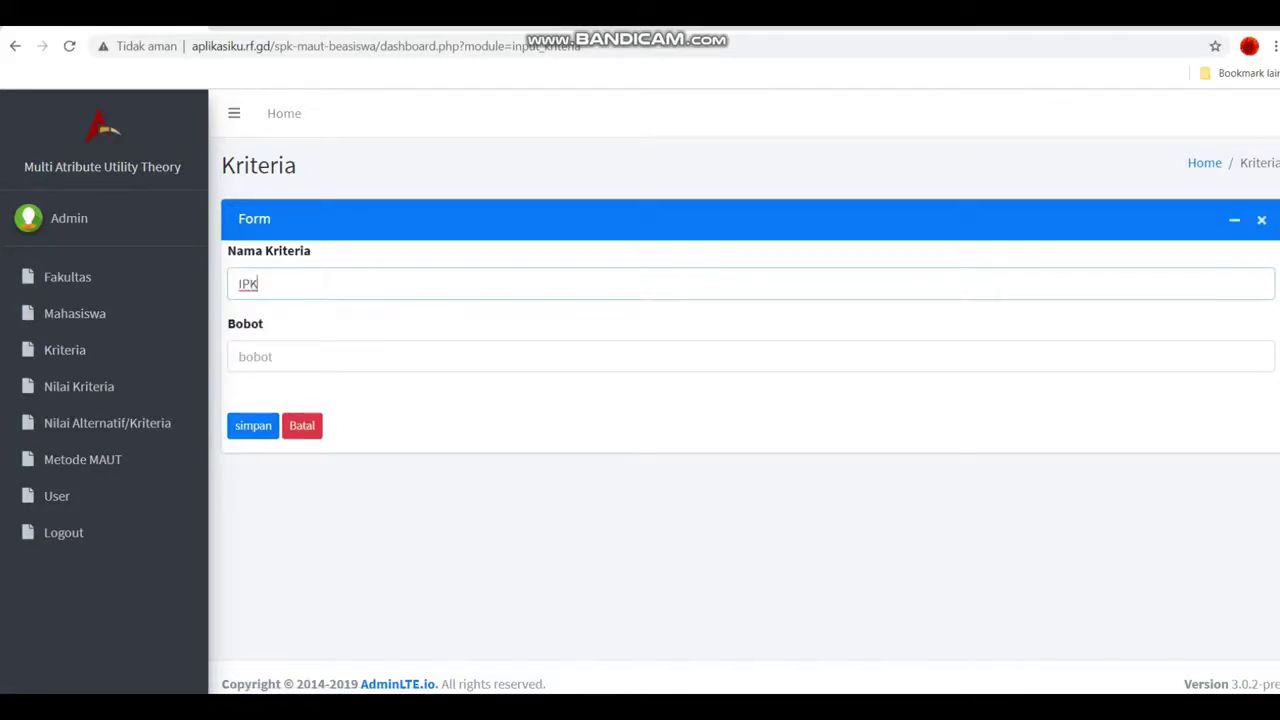
{"action": "left_click", "coordinate": [240, 356]}
{"action": "type", "text": "0.25"}
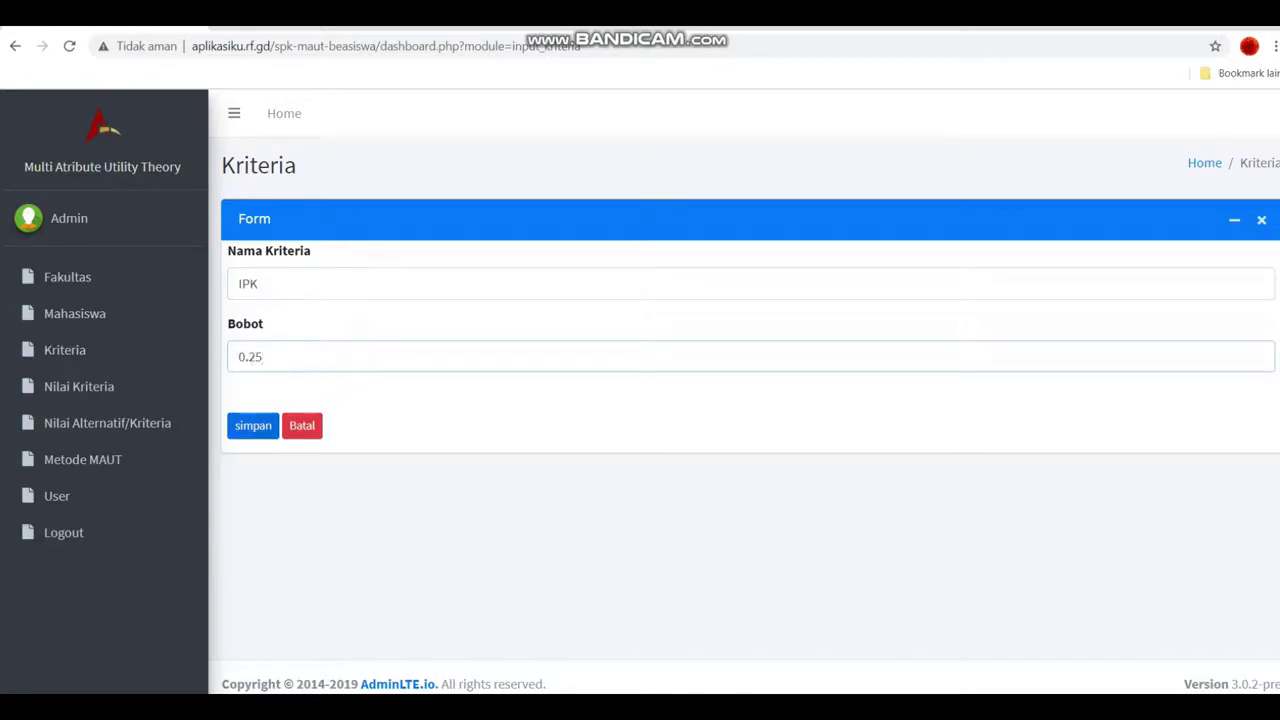
{"action": "left_click", "coordinate": [253, 425]}
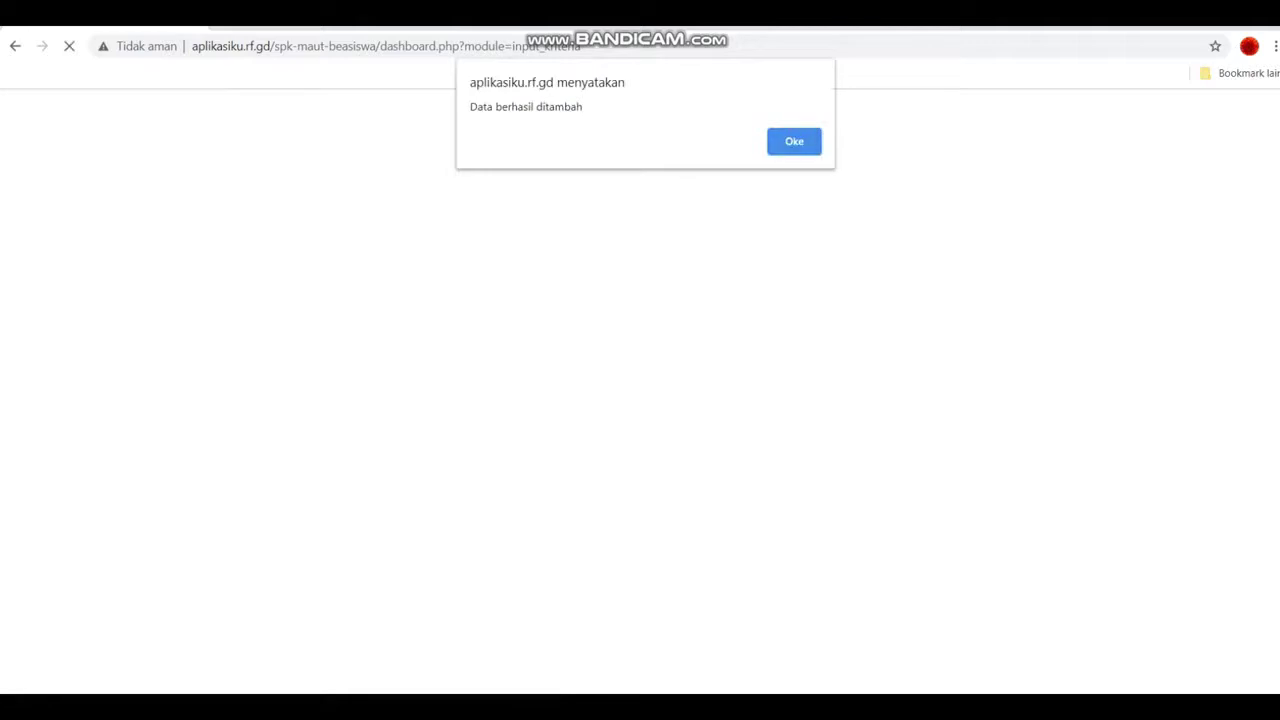
{"action": "key", "text": "Return"}
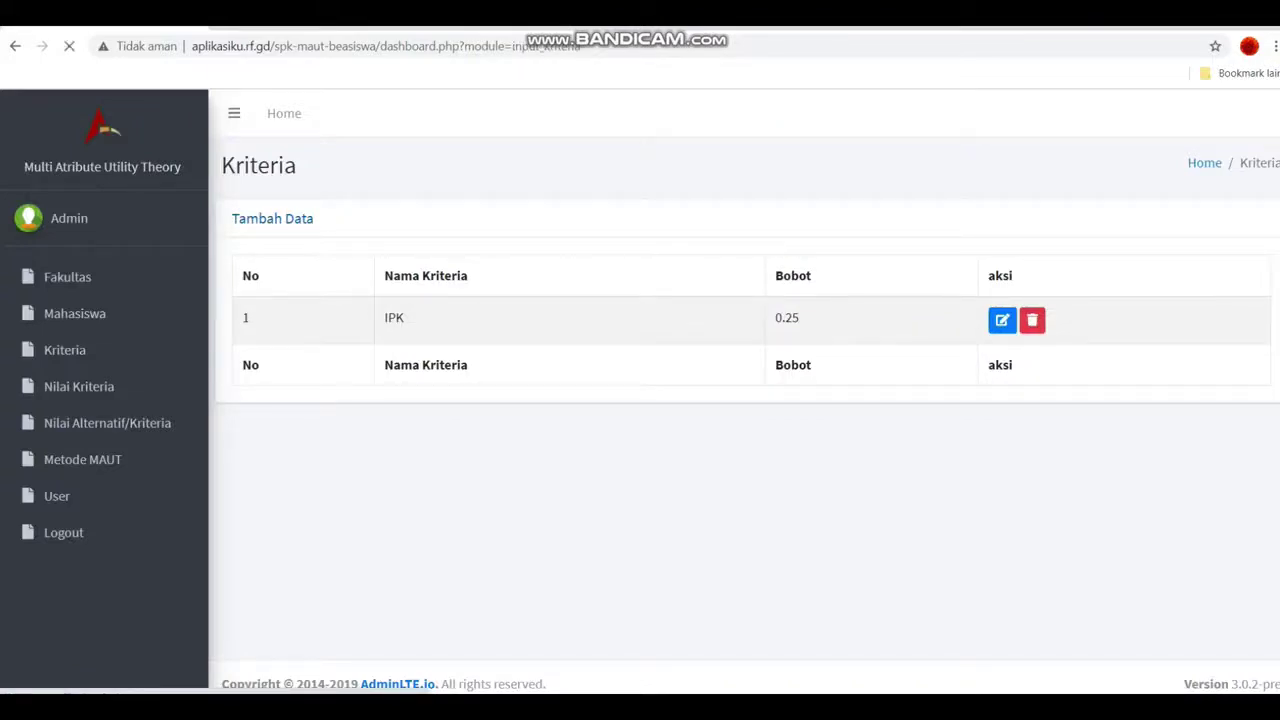
Add a second criterion named PENGHASILAN ORANGTUA with a Bobot of 0.3 and save it
{"action": "left_click", "coordinate": [300, 283]}
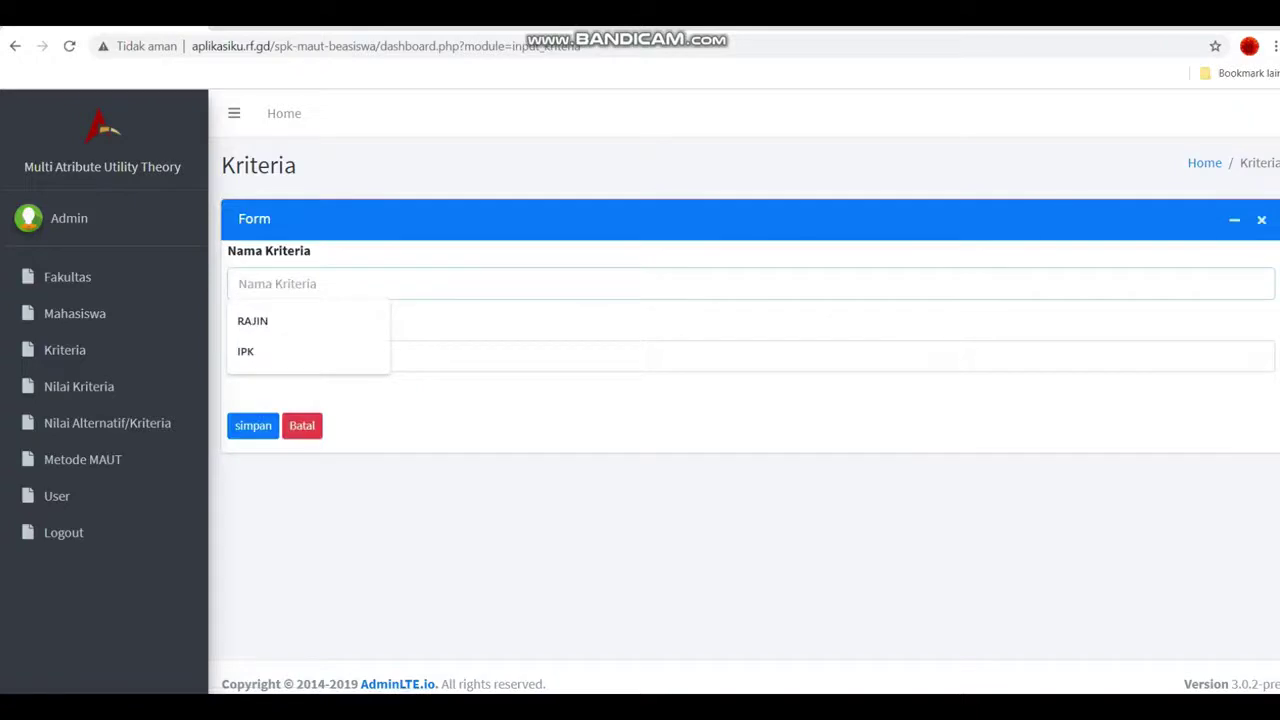
{"action": "type", "text": "PENGHASI"}
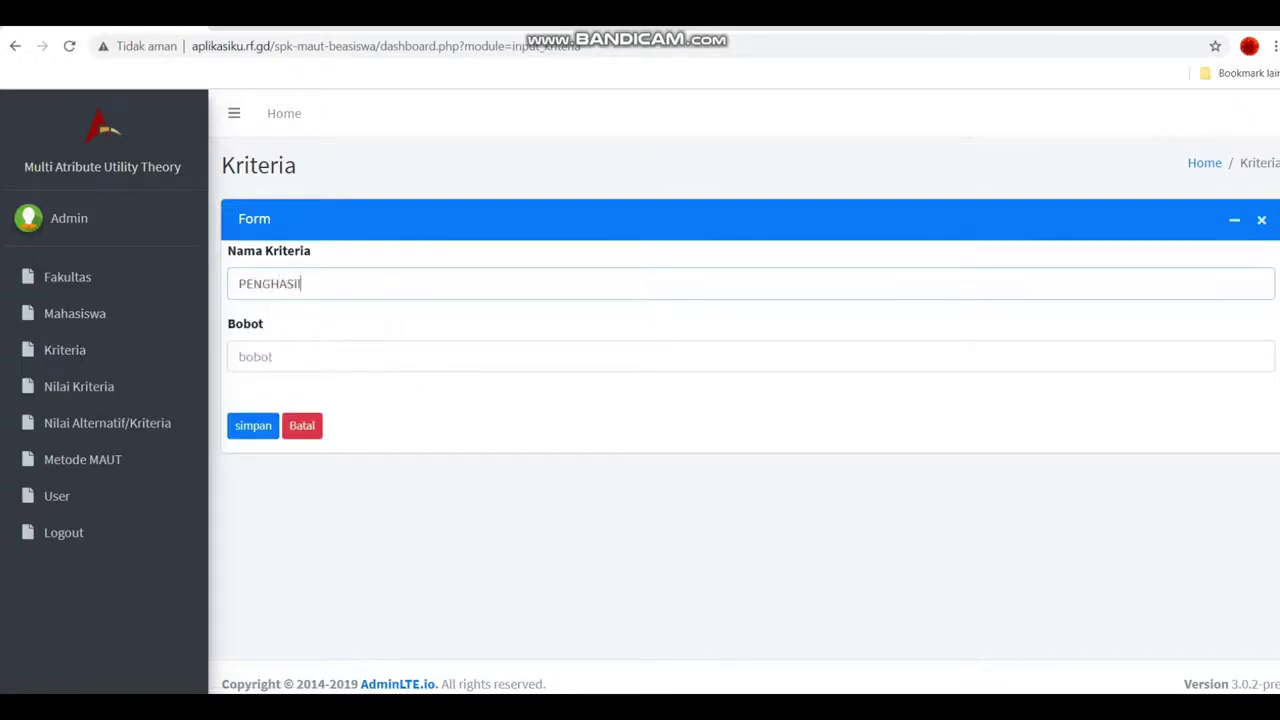
{"action": "type", "text": "LAN ORANGTUA"}
{"action": "left_click", "coordinate": [255, 356]}
{"action": "type", "text": "0.3"}
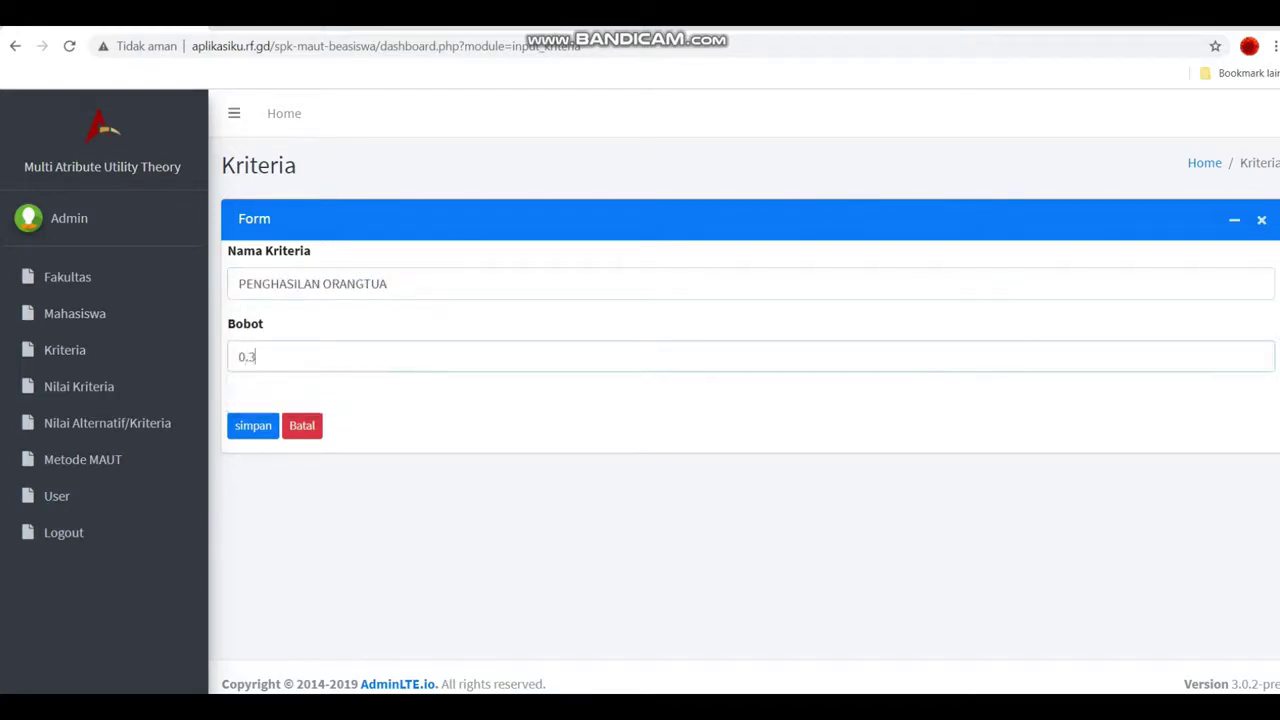
{"action": "key", "text": "Return"}
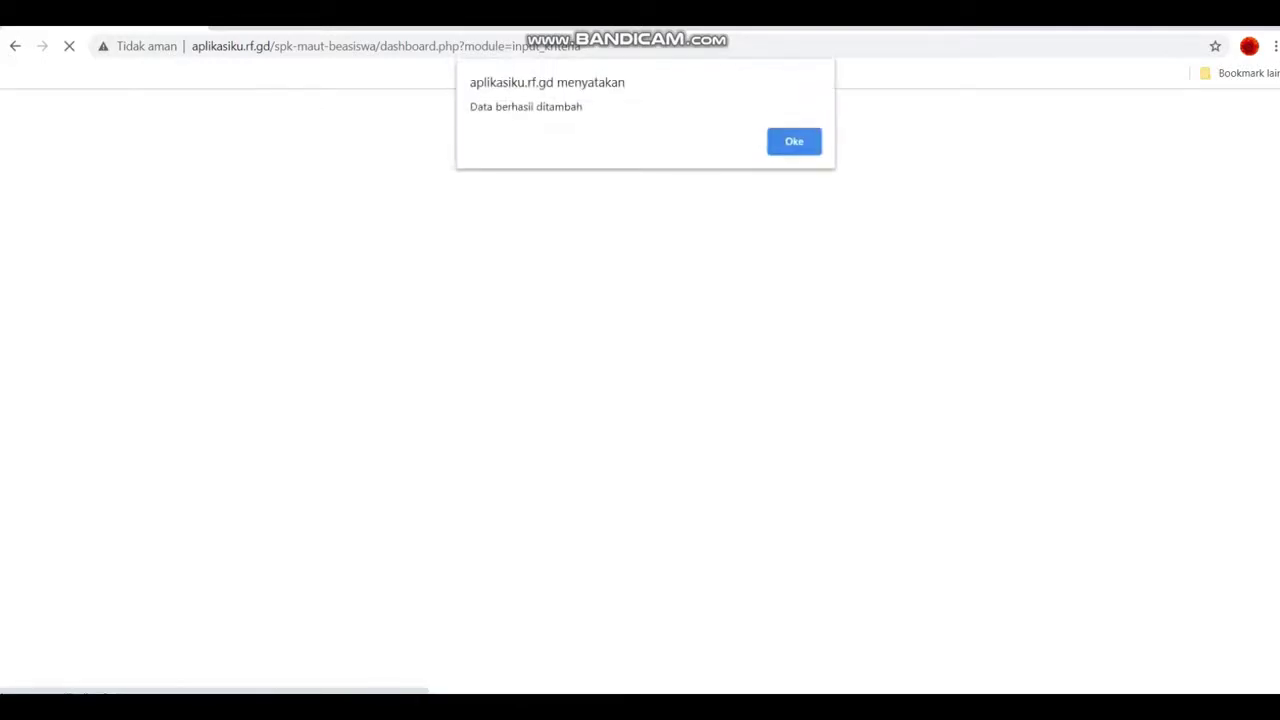
{"action": "key", "text": "Return"}
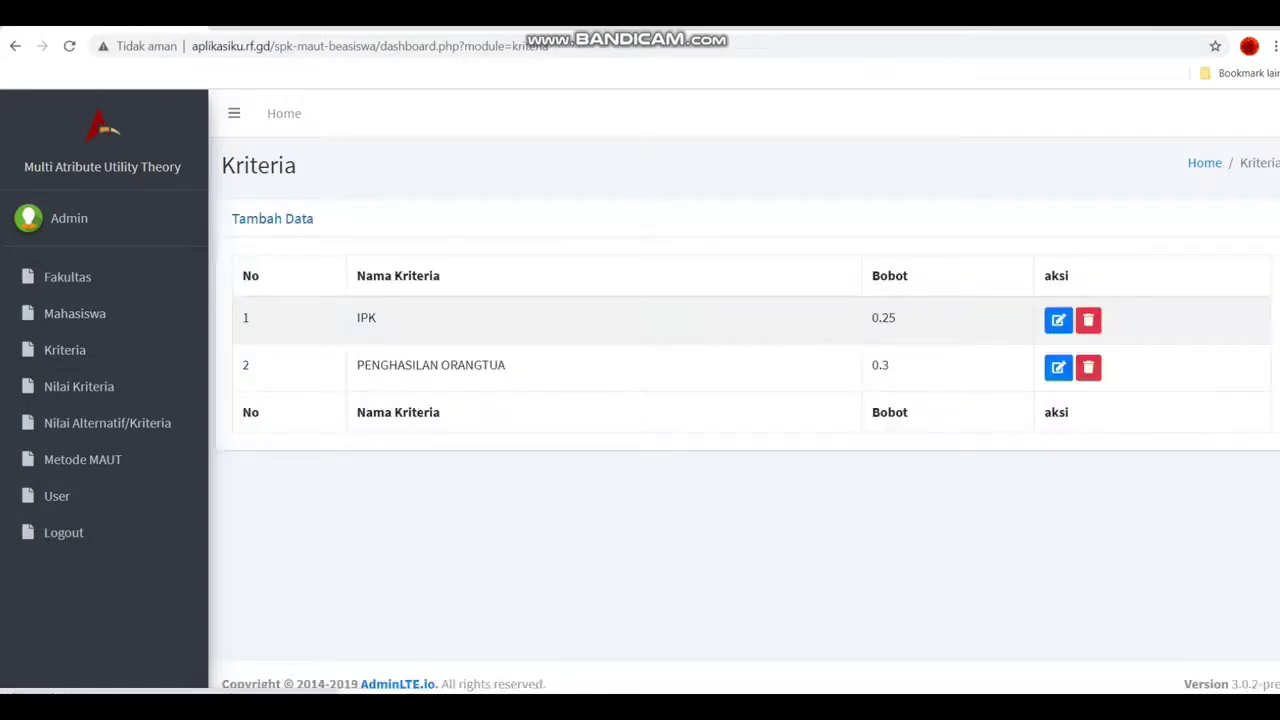
Add a third criterion named TANGGUNGAN ORANGTUA with a Bobot of 0.2 and save it
{"action": "left_click", "coordinate": [272, 218]}
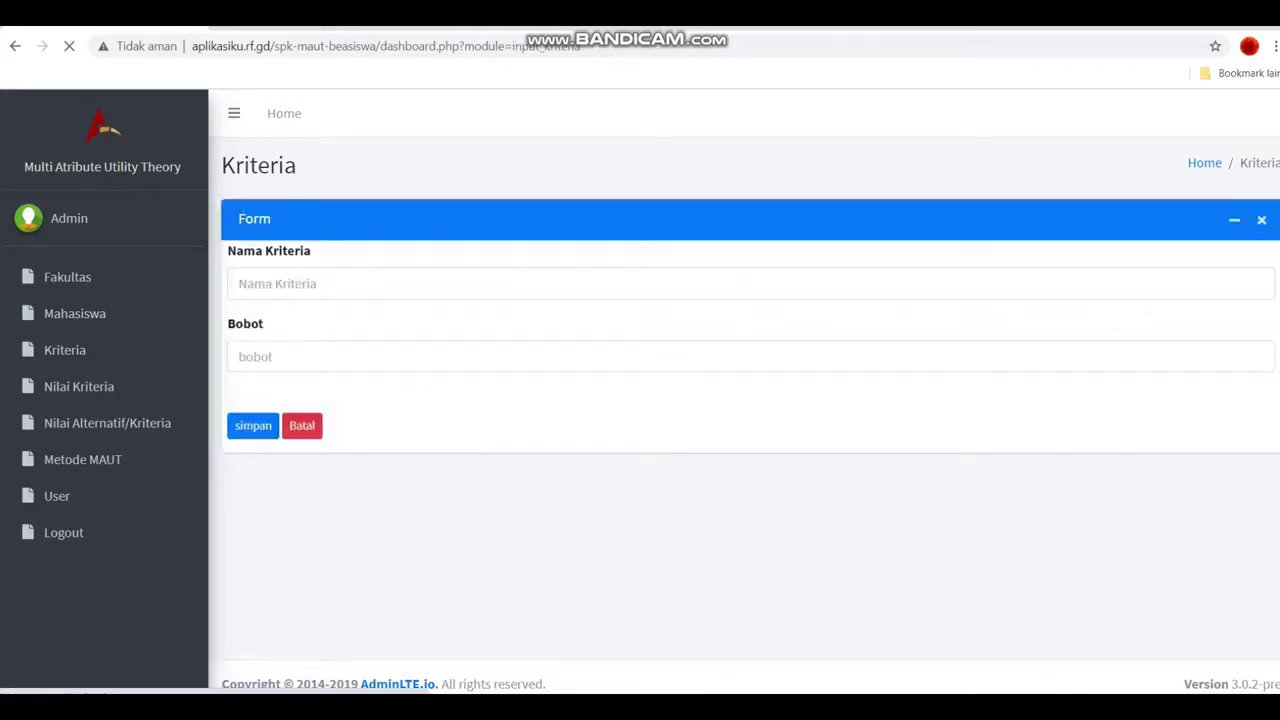
{"action": "left_click", "coordinate": [300, 283]}
{"action": "type", "text": "TANGG"}
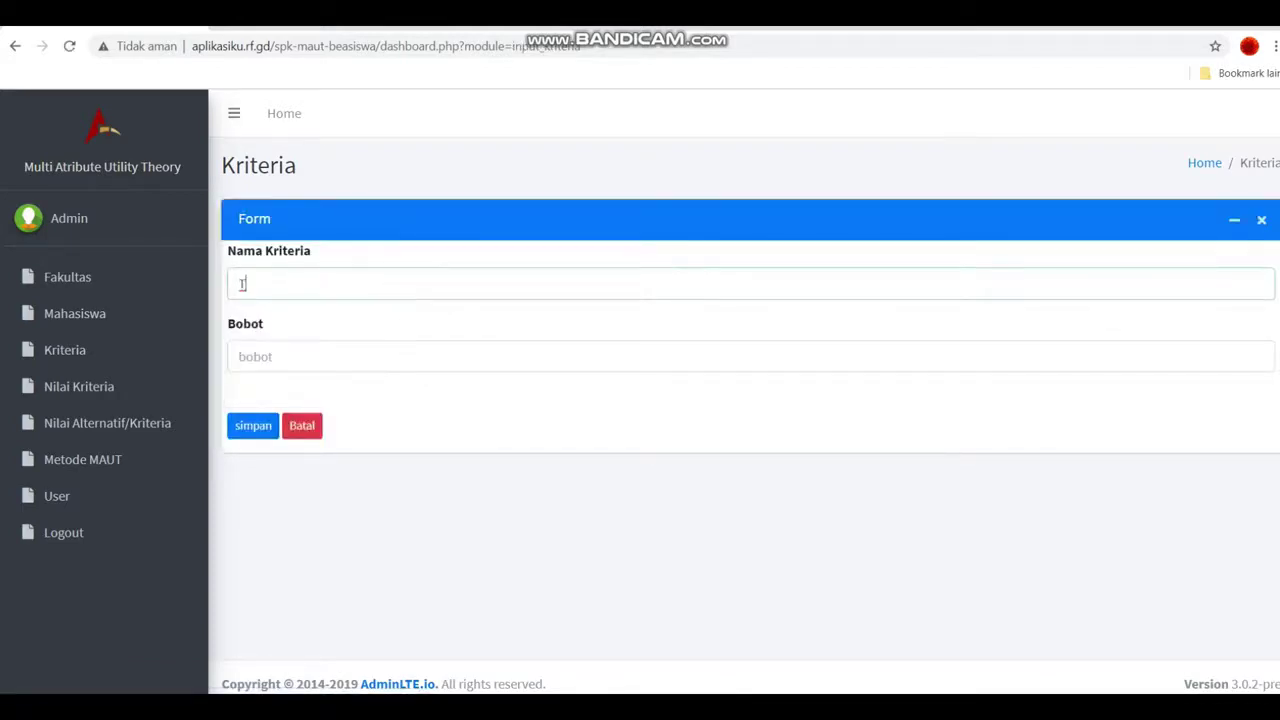
{"action": "type", "text": "UNGAN ORAN"}
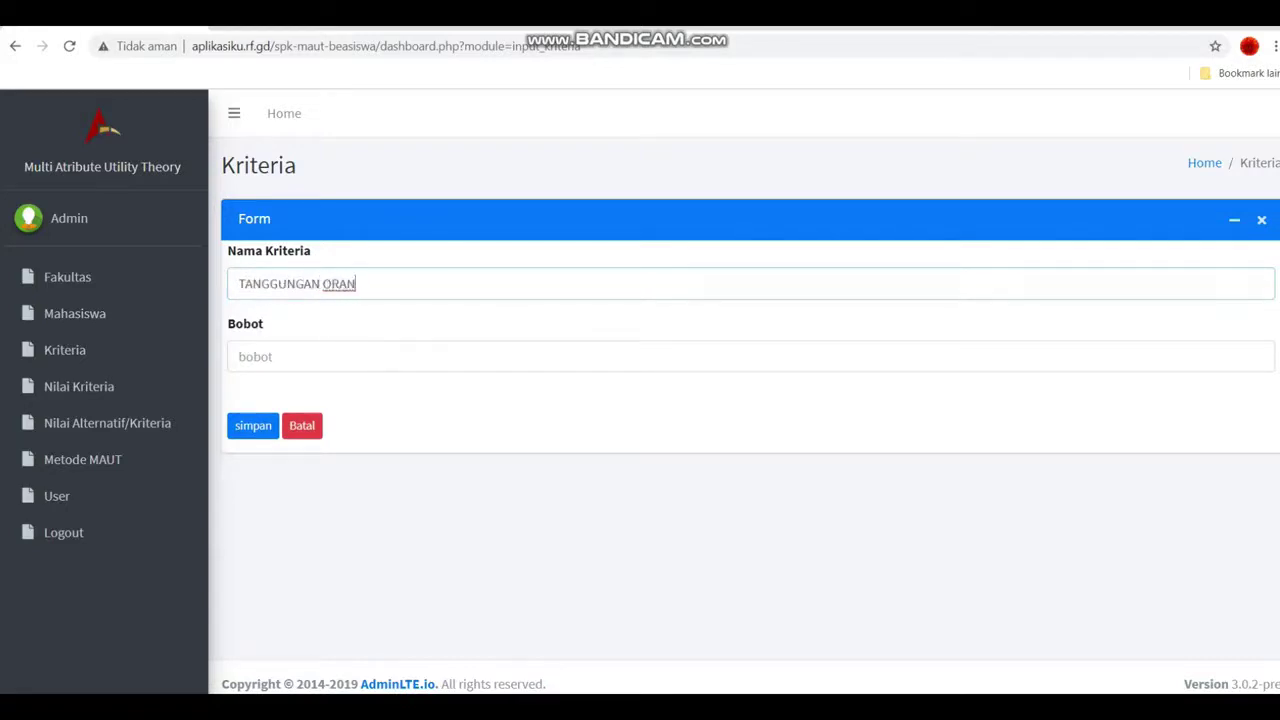
{"action": "type", "text": "GTUA"}
{"action": "left_click", "coordinate": [300, 357]}
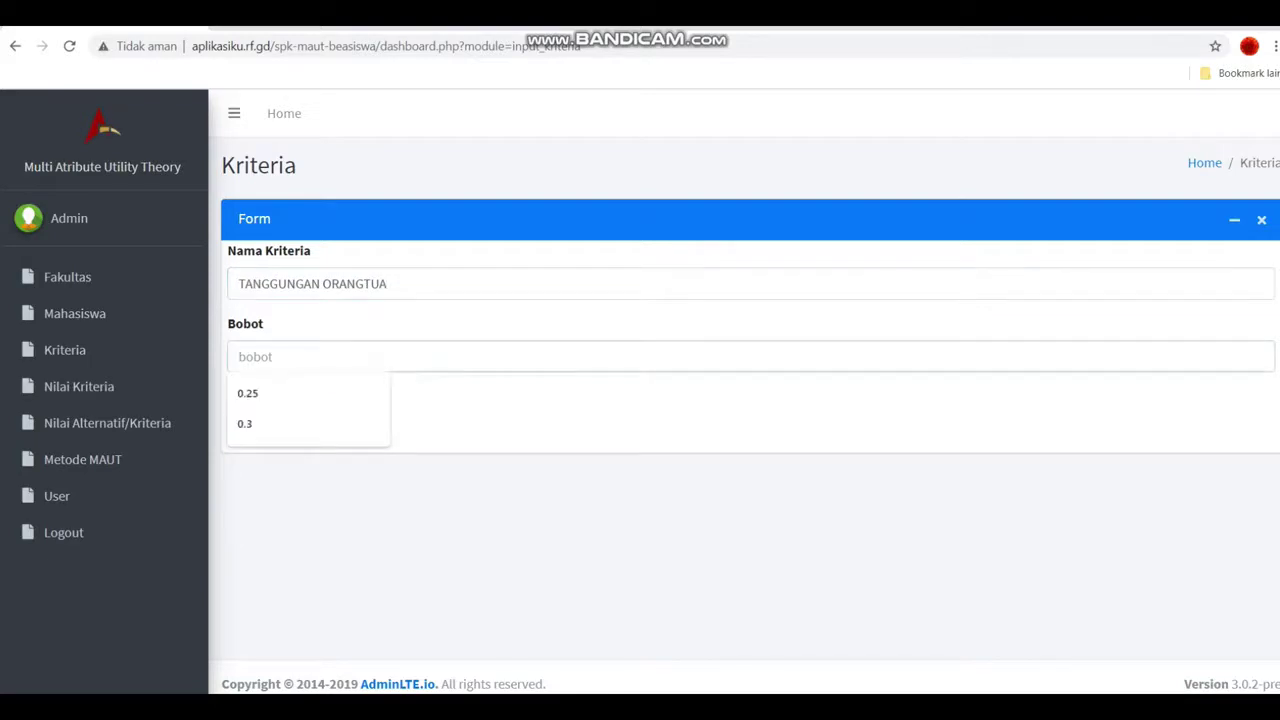
{"action": "type", "text": "0.2"}
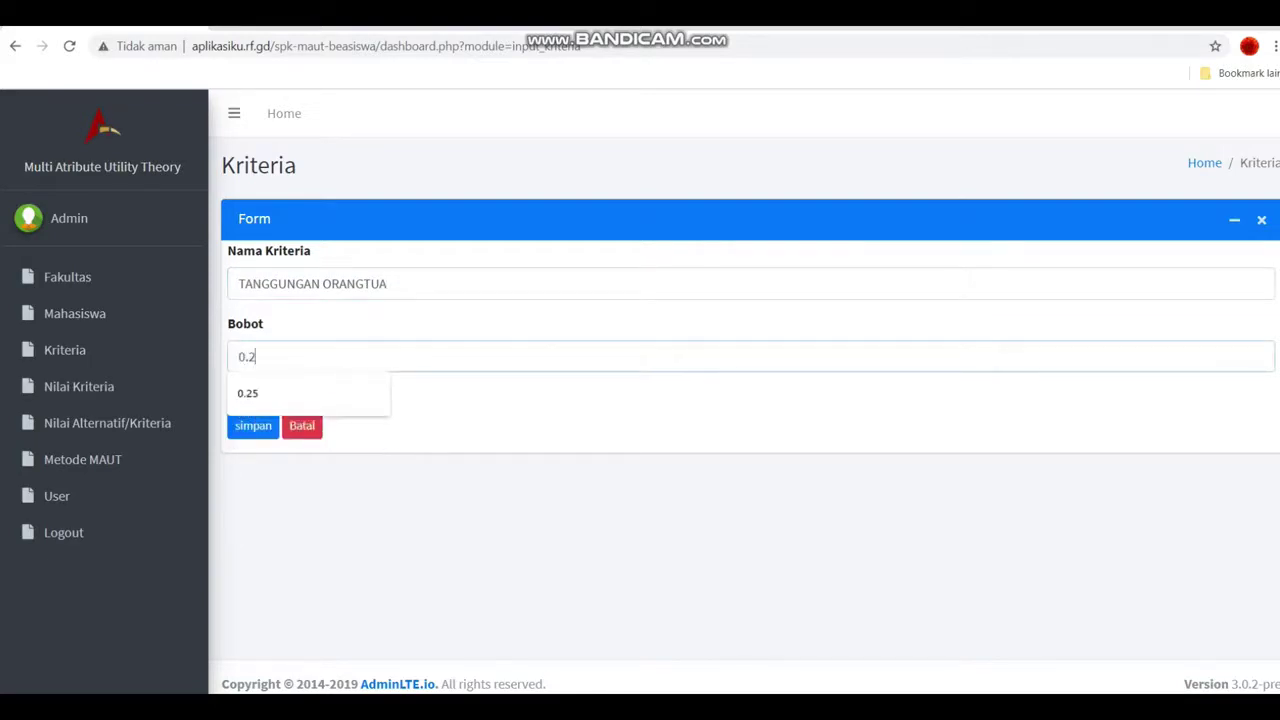
{"action": "left_click", "coordinate": [253, 426]}
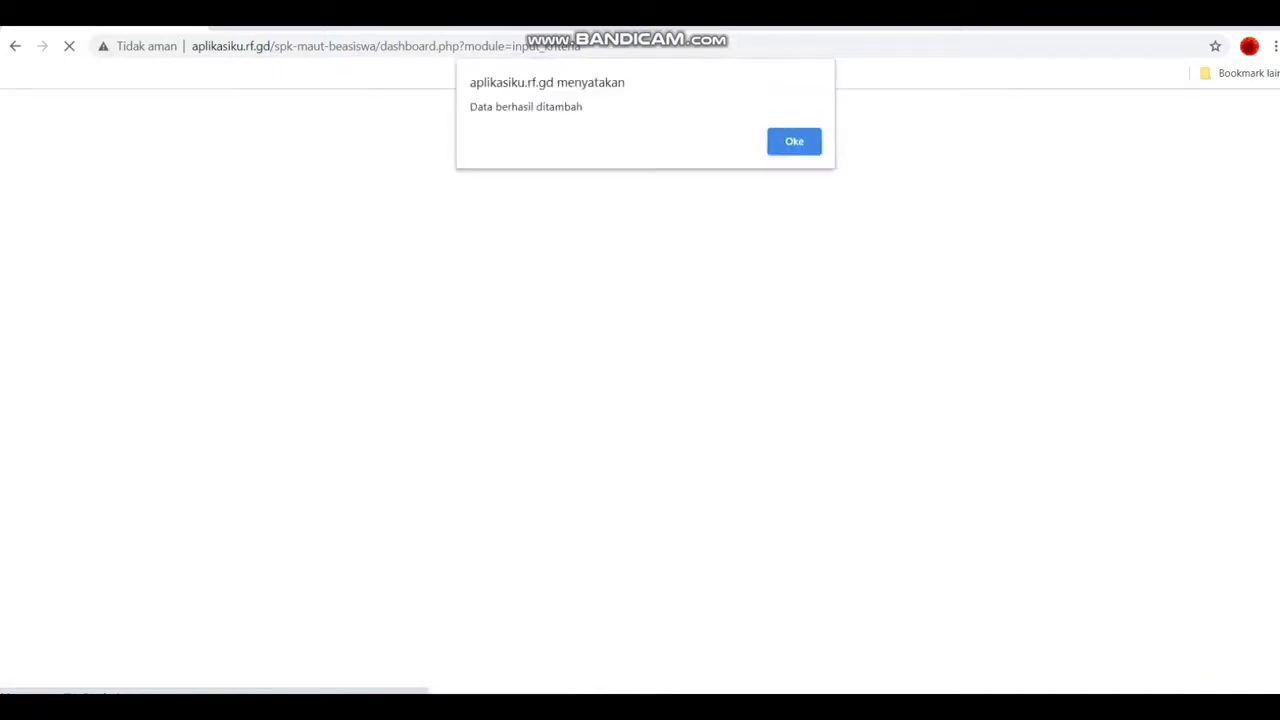
{"action": "key", "text": "Return"}
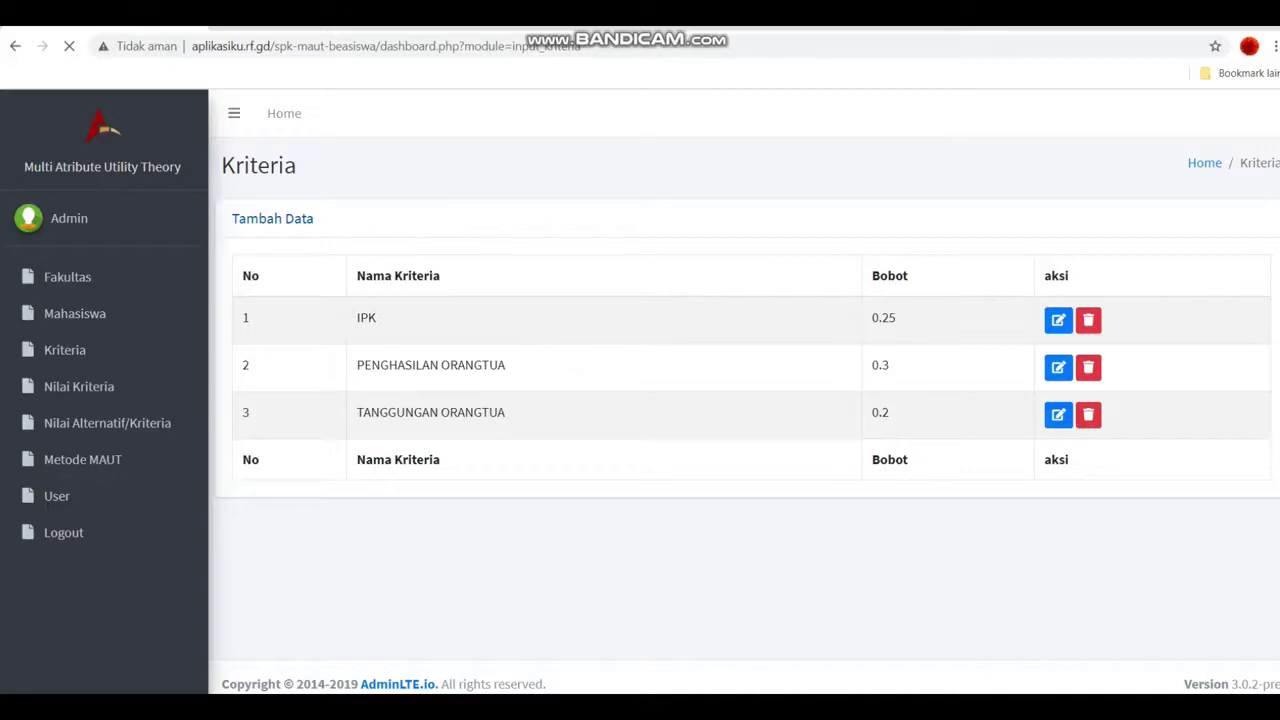
Add a fourth criterion named PRESENSI with a Bobot of 0.15 and save it
{"action": "left_click", "coordinate": [300, 284]}
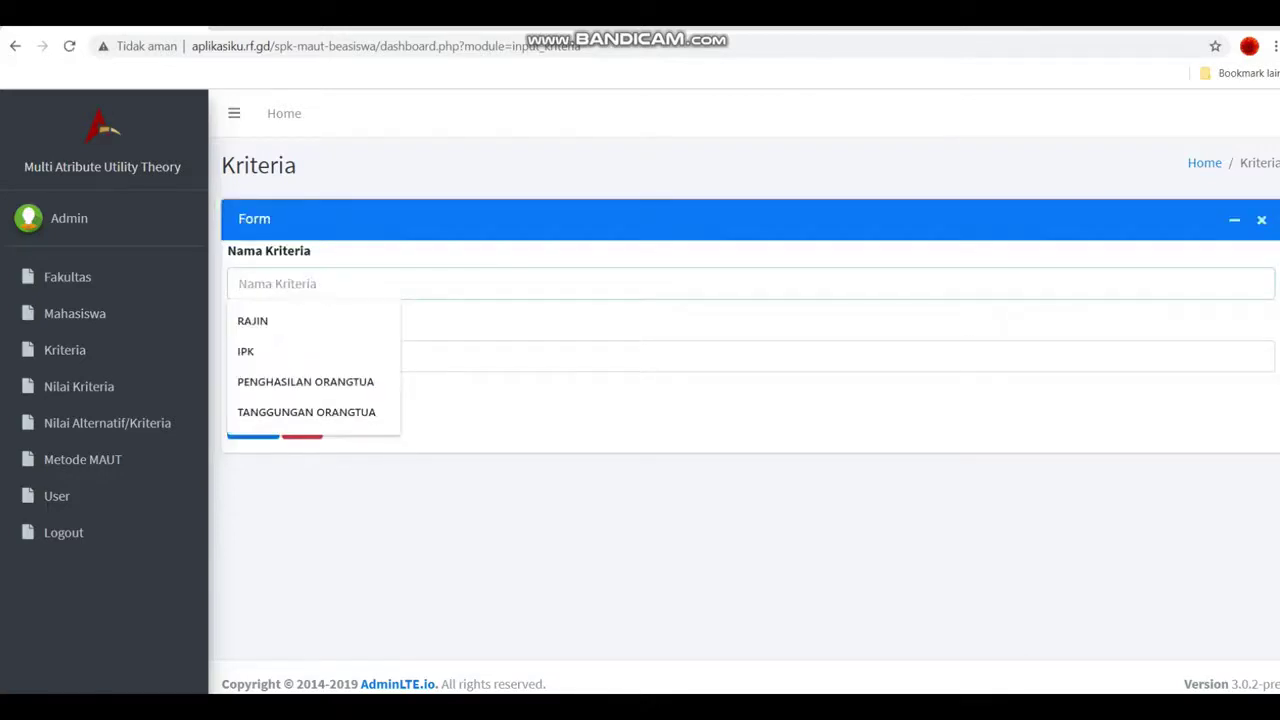
{"action": "type", "text": "PRESENs"}
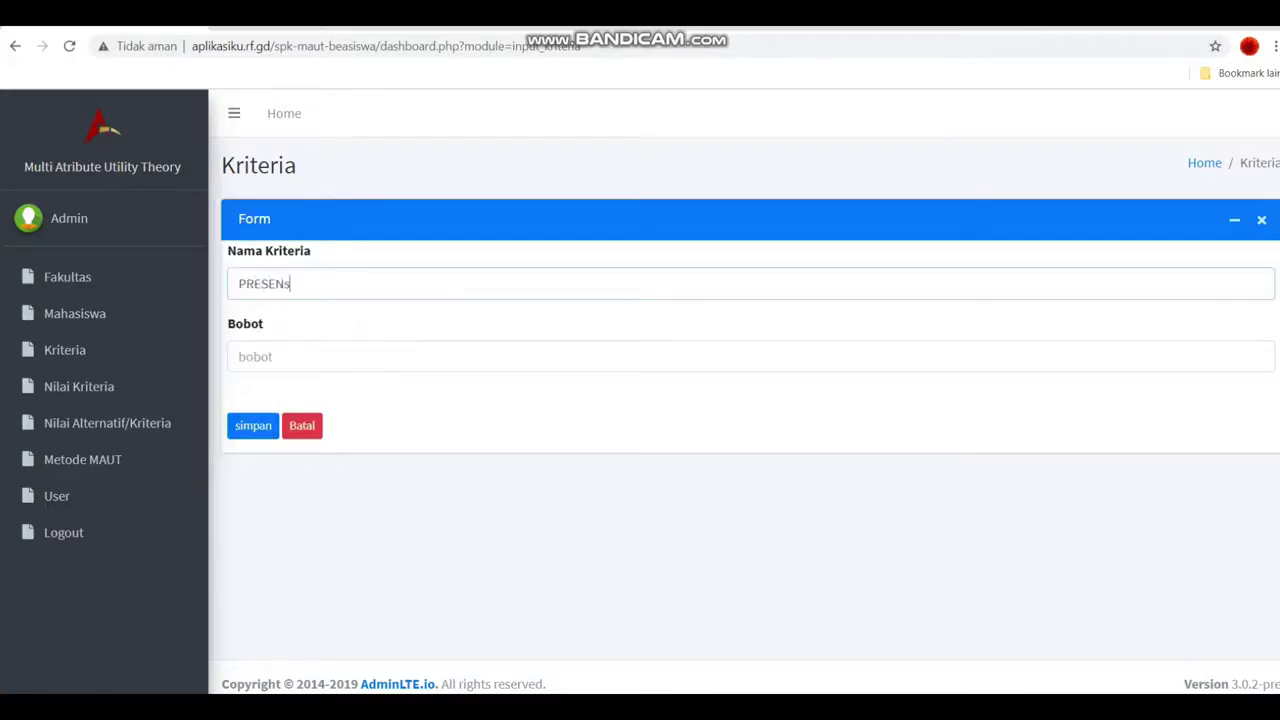
{"action": "type", "text": "I"}
{"action": "left_click", "coordinate": [300, 356]}
{"action": "type", "text": "0.15"}
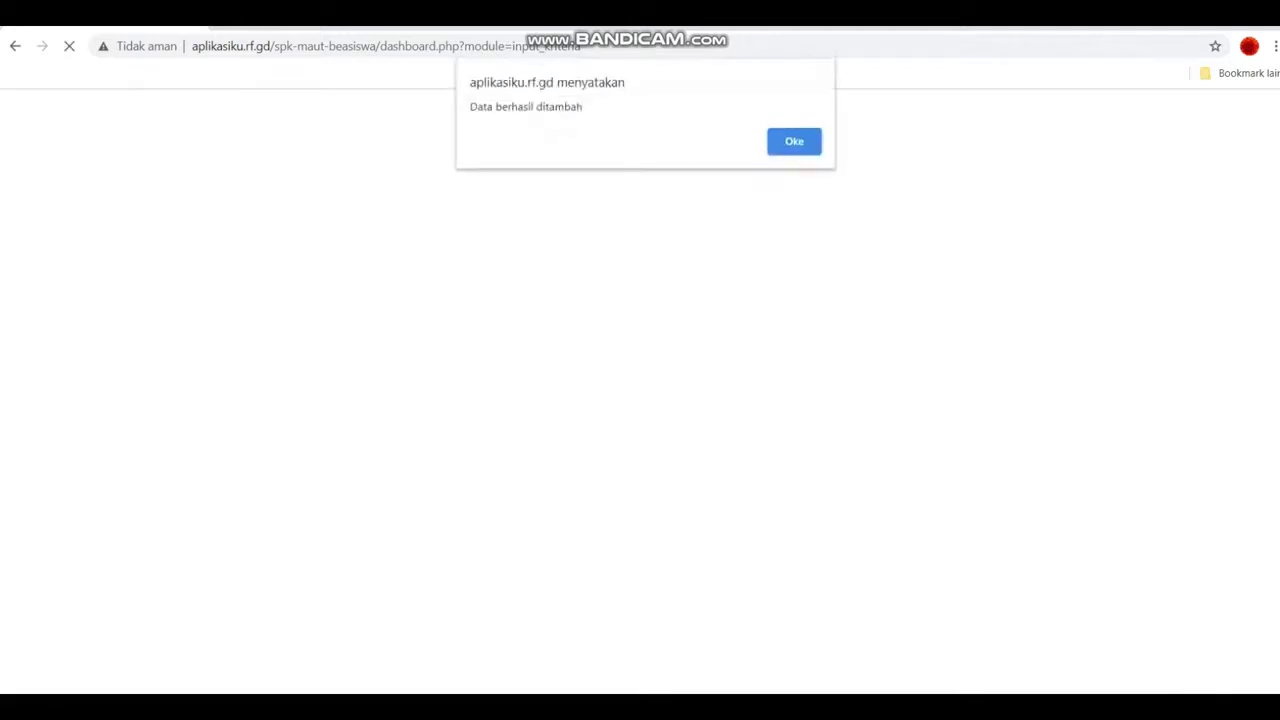
{"action": "key", "text": "Return"}
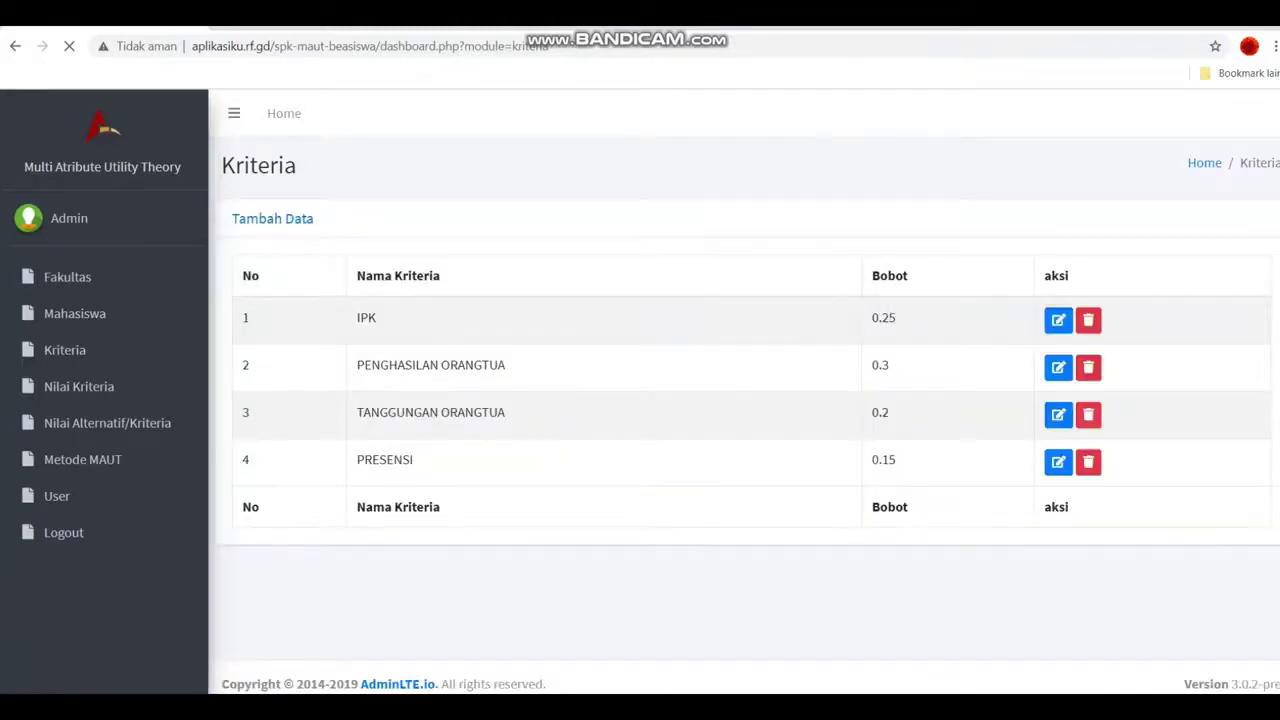
Add a fifth criterion named SEMESTER with a Bobot of 0.1, save it, and open the Nilai Kriteria data
{"action": "left_click", "coordinate": [272, 219]}
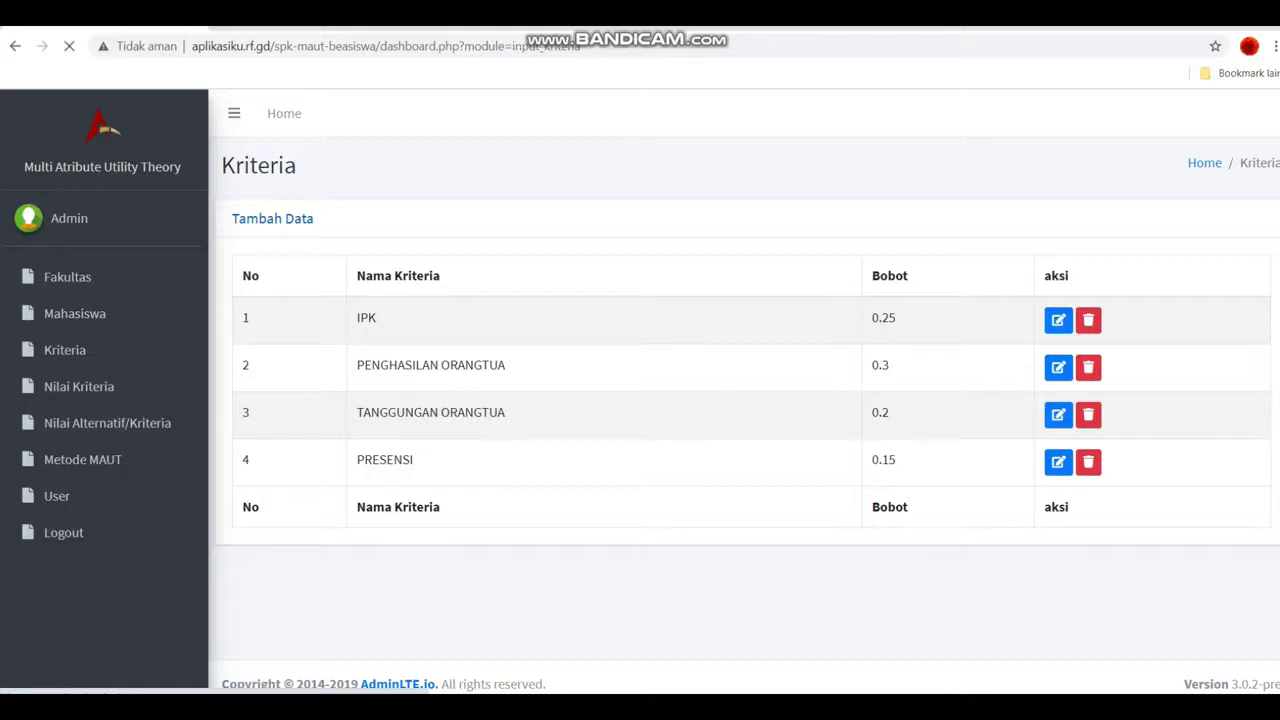
{"action": "left_click", "coordinate": [277, 284]}
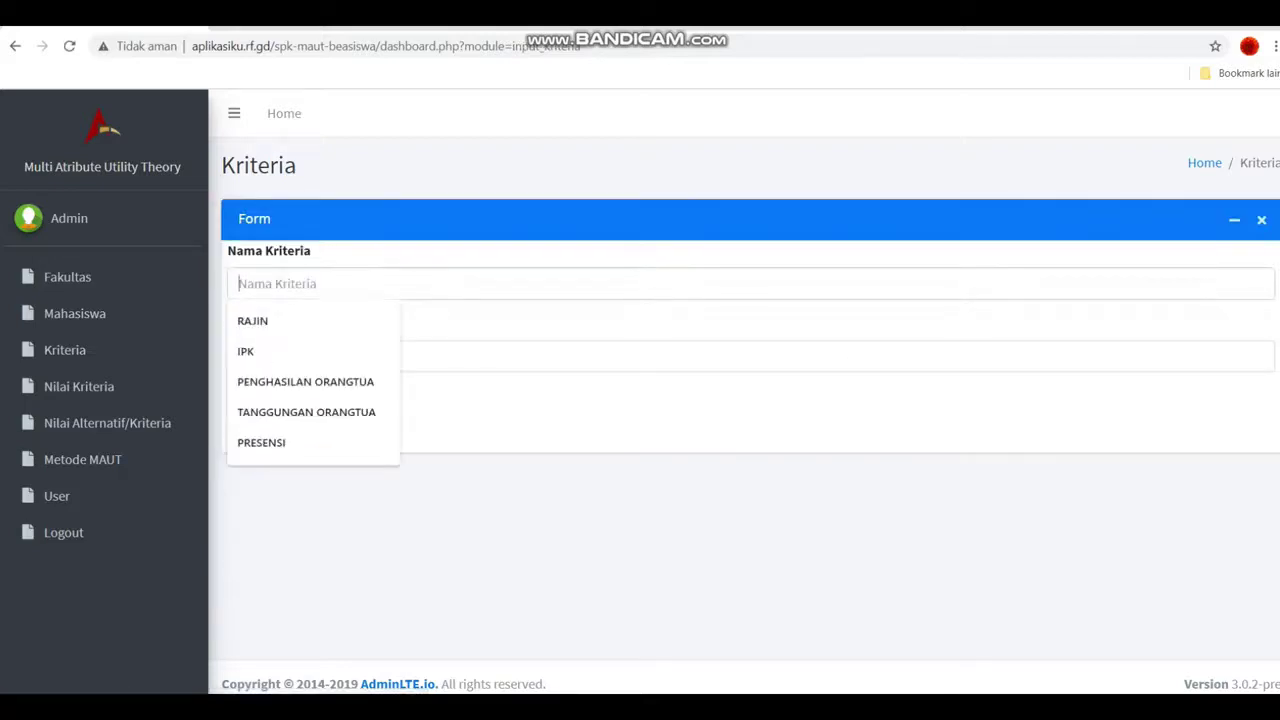
{"action": "type", "text": "SEMESTER"}
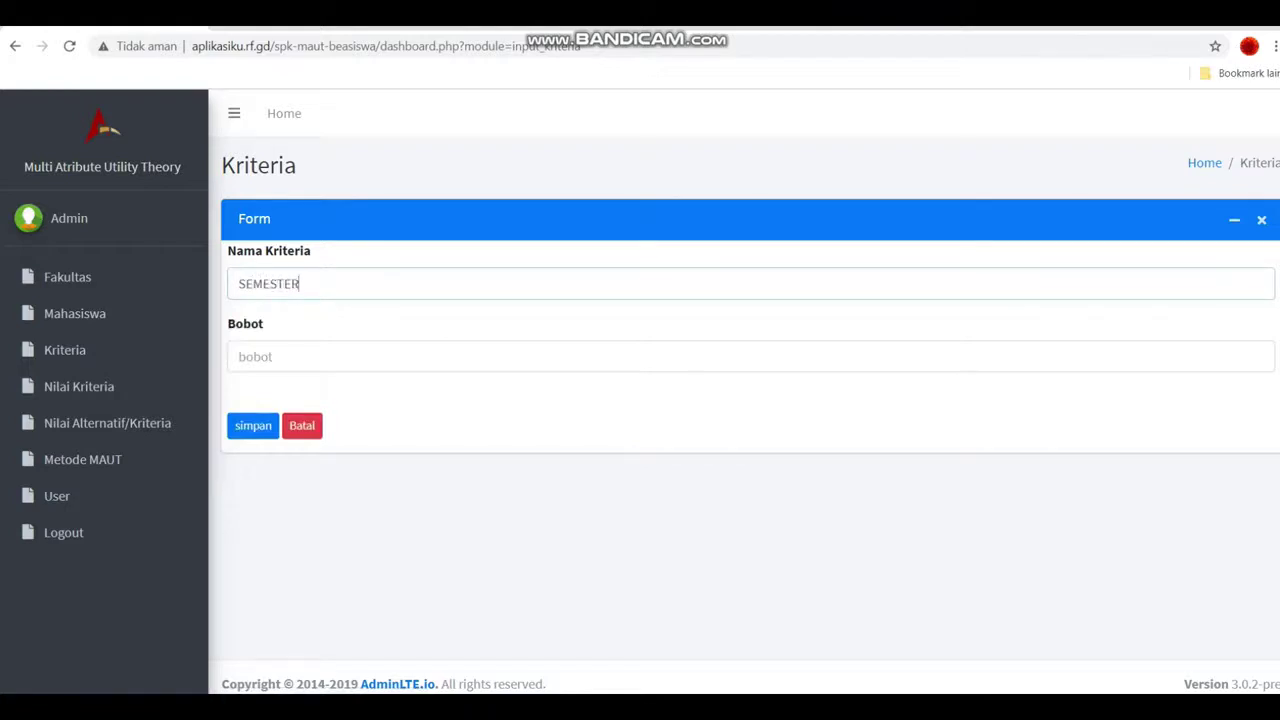
{"action": "left_click", "coordinate": [277, 357]}
{"action": "type", "text": "0.1"}
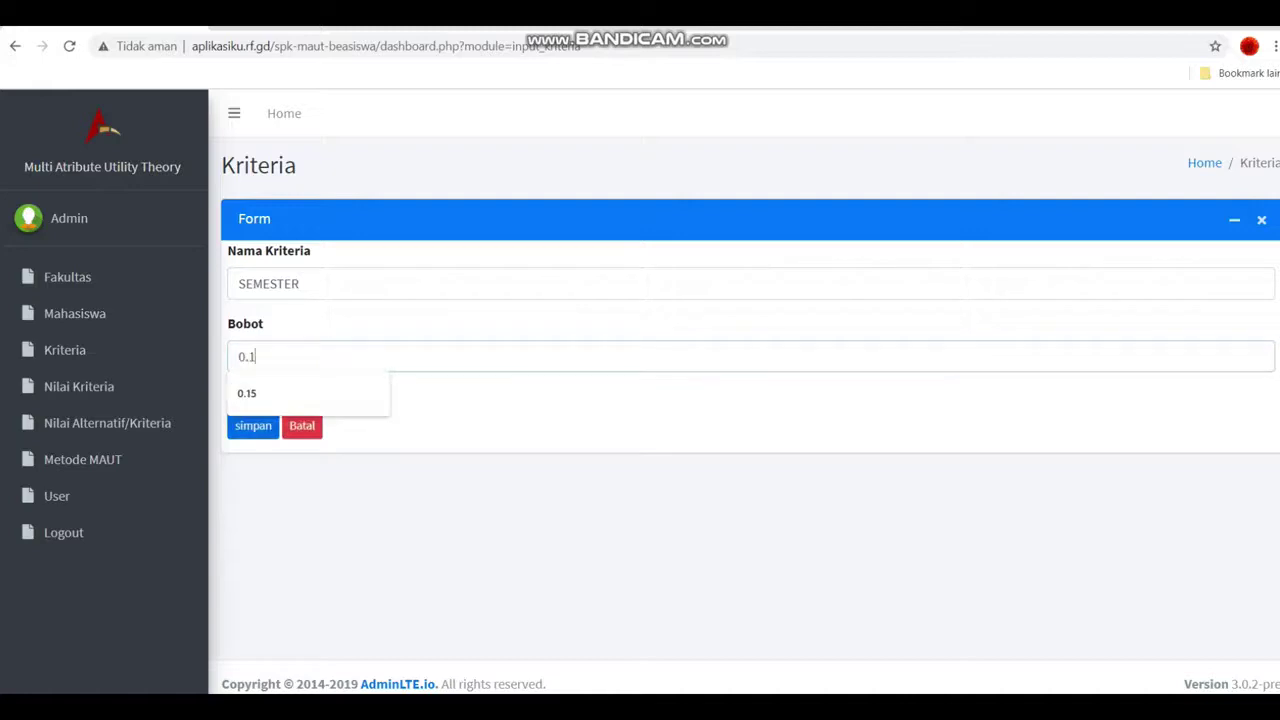
{"action": "left_click", "coordinate": [253, 427]}
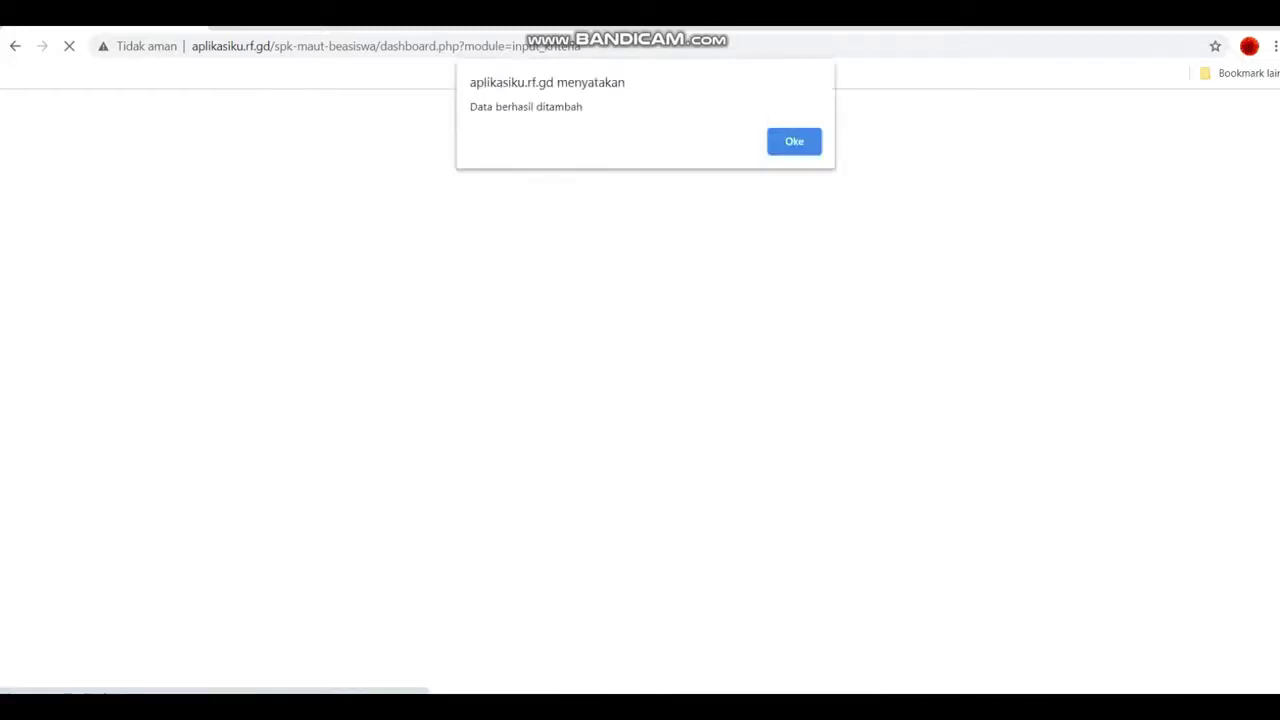
{"action": "key", "text": "Return"}
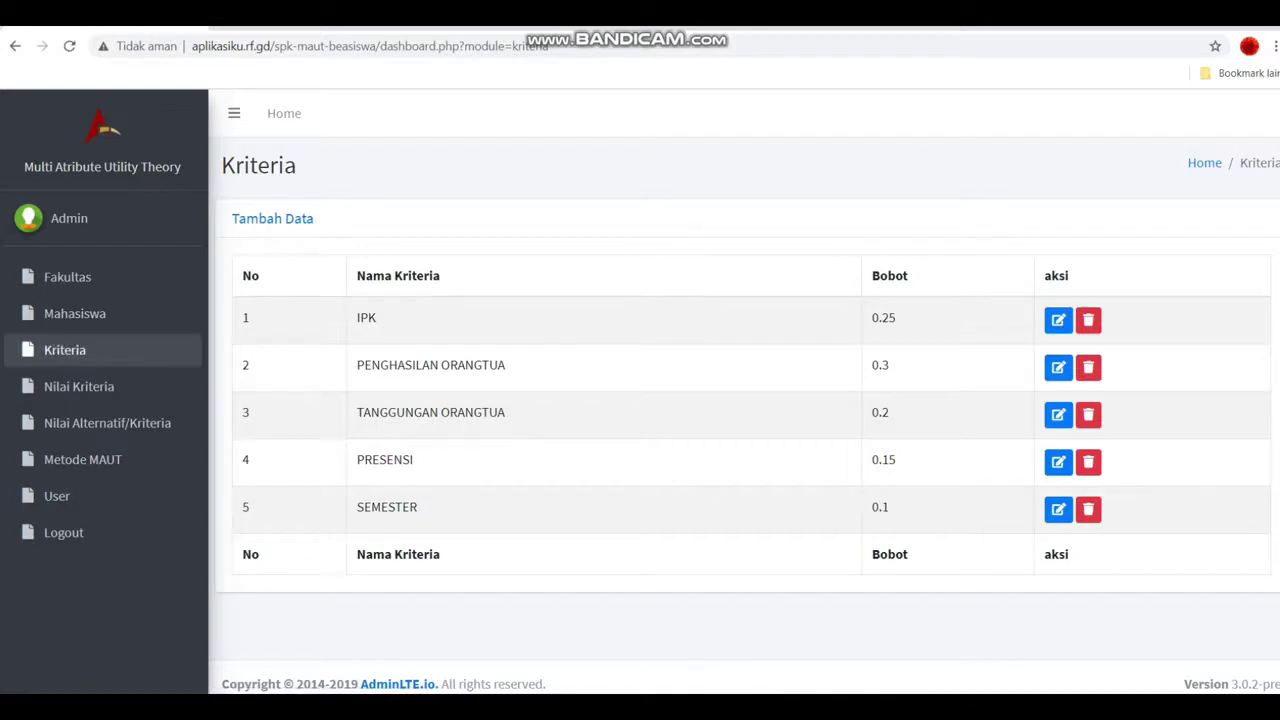
{"action": "left_click", "coordinate": [79, 386]}
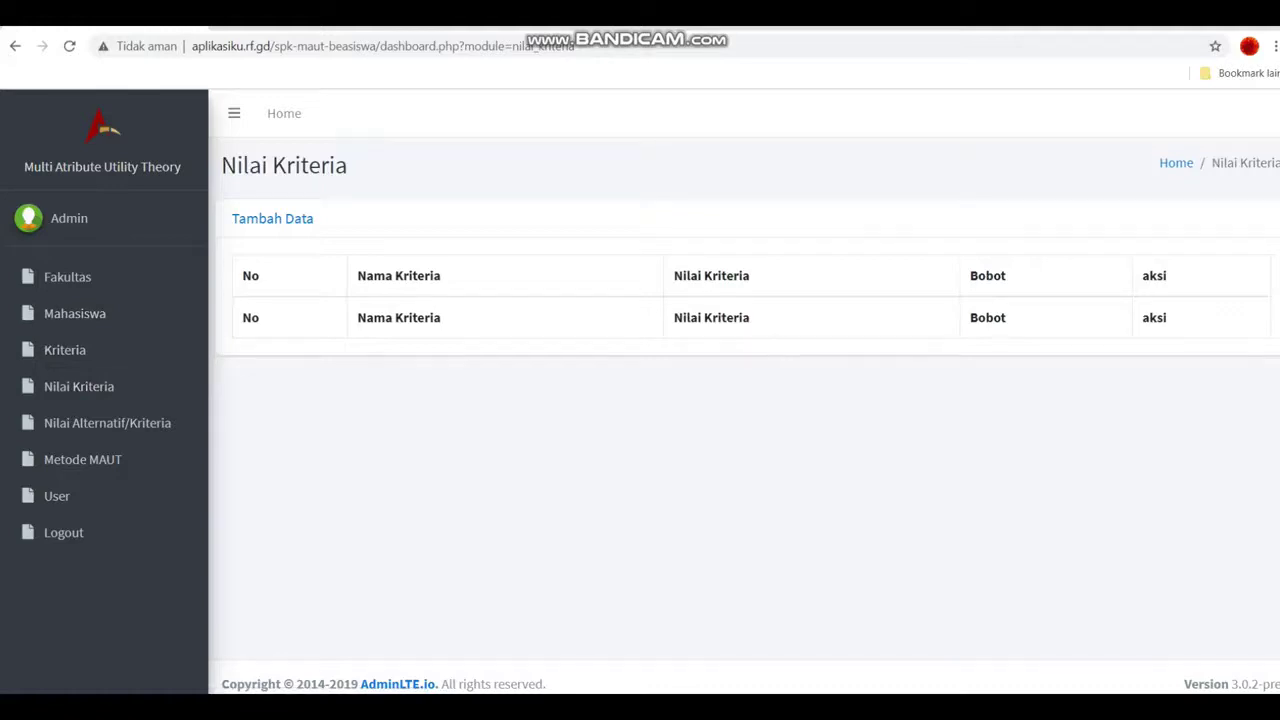
{"action": "left_click", "coordinate": [272, 218]}
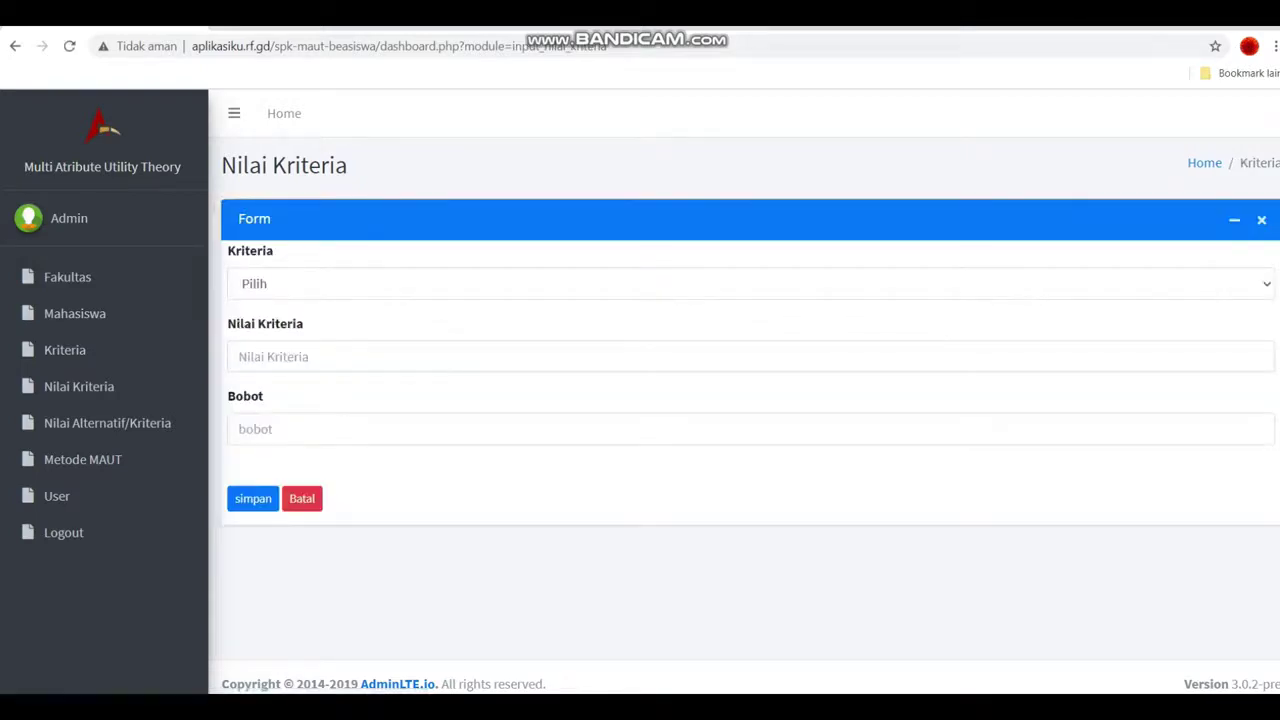
{"action": "left_click", "coordinate": [420, 284]}
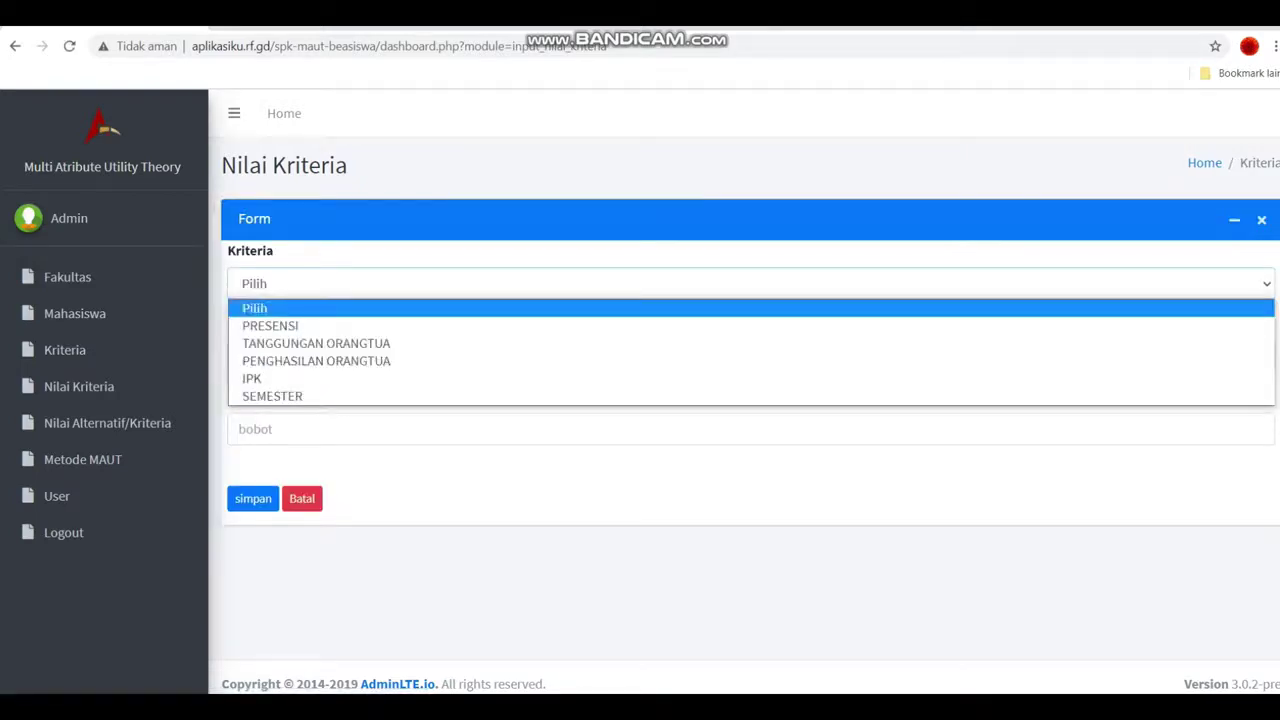
{"action": "key", "text": "Down"}
{"action": "key", "text": "Down"}
{"action": "key", "text": "Down"}
{"action": "key", "text": "Down"}
{"action": "key", "text": "Return"}
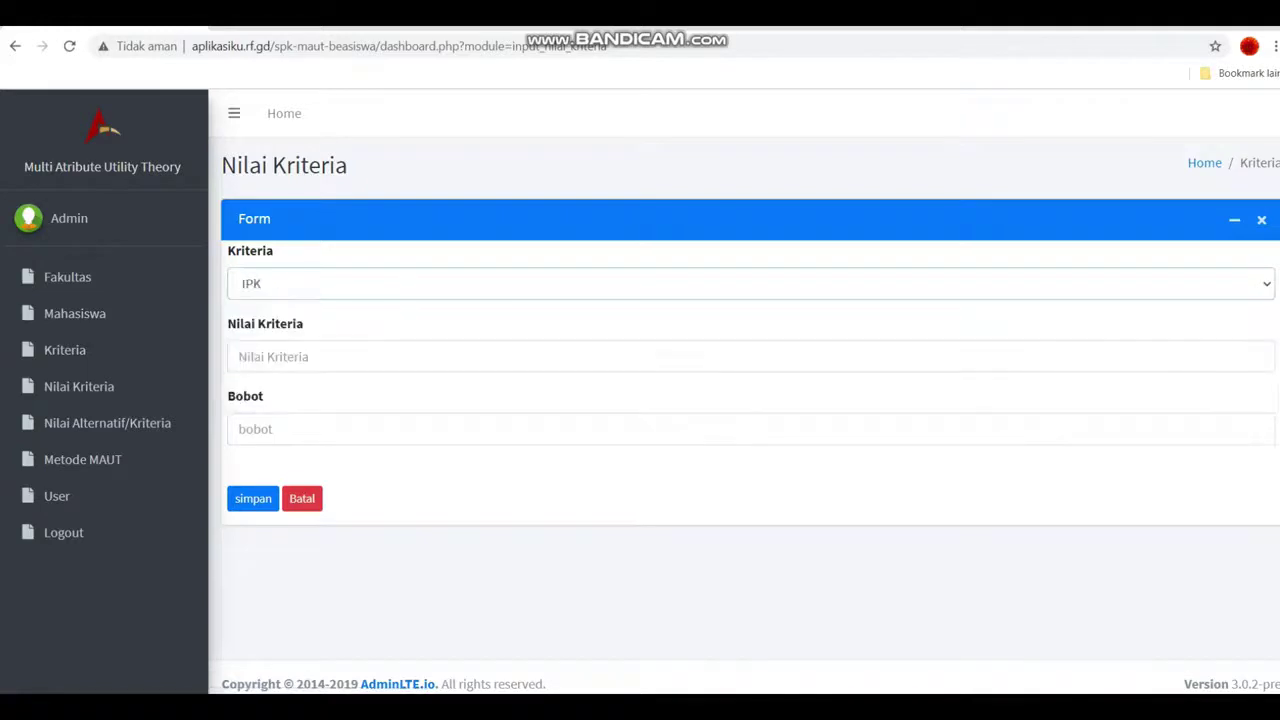
{"action": "left_click", "coordinate": [276, 355]}
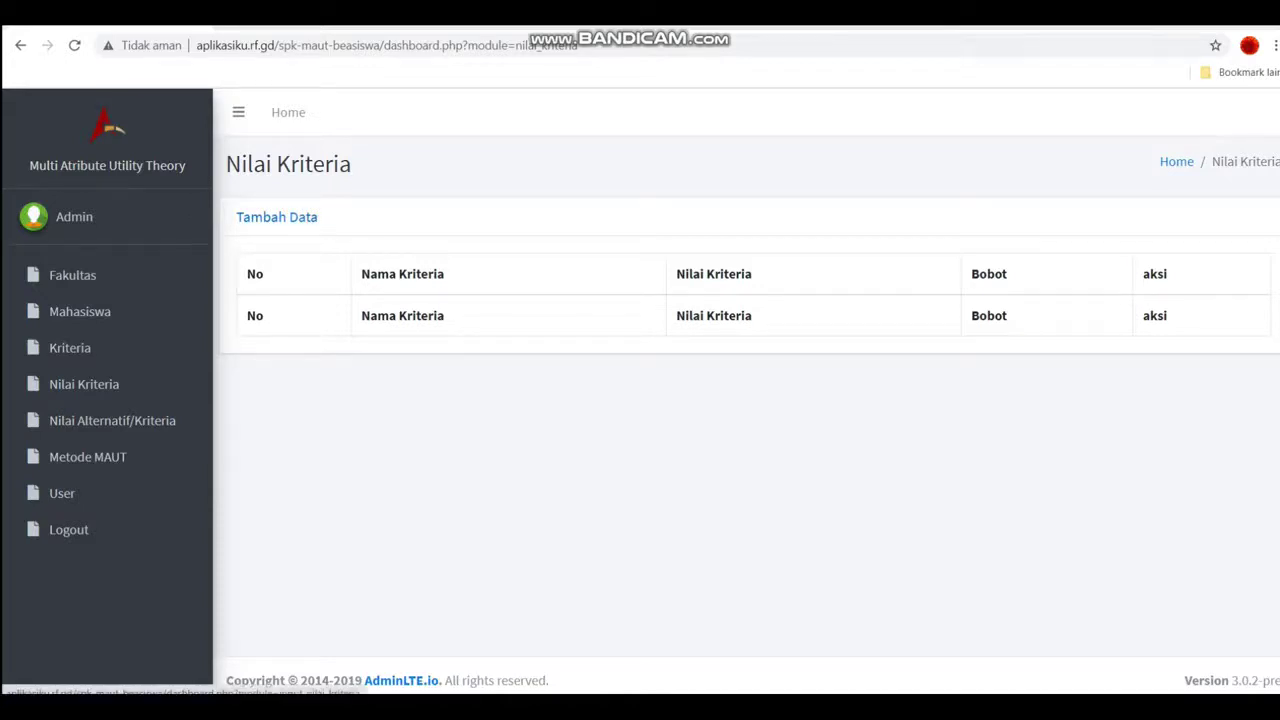
Add a Nilai Kriteria of <2.5 with a Bobot of 1 for the IPK criterion and save it
{"action": "left_click", "coordinate": [277, 217]}
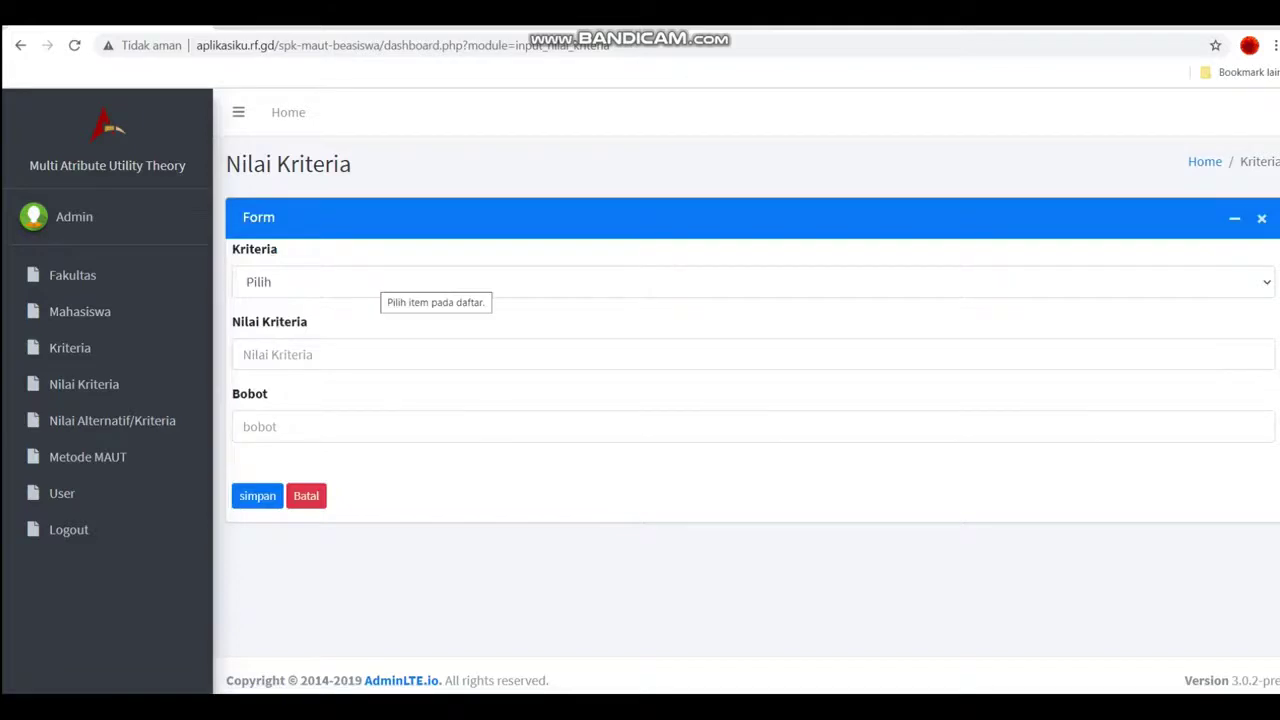
{"action": "left_click", "coordinate": [380, 282]}
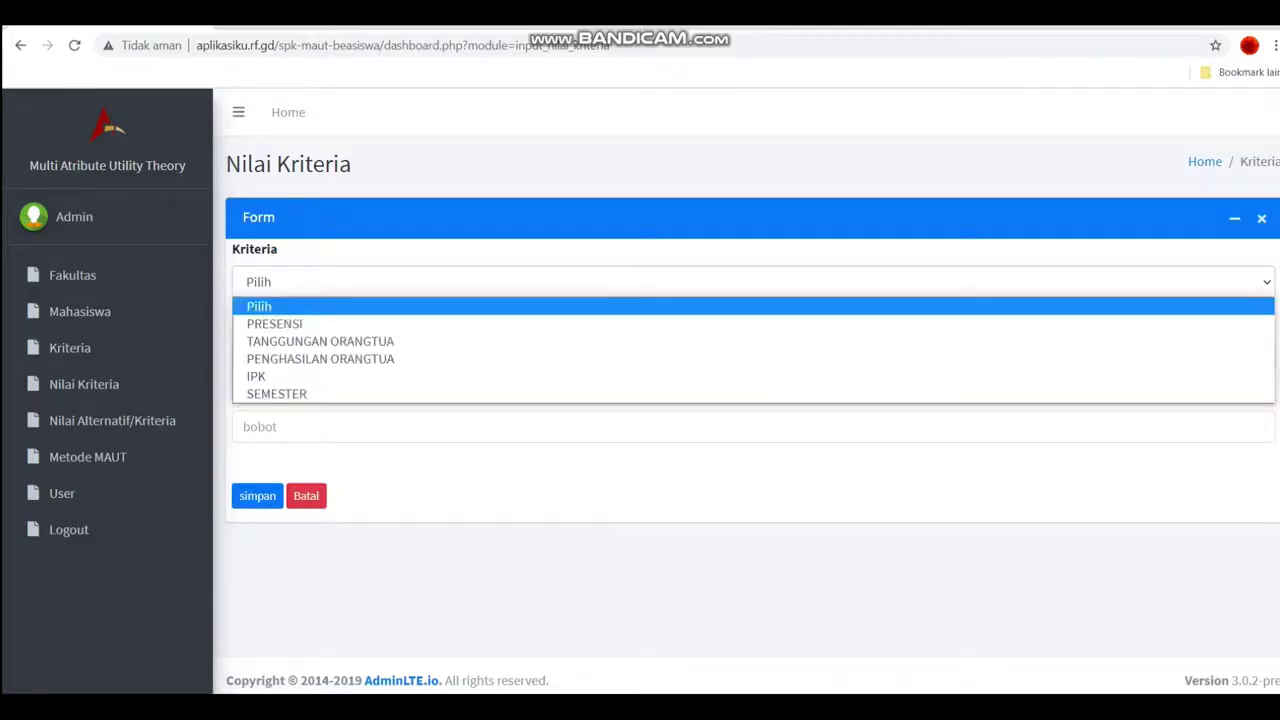
{"action": "left_click", "coordinate": [256, 376]}
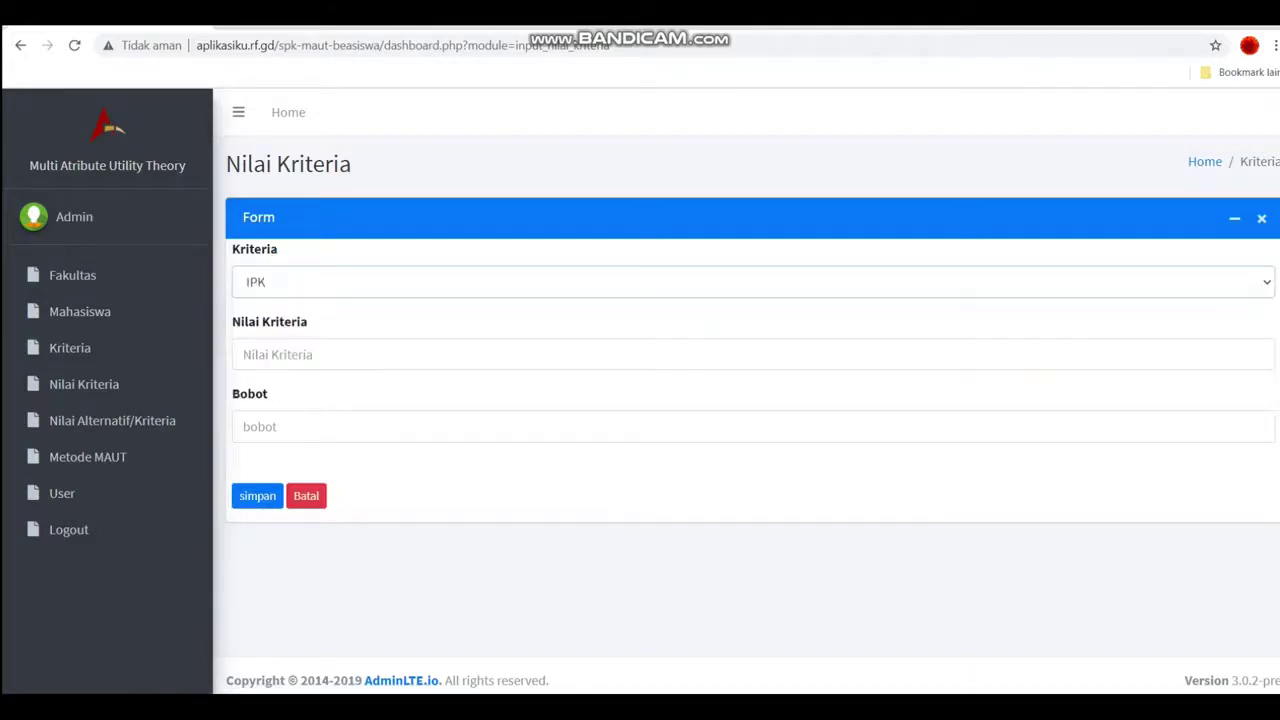
{"action": "left_click", "coordinate": [243, 354]}
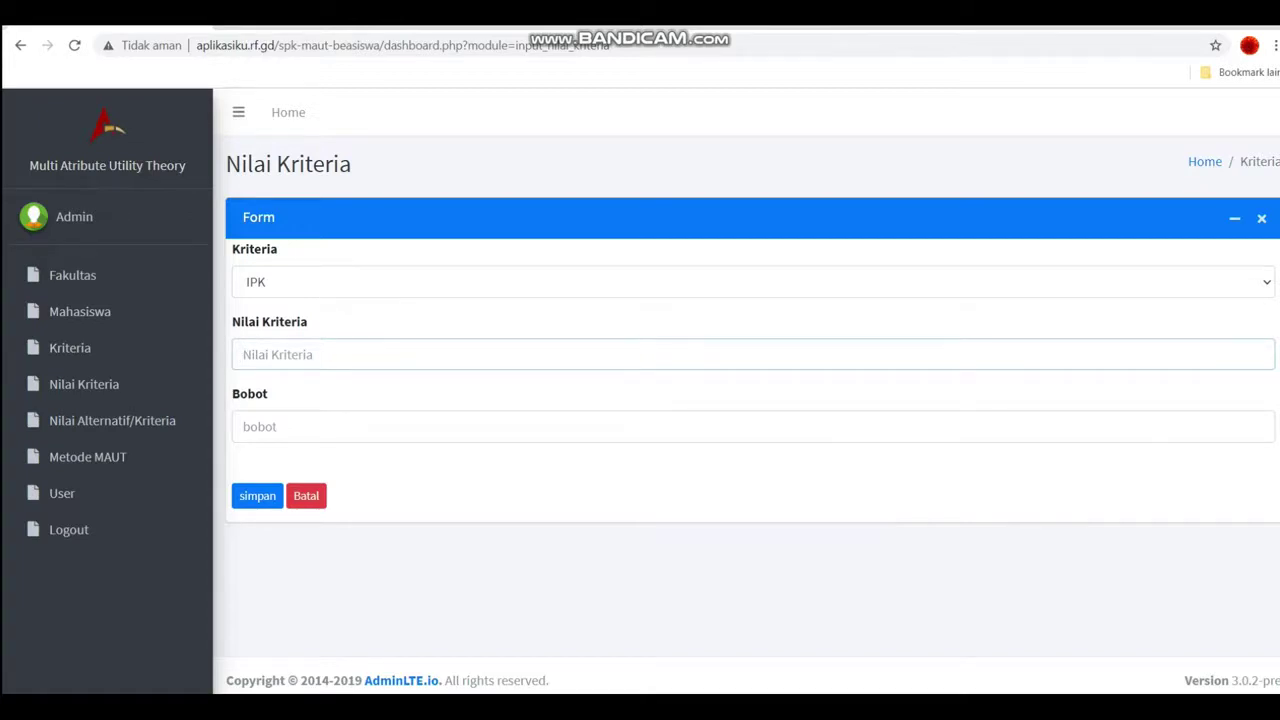
{"action": "type", "text": "<2.5"}
{"action": "left_click", "coordinate": [300, 426]}
{"action": "type", "text": "1"}
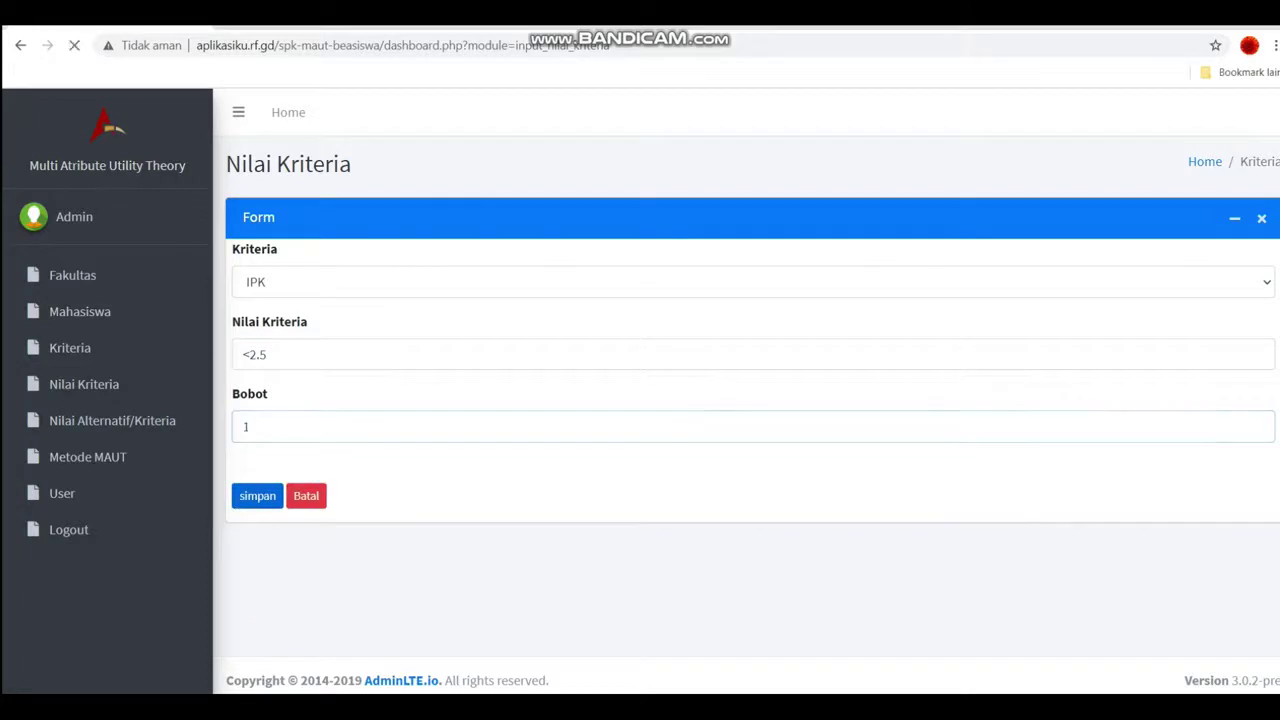
{"action": "key", "text": "Return"}
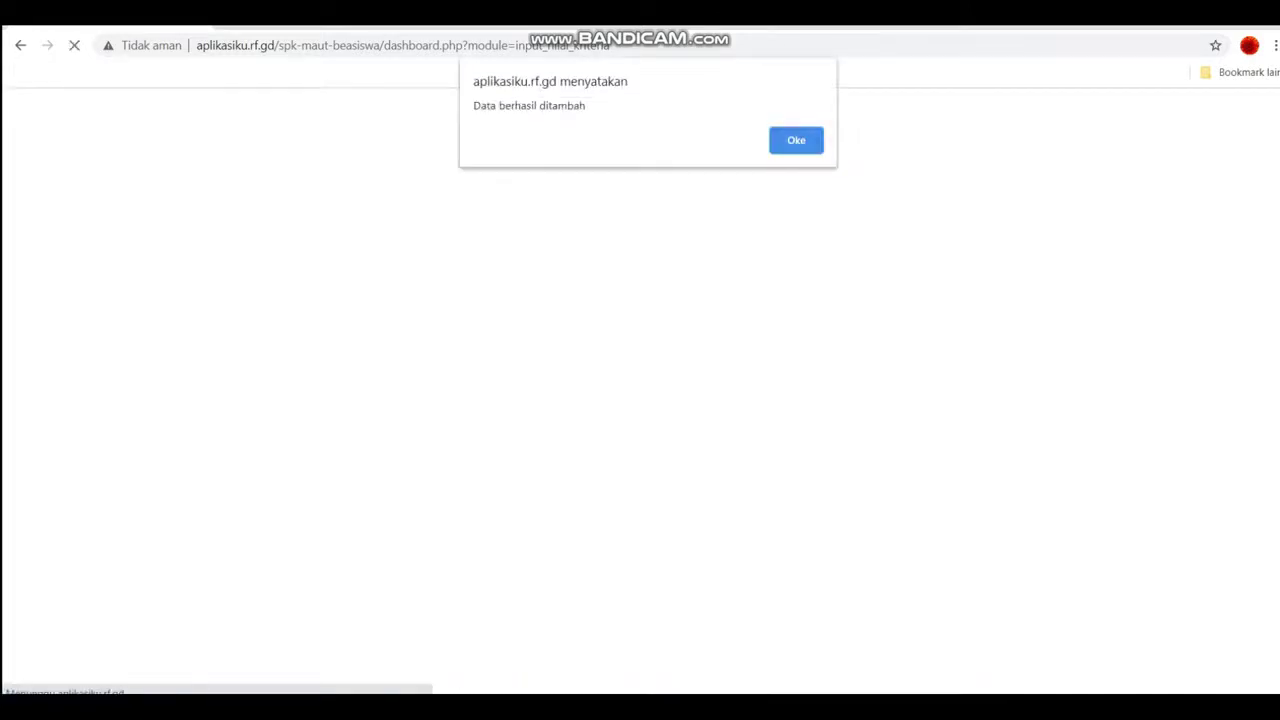
{"action": "key", "text": "Return"}
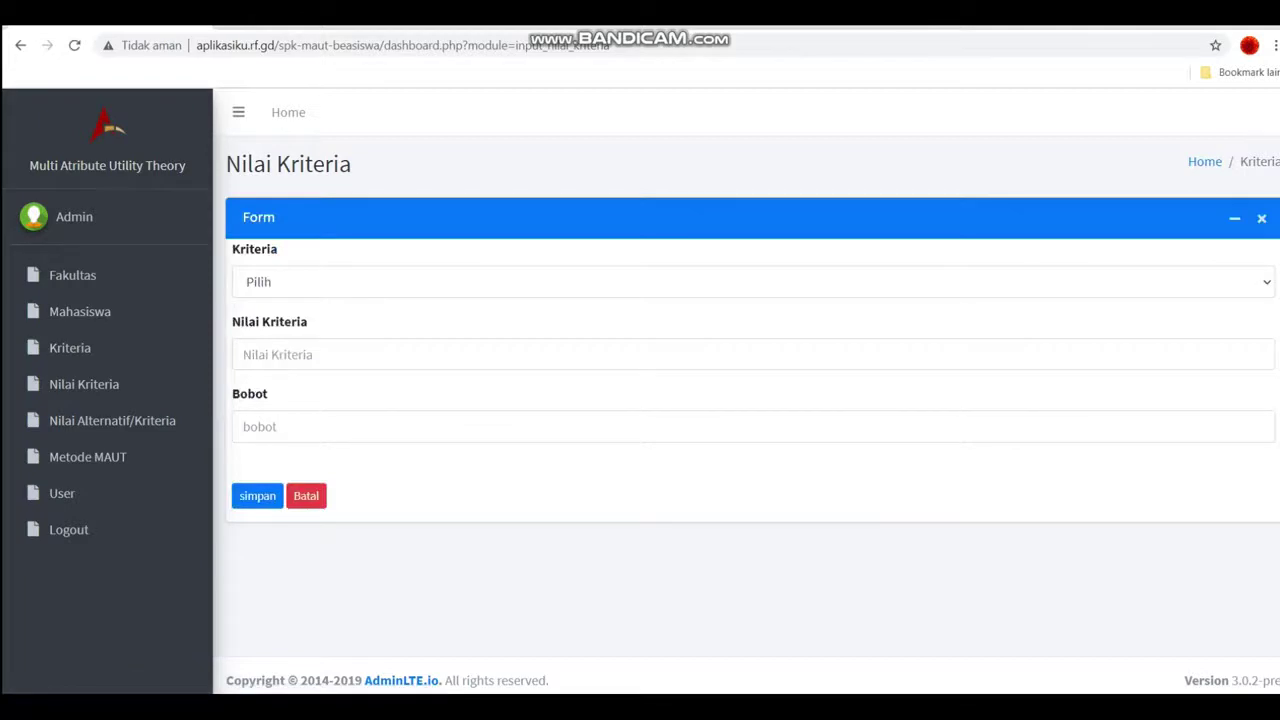
Add a second IPK Nilai Kriteria of >=2.5 DAN <3 with a Bobot of 2 and save it
{"action": "left_click", "coordinate": [700, 282]}
{"action": "left_click", "coordinate": [256, 376]}
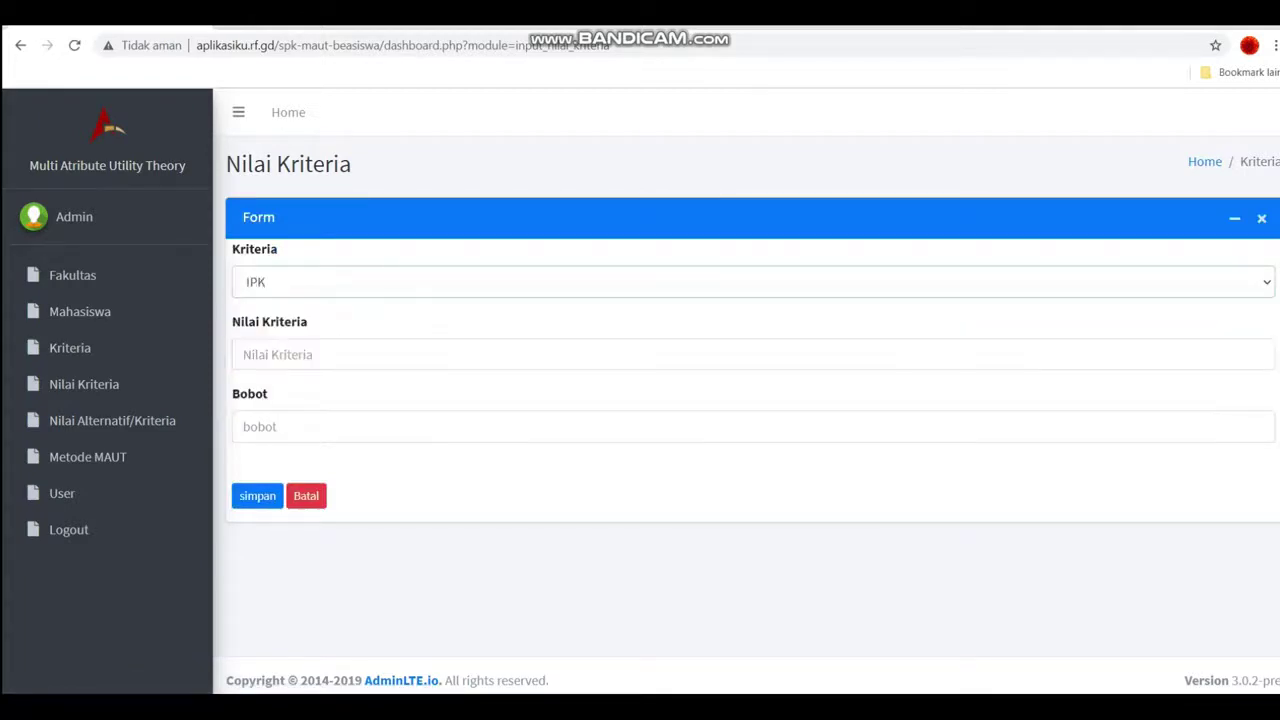
{"action": "left_click", "coordinate": [250, 354]}
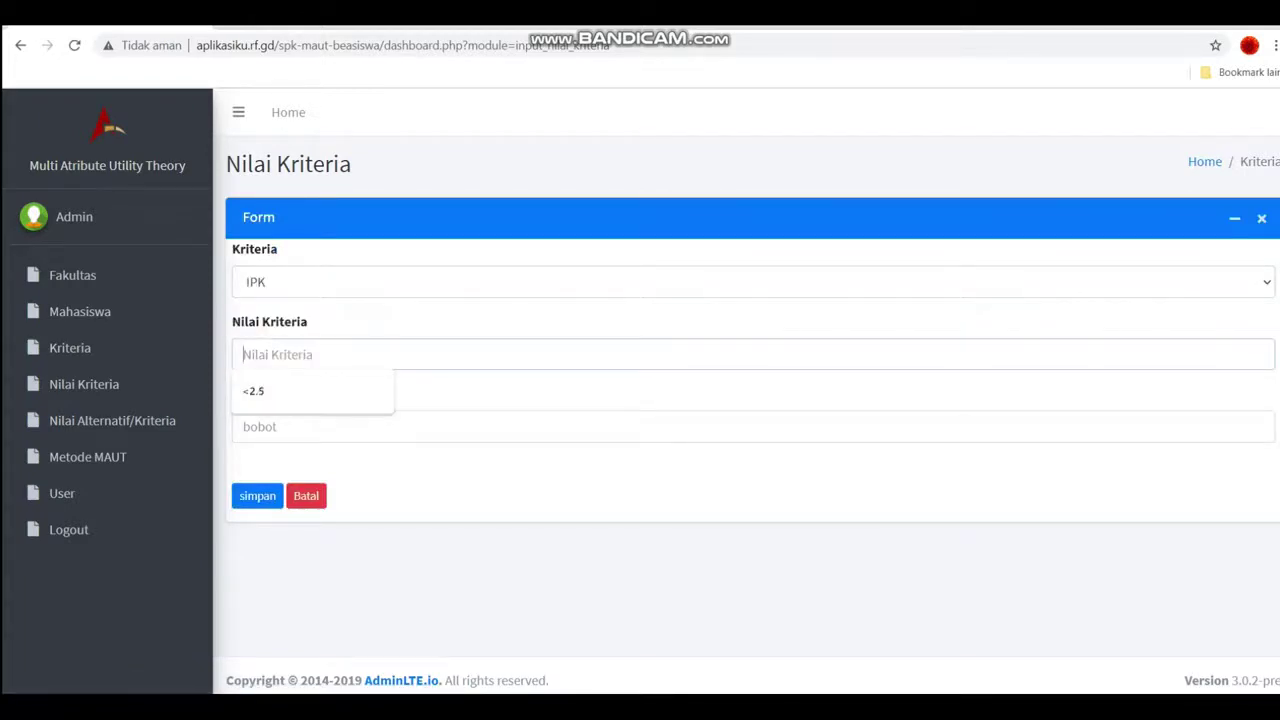
{"action": "type", "text": ">="}
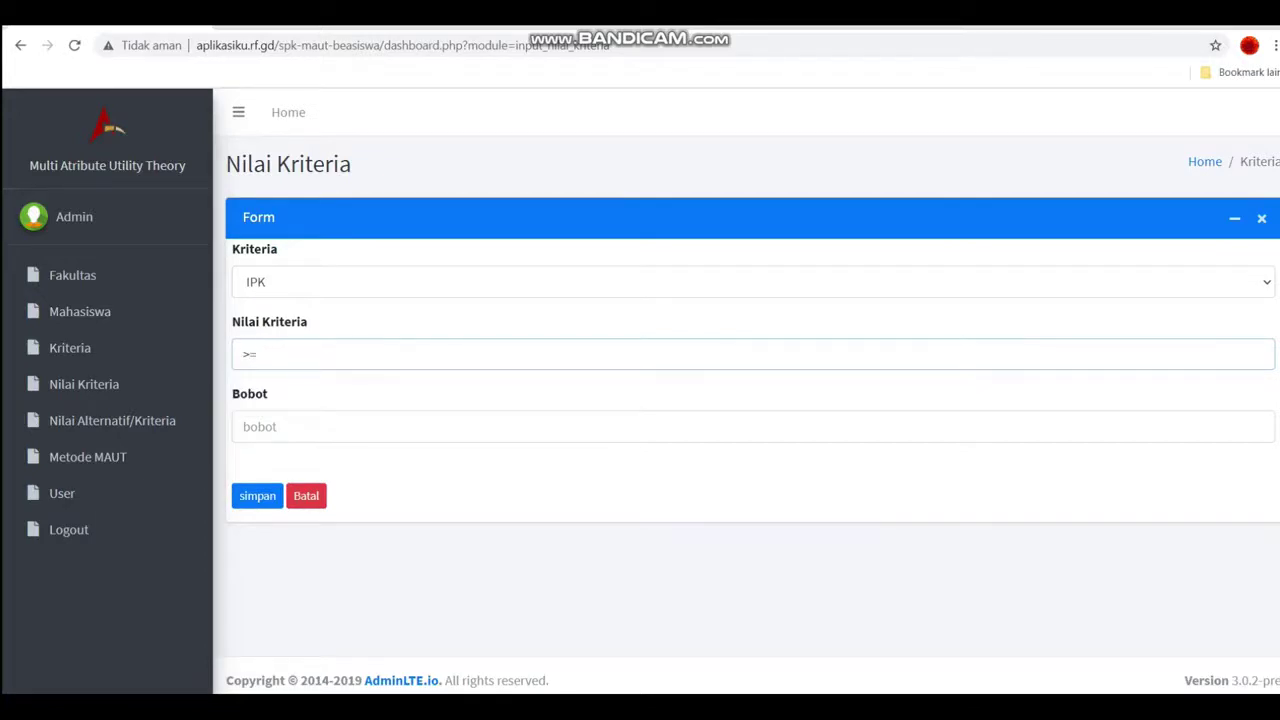
{"action": "type", "text": "2.5 DAN <3"}
{"action": "left_click", "coordinate": [300, 426]}
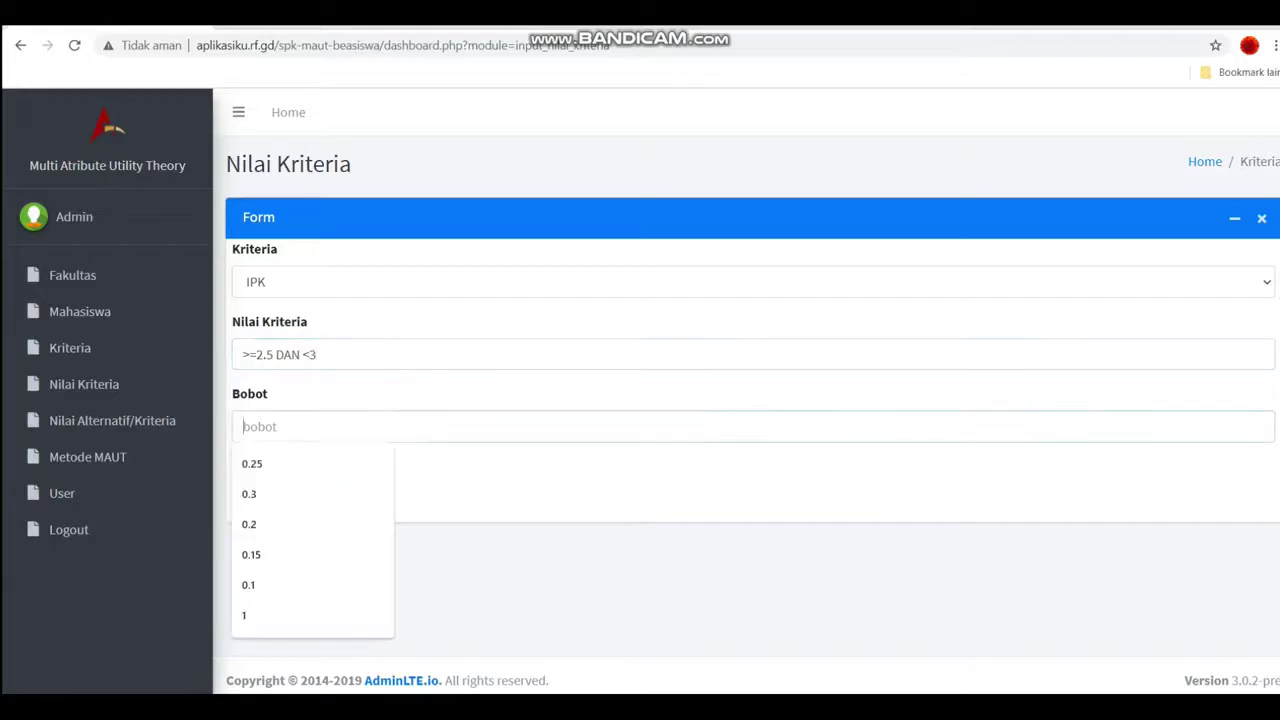
{"action": "type", "text": "2"}
{"action": "key", "text": "Return"}
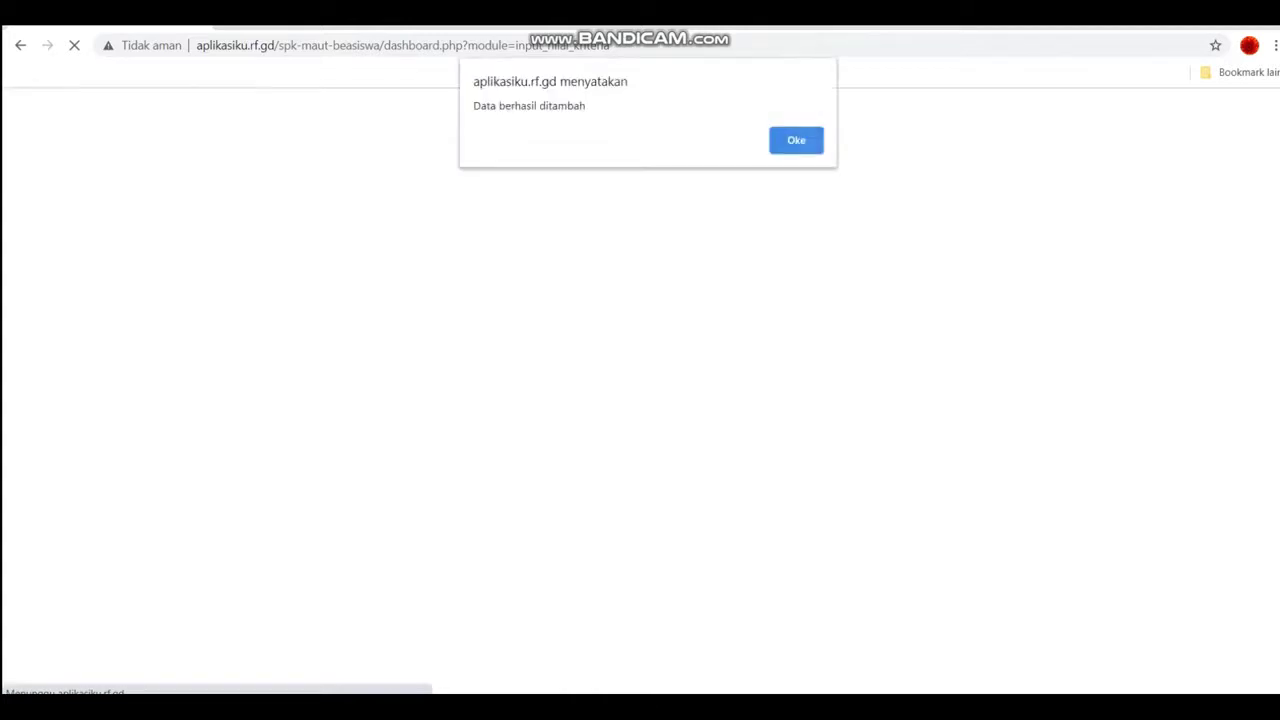
{"action": "key", "text": "Return"}
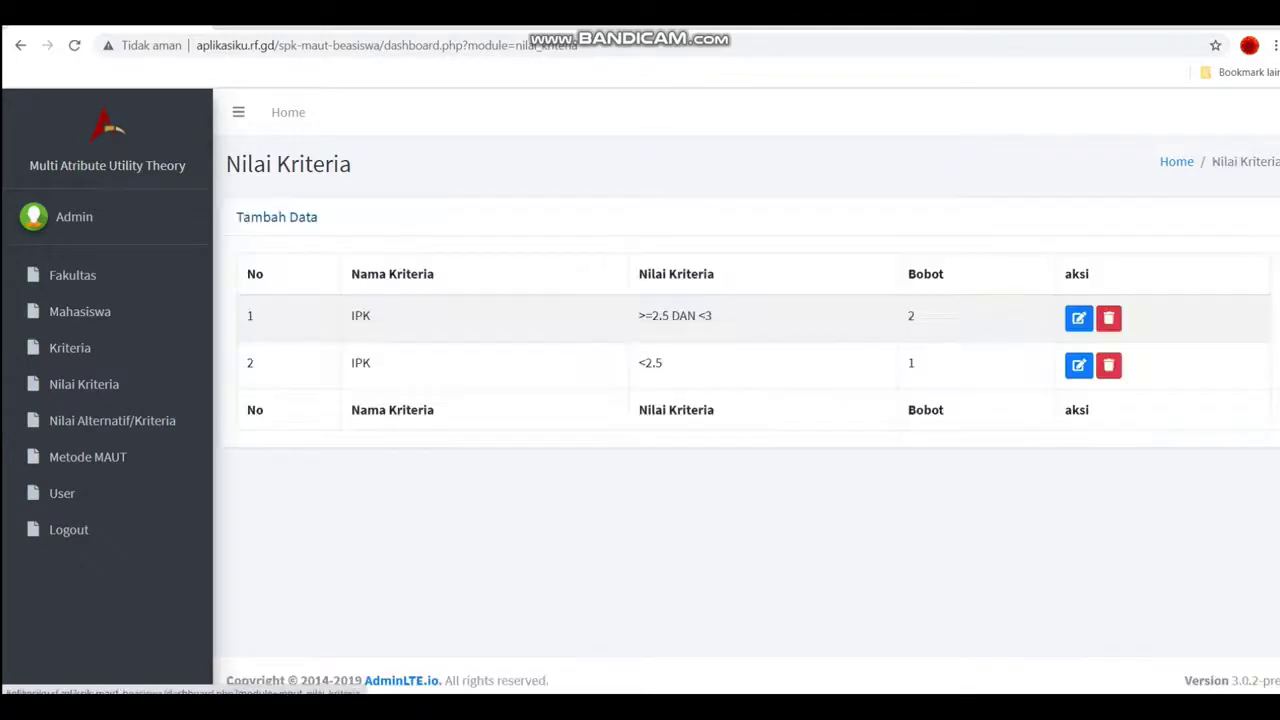
Add a third IPK Nilai Kriteria of >=3 DAN <3.5 with a Bobot of 3 and save it
{"action": "left_click", "coordinate": [276, 216]}
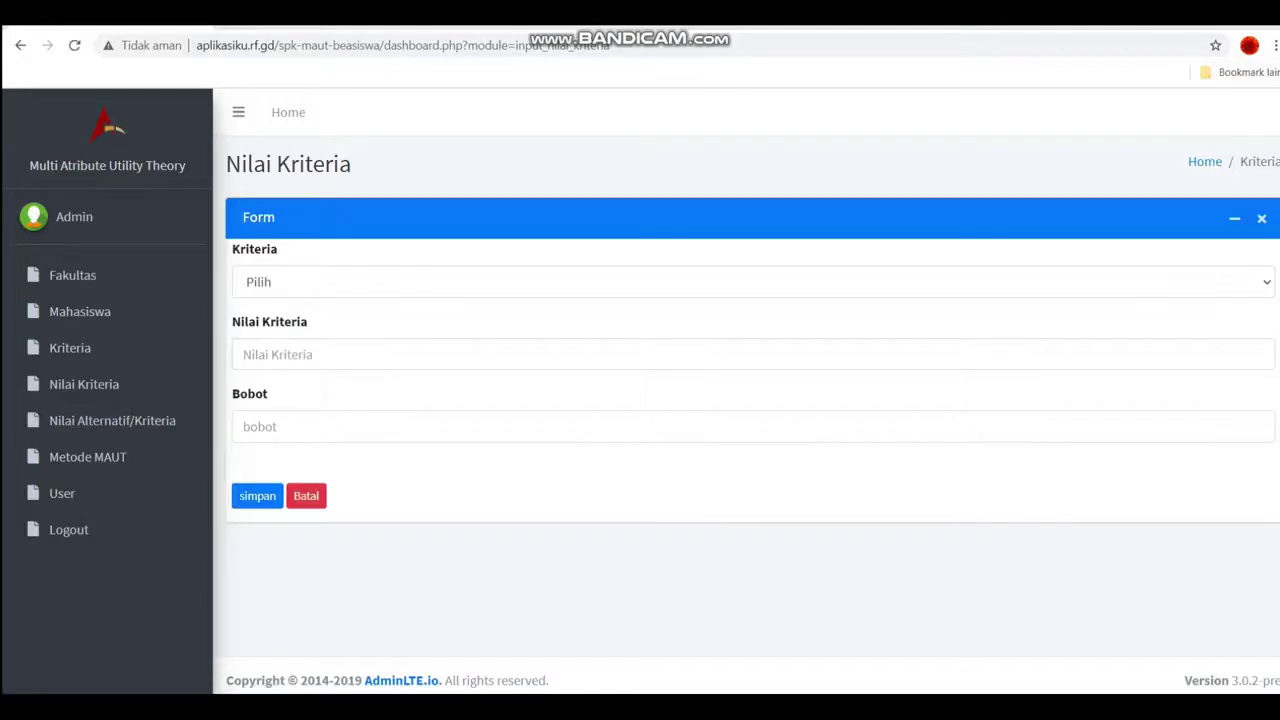
{"action": "left_click", "coordinate": [750, 282]}
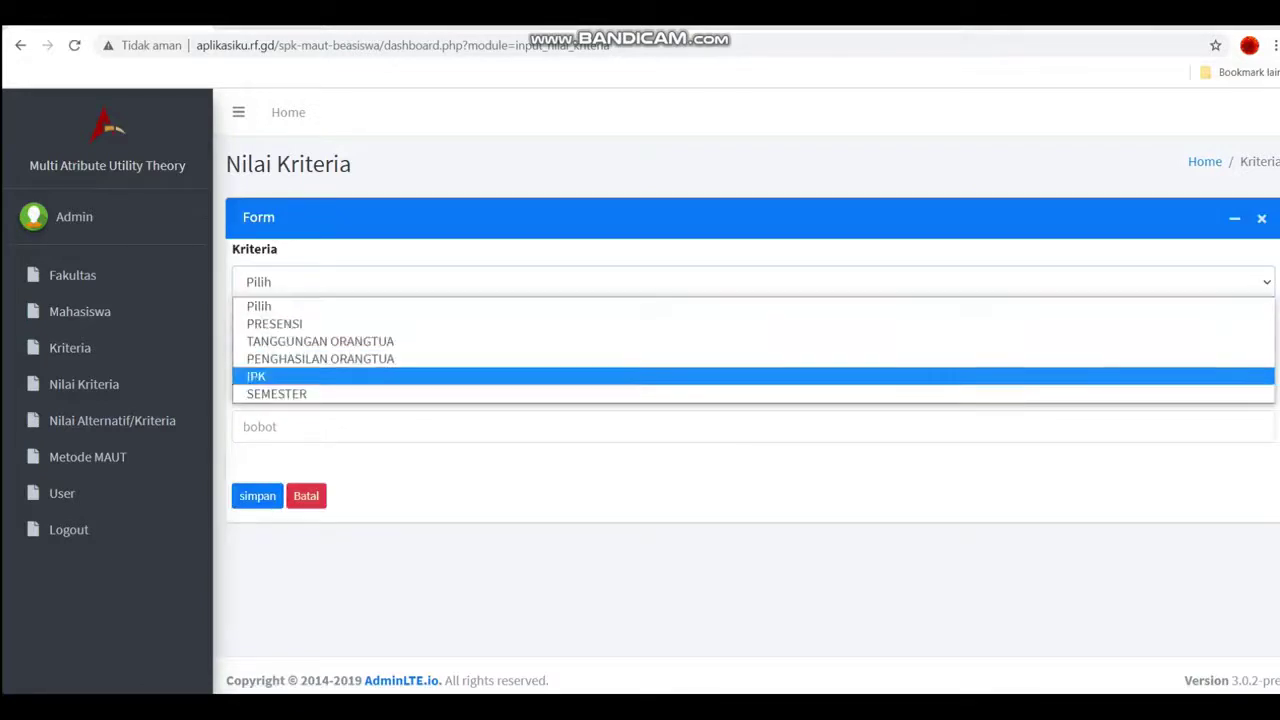
{"action": "left_click", "coordinate": [256, 376]}
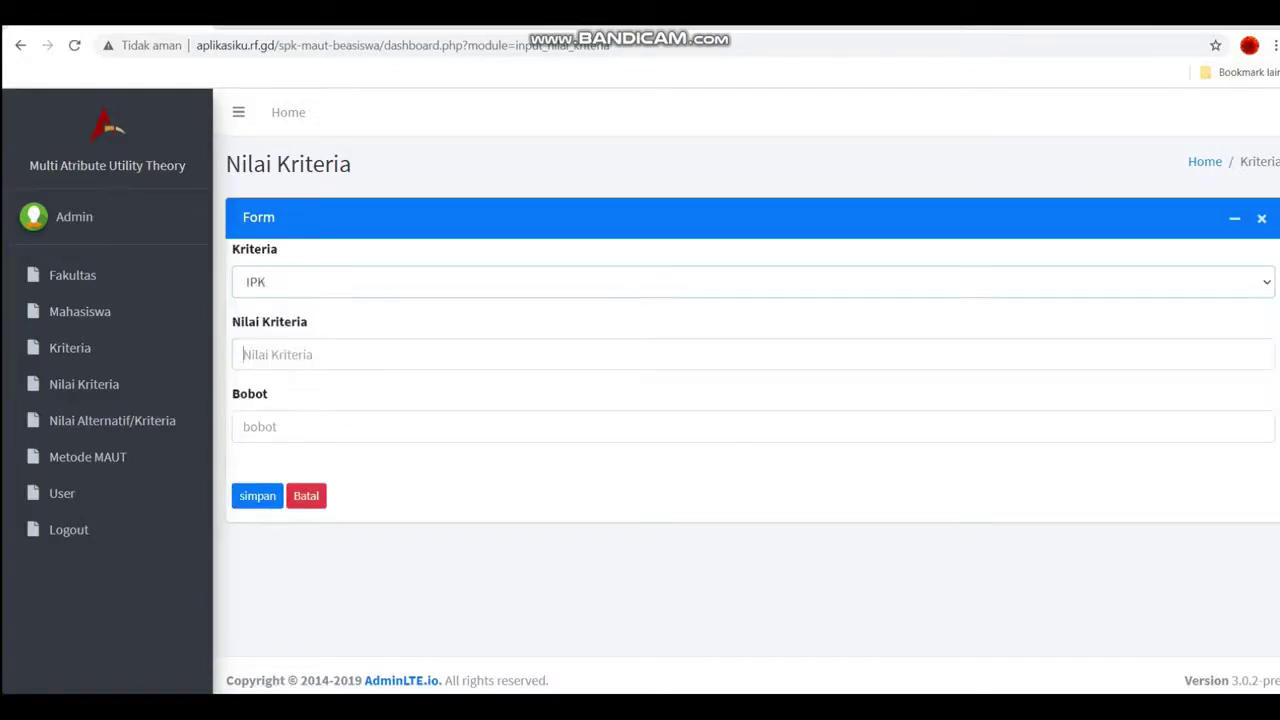
{"action": "left_click", "coordinate": [243, 354]}
{"action": "type", "text": ">"}
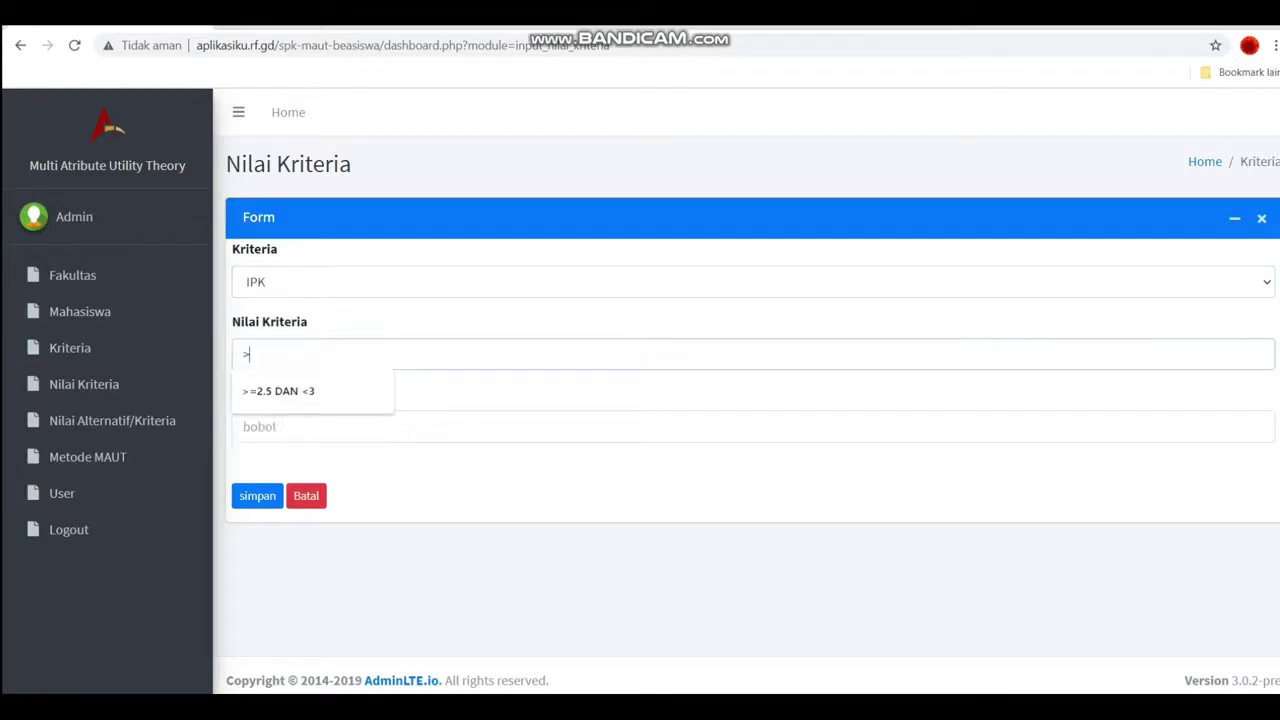
{"action": "type", "text": "=3 DAN"}
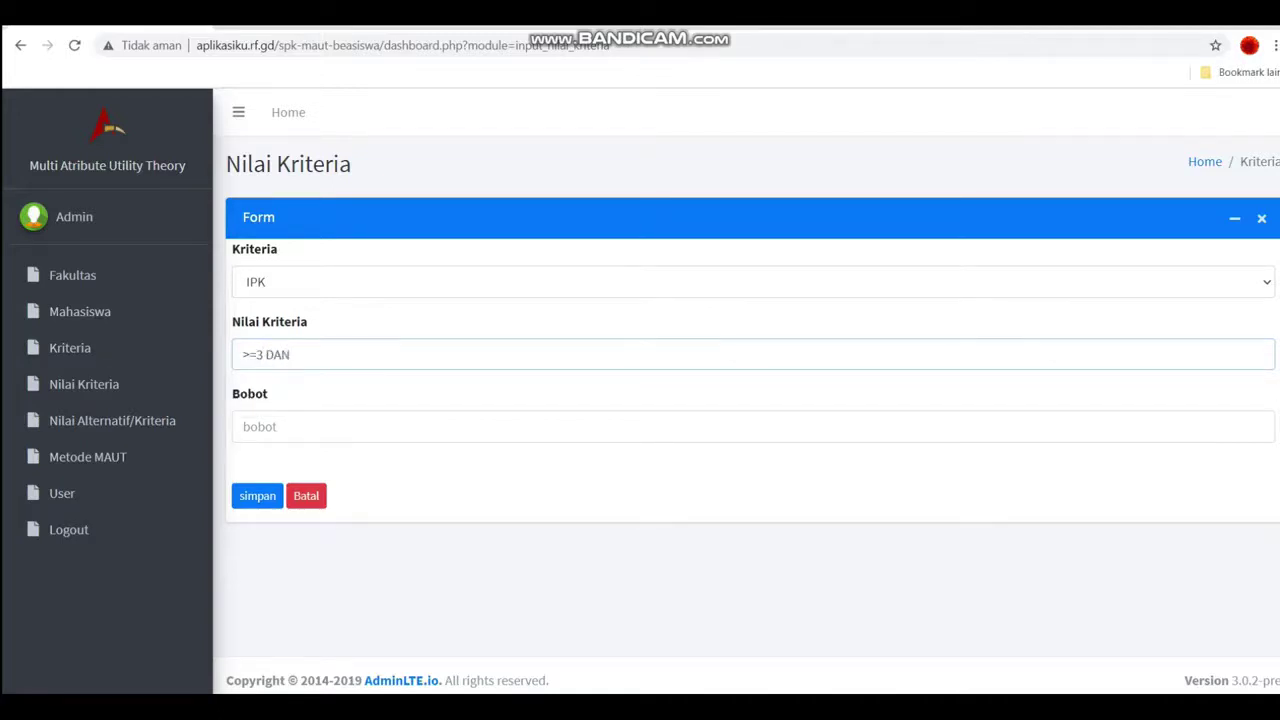
{"action": "type", "text": " <3.5"}
{"action": "left_click", "coordinate": [300, 426]}
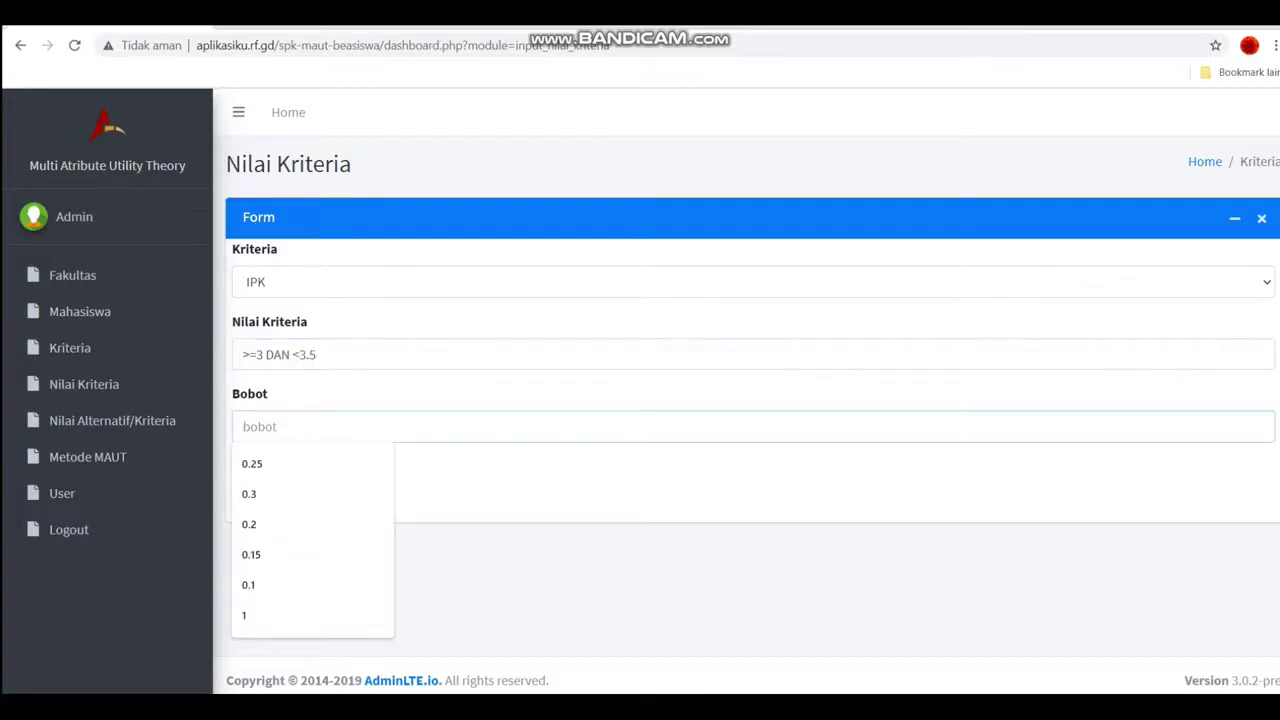
{"action": "type", "text": "3"}
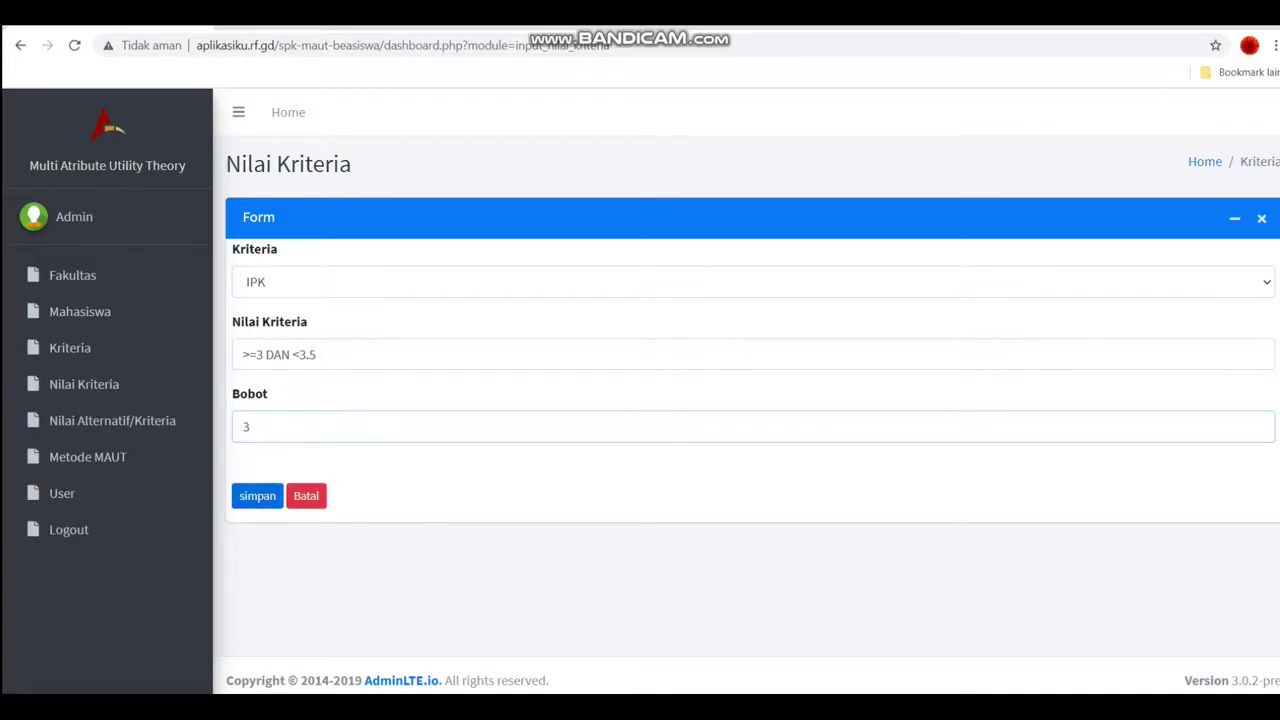
{"action": "key", "text": "Return"}
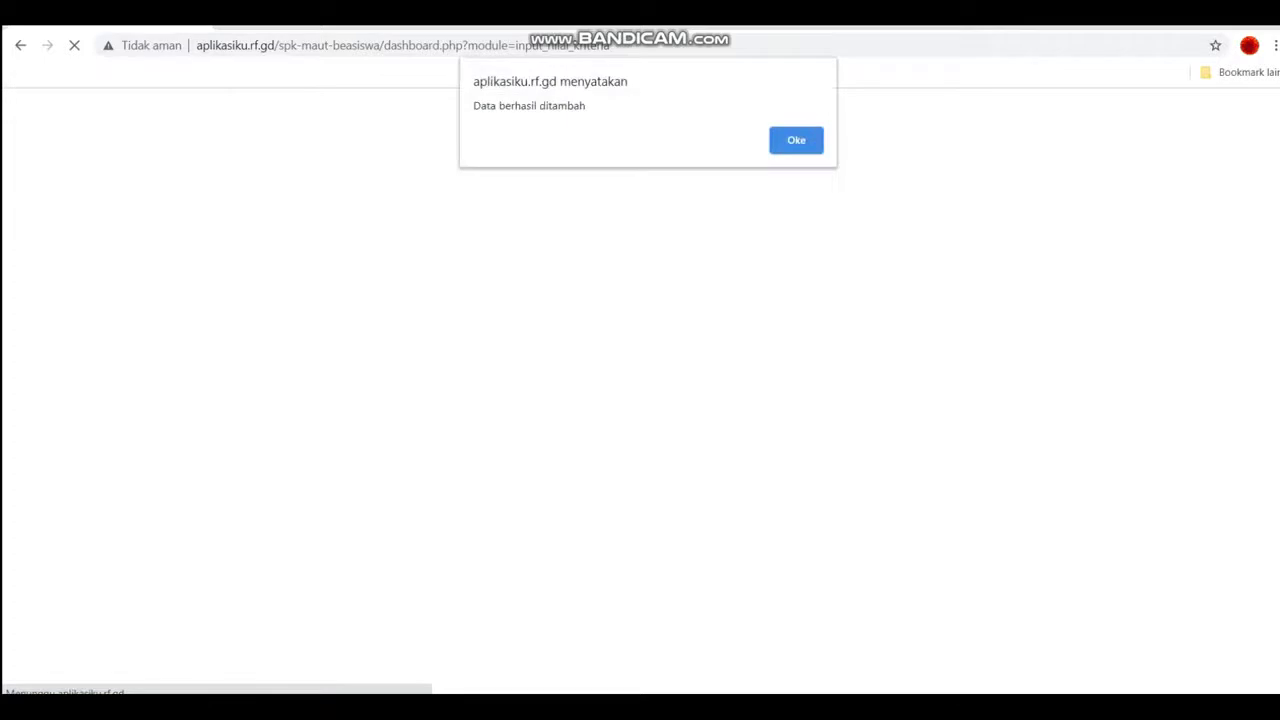
{"action": "key", "text": "Return"}
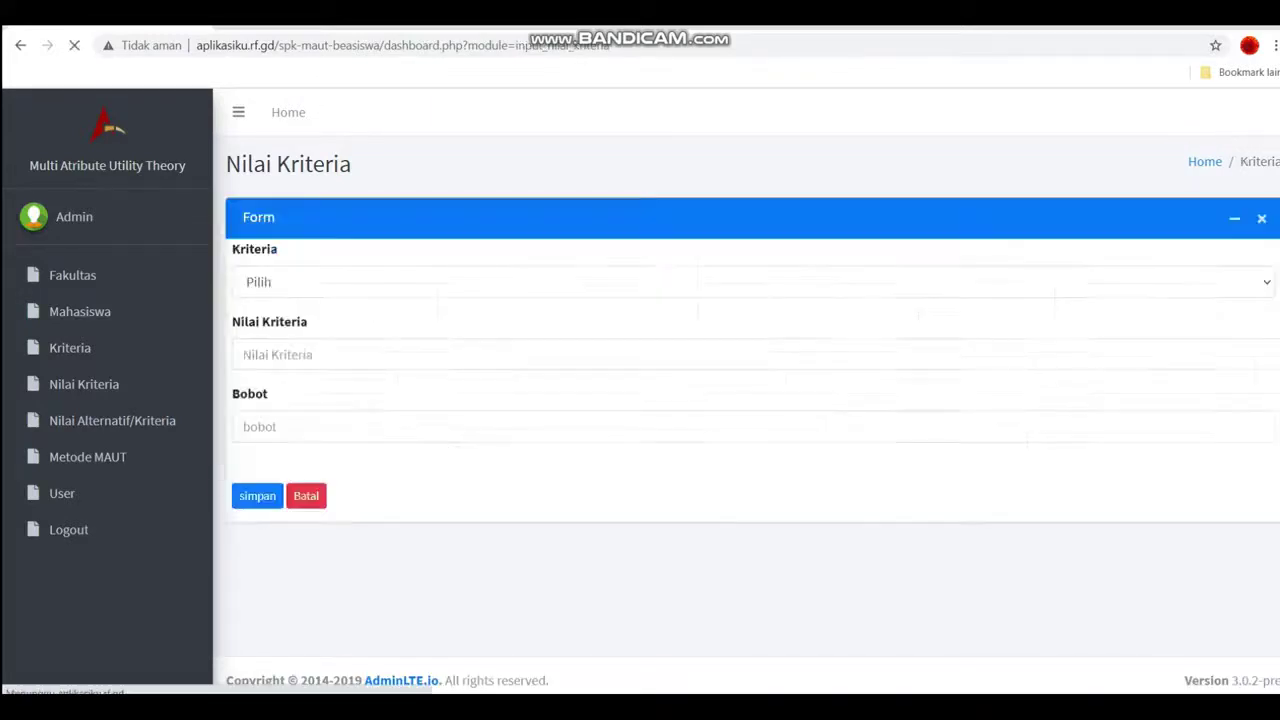
Add a fourth IPK Nilai Kriteria of >=3.5 with a Bobot of 4 and save it
{"action": "left_click", "coordinate": [750, 281]}
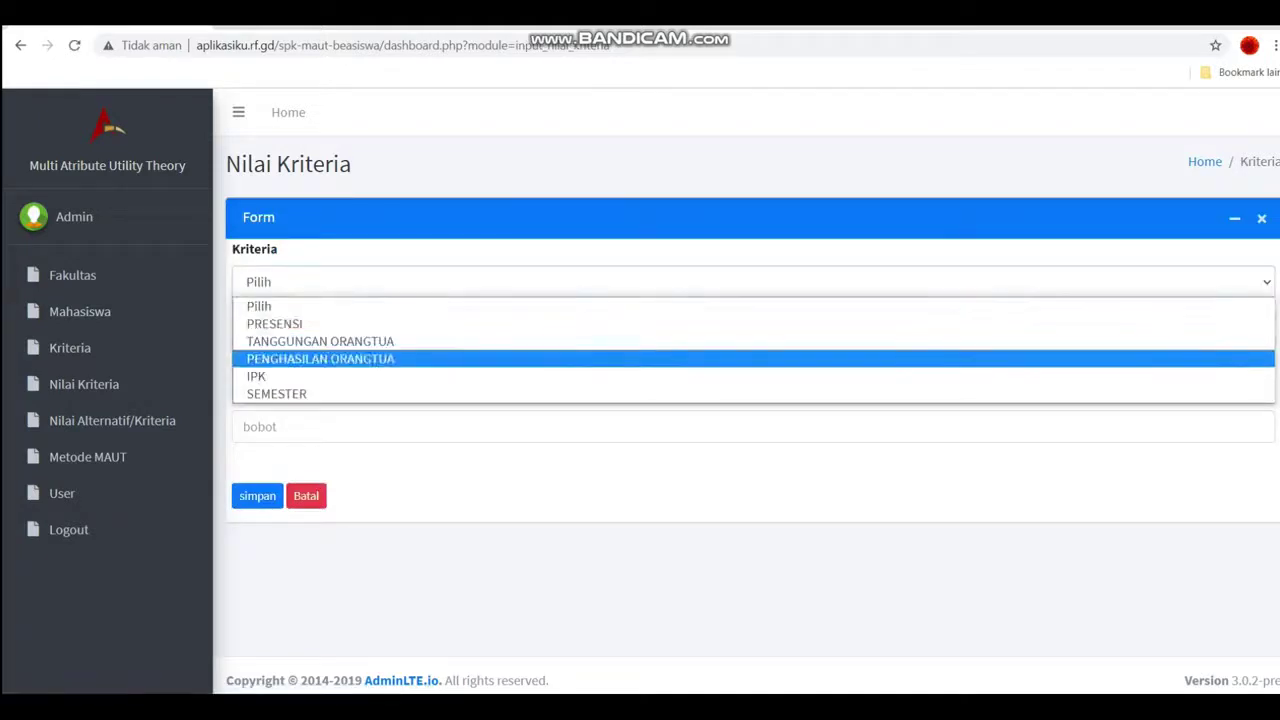
{"action": "left_click", "coordinate": [300, 374]}
{"action": "left_click", "coordinate": [300, 354]}
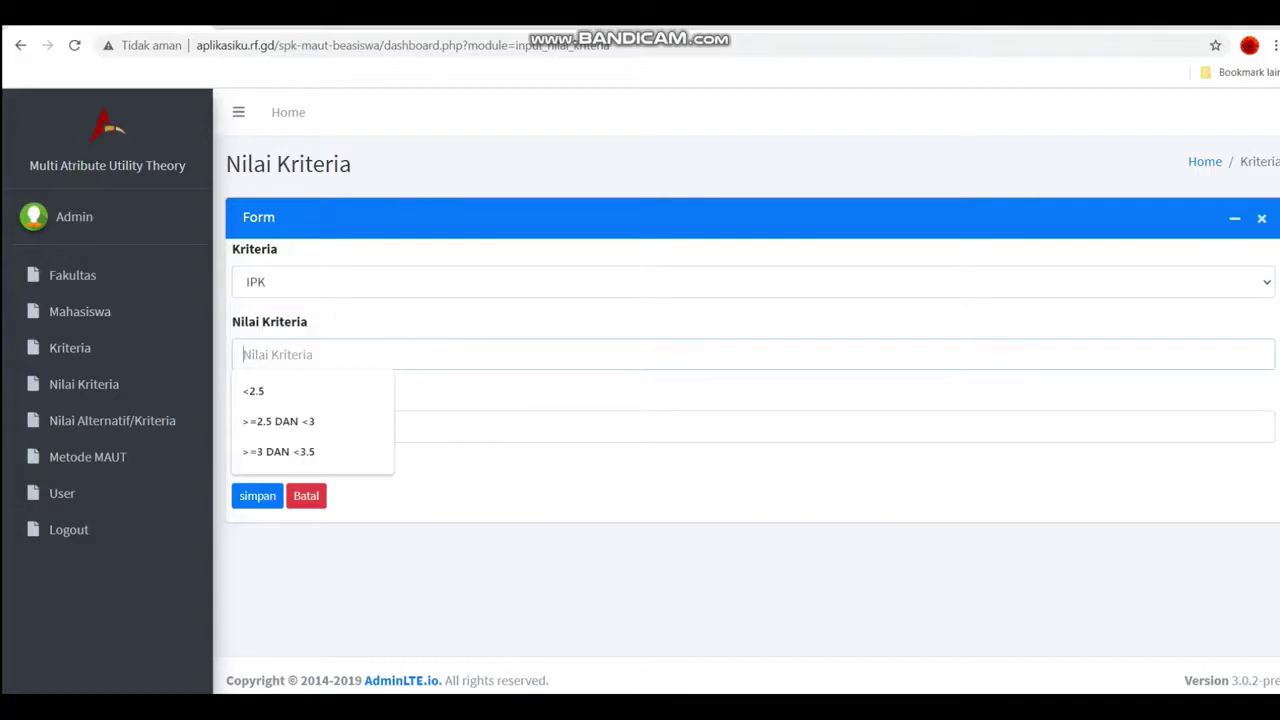
{"action": "type", "text": ">=3"}
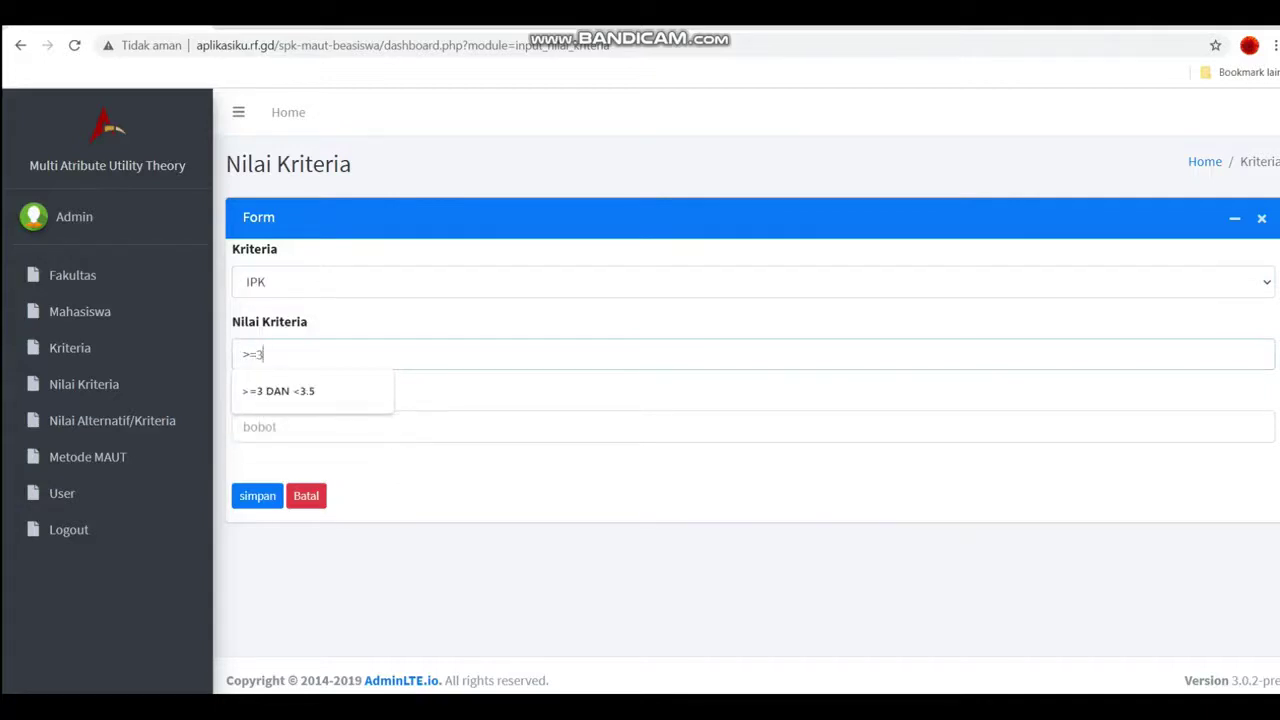
{"action": "type", "text": ".5"}
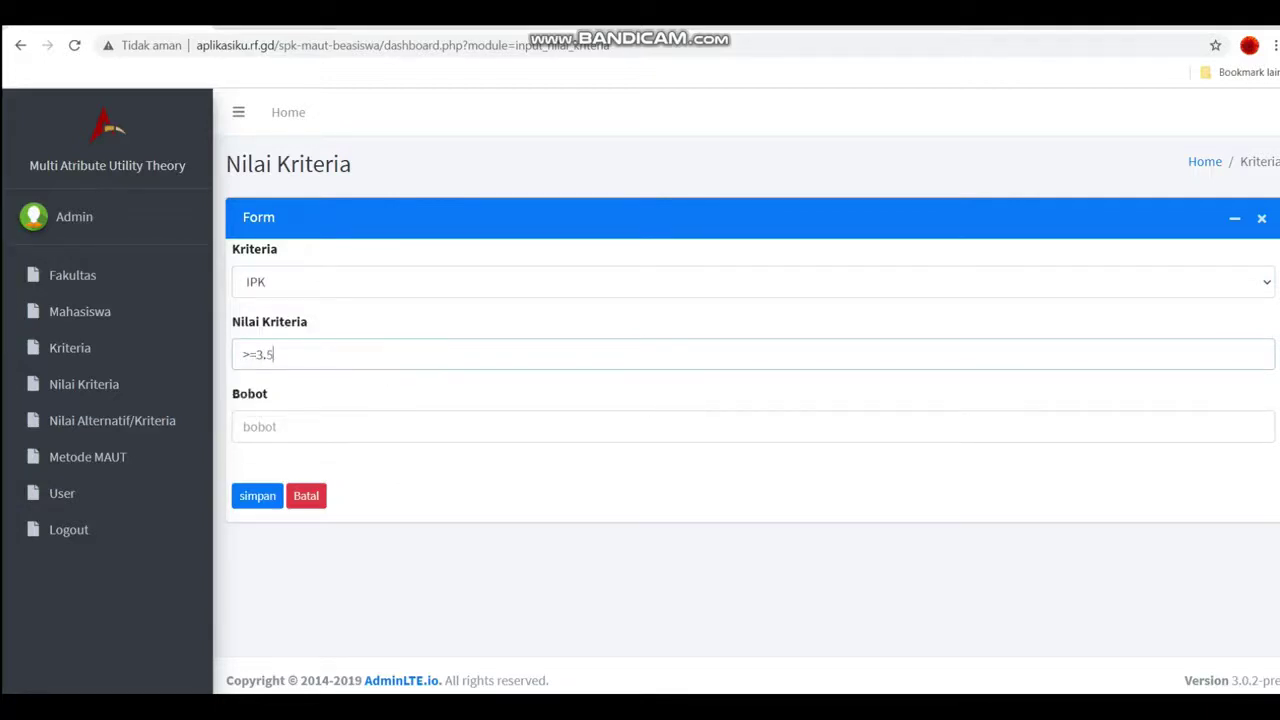
{"action": "left_click", "coordinate": [300, 426]}
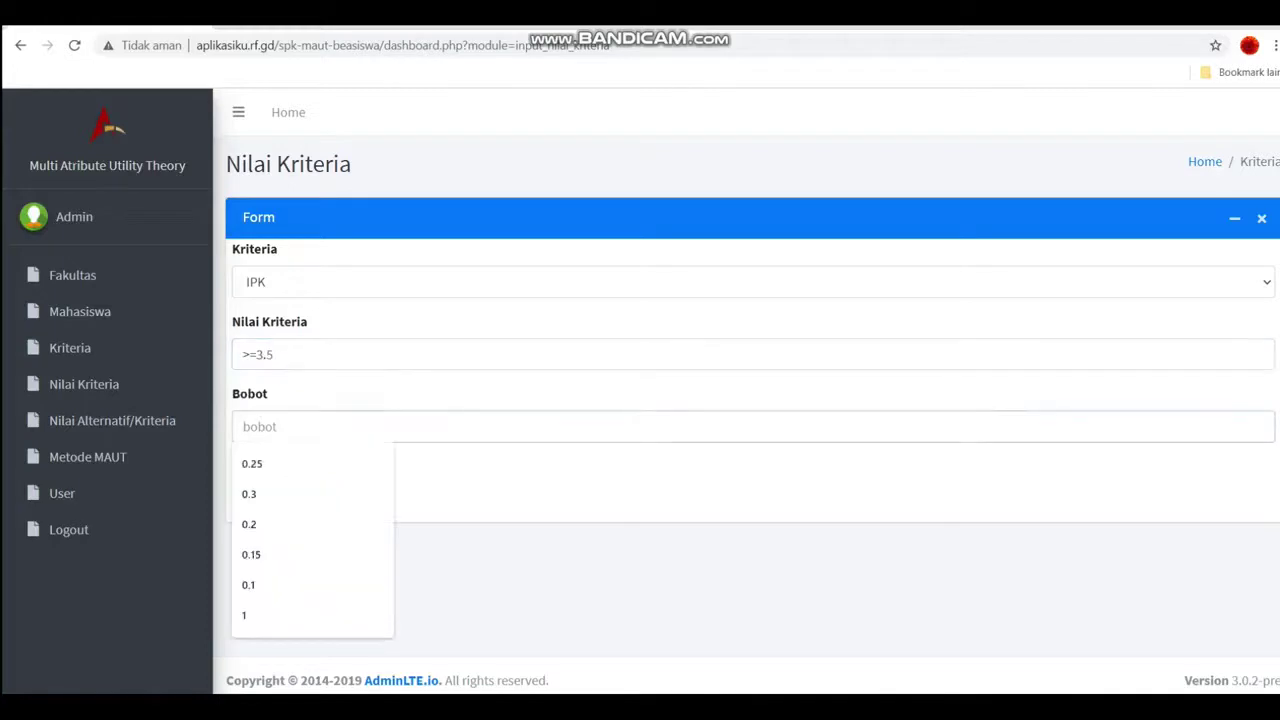
{"action": "type", "text": "4"}
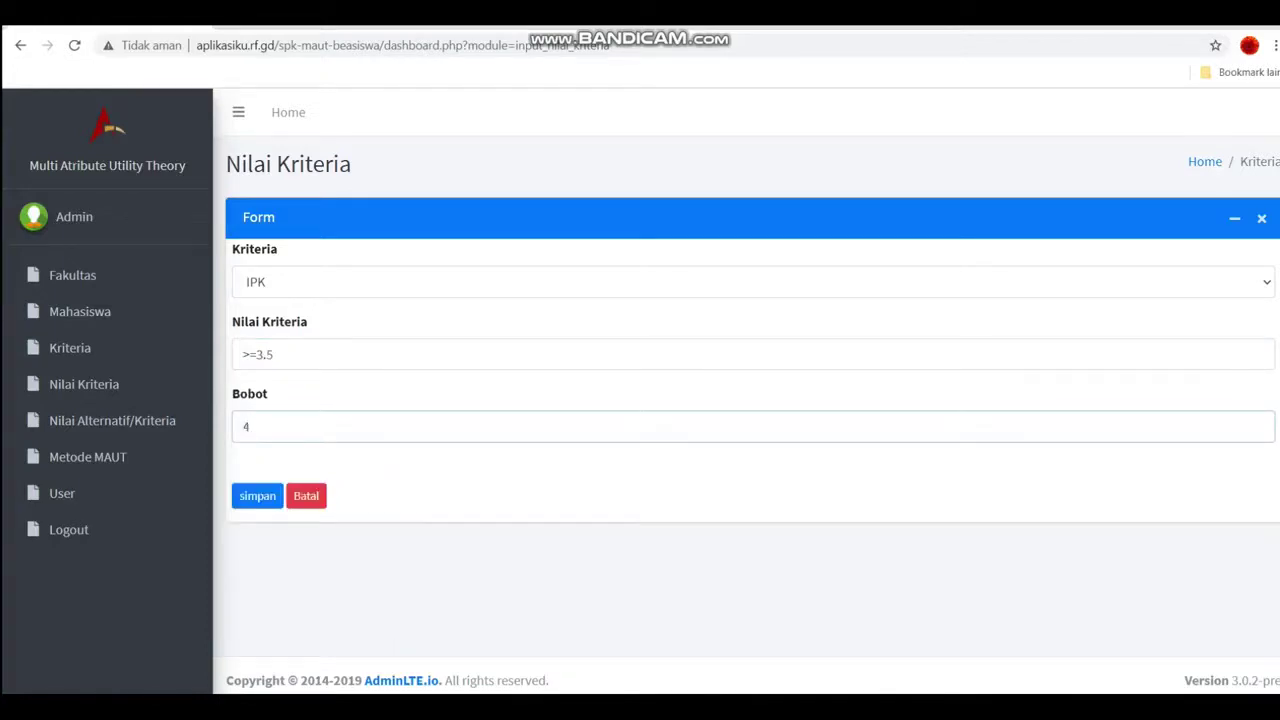
{"action": "key", "text": "Return"}
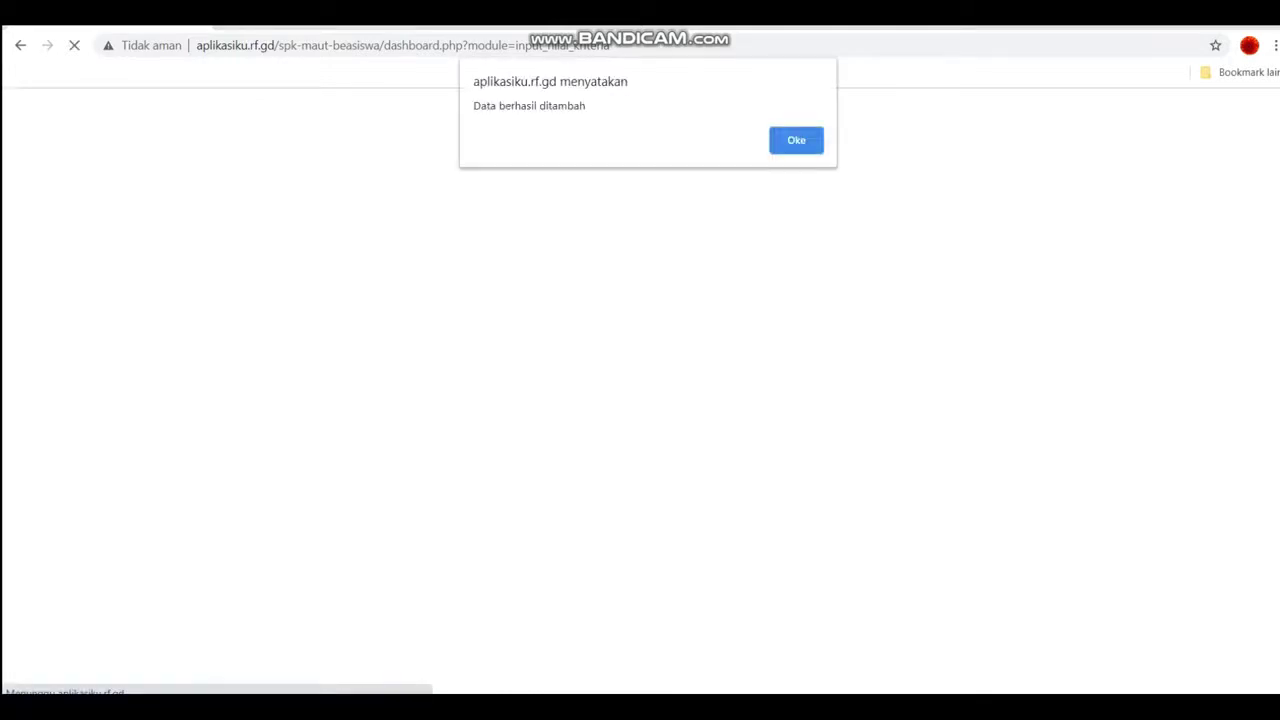
{"action": "key", "text": "Return"}
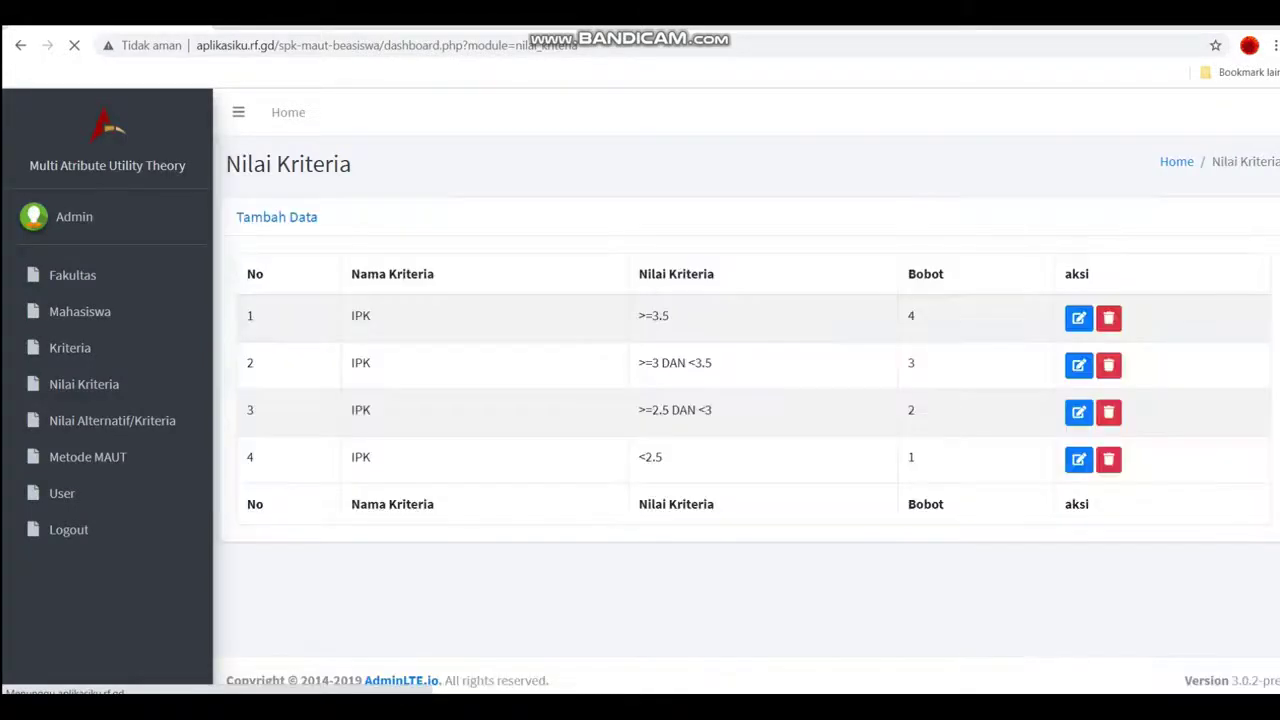
Add a Nilai Kriteria of <1500000 with a Bobot of 1 for the PENGHASILAN ORANGTUA criterion and save it
{"action": "left_click", "coordinate": [276, 217]}
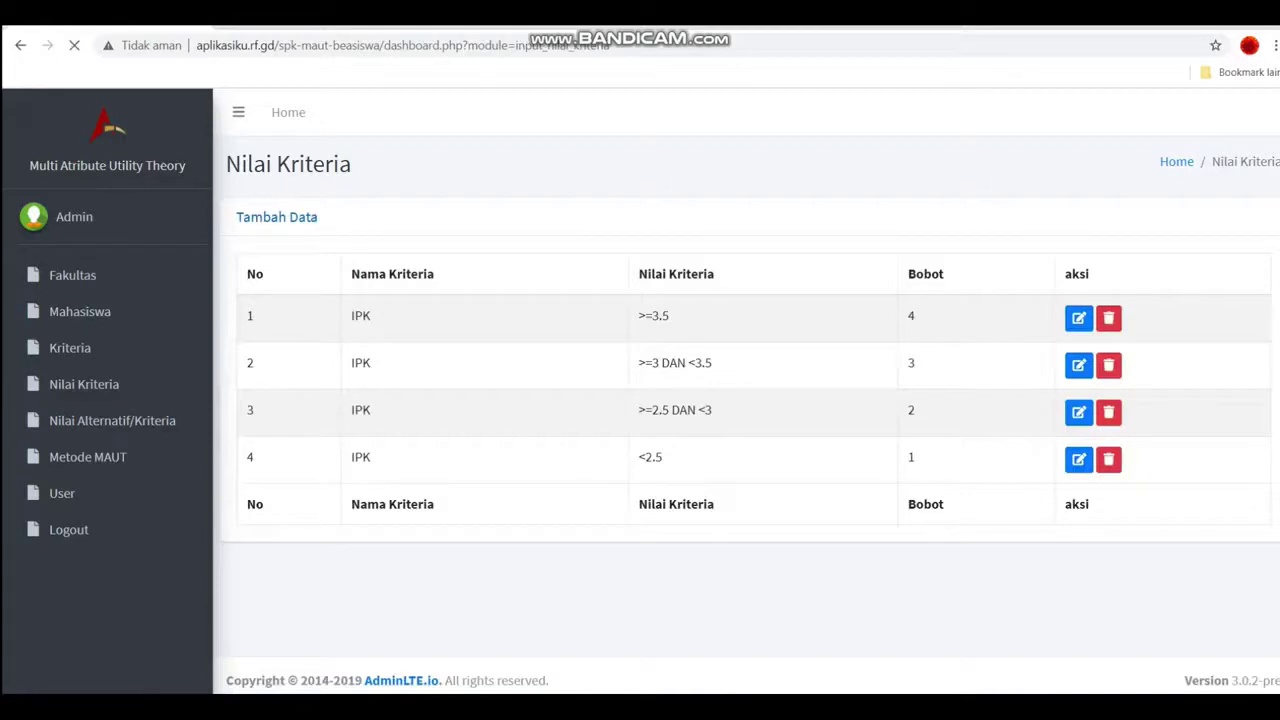
{"action": "left_click", "coordinate": [400, 282]}
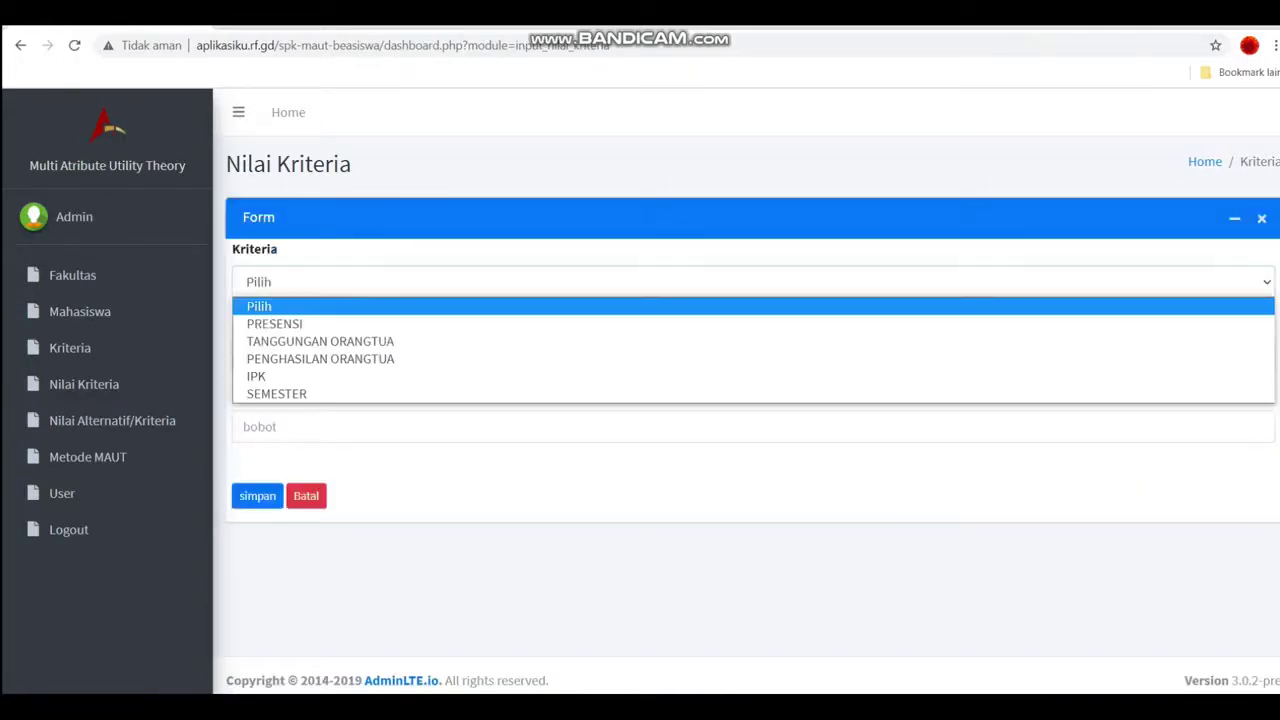
{"action": "left_click", "coordinate": [320, 359]}
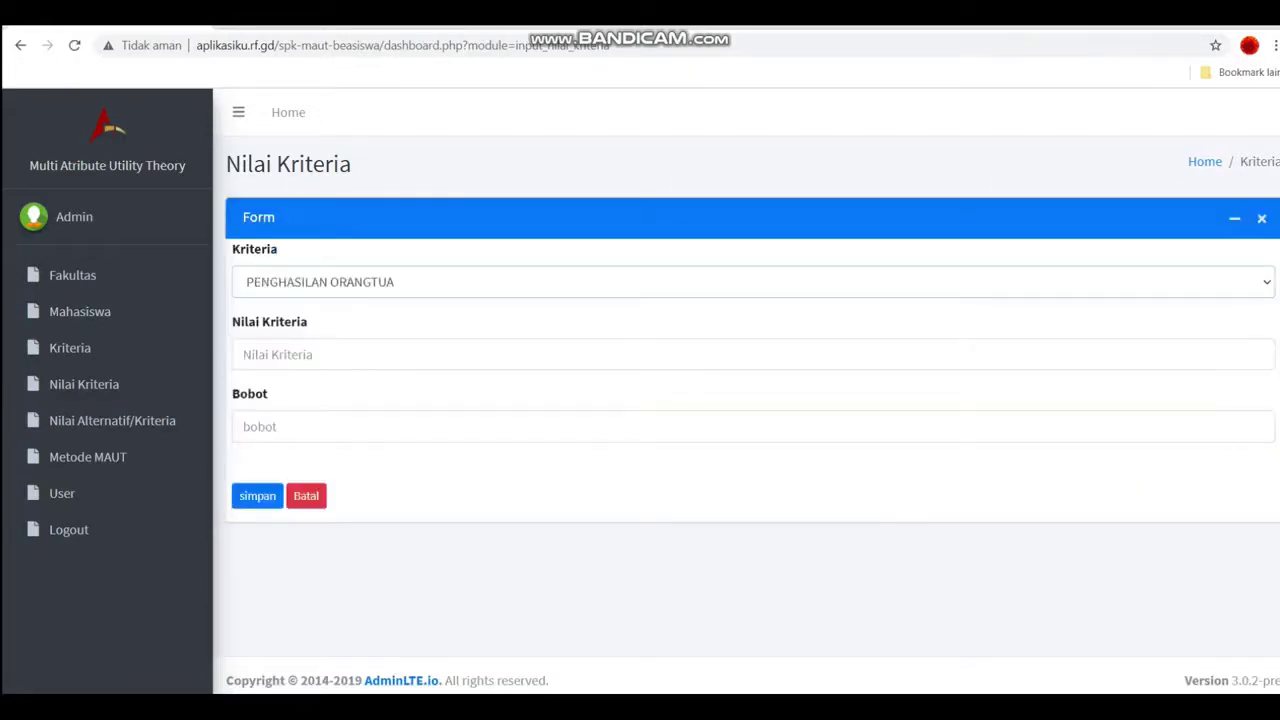
{"action": "left_click", "coordinate": [320, 356]}
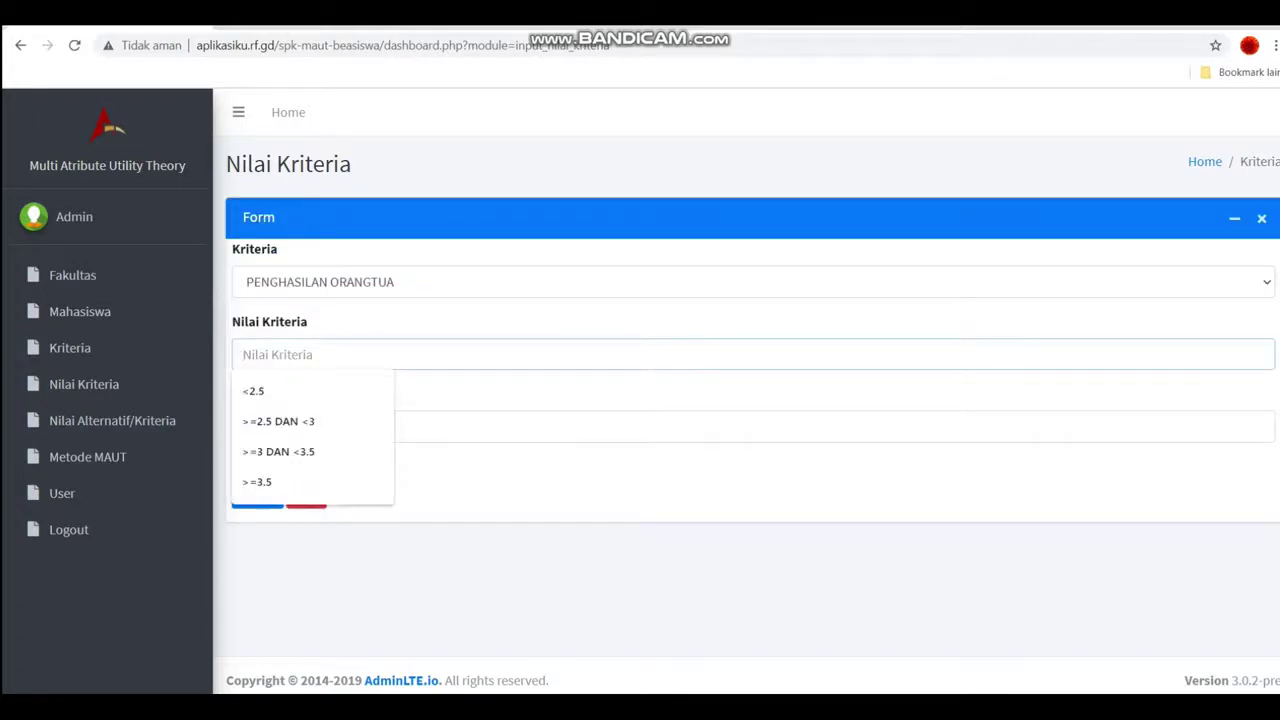
{"action": "type", "text": "<"}
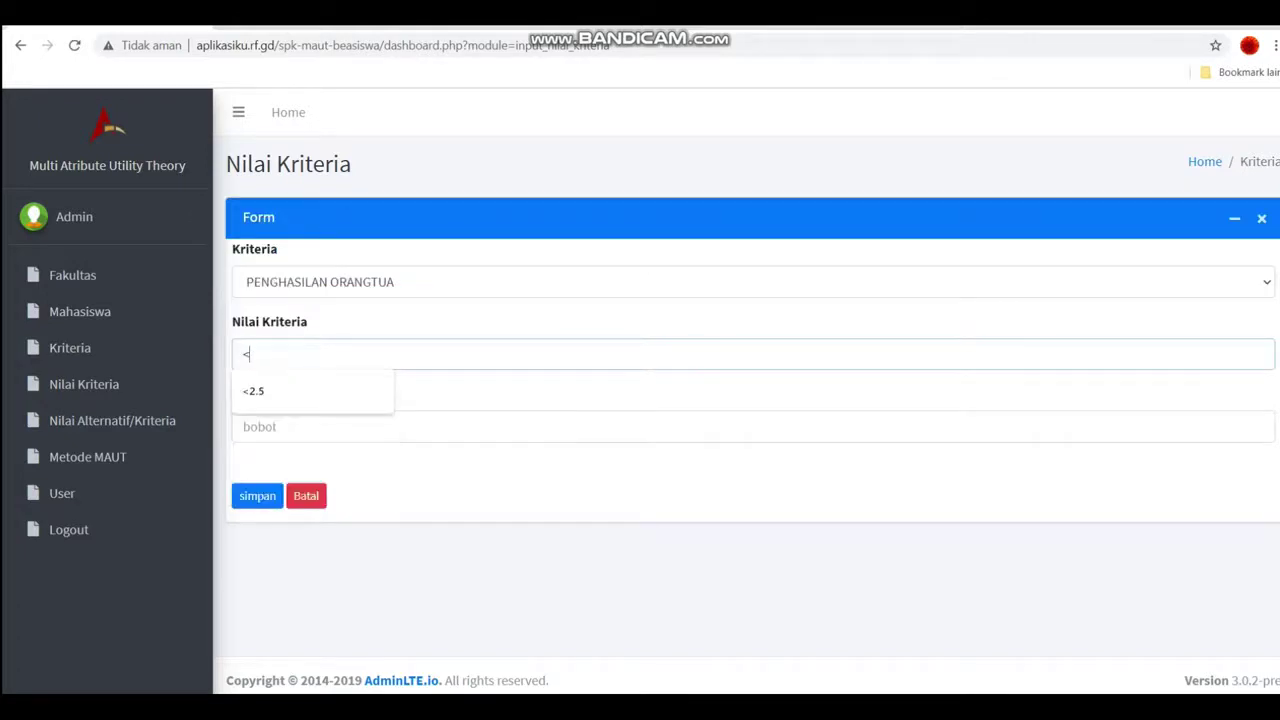
{"action": "type", "text": "1"}
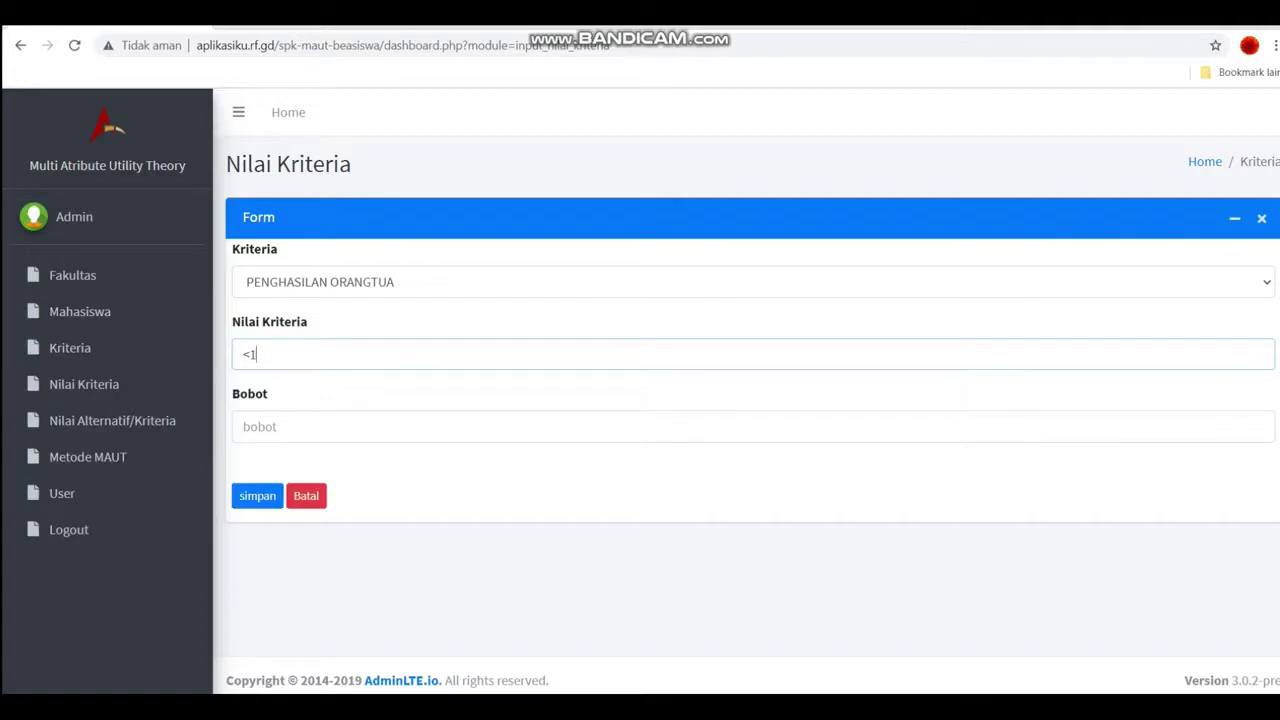
{"action": "type", "text": ".500000"}
{"action": "key", "text": "Left"}
{"action": "key", "text": "BackSpace"}
{"action": "key", "text": "Down"}
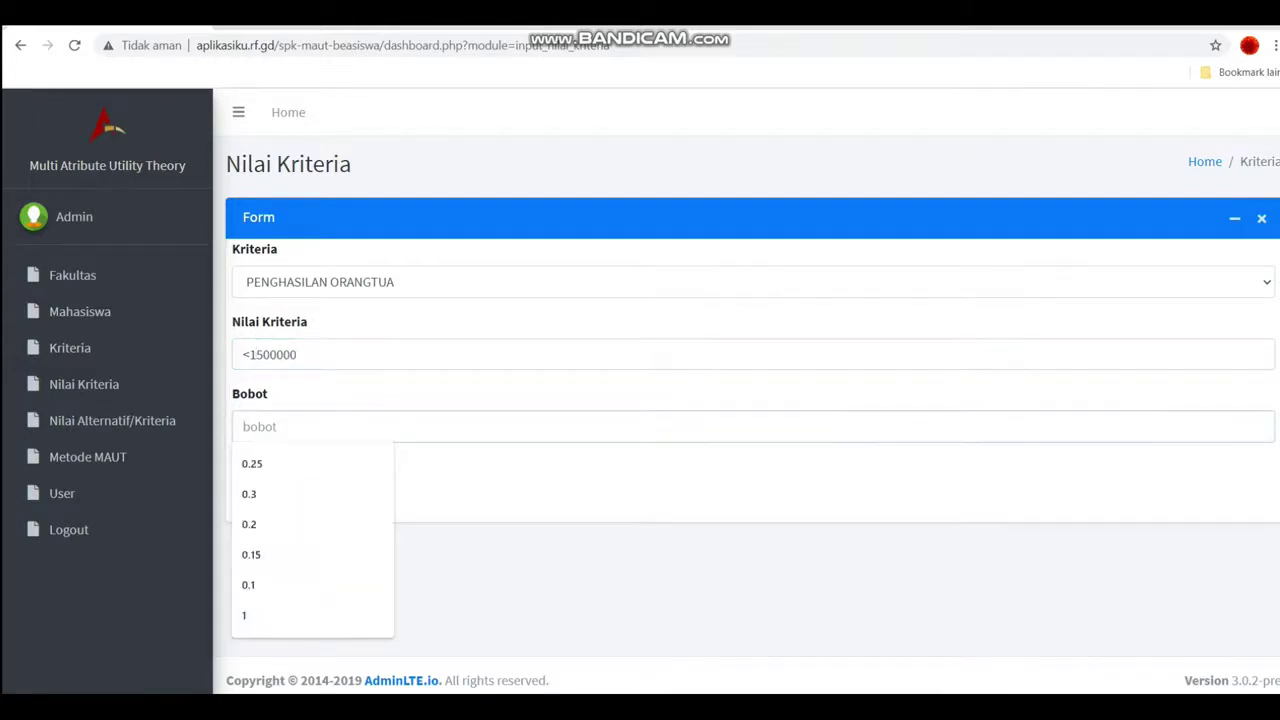
{"action": "type", "text": "1"}
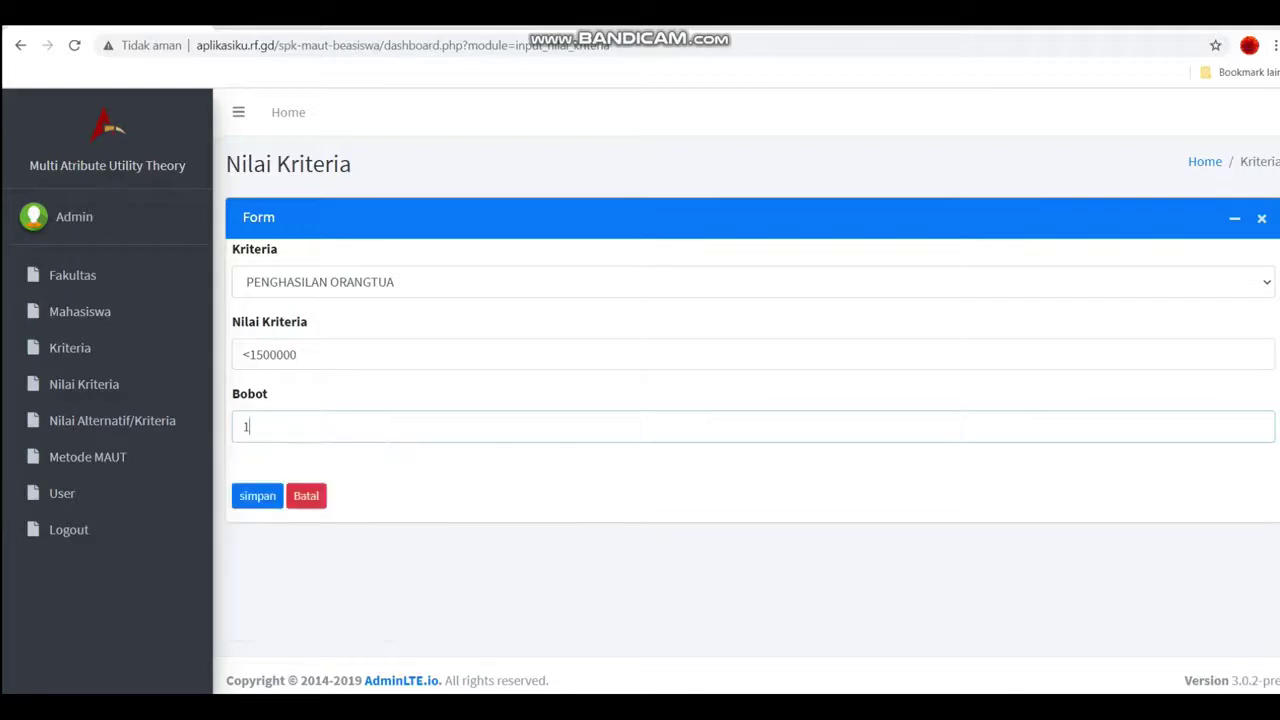
{"action": "key", "text": "Tab"}
{"action": "key", "text": "Return"}
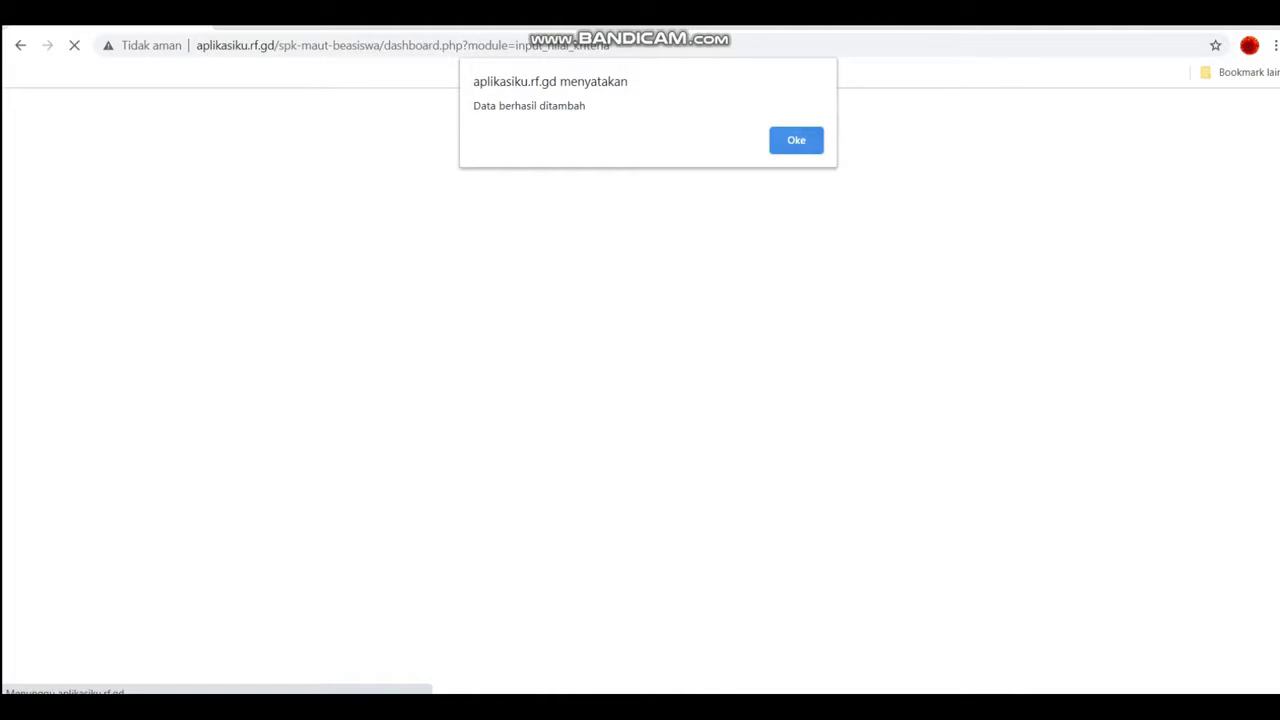
{"action": "key", "text": "Return"}
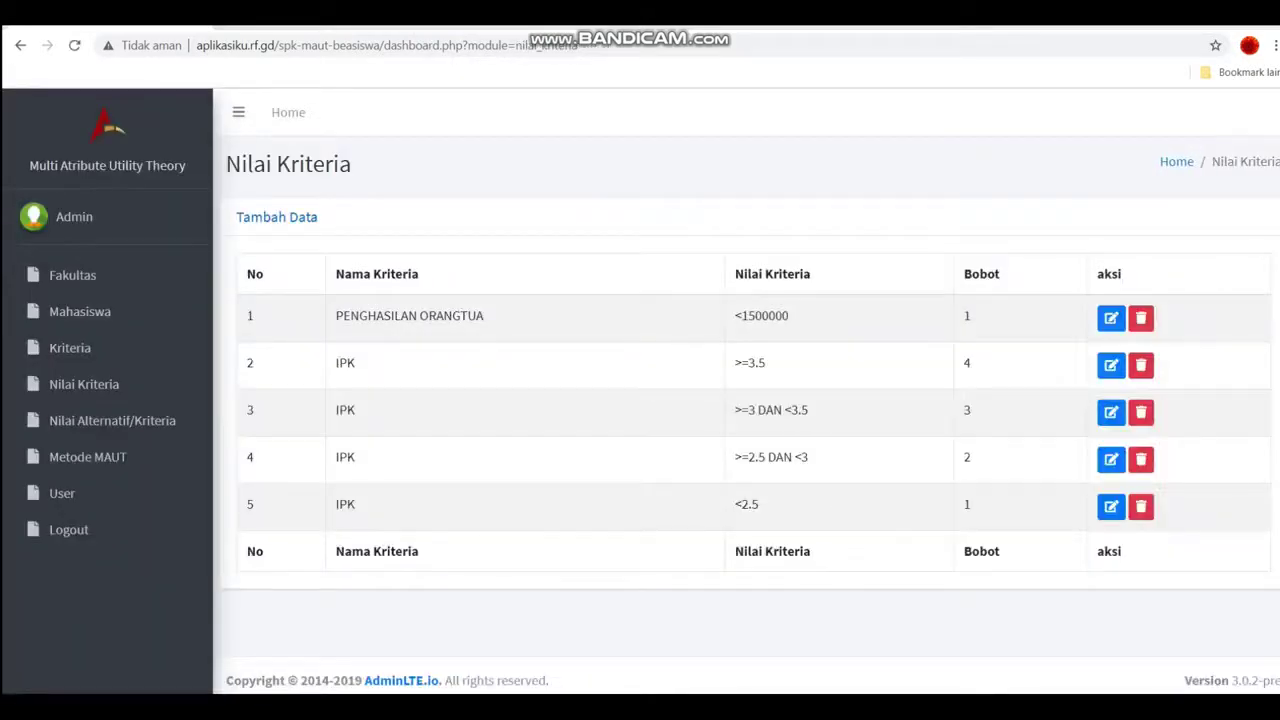
Add a second PENGHASILAN ORANGTUA Nilai Kriteria of >=1500000 DAN <3000000 with a Bobot of 2 and save it
{"action": "left_click", "coordinate": [276, 217]}
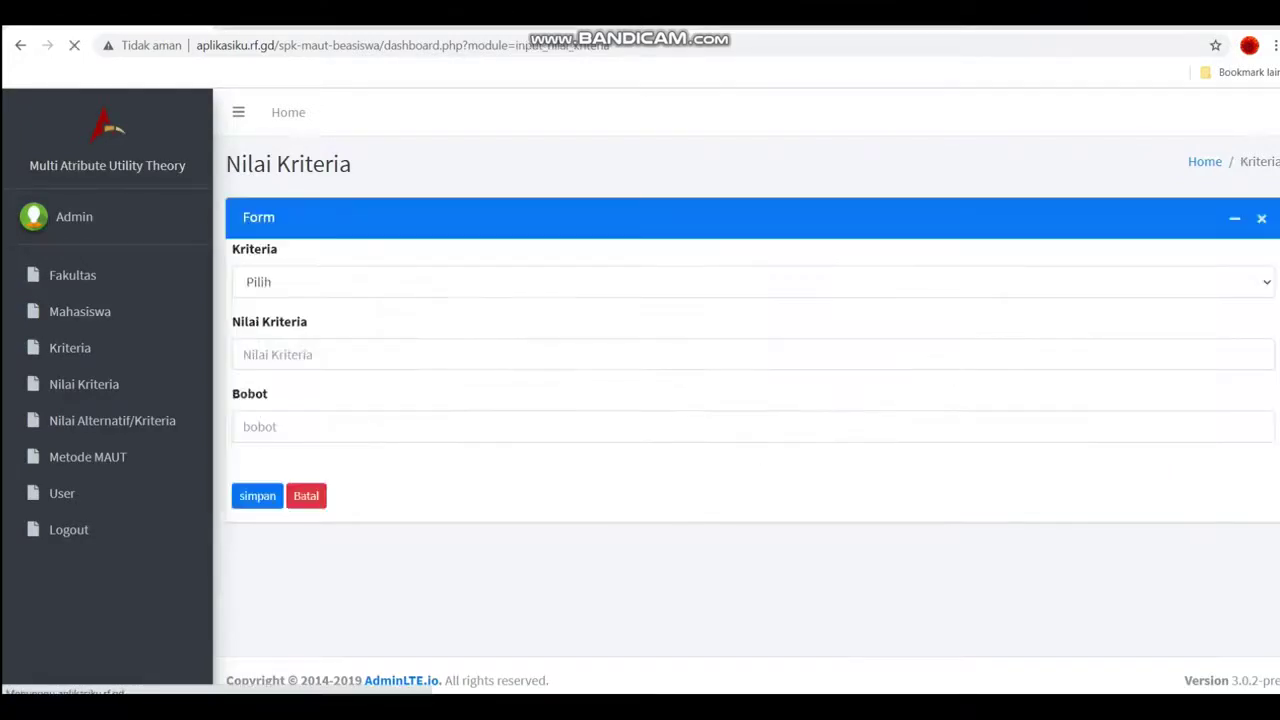
{"action": "left_click", "coordinate": [340, 282]}
{"action": "left_click", "coordinate": [340, 359]}
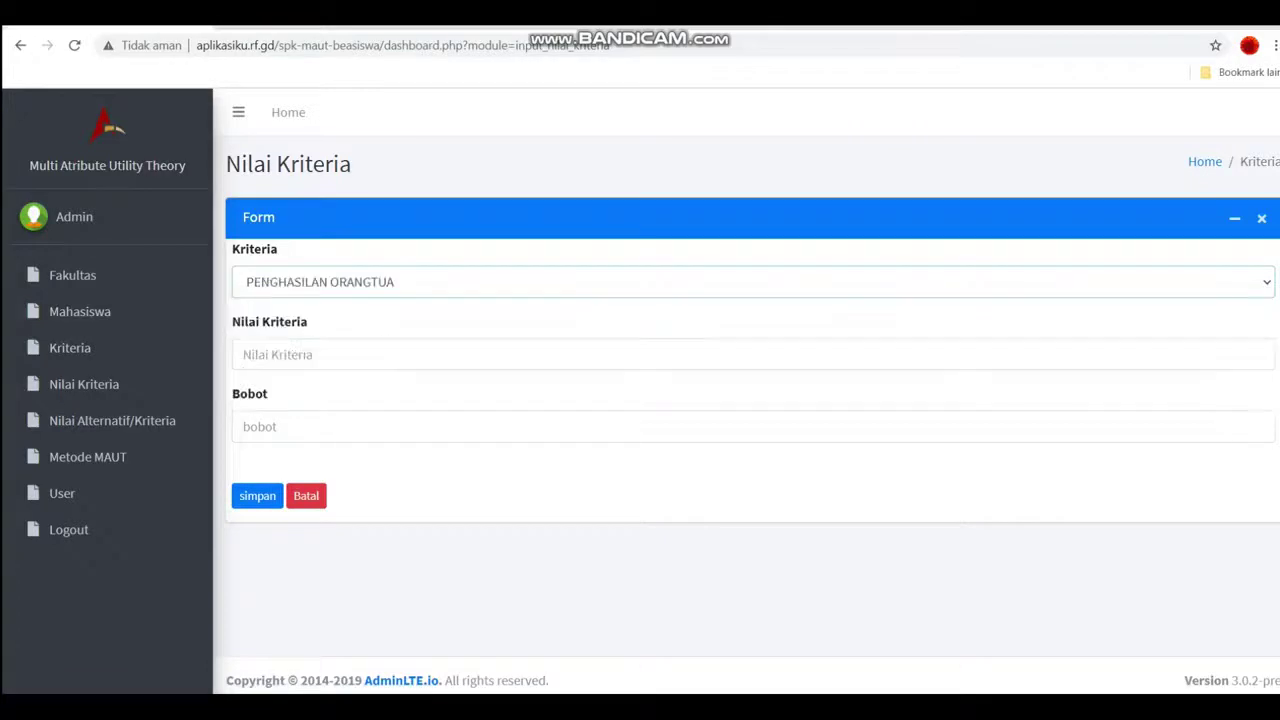
{"action": "left_click", "coordinate": [310, 355]}
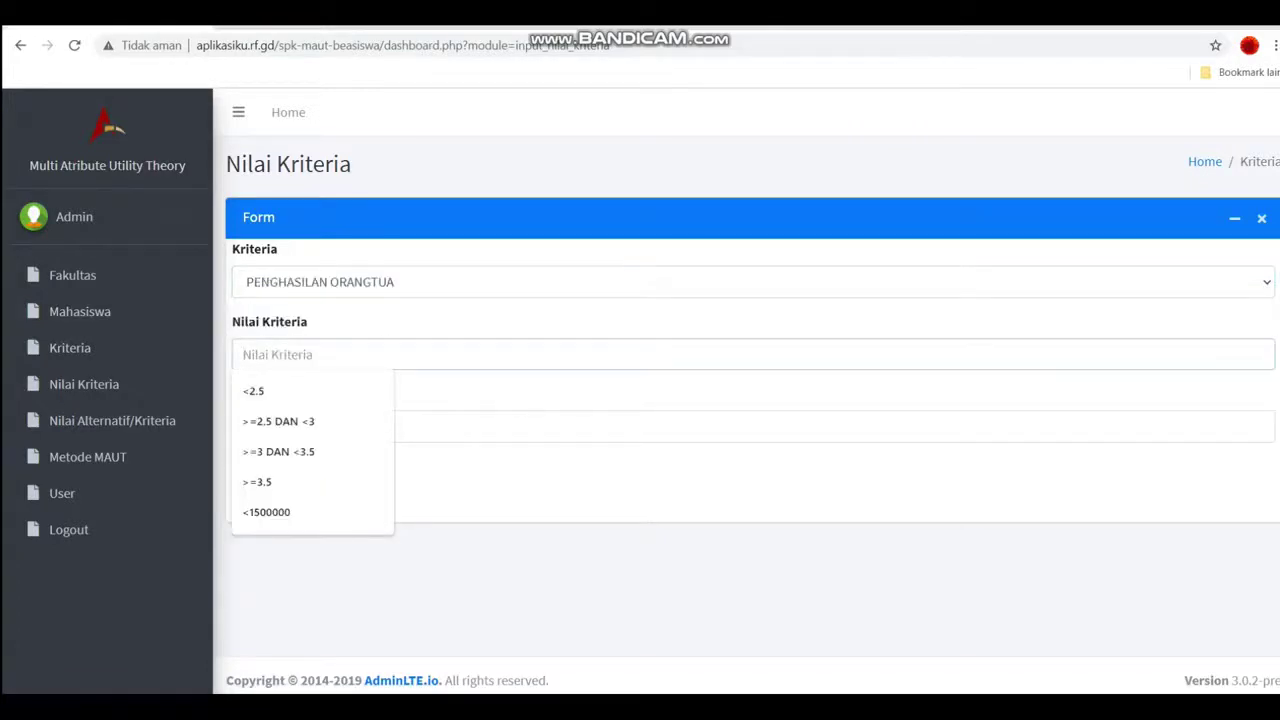
{"action": "type", "text": ">"}
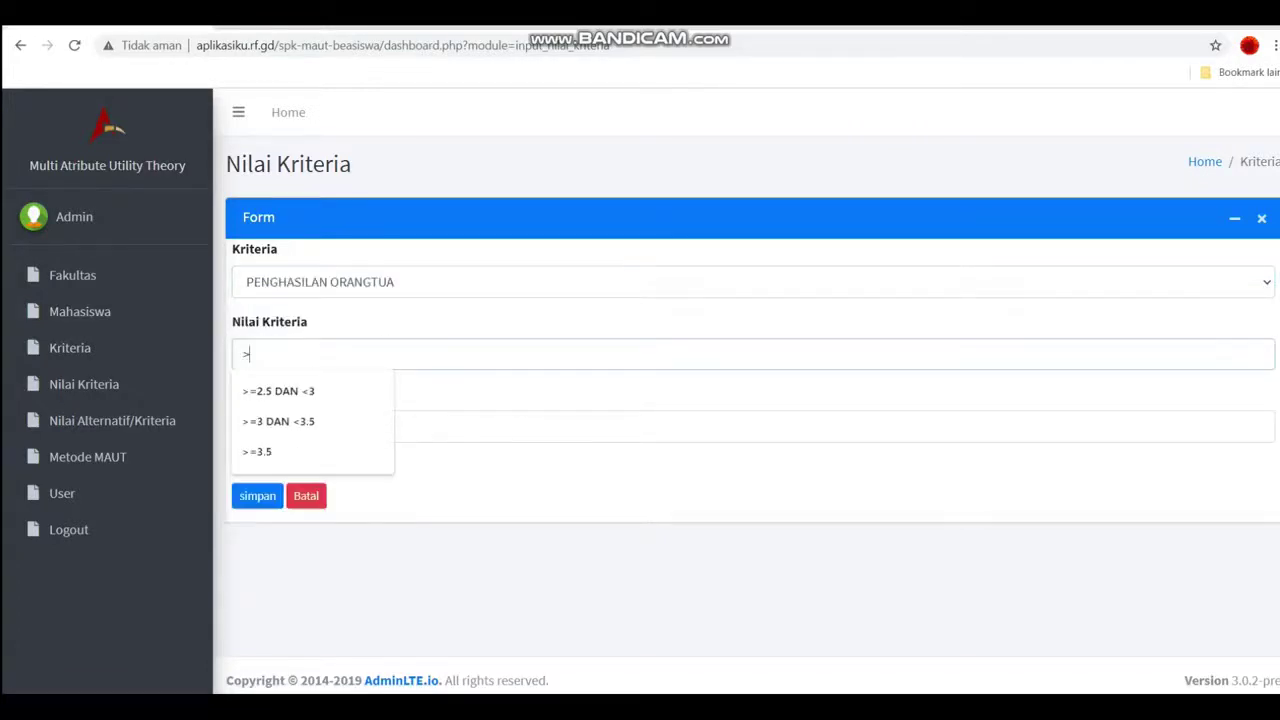
{"action": "type", "text": "=1"}
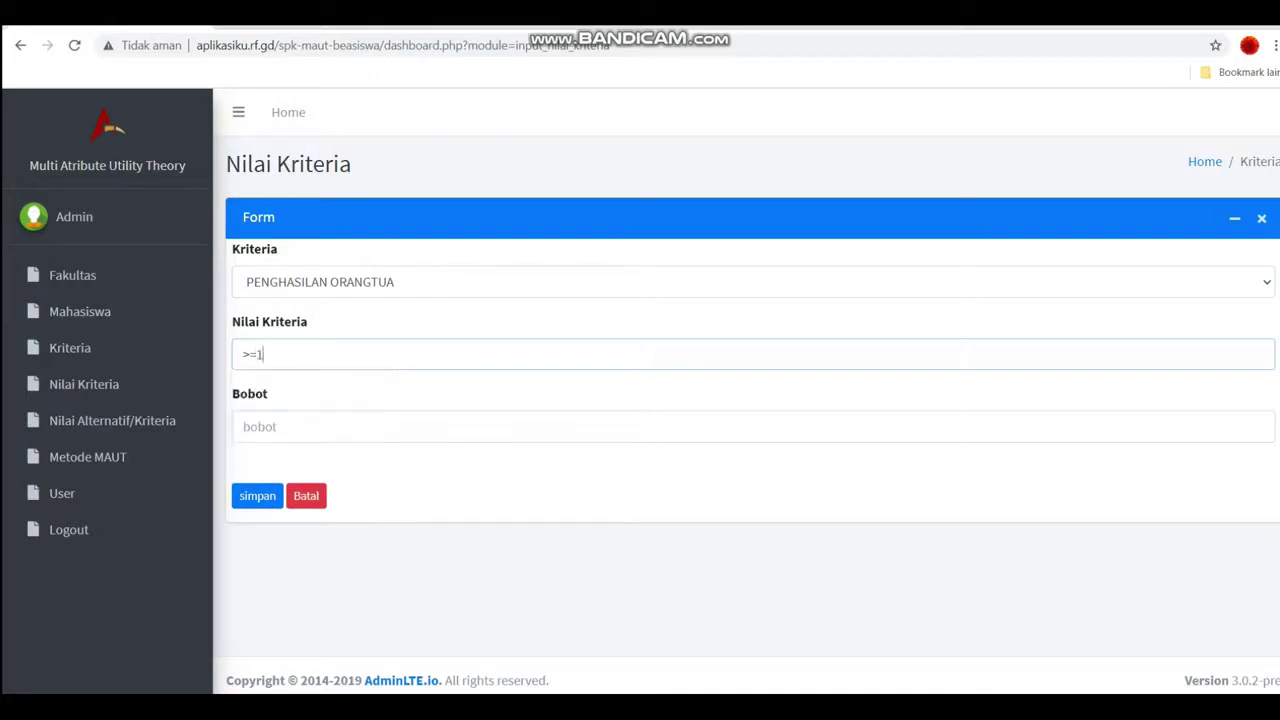
{"action": "type", "text": "500000 DAN <3000000"}
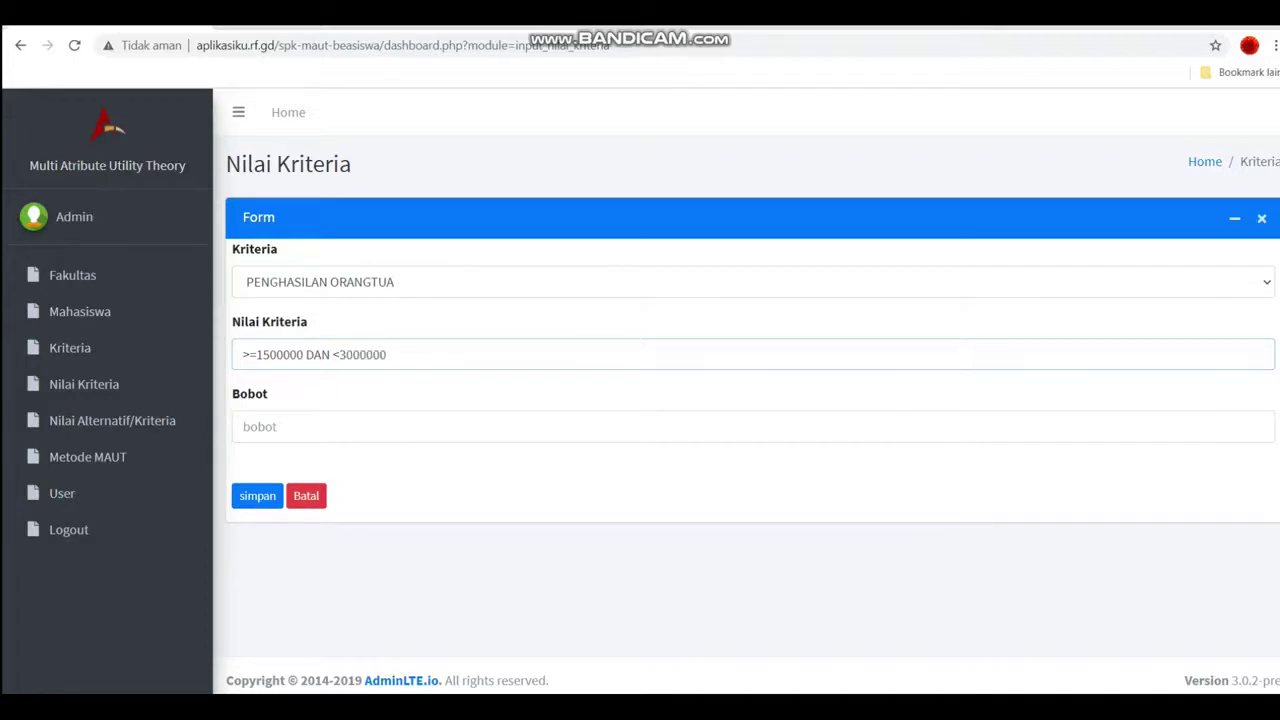
{"action": "left_click", "coordinate": [259, 426]}
{"action": "type", "text": "2"}
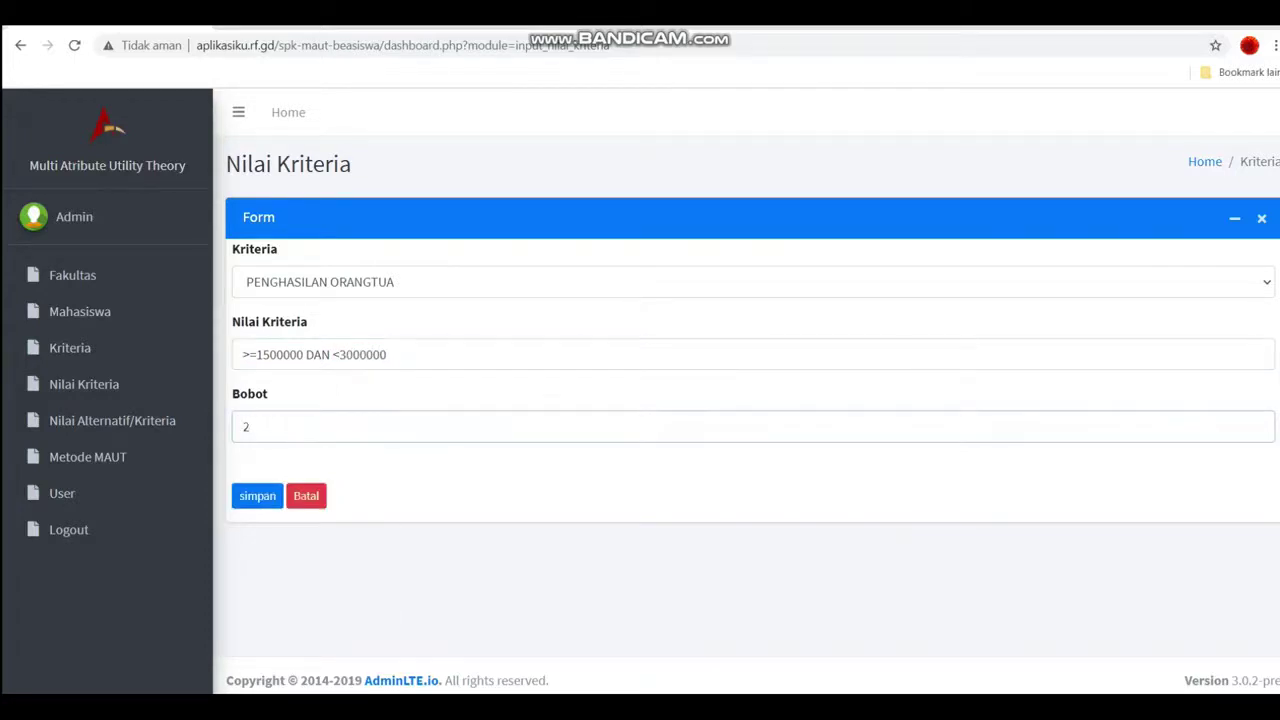
{"action": "key", "text": "Return"}
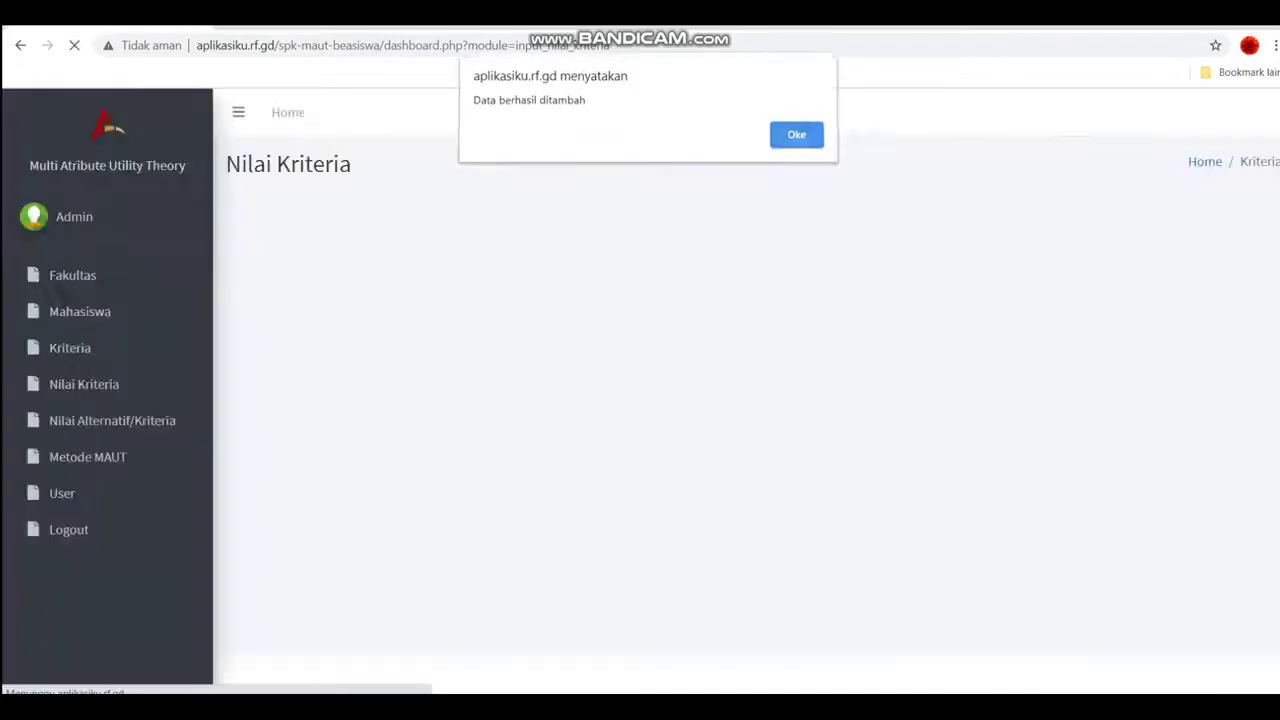
Add a third PENGHASILAN ORANGTUA Nilai Kriteria of >=3000000 DAN <5000000 with a Bobot of 3 and save it
{"action": "key", "text": "Return"}
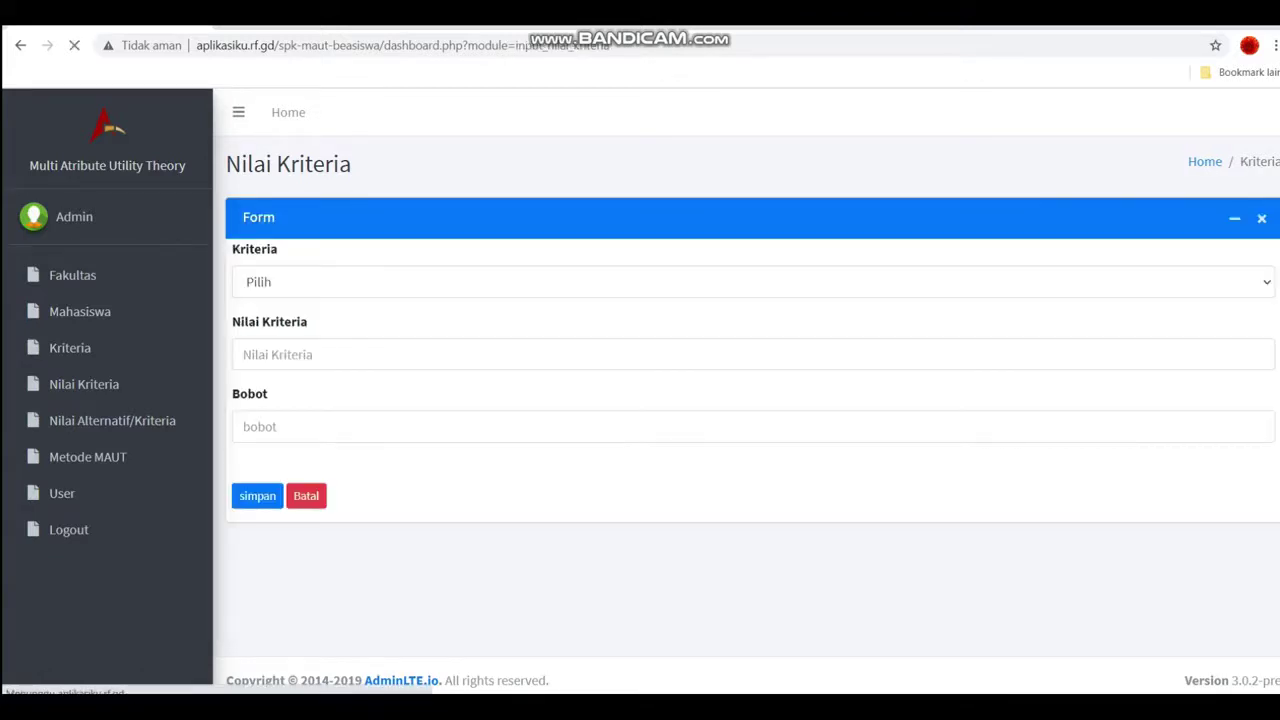
{"action": "left_click", "coordinate": [750, 281]}
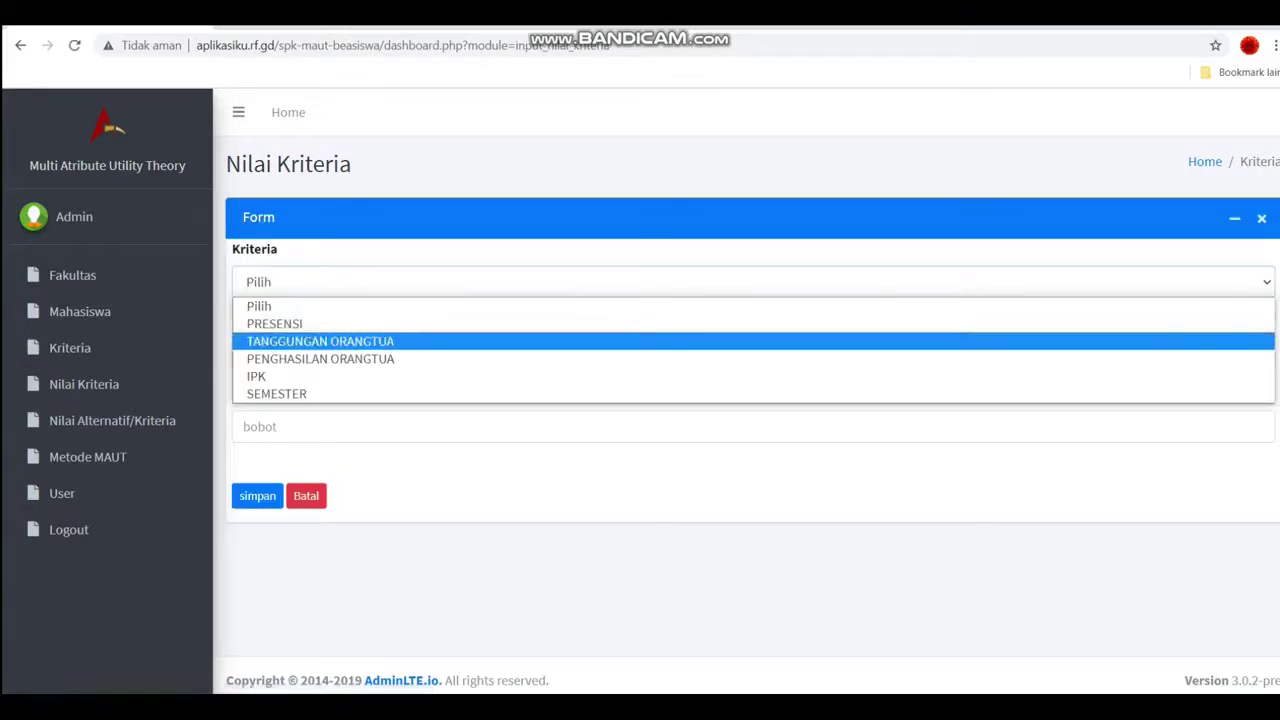
{"action": "left_click", "coordinate": [320, 358]}
{"action": "left_click", "coordinate": [300, 354]}
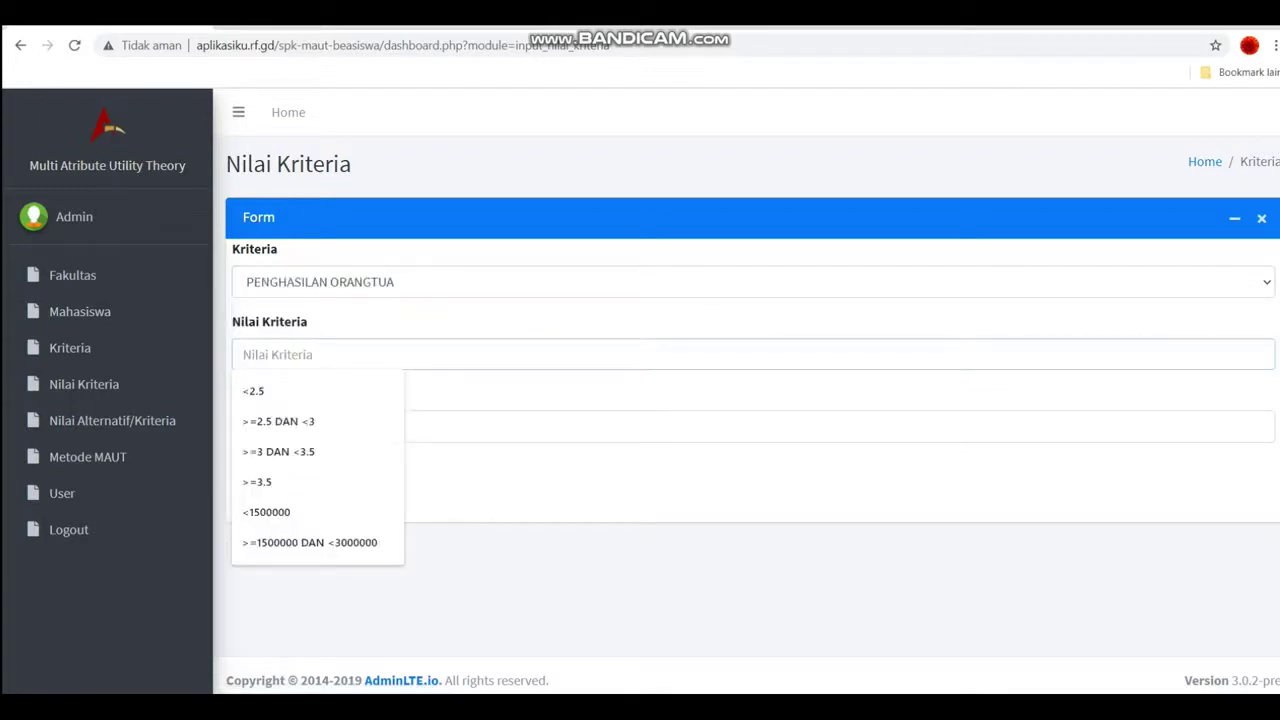
{"action": "type", "text": ">"}
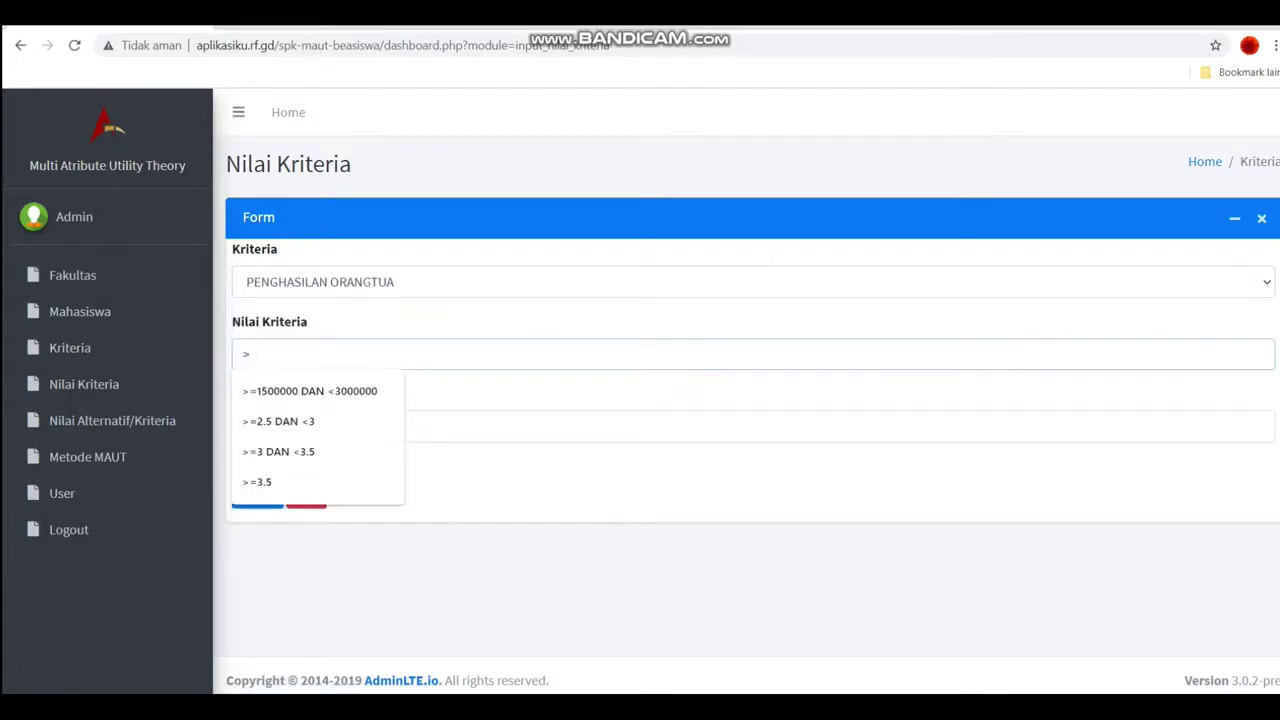
{"action": "type", "text": "=30000"}
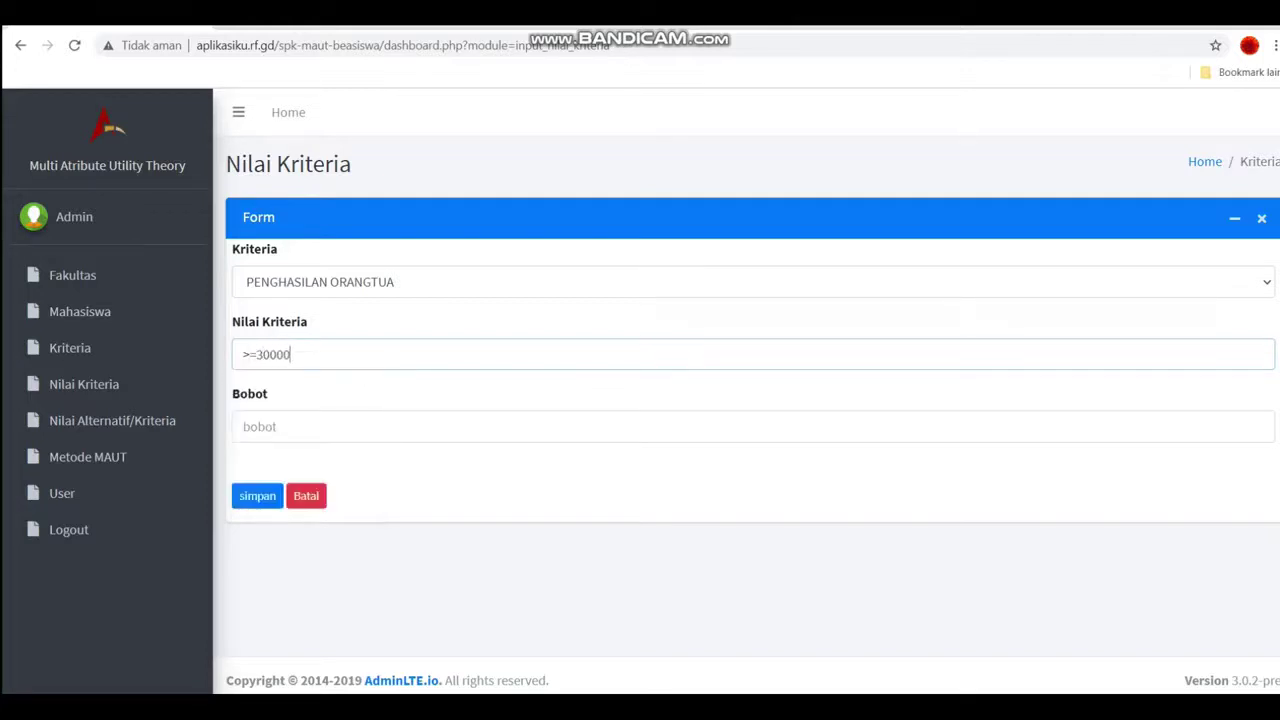
{"action": "type", "text": "00 DAN <5000000"}
{"action": "left_click", "coordinate": [300, 426]}
{"action": "type", "text": "3"}
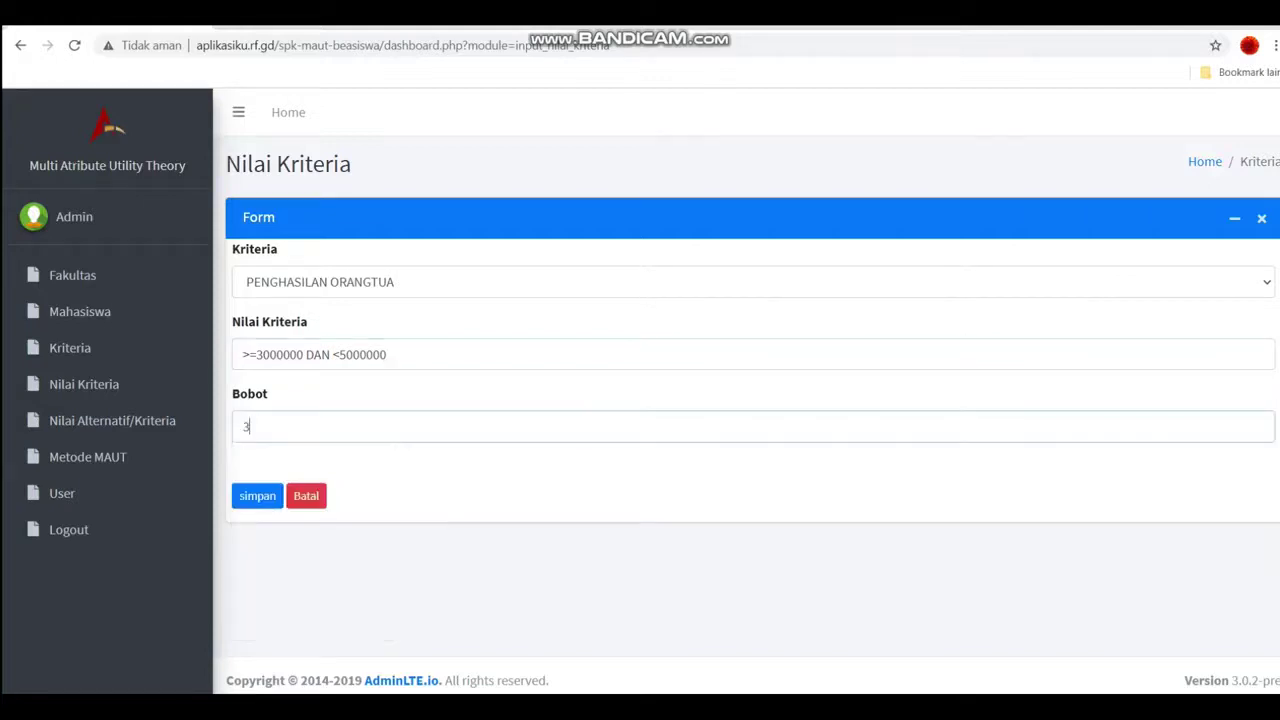
{"action": "key", "text": "Return"}
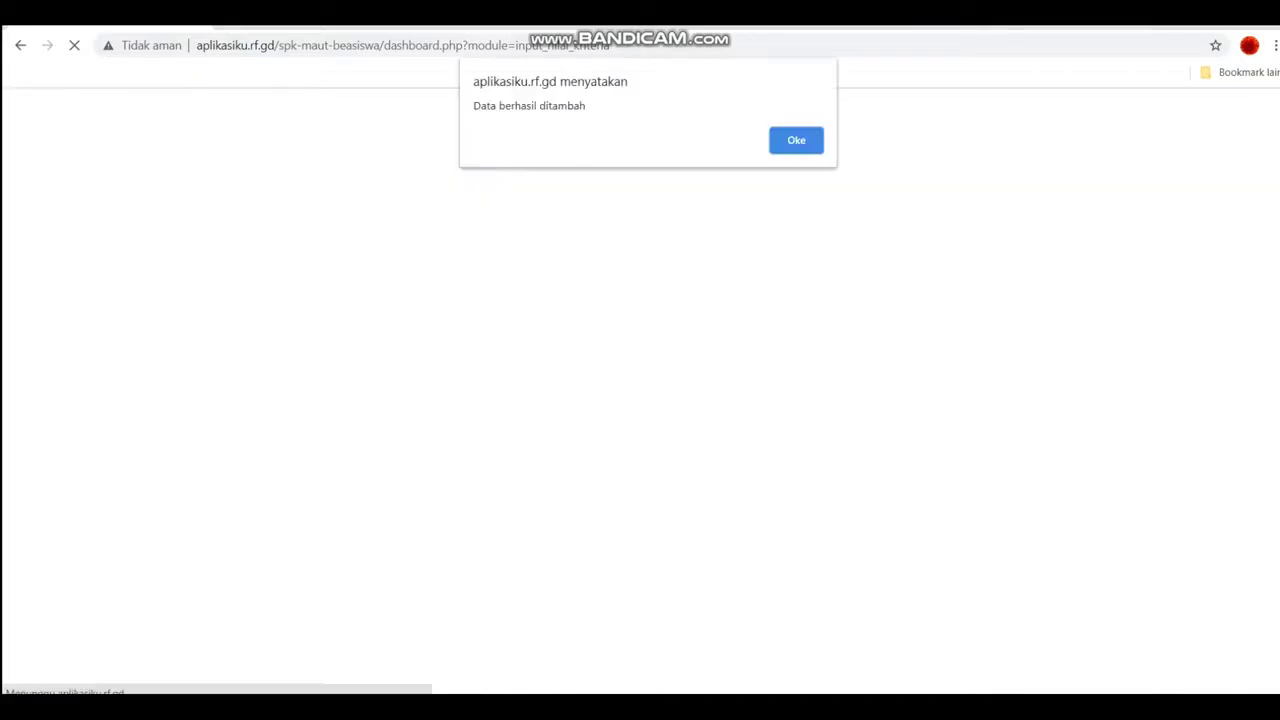
{"action": "key", "text": "Return"}
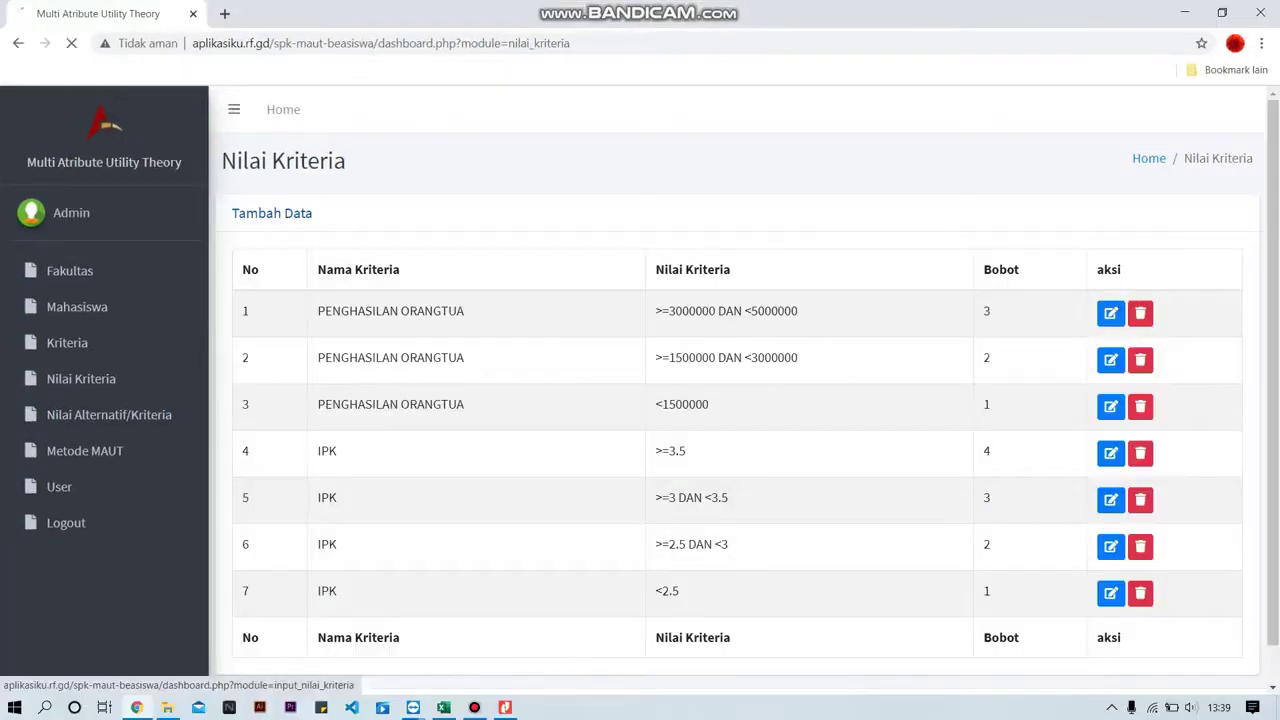
Add a fourth PENGHASILAN ORANGTUA Nilai Kriteria of >5000000 with a Bobot of 4 and save it
{"action": "left_click", "coordinate": [271, 213]}
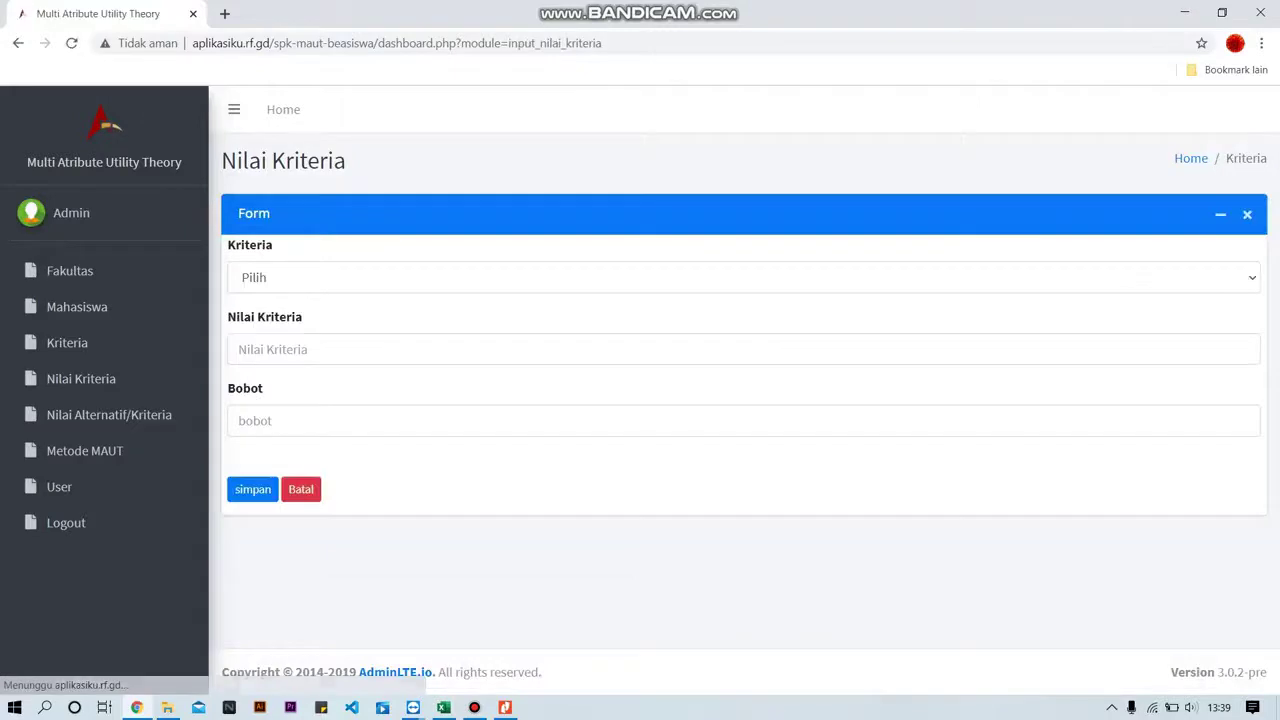
{"action": "left_click", "coordinate": [744, 277]}
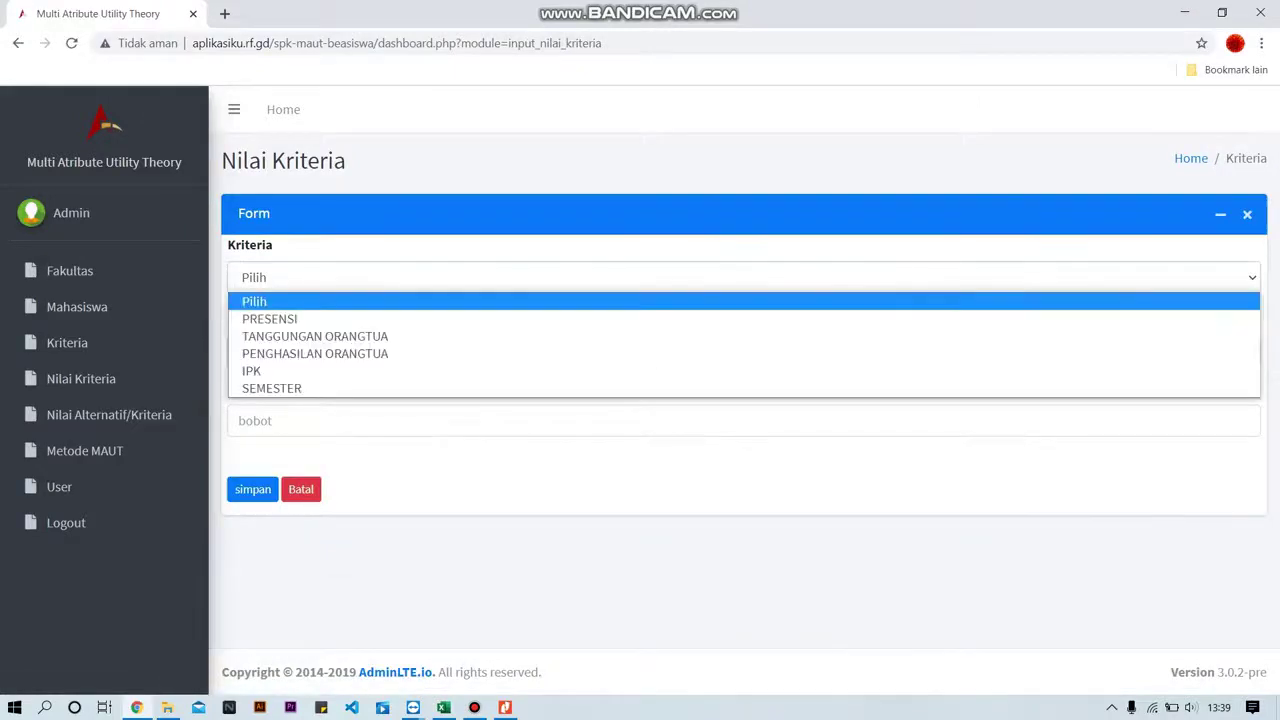
{"action": "key", "text": "Return"}
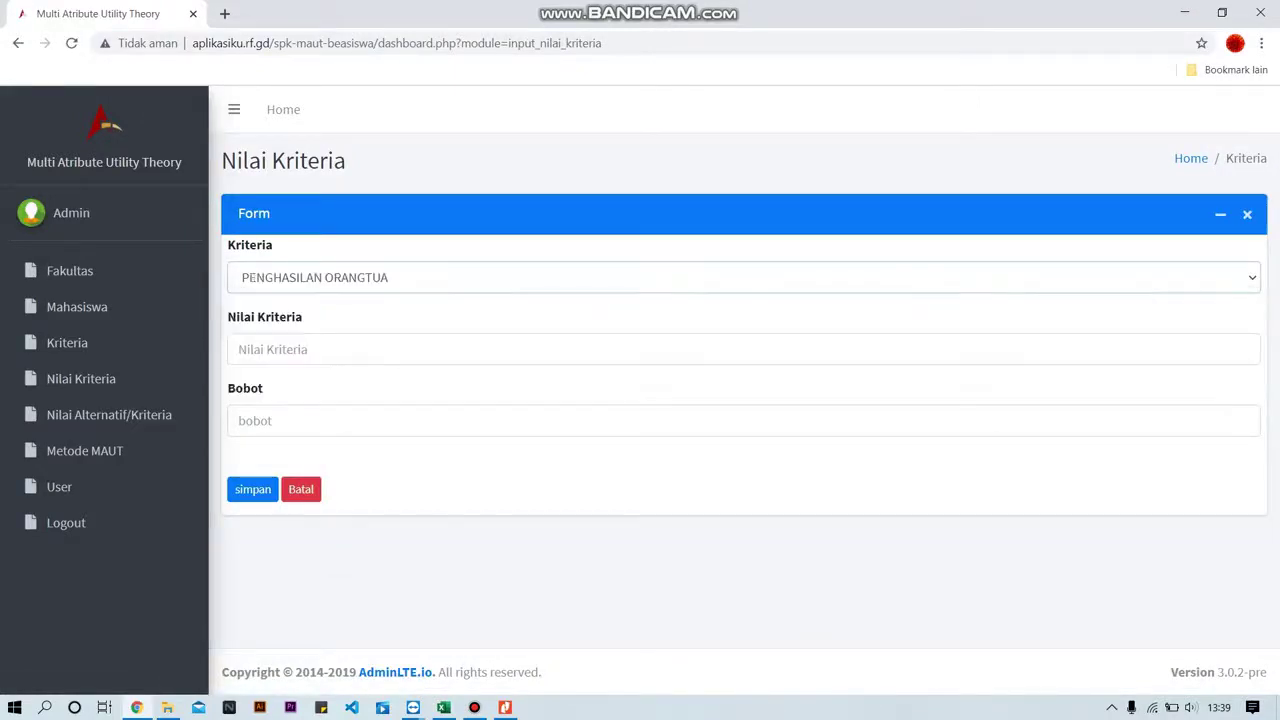
{"action": "left_click", "coordinate": [320, 349]}
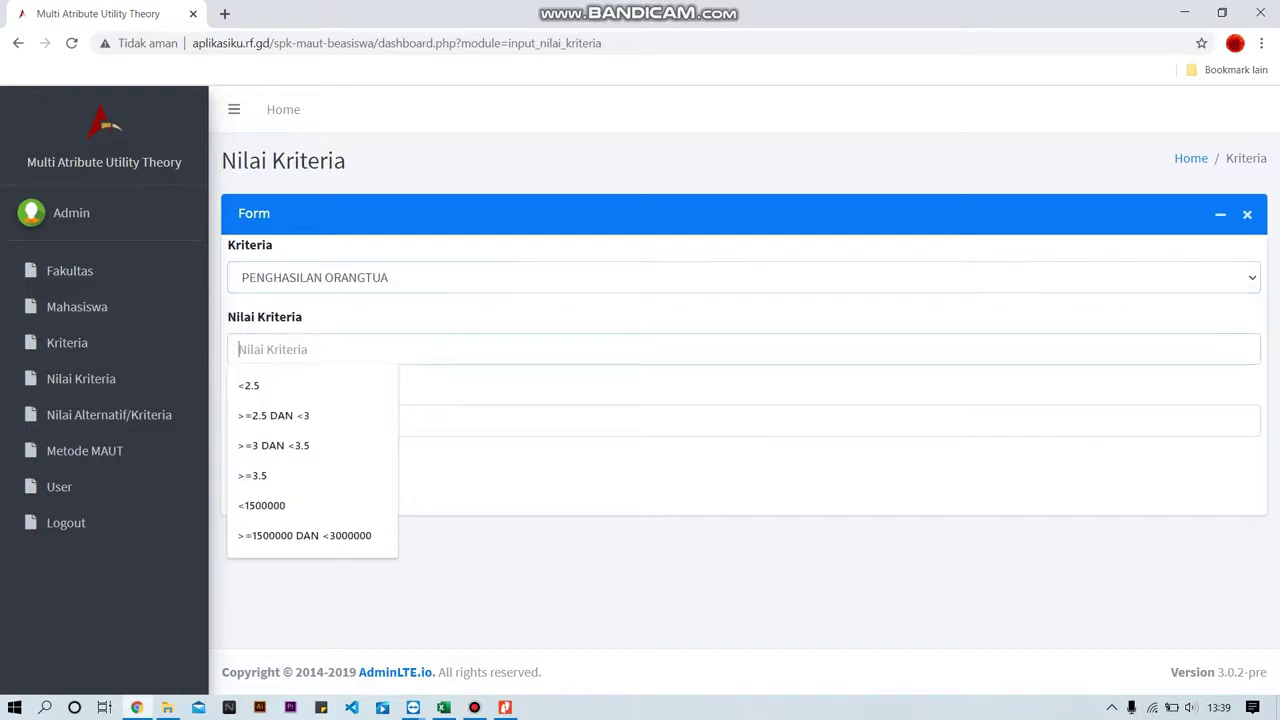
{"action": "type", "text": ">"}
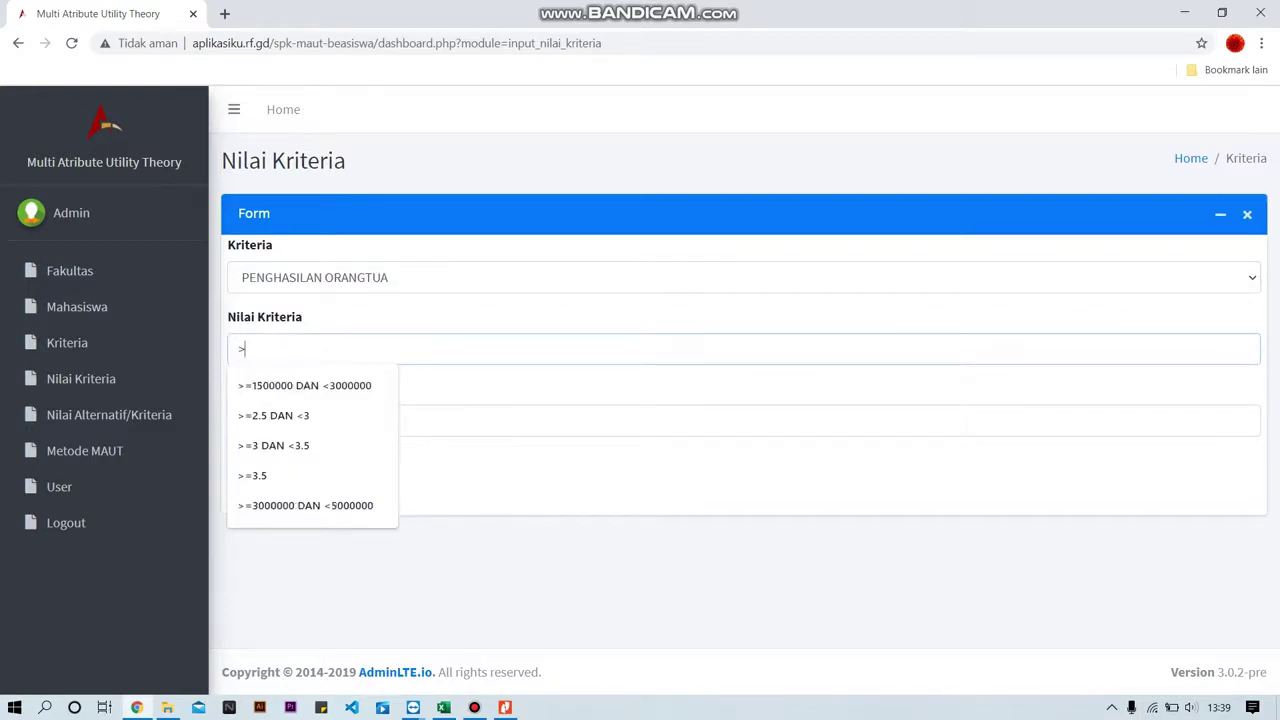
{"action": "type", "text": "5"}
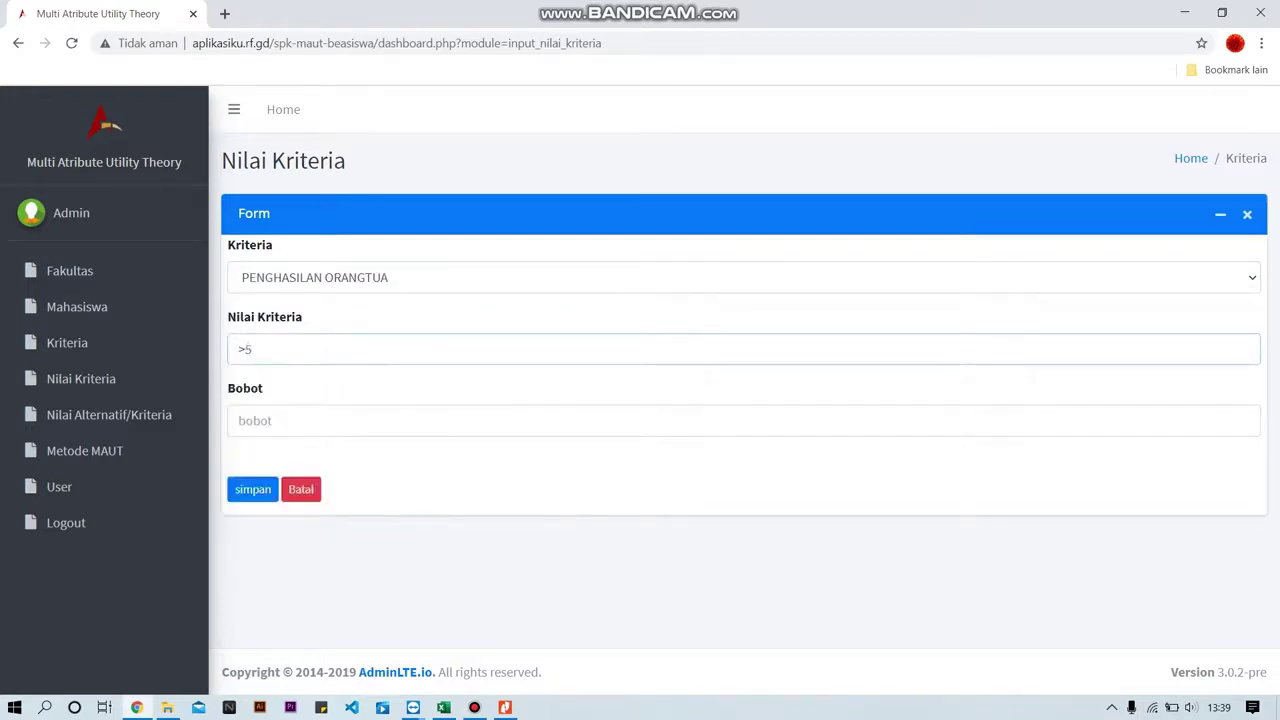
{"action": "type", "text": "000000"}
{"action": "key", "text": "Tab"}
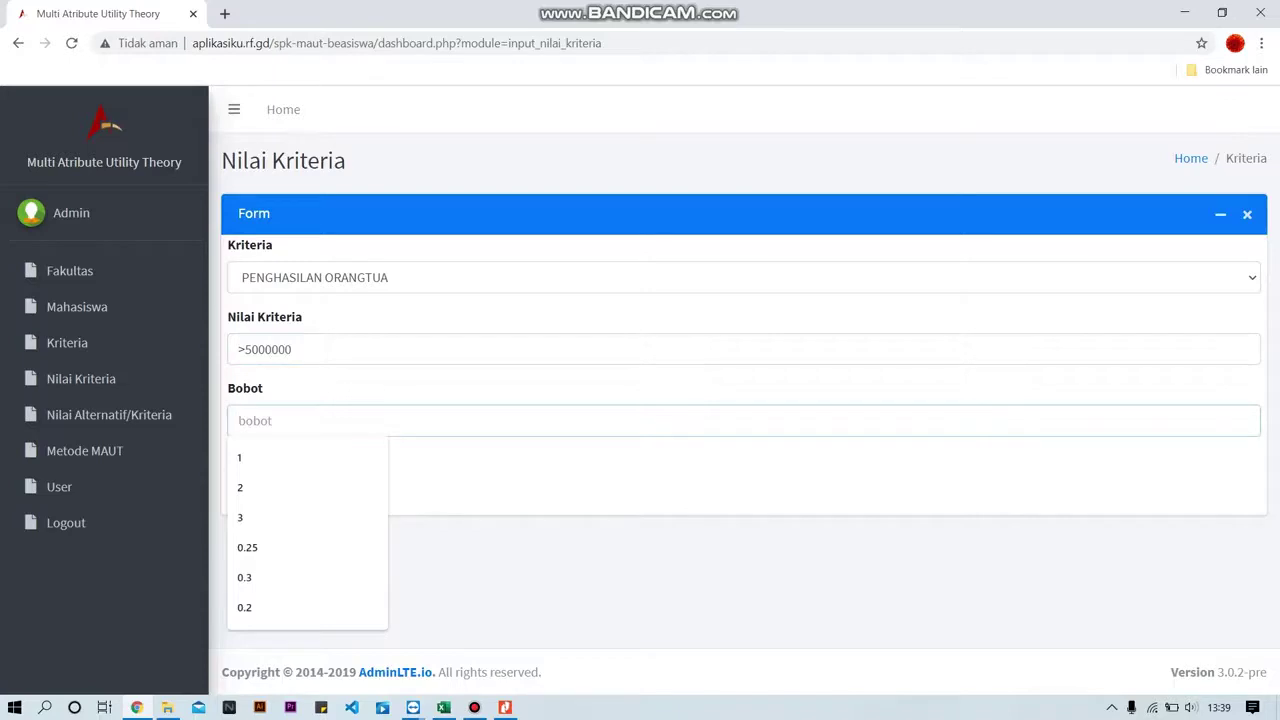
{"action": "type", "text": "4"}
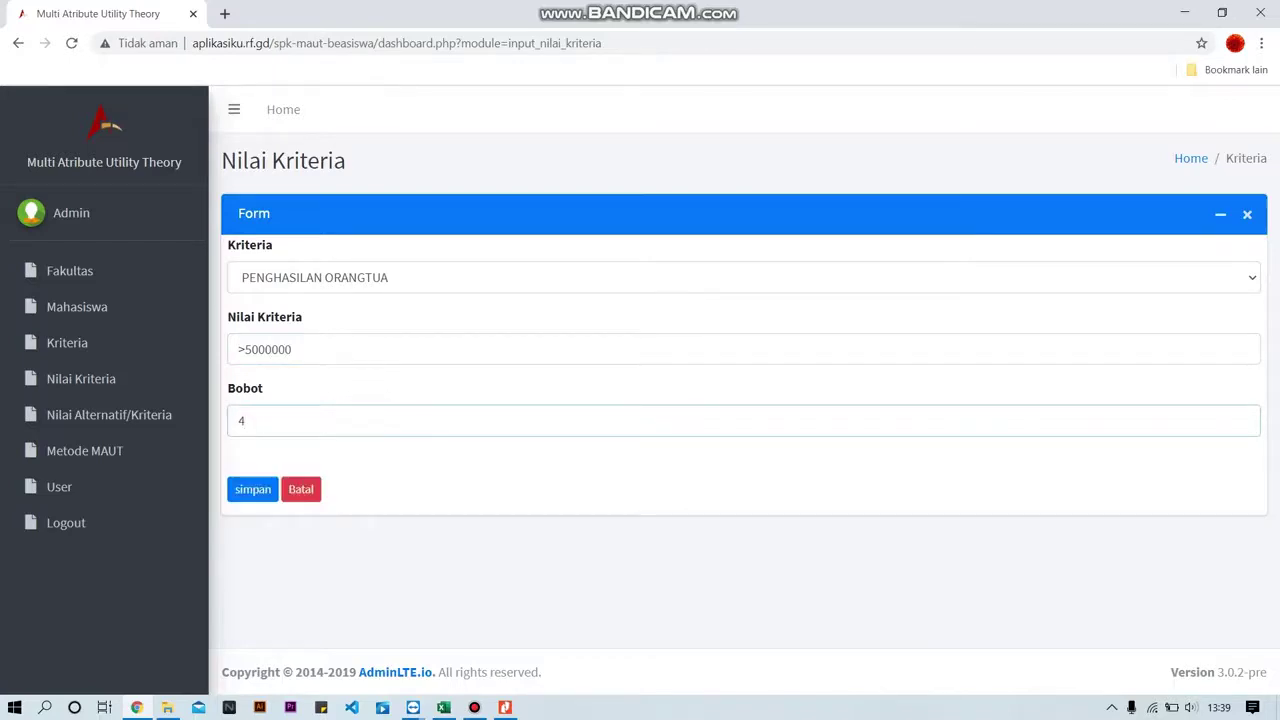
{"action": "key", "text": "Return"}
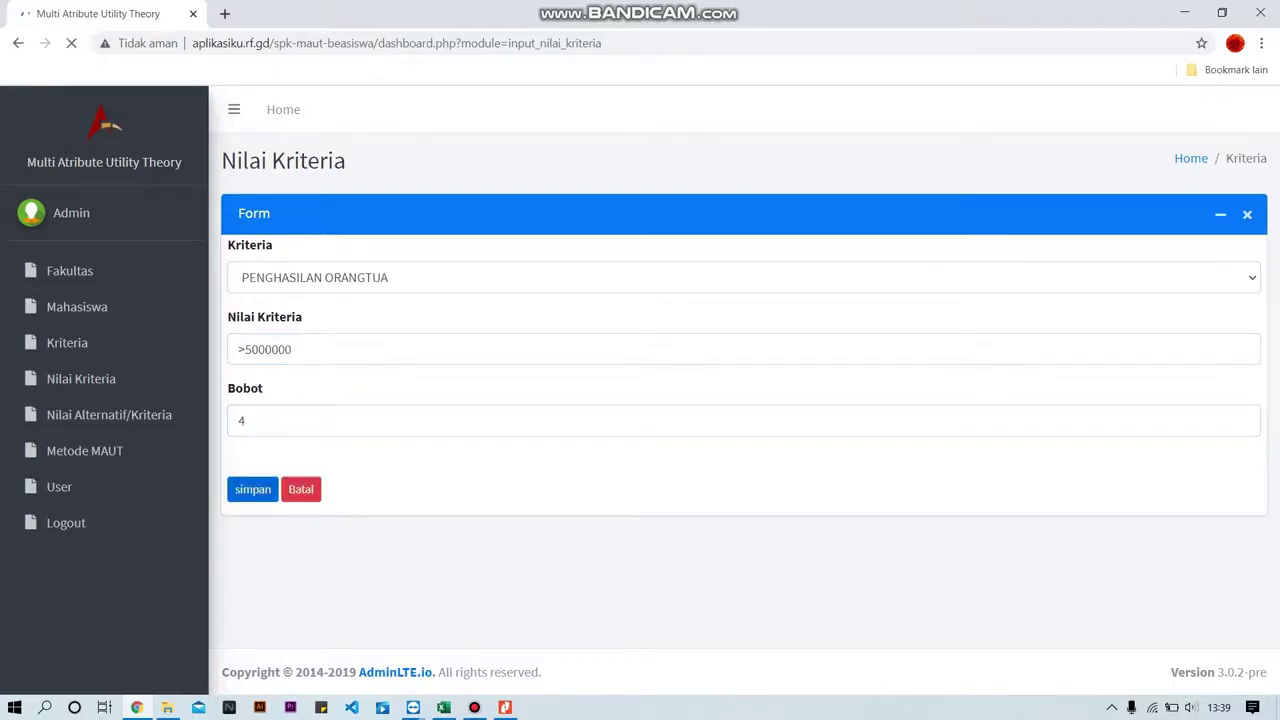
{"action": "key", "text": "Return"}
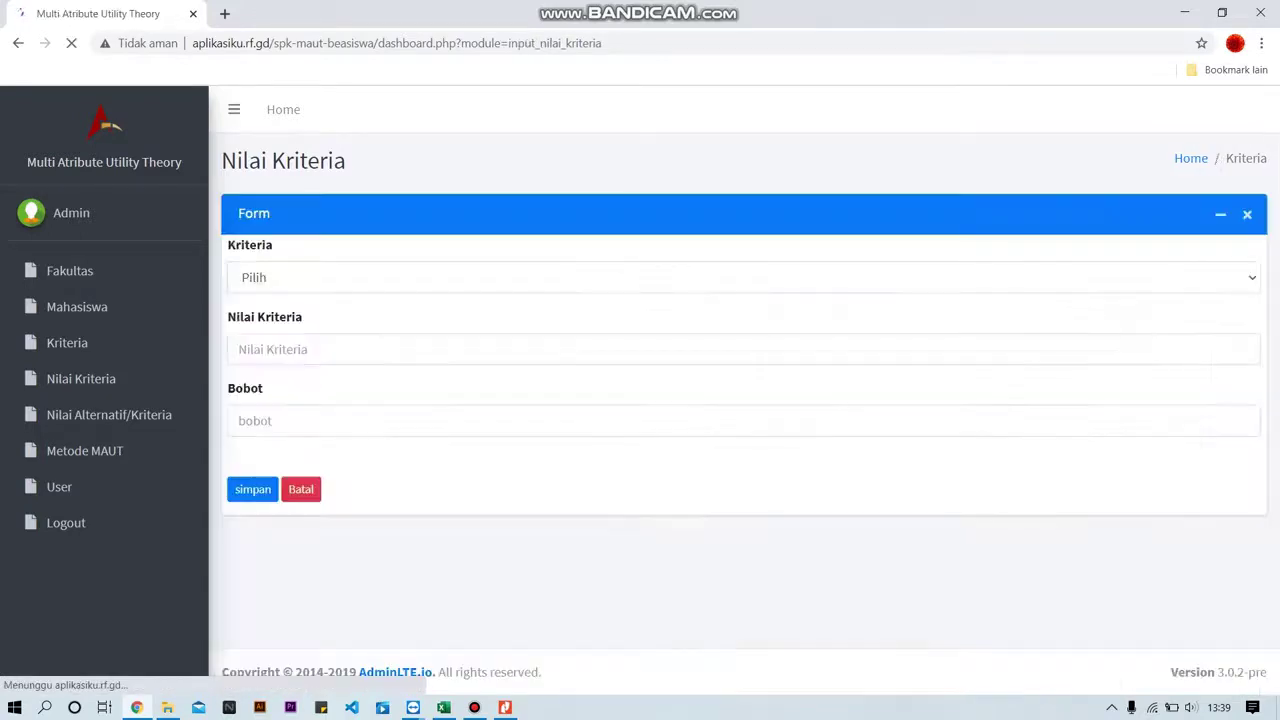
Add a Nilai Kriteria of JUMLAH 1 with a Bobot of 1 for the TANGGUNGAN ORANGTUA criterion and save it
{"action": "left_click", "coordinate": [400, 277]}
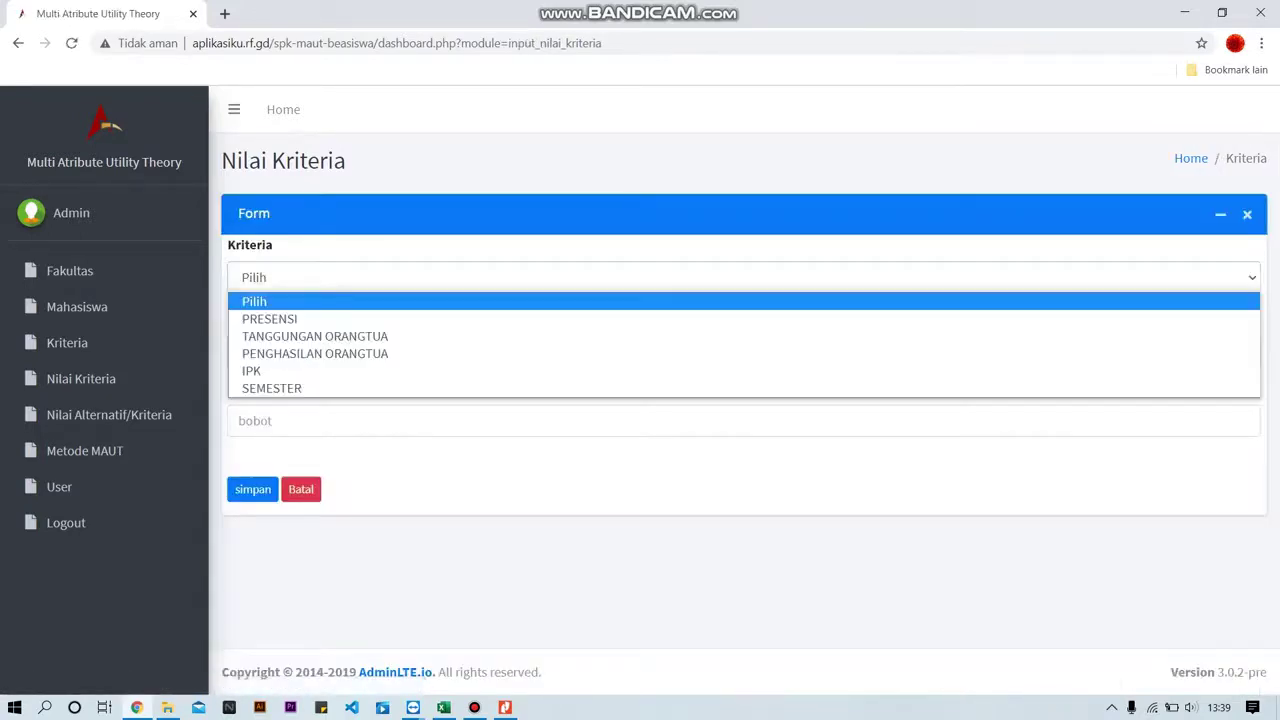
{"action": "left_click", "coordinate": [400, 336]}
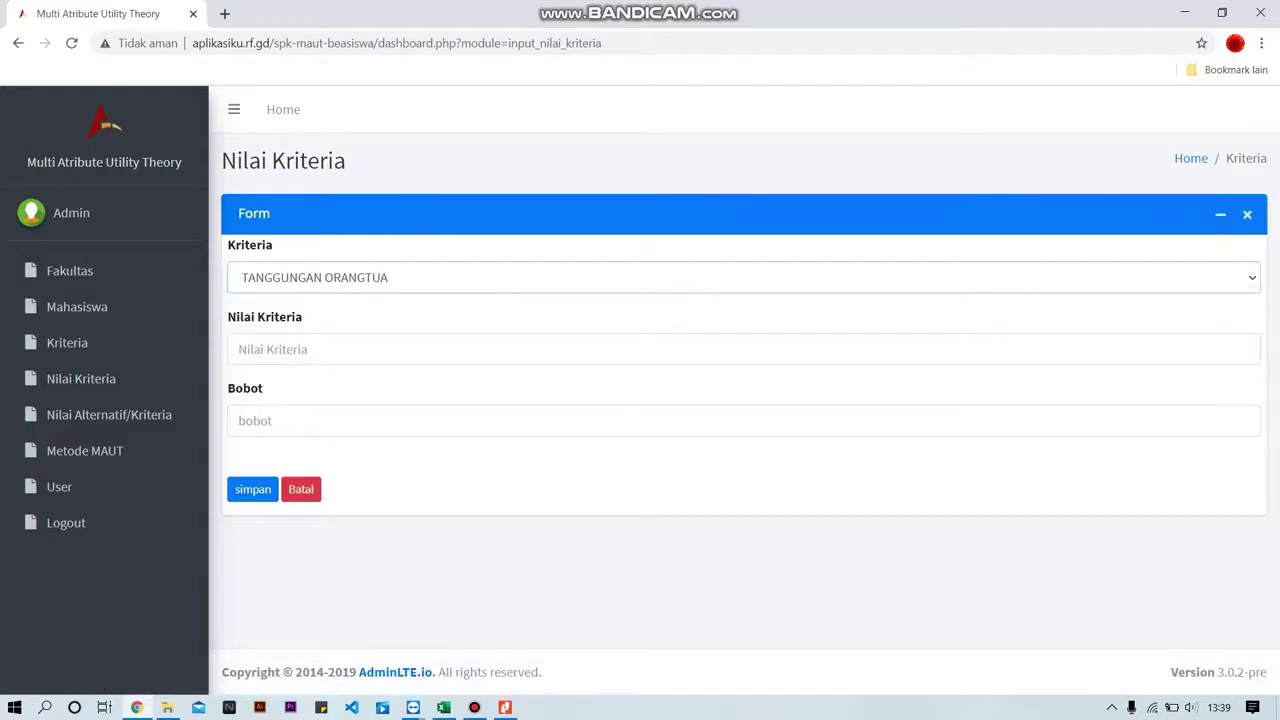
{"action": "left_click", "coordinate": [400, 349]}
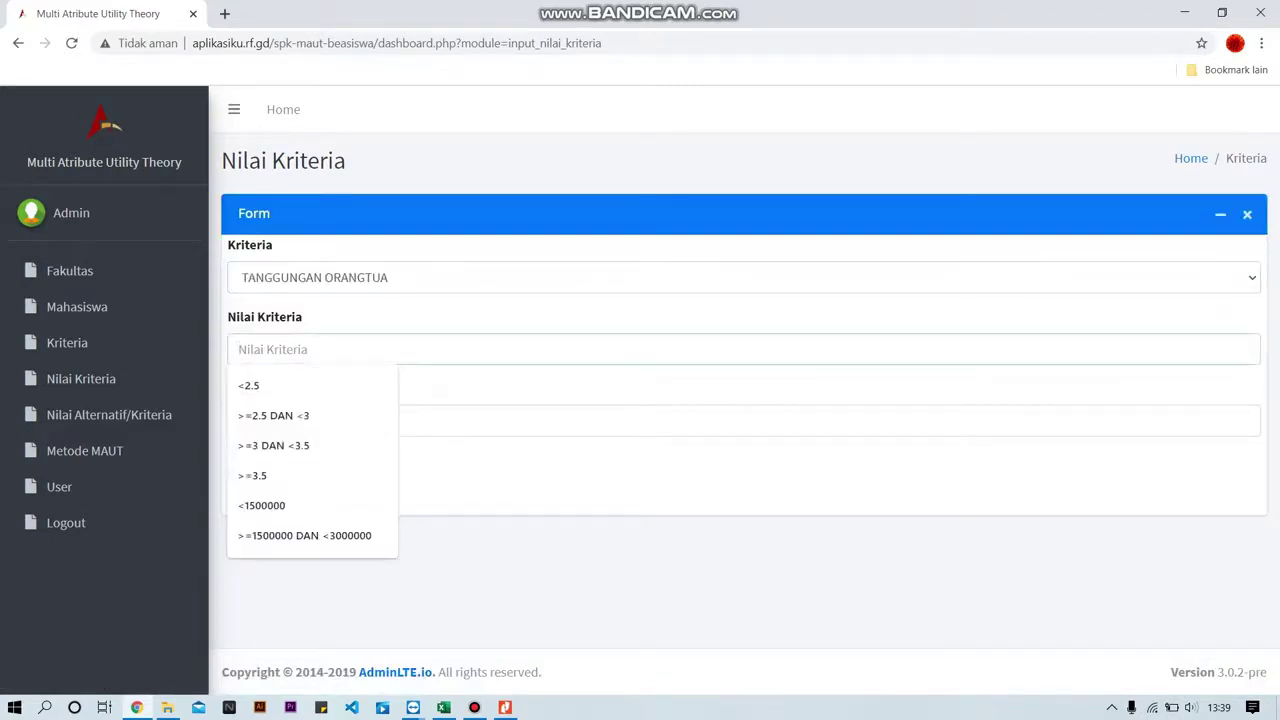
{"action": "type", "text": "JU"}
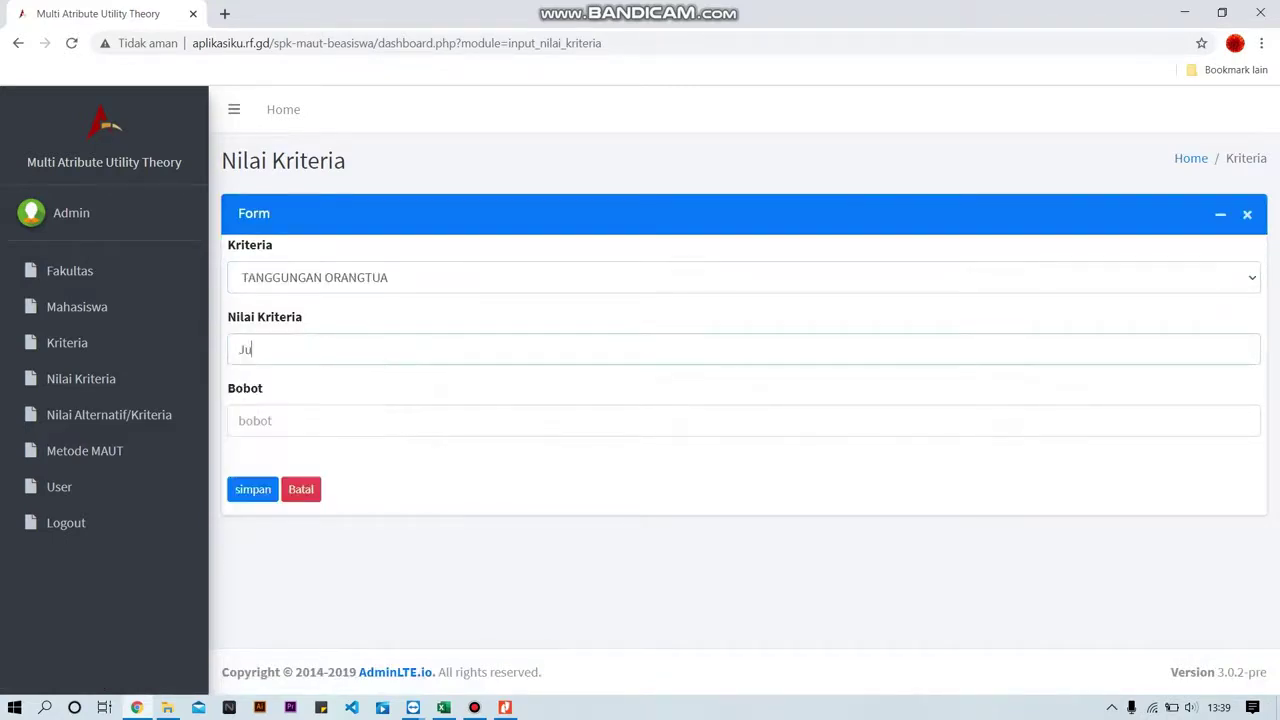
{"action": "type", "text": "MLAH 1"}
{"action": "left_click", "coordinate": [400, 421]}
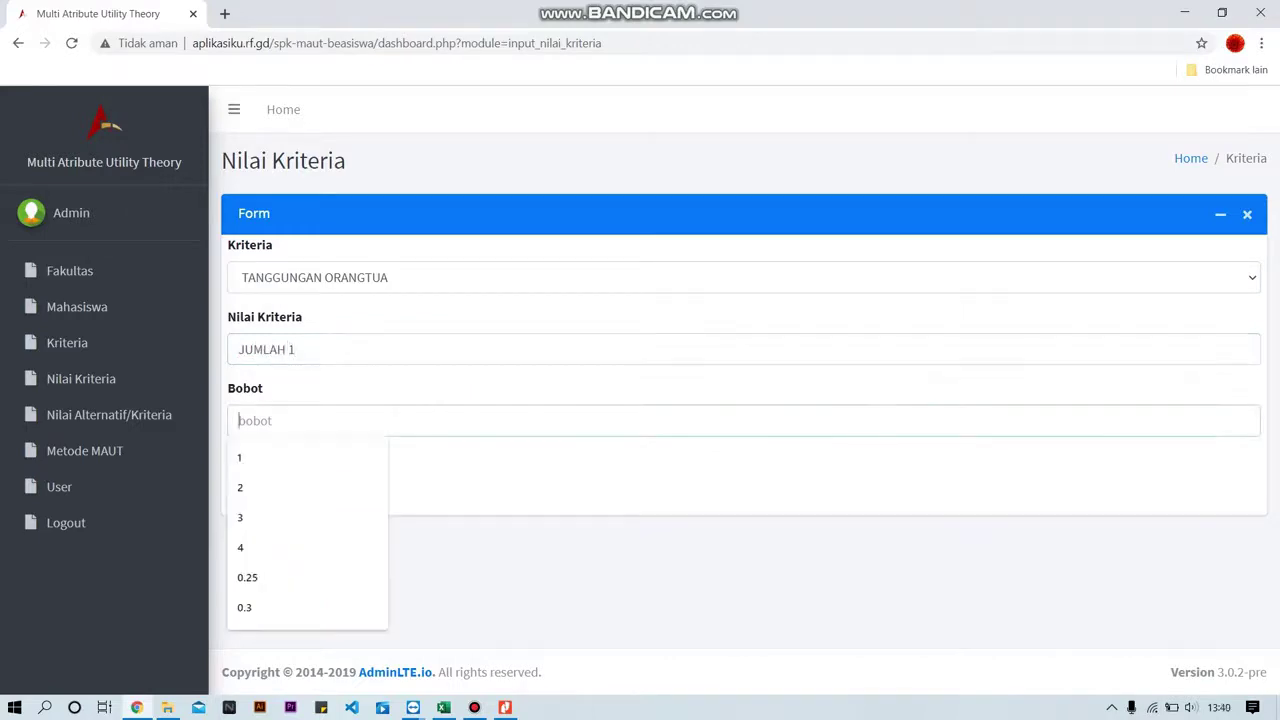
{"action": "key", "text": "Down"}
{"action": "key", "text": "Return"}
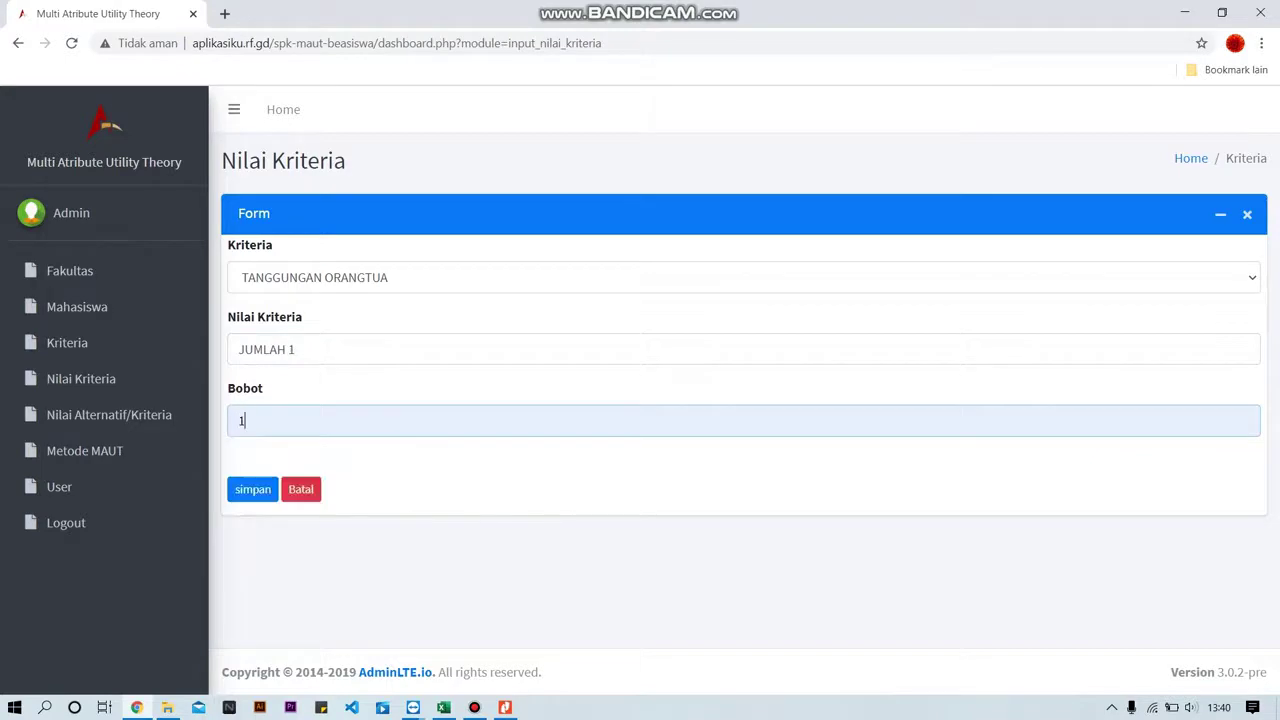
{"action": "key", "text": "Return"}
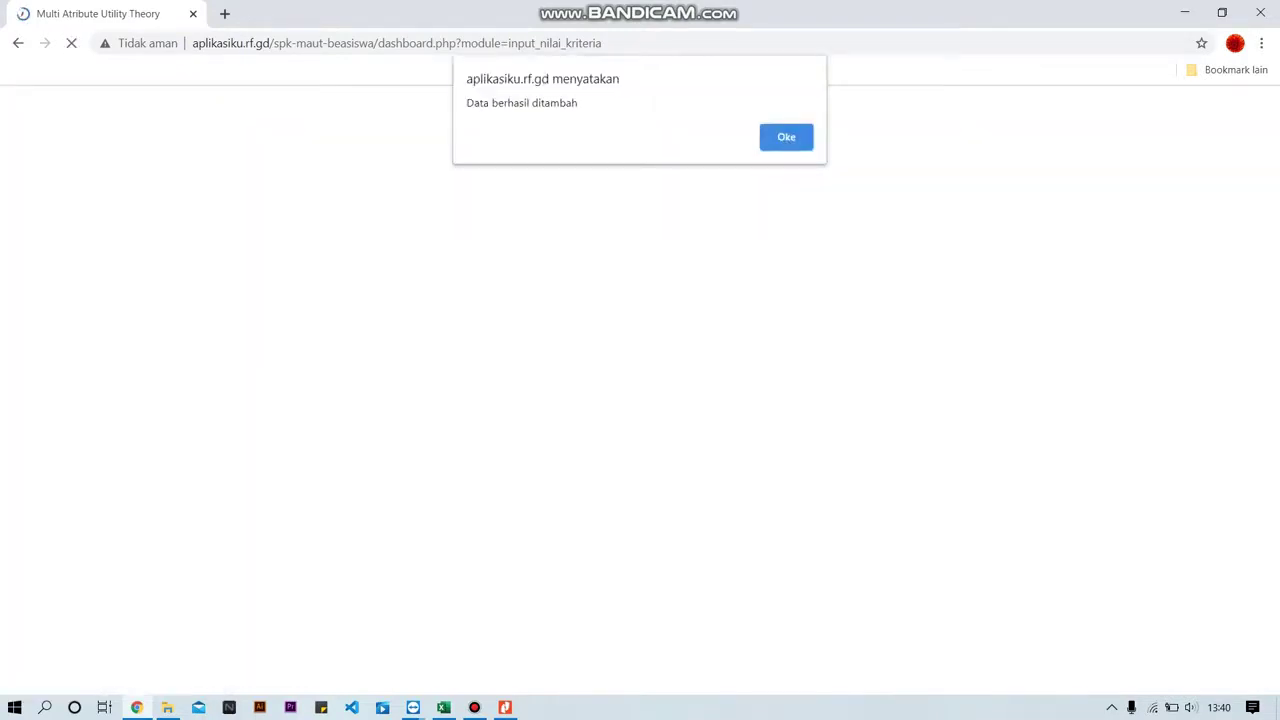
{"action": "key", "text": "Return"}
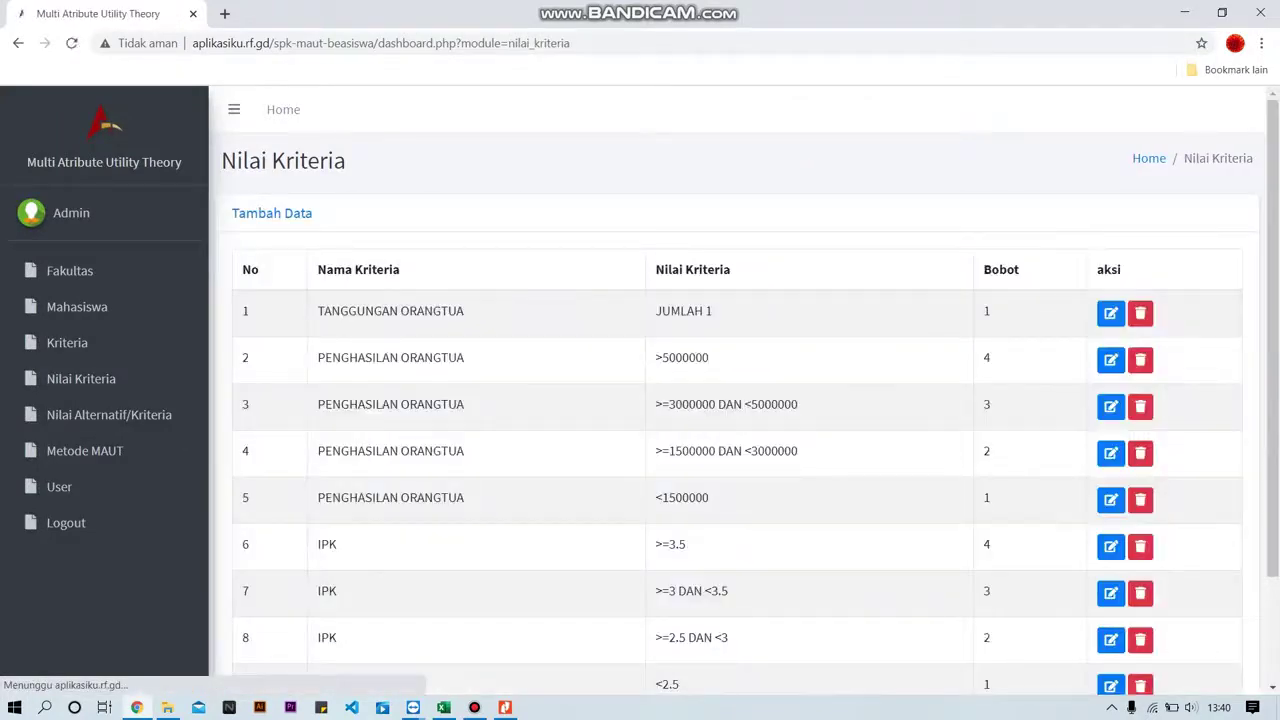
Add a second TANGGUNGAN ORANGTUA Nilai Kriteria of JUMLAH 2 with a Bobot of 2 and save it
{"action": "left_click", "coordinate": [272, 213]}
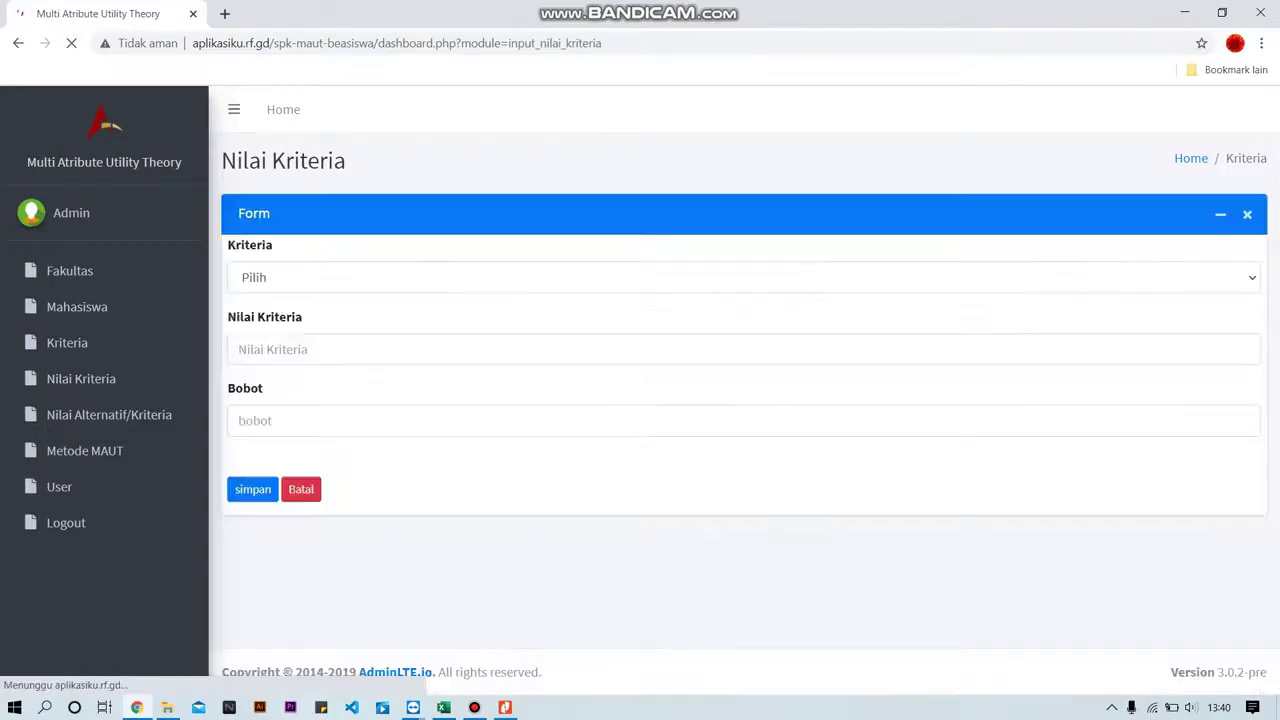
{"action": "left_click", "coordinate": [330, 278]}
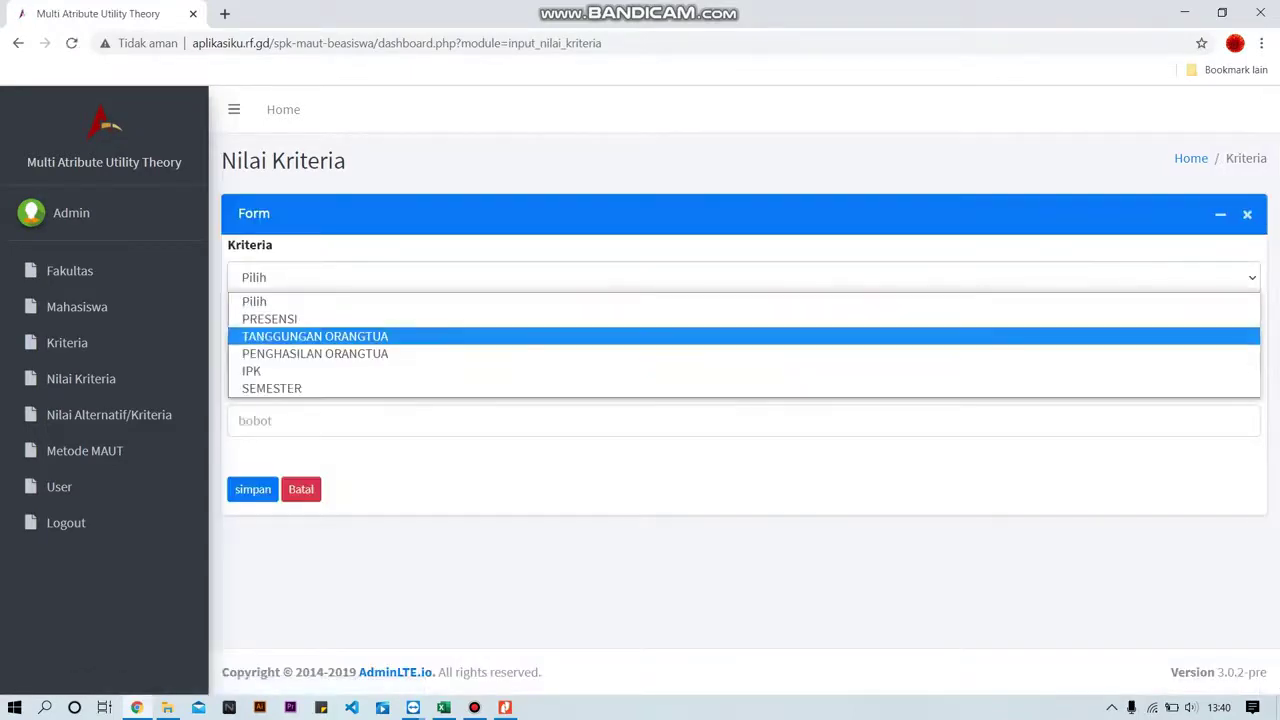
{"action": "left_click", "coordinate": [316, 337]}
{"action": "left_click", "coordinate": [316, 348]}
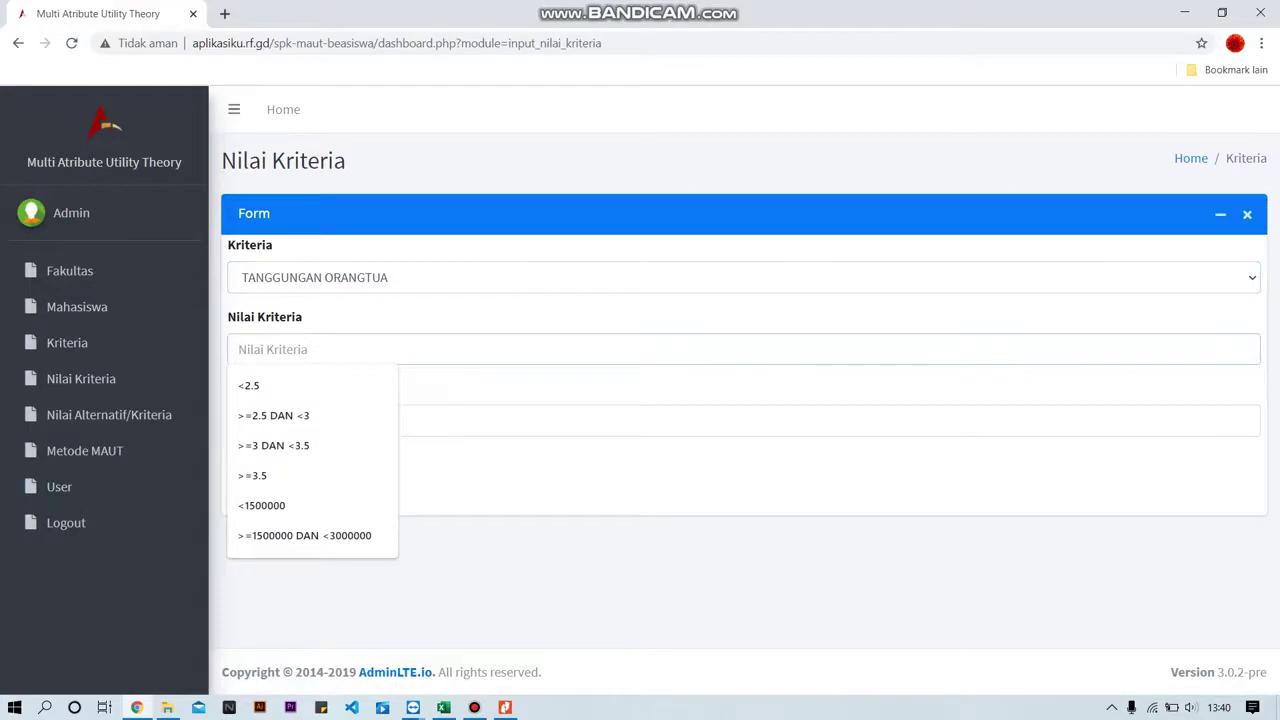
{"action": "type", "text": "JUMLAH"}
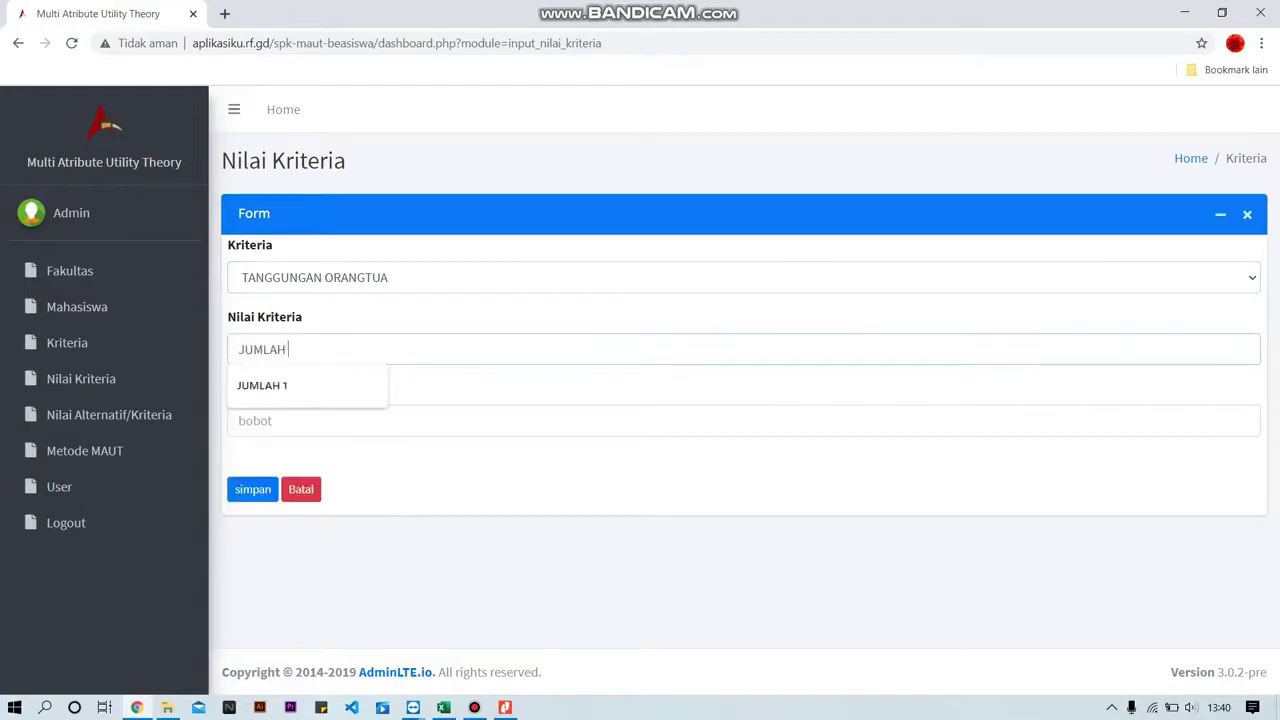
{"action": "type", "text": " 2"}
{"action": "left_click", "coordinate": [300, 420]}
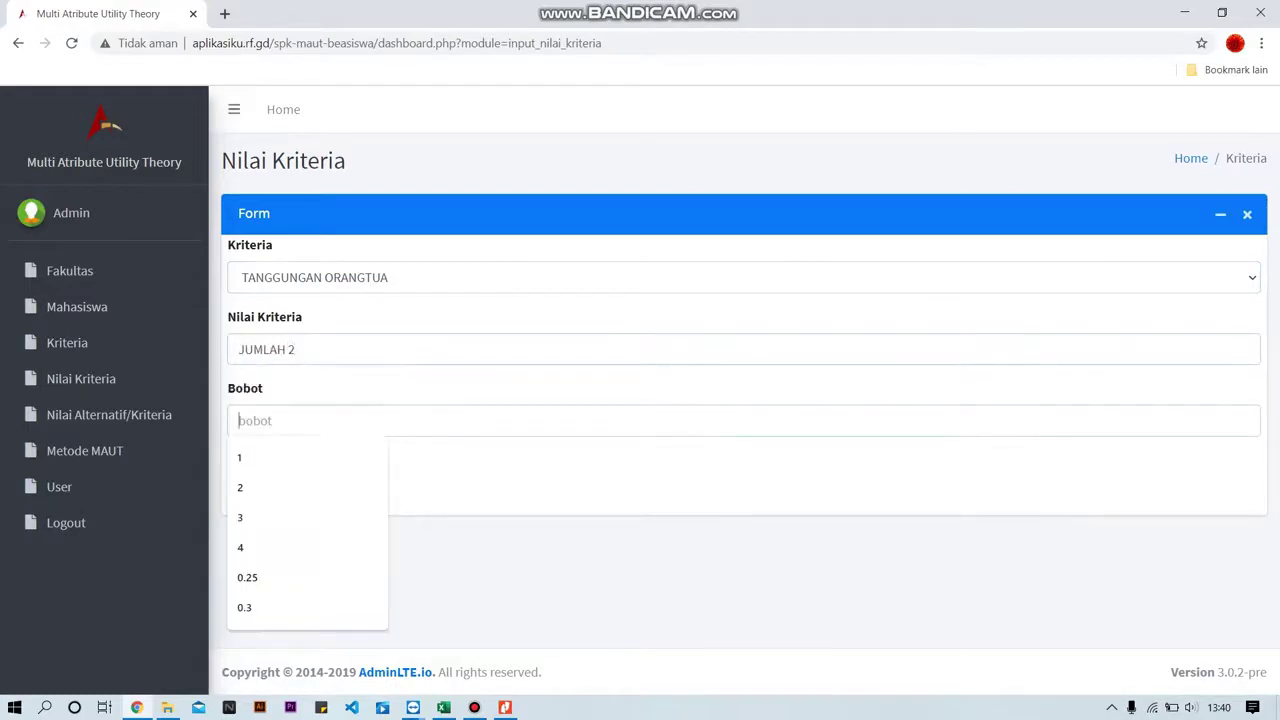
{"action": "type", "text": "2"}
{"action": "left_click", "coordinate": [252, 489]}
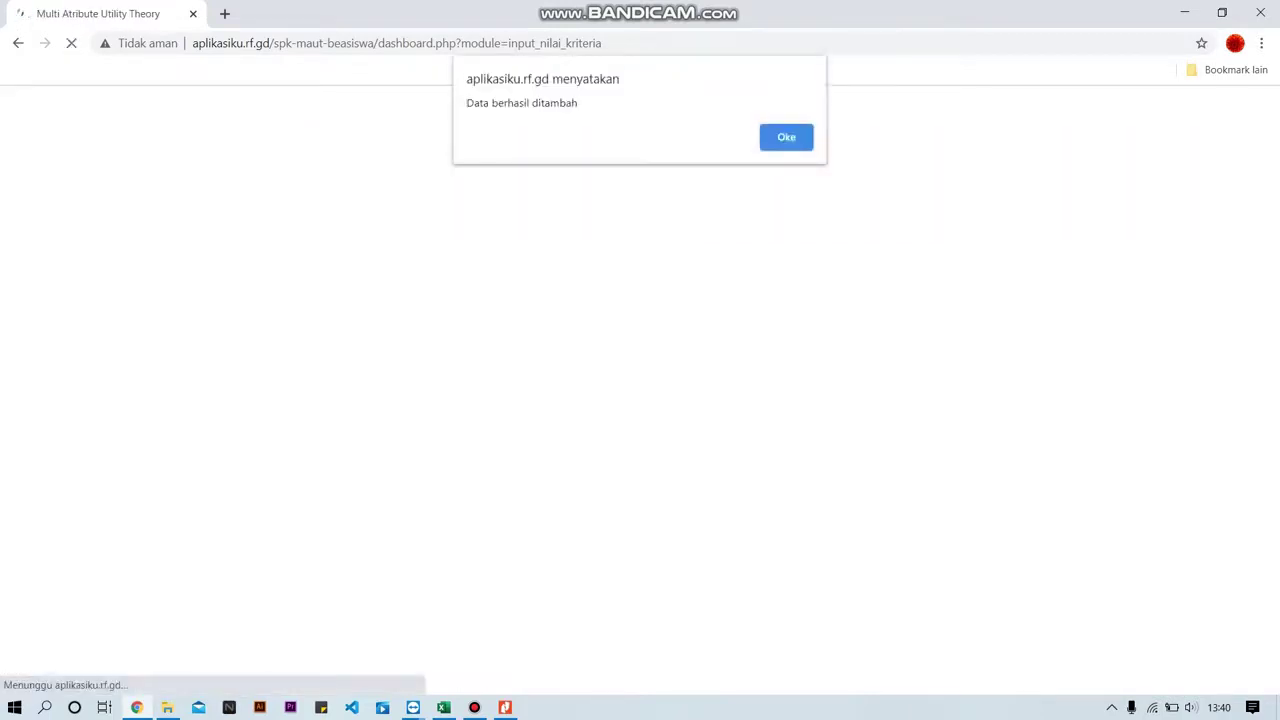
{"action": "key", "text": "Return"}
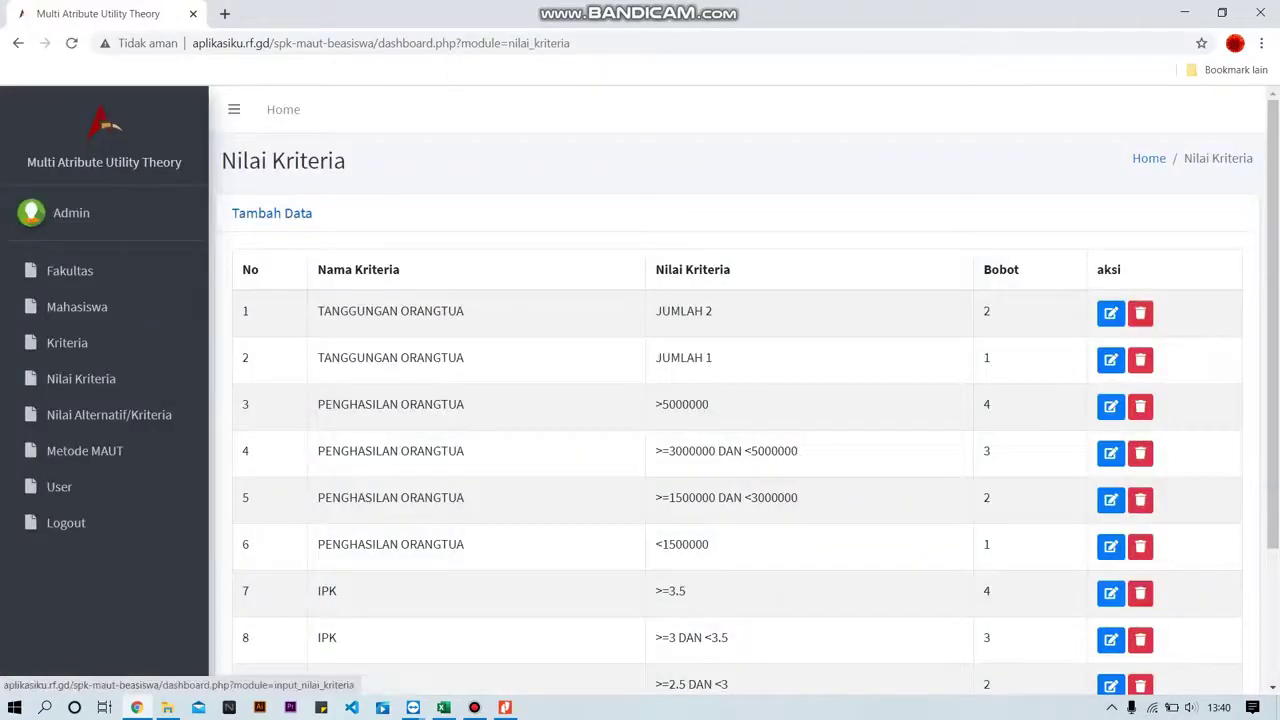
Add a third TANGGUNGAN ORANGTUA Nilai Kriteria of JUMLAH 3 with a Bobot of 3 and save it
{"action": "left_click", "coordinate": [272, 213]}
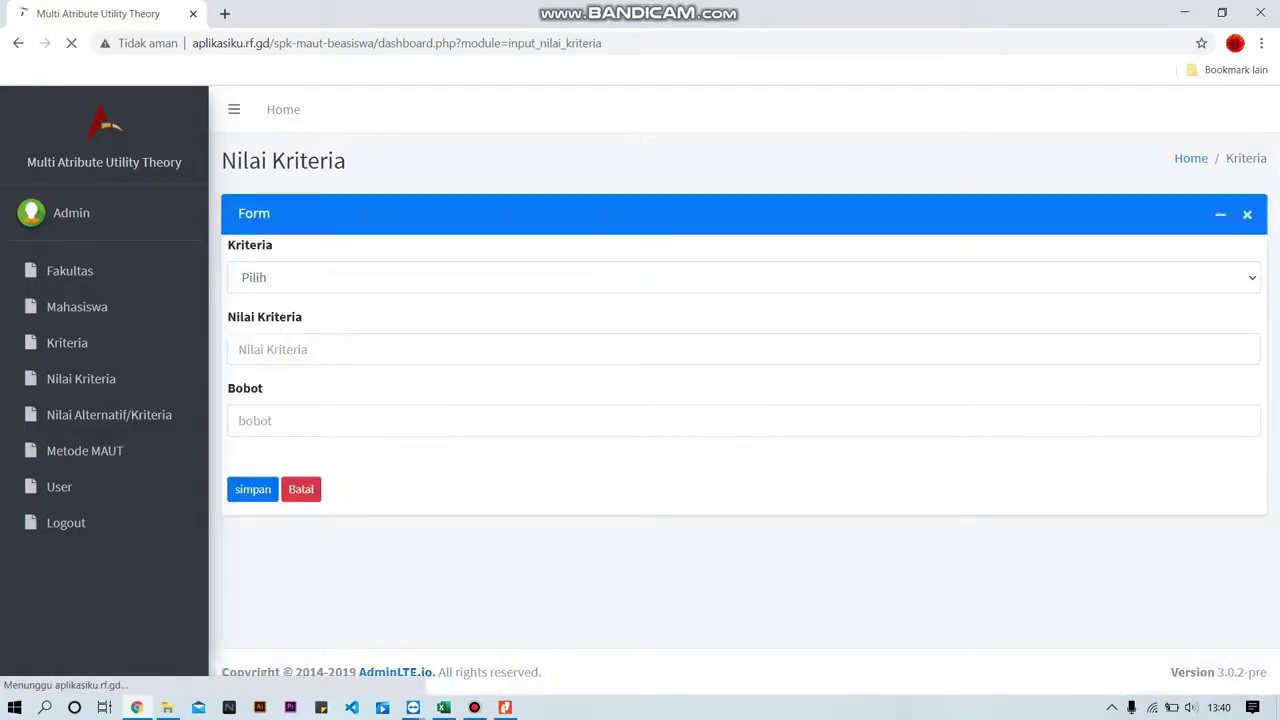
{"action": "left_click", "coordinate": [300, 278]}
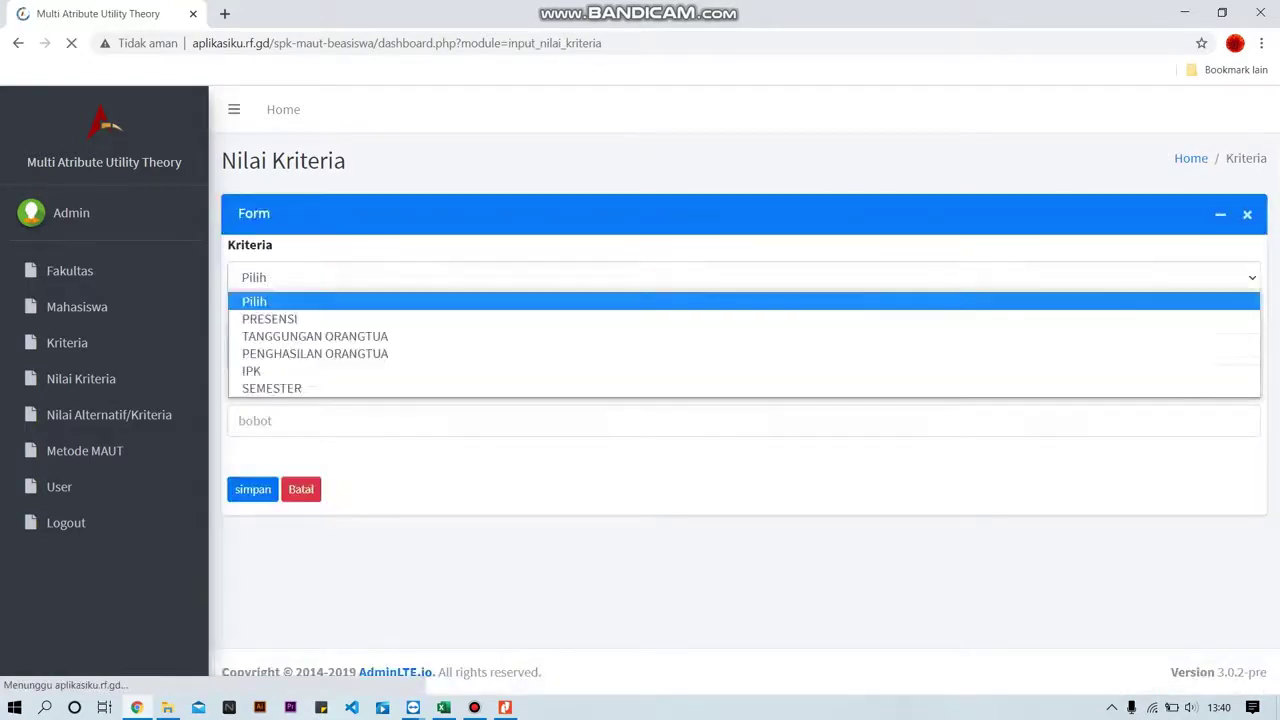
{"action": "left_click", "coordinate": [300, 336]}
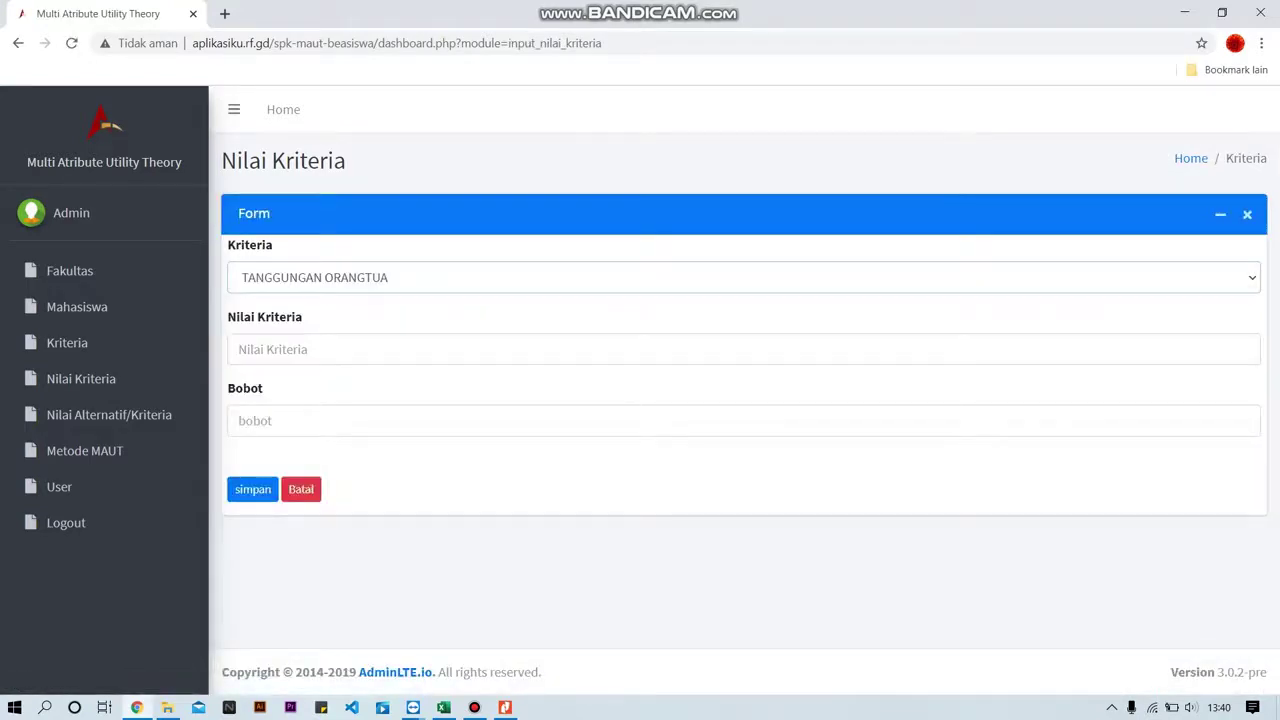
{"action": "left_click", "coordinate": [300, 349]}
{"action": "type", "text": "JUML"}
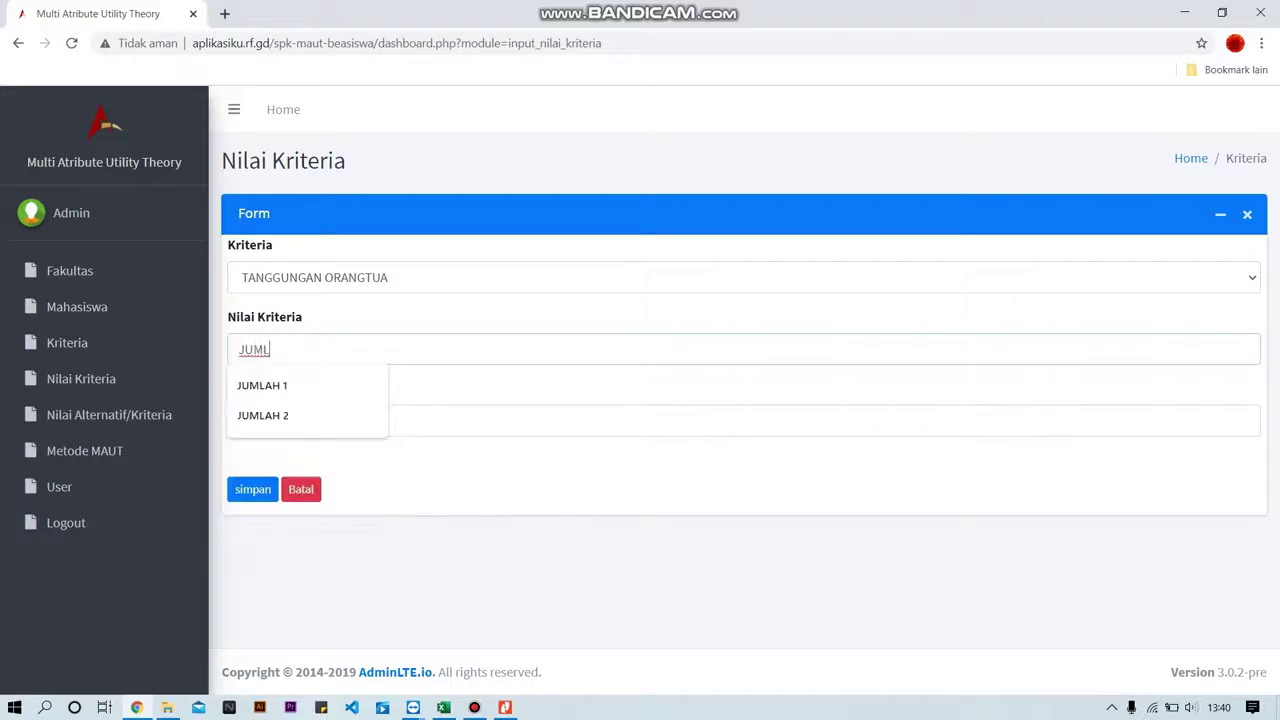
{"action": "type", "text": "AH 3"}
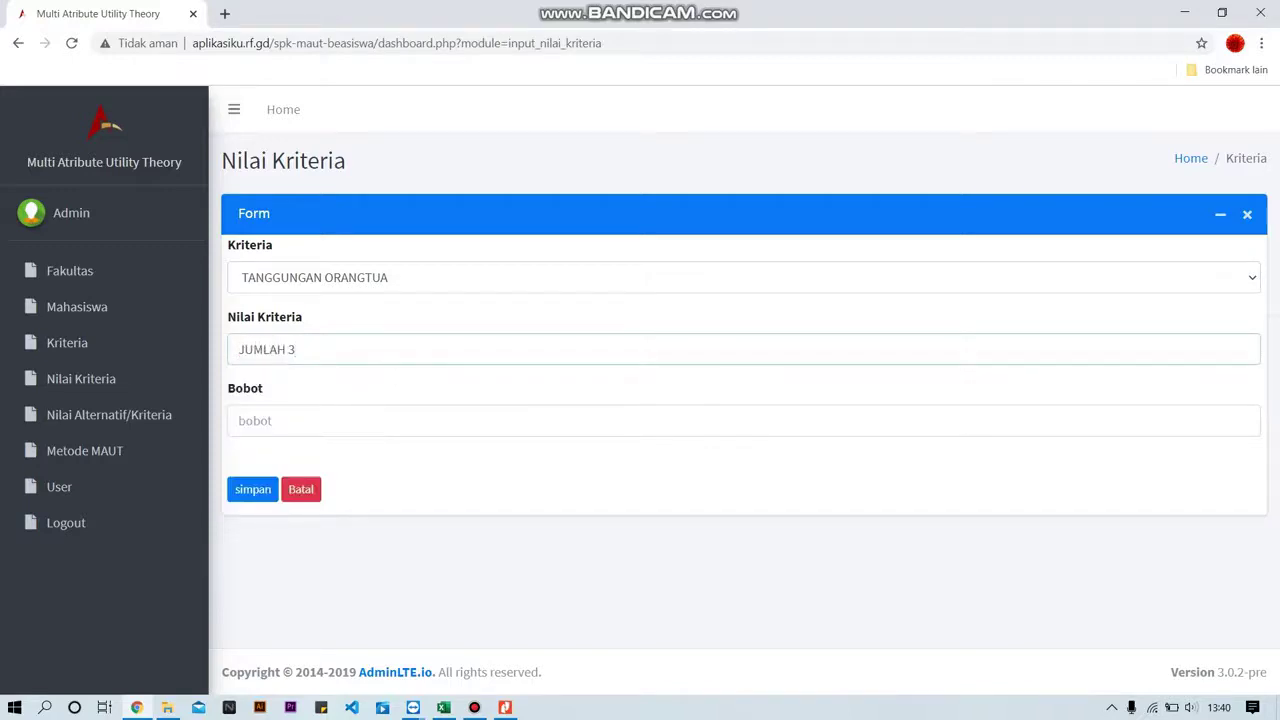
{"action": "type", "text": "3"}
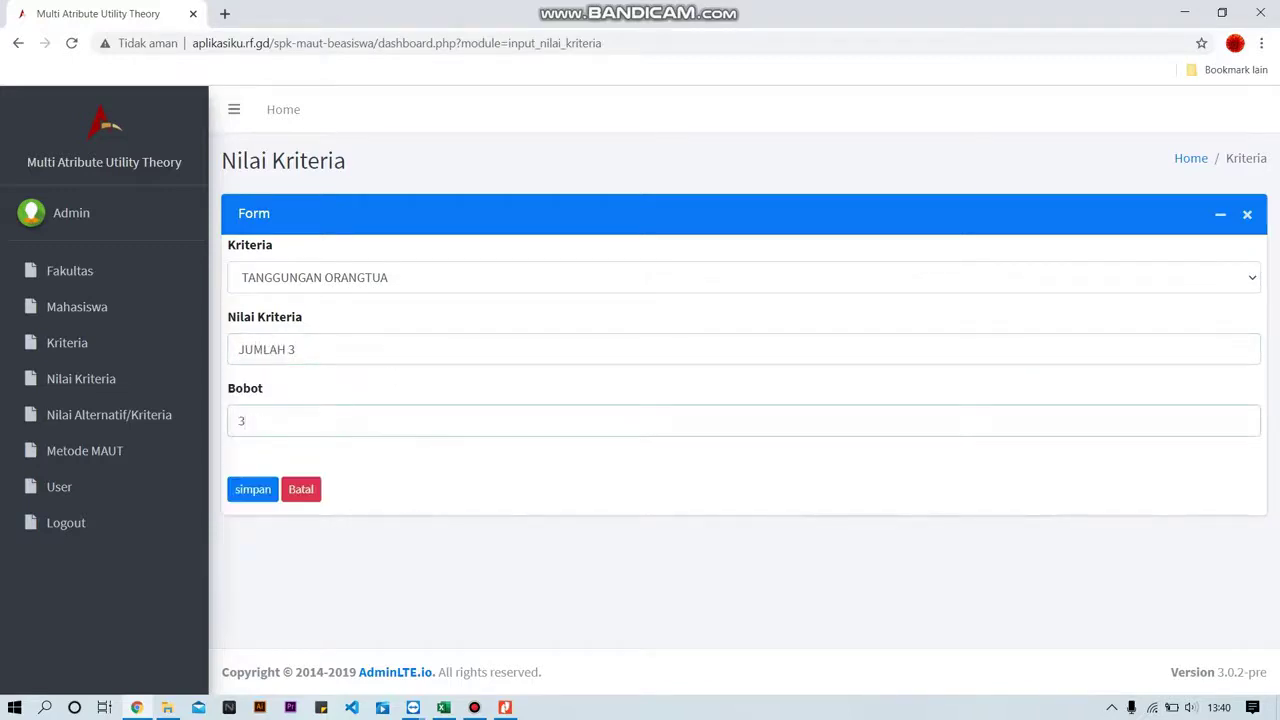
{"action": "key", "text": "Return"}
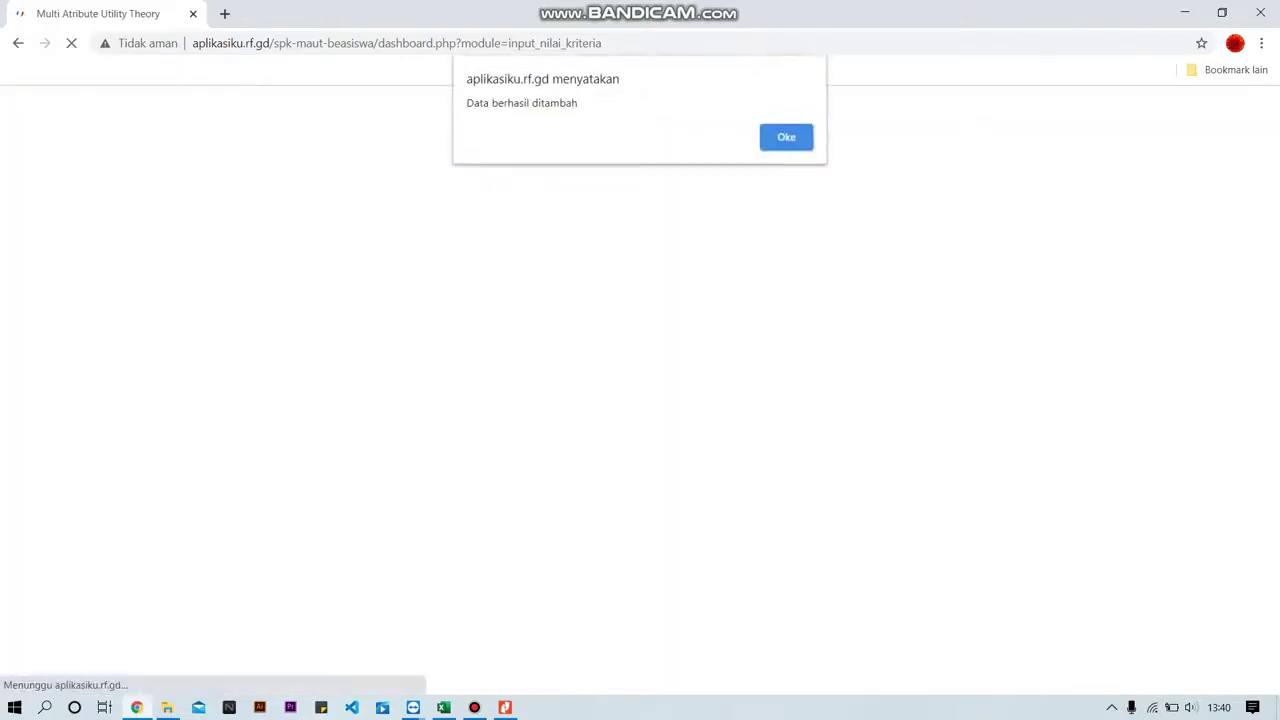
{"action": "key", "text": "Return"}
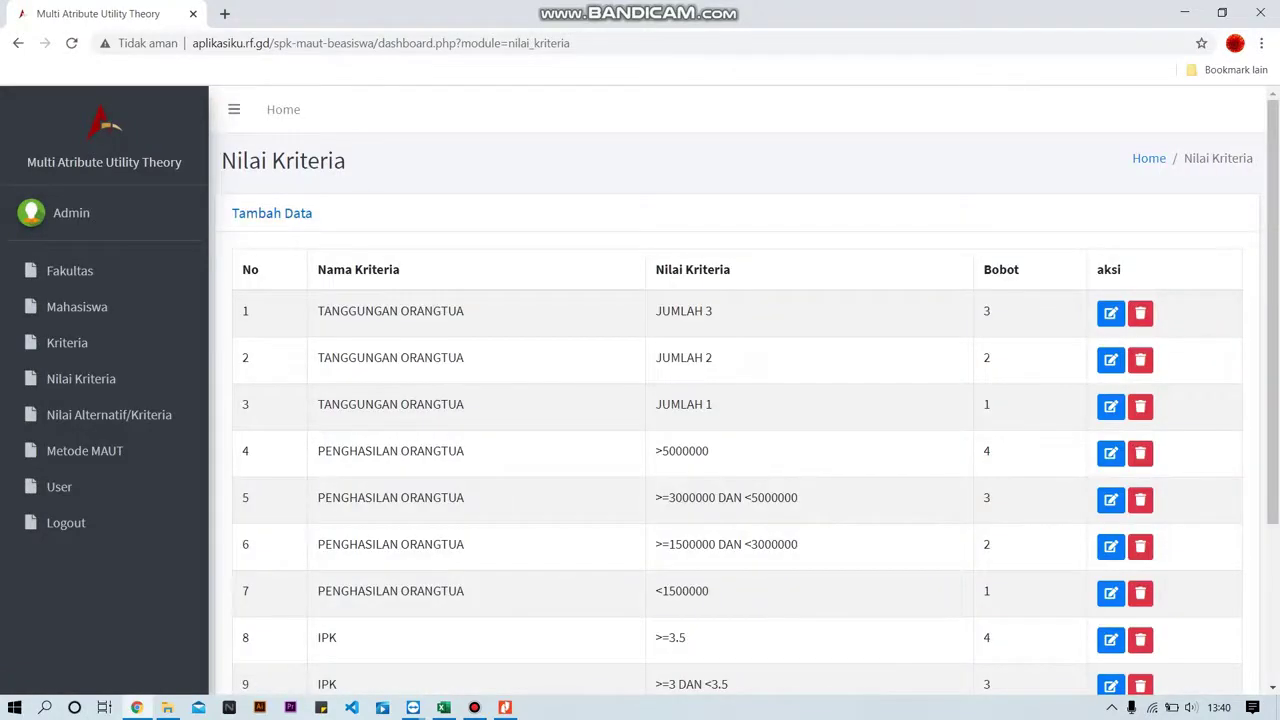
Add a fourth TANGGUNGAN ORANGTUA Nilai Kriteria of JUMLAH >=4 with a Bobot of 4 and save it
{"action": "left_click", "coordinate": [272, 213]}
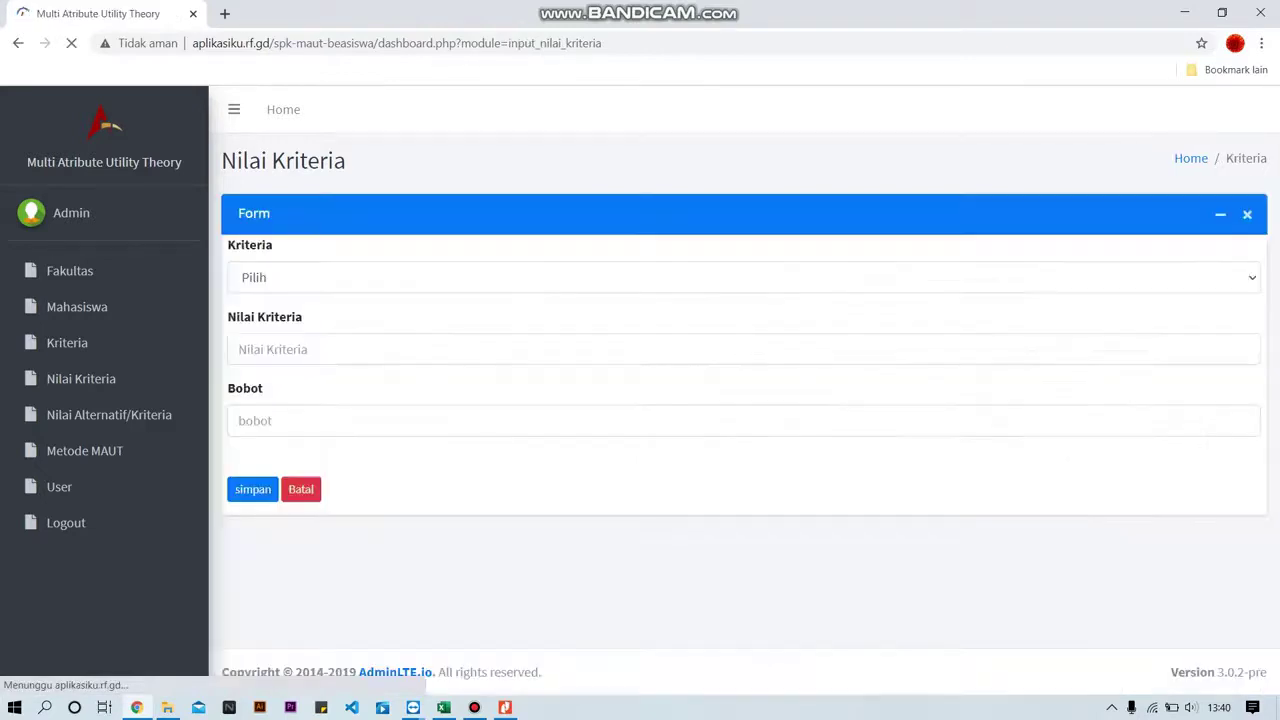
{"action": "left_click", "coordinate": [744, 278]}
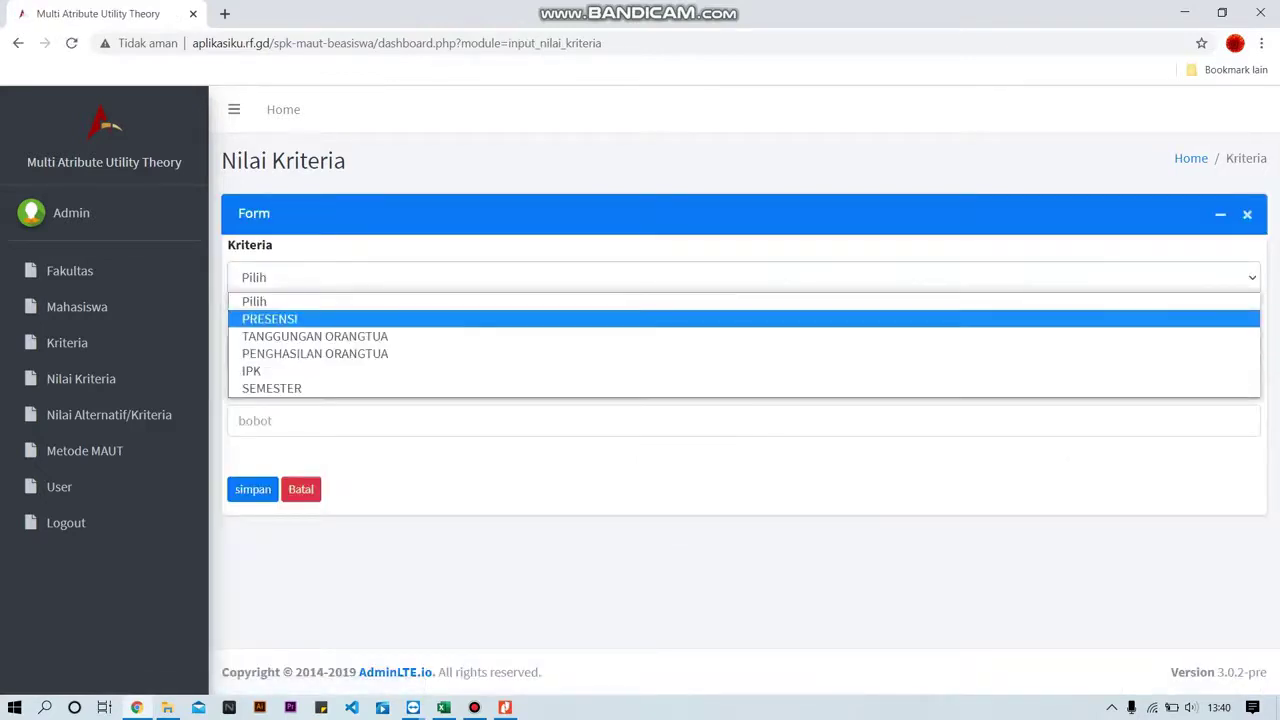
{"action": "left_click", "coordinate": [315, 336]}
{"action": "left_click", "coordinate": [315, 349]}
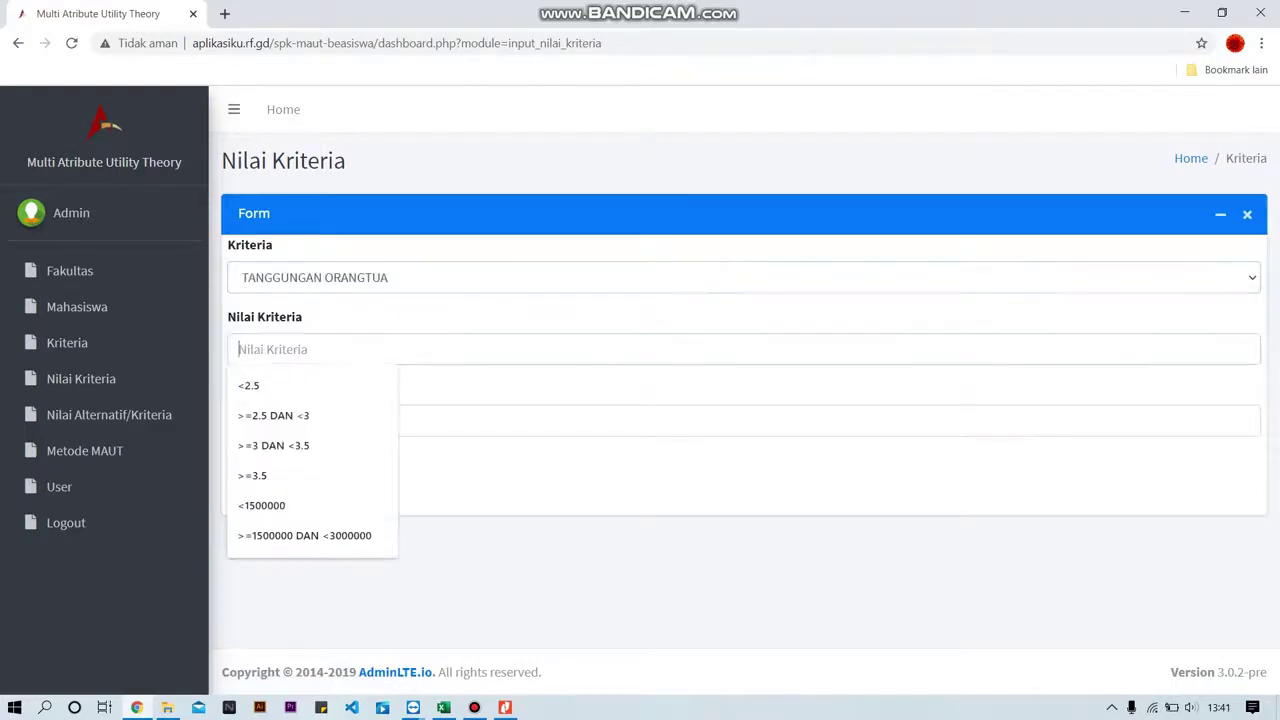
{"action": "type", "text": "JUMLA"}
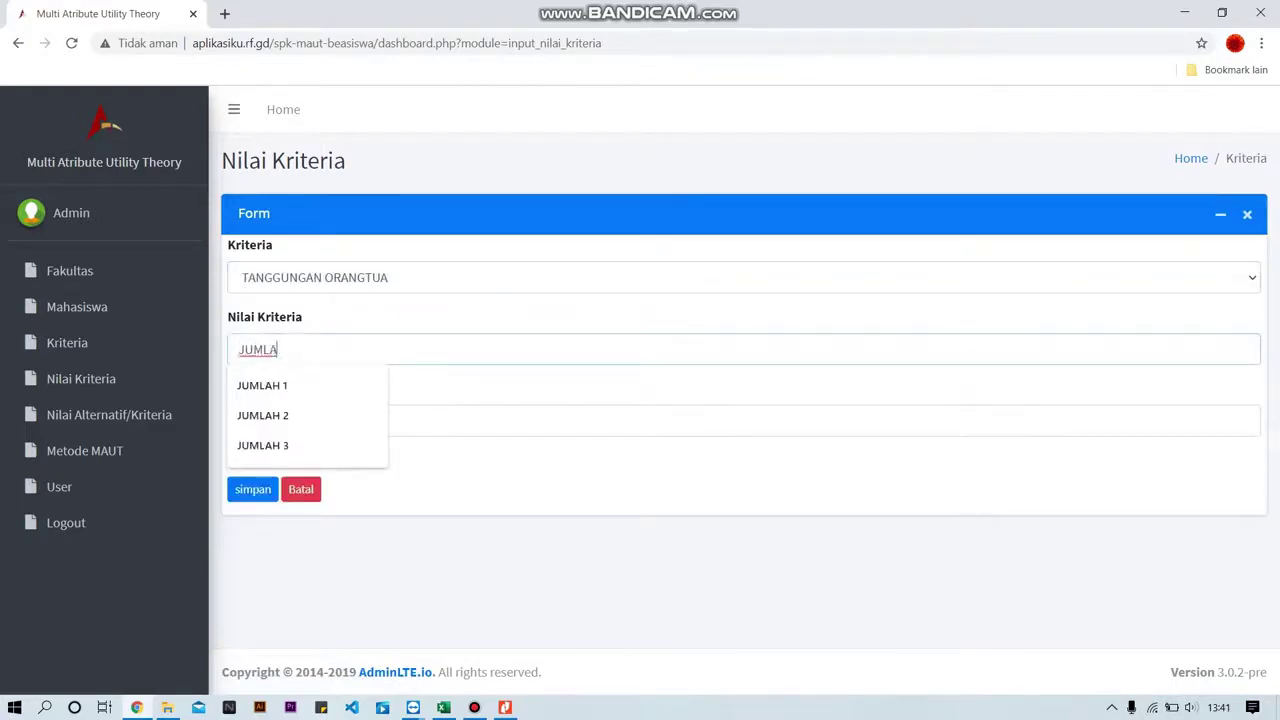
{"action": "type", "text": "H >"}
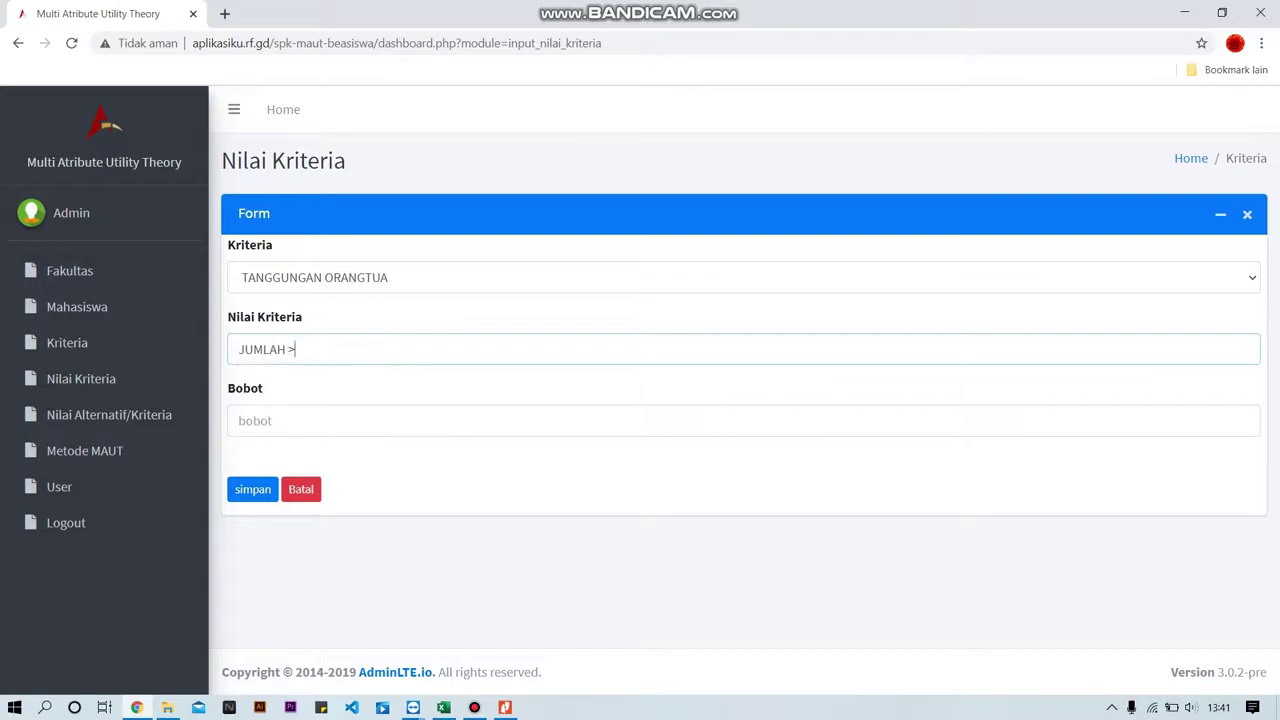
{"action": "type", "text": "=4"}
{"action": "left_click", "coordinate": [300, 421]}
{"action": "type", "text": "4"}
{"action": "key", "text": "Return"}
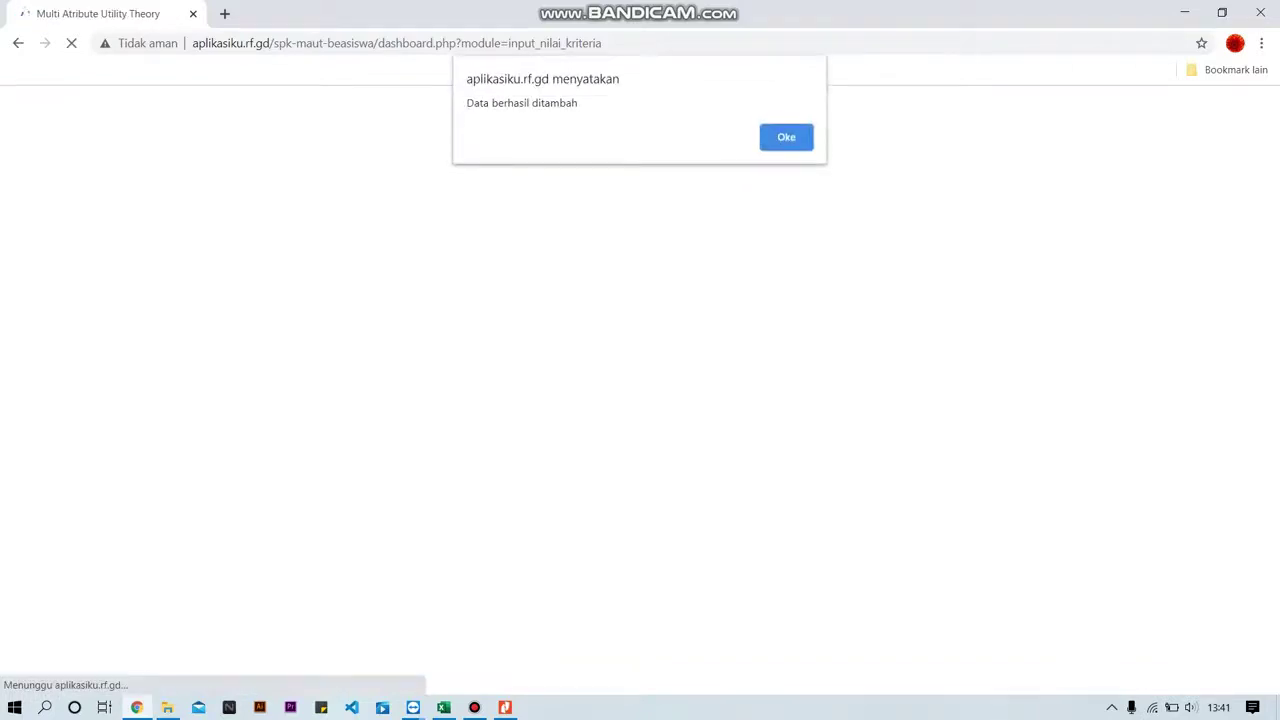
{"action": "key", "text": "Return"}
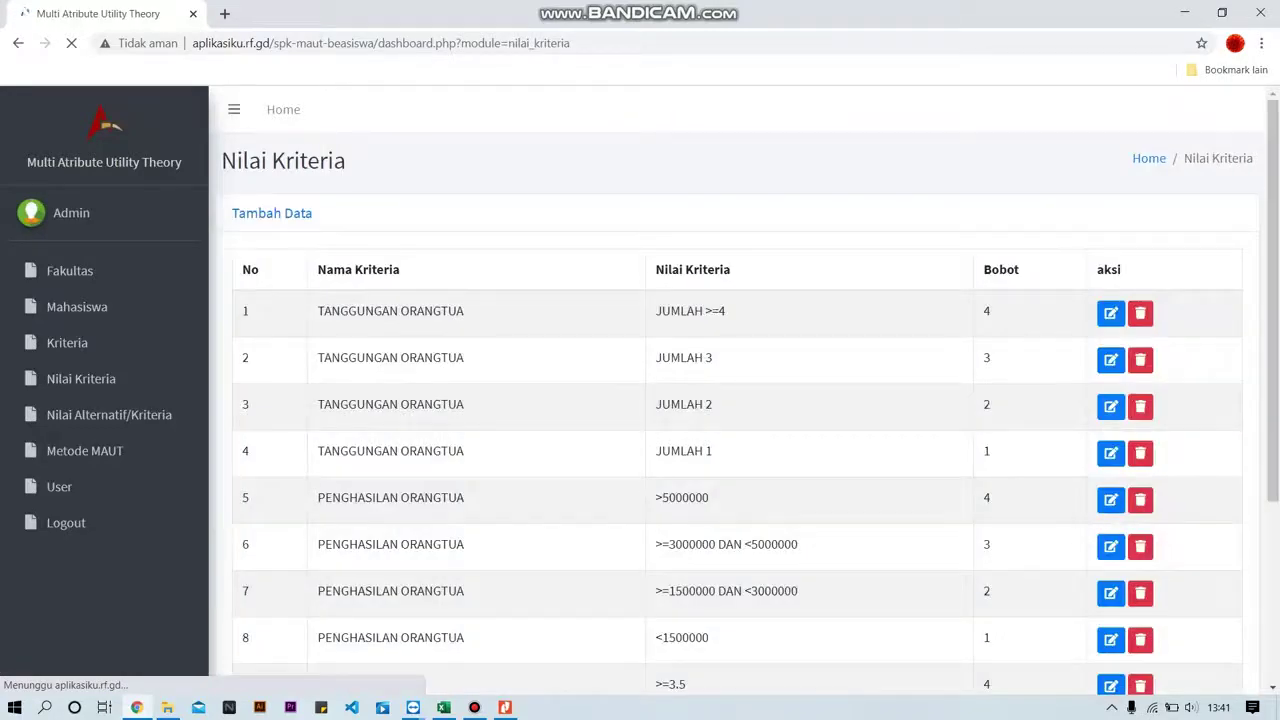
Add a Nilai Kriteria of <60% with a Bobot of 1 for the PRESENSI criterion and save it
{"action": "left_click", "coordinate": [272, 213]}
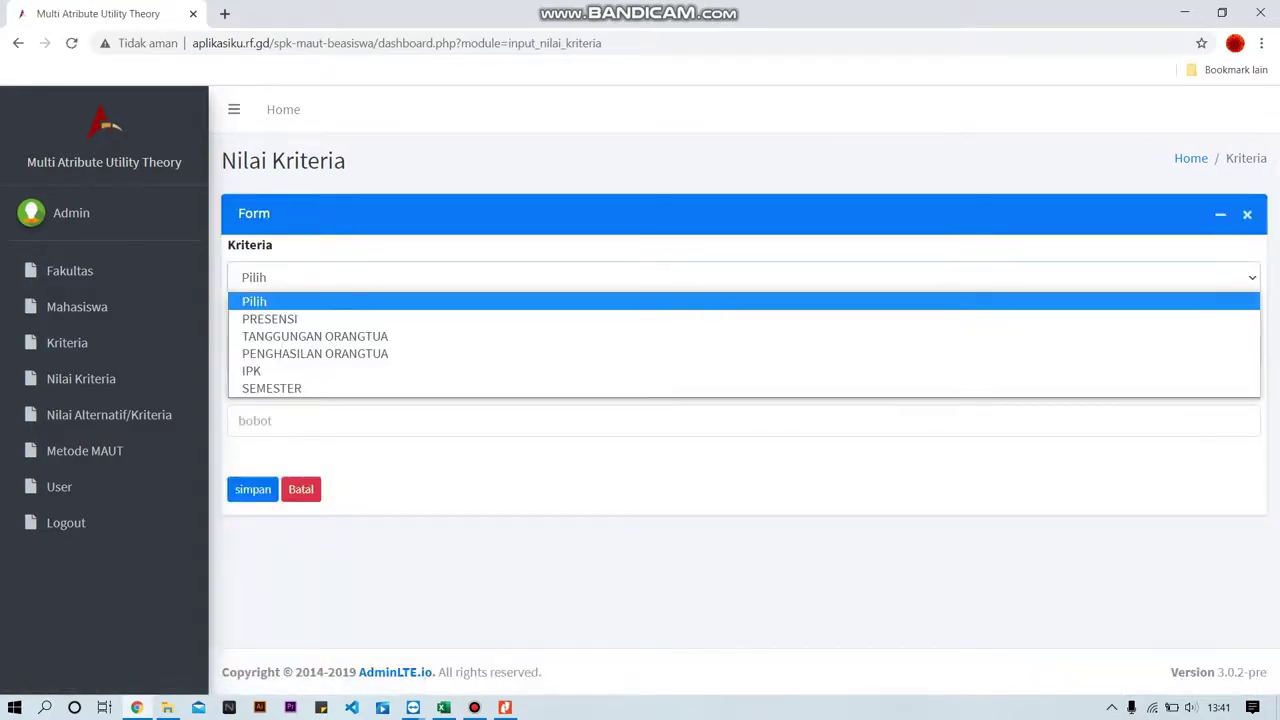
{"action": "left_click", "coordinate": [270, 317]}
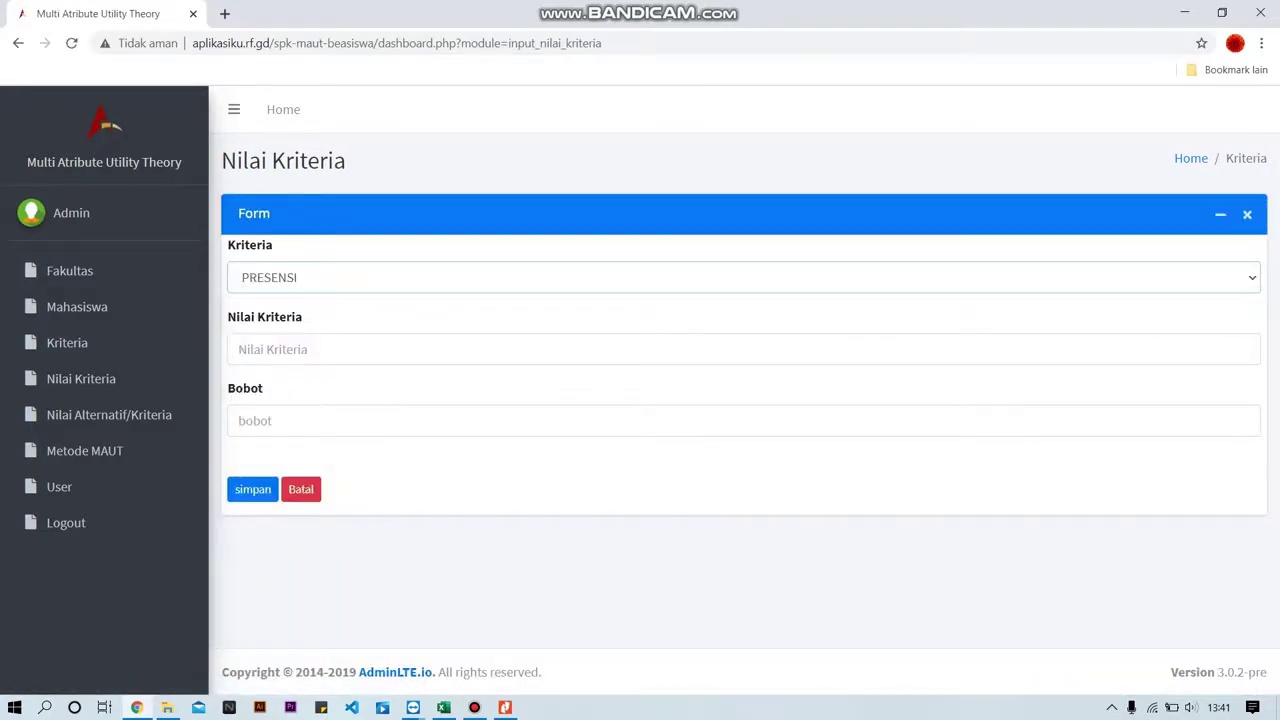
{"action": "left_click", "coordinate": [300, 349]}
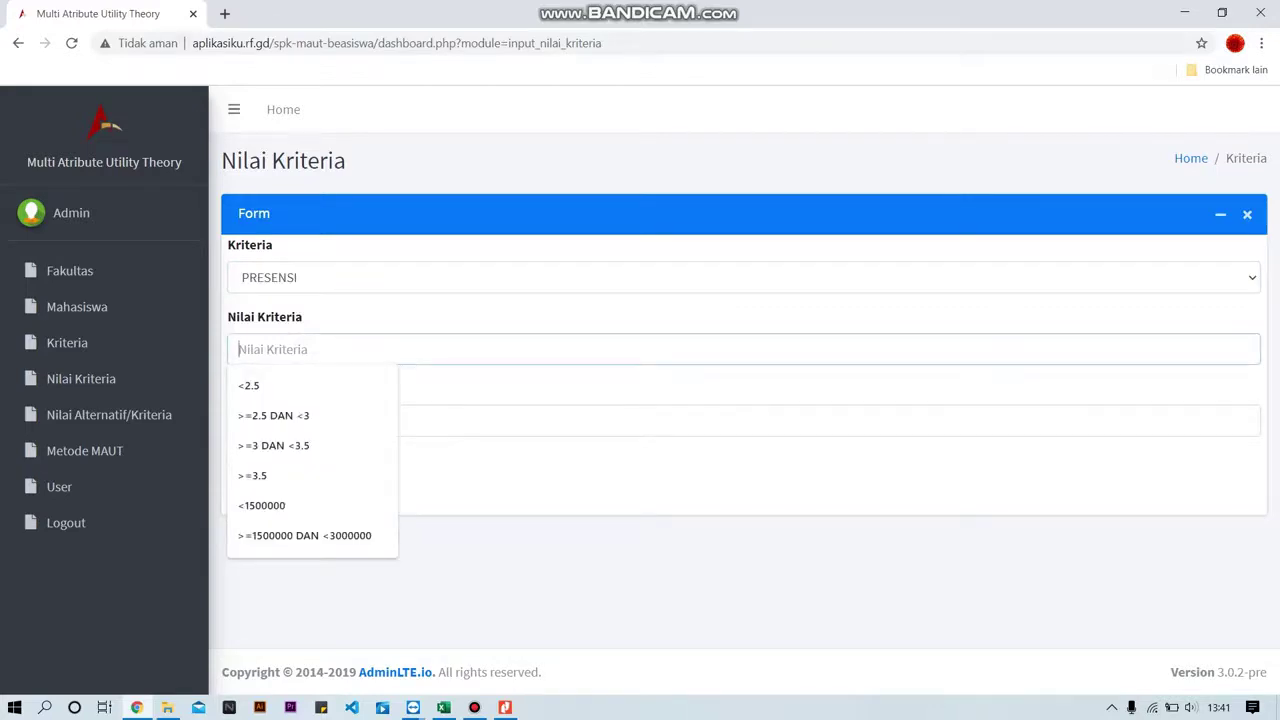
{"action": "type", "text": "<"}
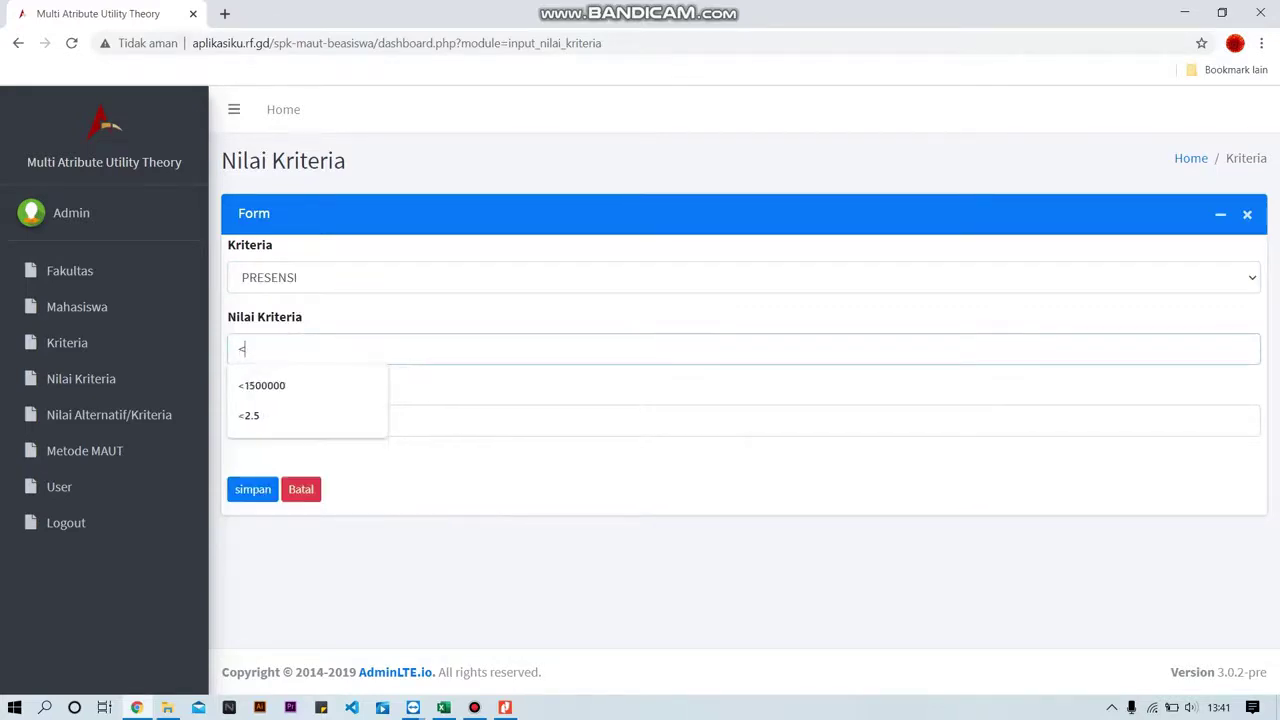
{"action": "type", "text": "60"}
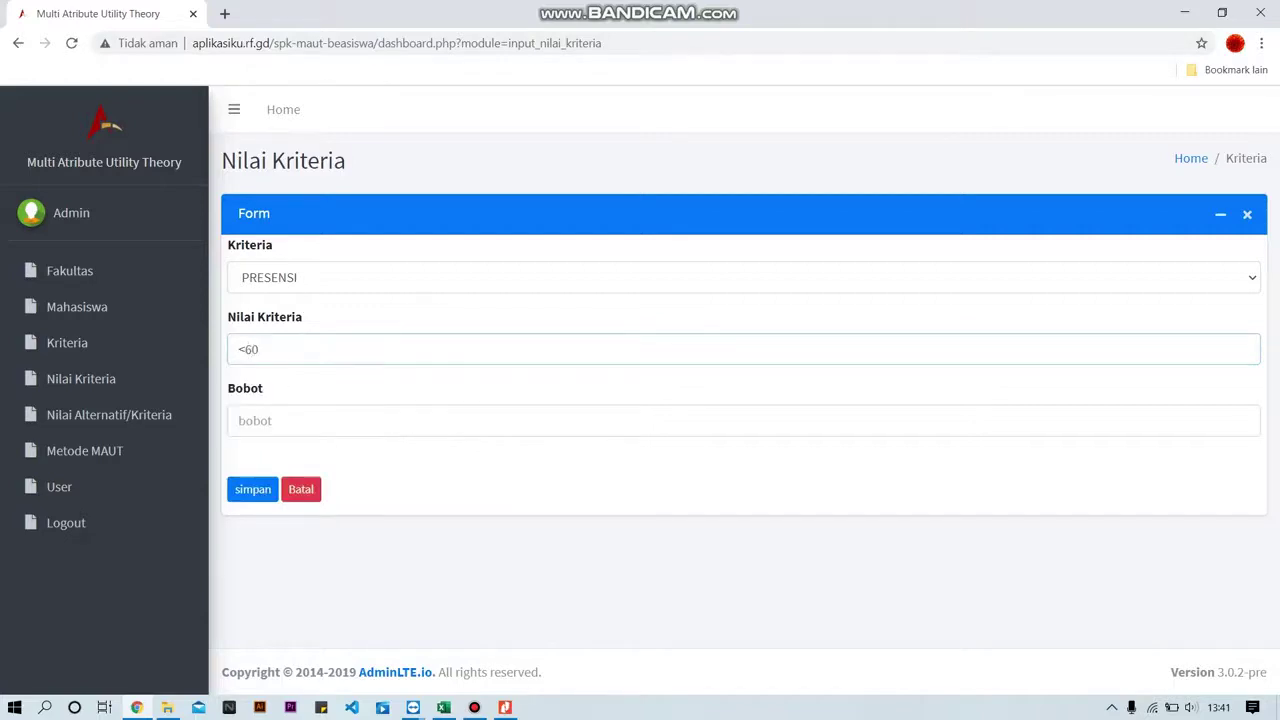
{"action": "type", "text": "%"}
{"action": "key", "text": "Down"}
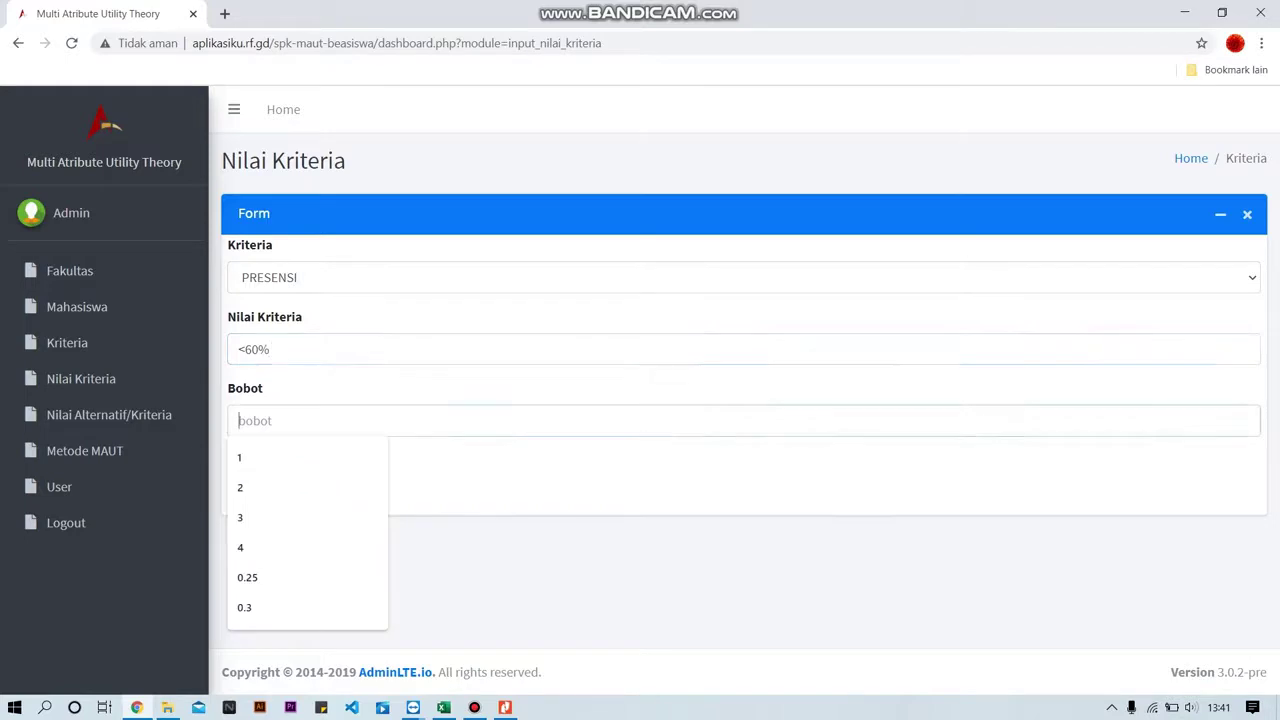
{"action": "type", "text": "1"}
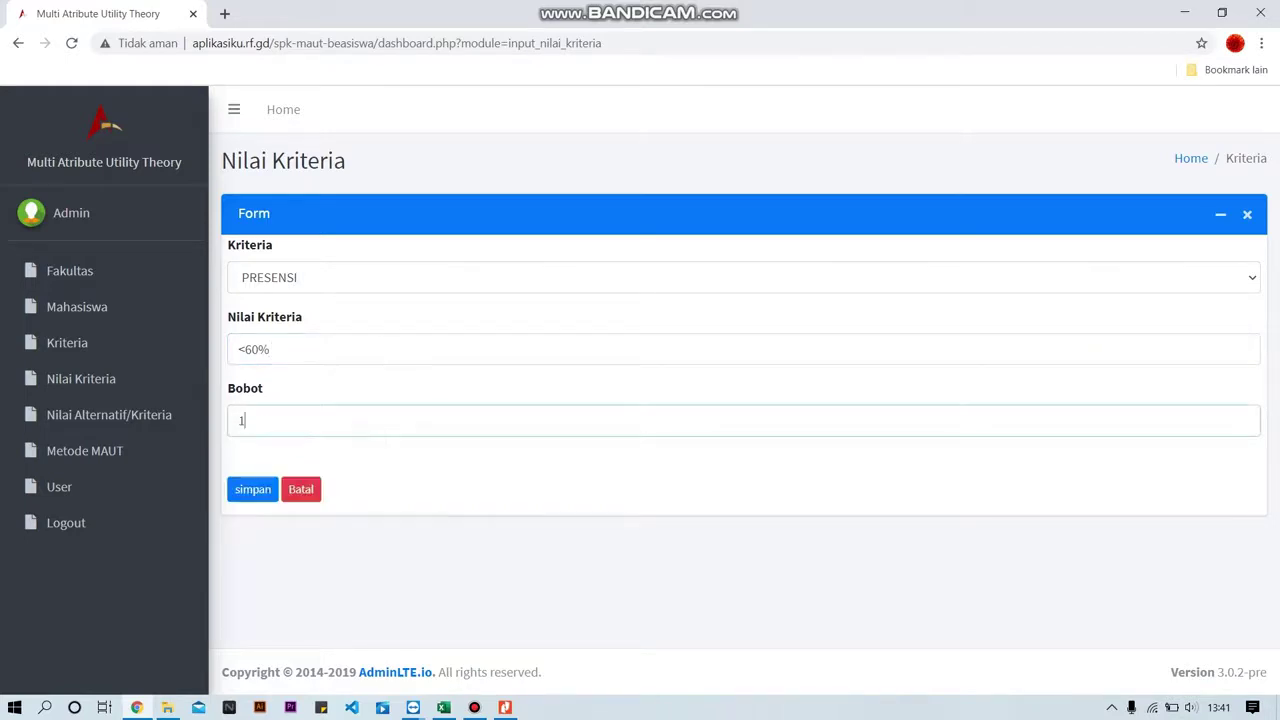
{"action": "key", "text": "Return"}
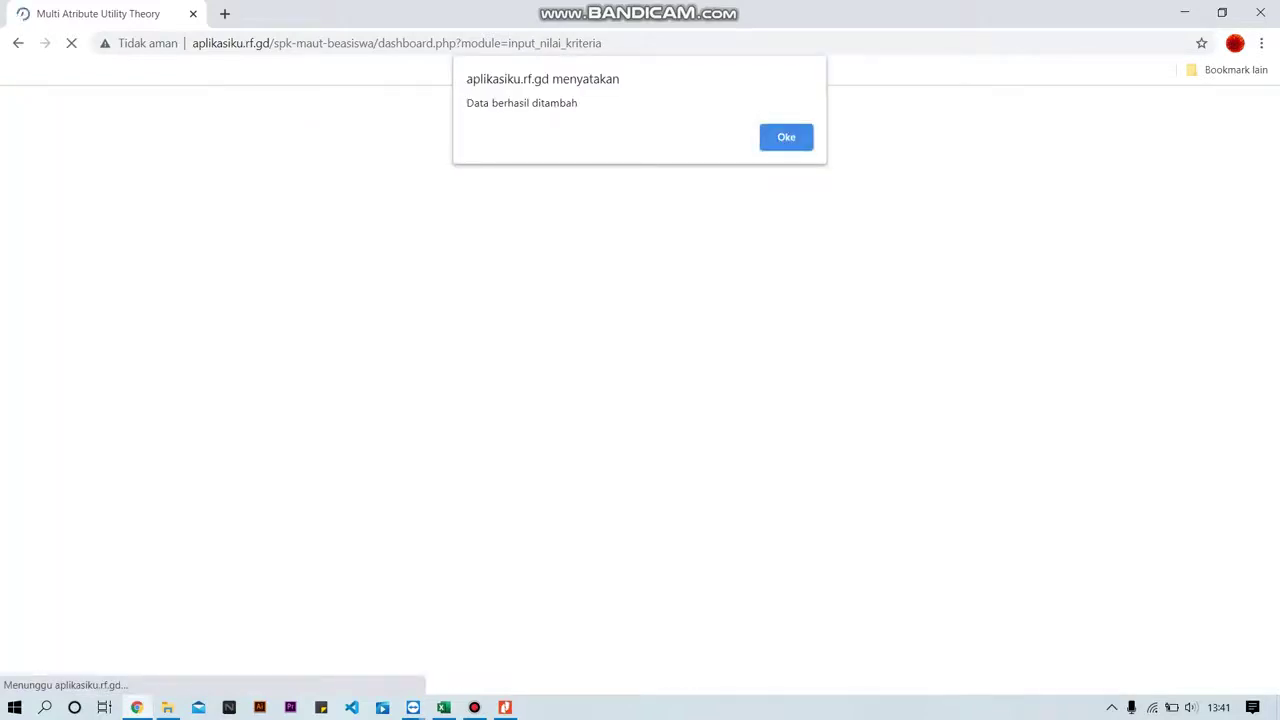
{"action": "key", "text": "Return"}
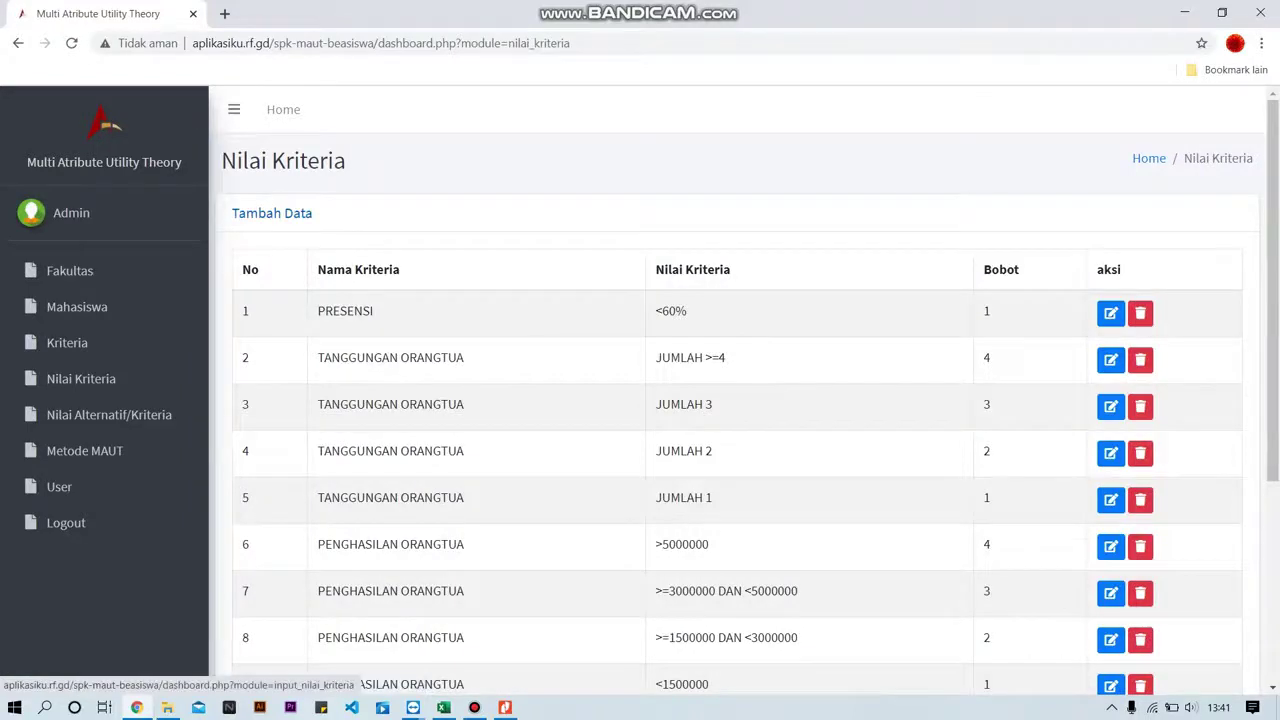
Add a second PRESENSI Nilai Kriteria of >=60% DAN 70% with a Bobot of 2 and save it
{"action": "left_click", "coordinate": [271, 213]}
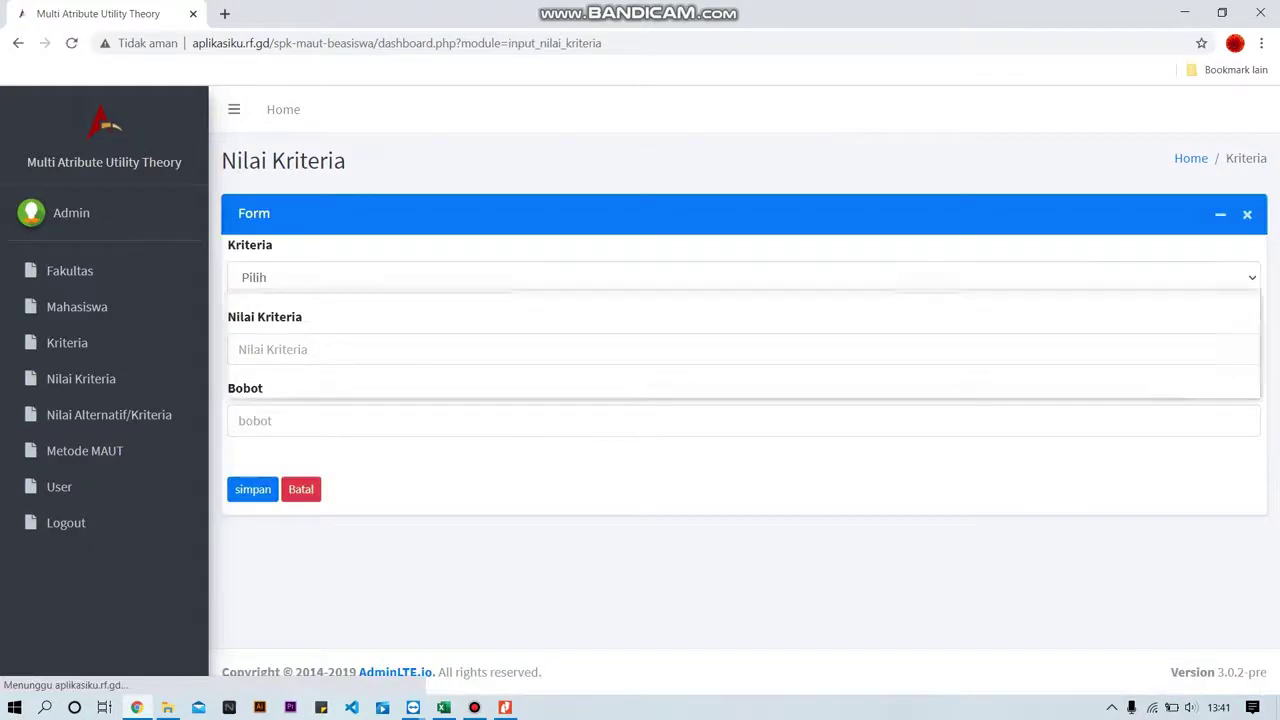
{"action": "left_click", "coordinate": [740, 277]}
{"action": "left_click", "coordinate": [262, 314]}
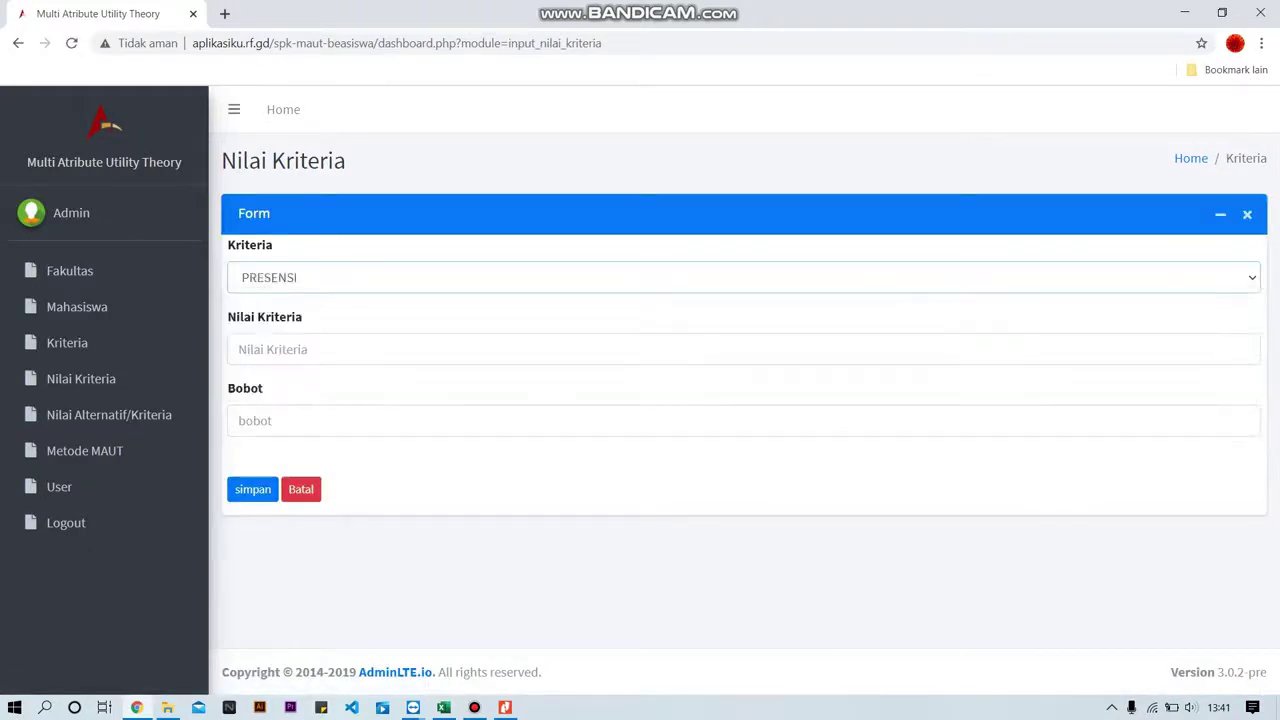
{"action": "left_click", "coordinate": [300, 349]}
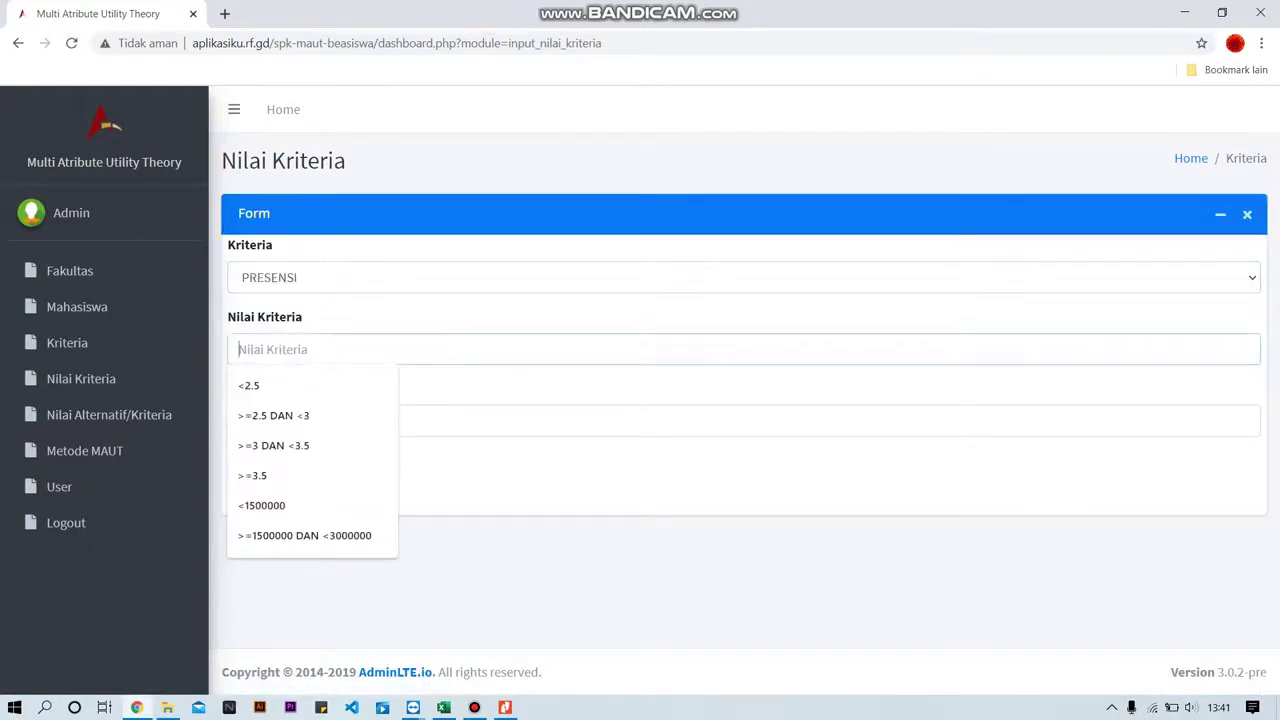
{"action": "type", "text": ">="}
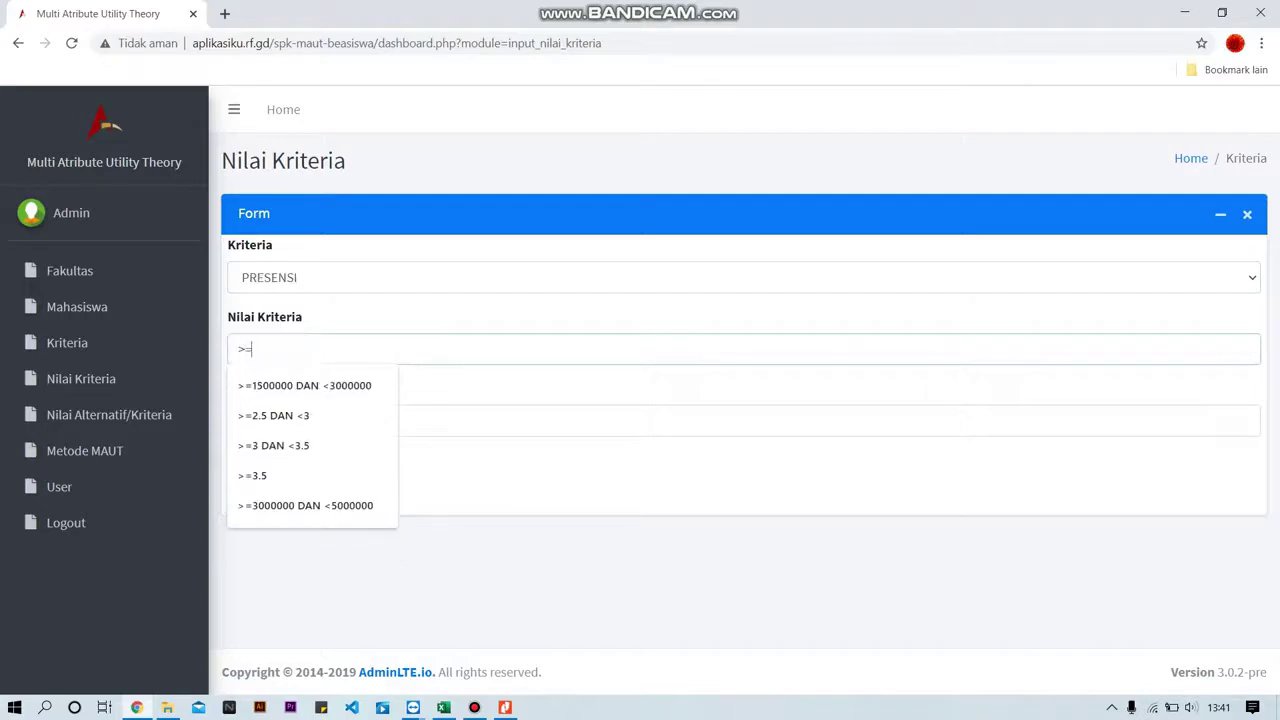
{"action": "type", "text": "60"}
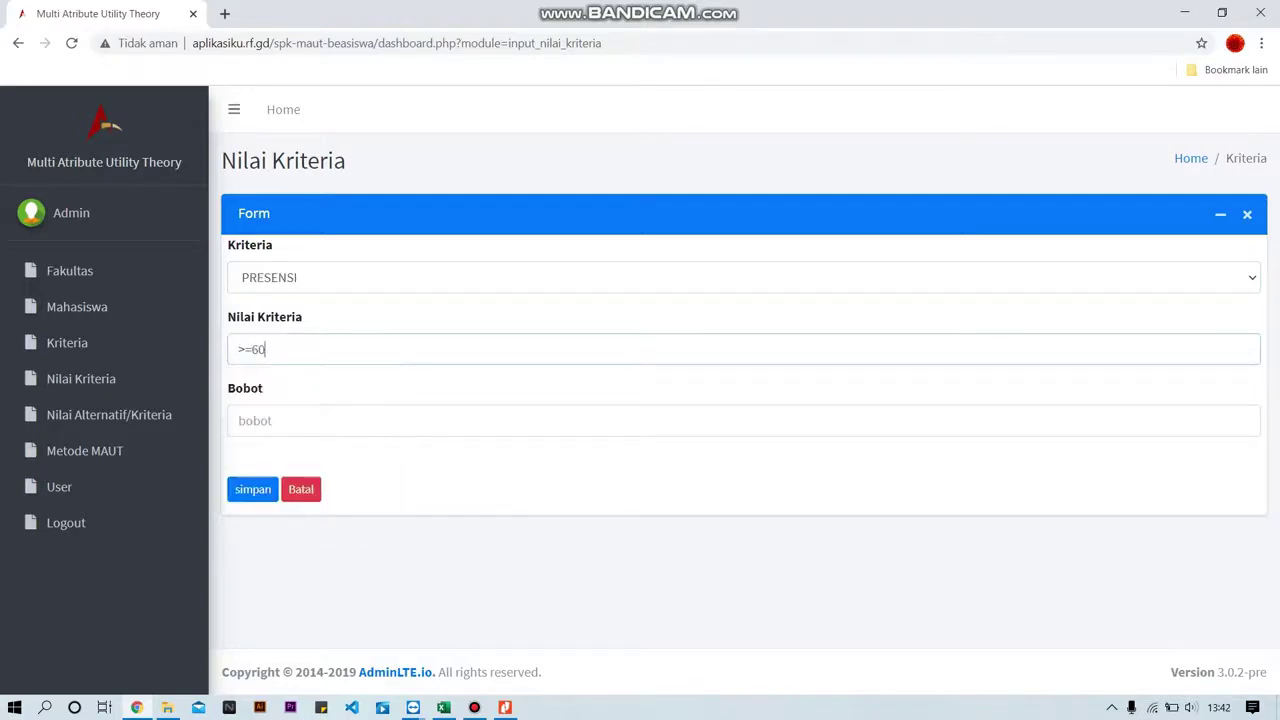
{"action": "type", "text": "% DAN 70%"}
{"action": "left_click", "coordinate": [400, 420]}
{"action": "type", "text": "2"}
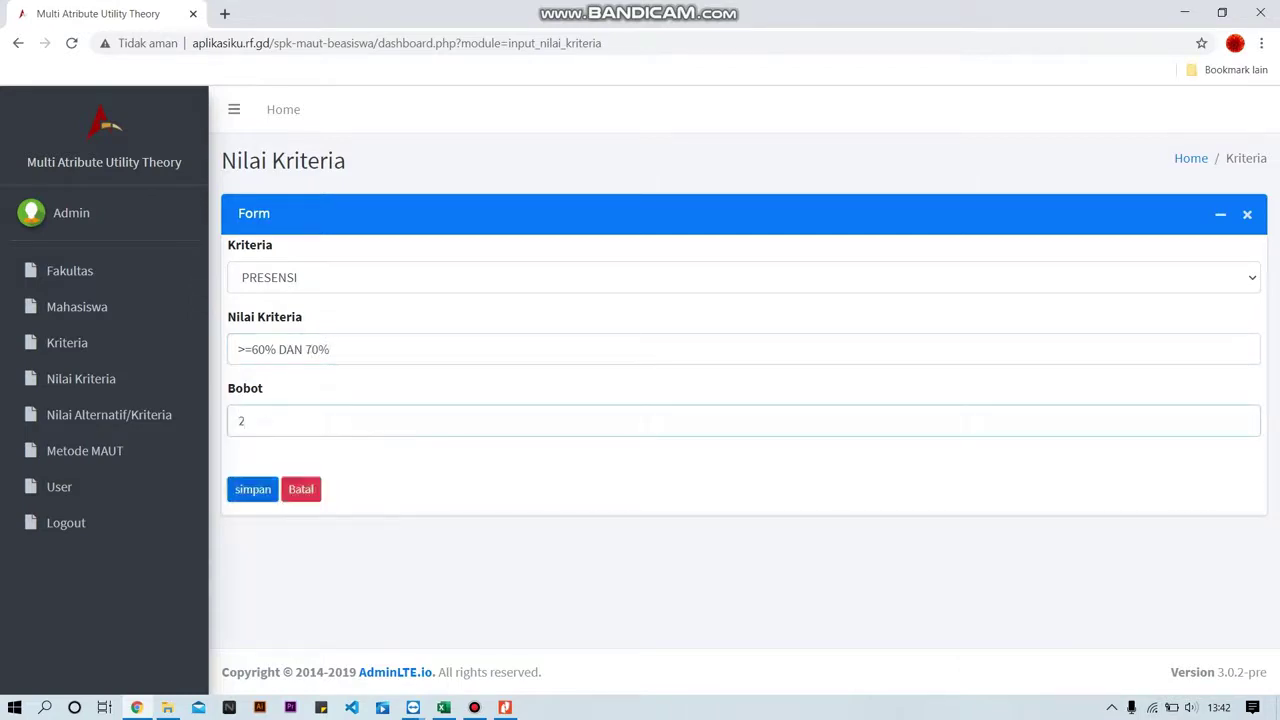
{"action": "key", "text": "Return"}
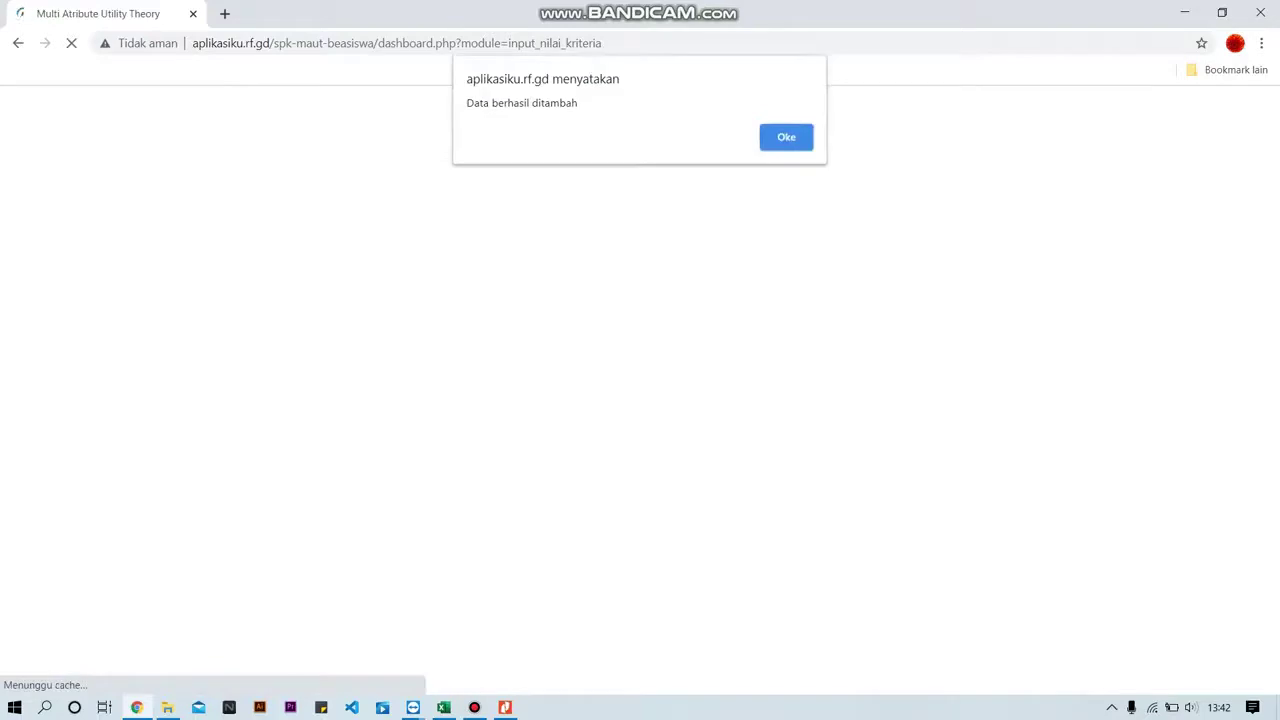
{"action": "key", "text": "Return"}
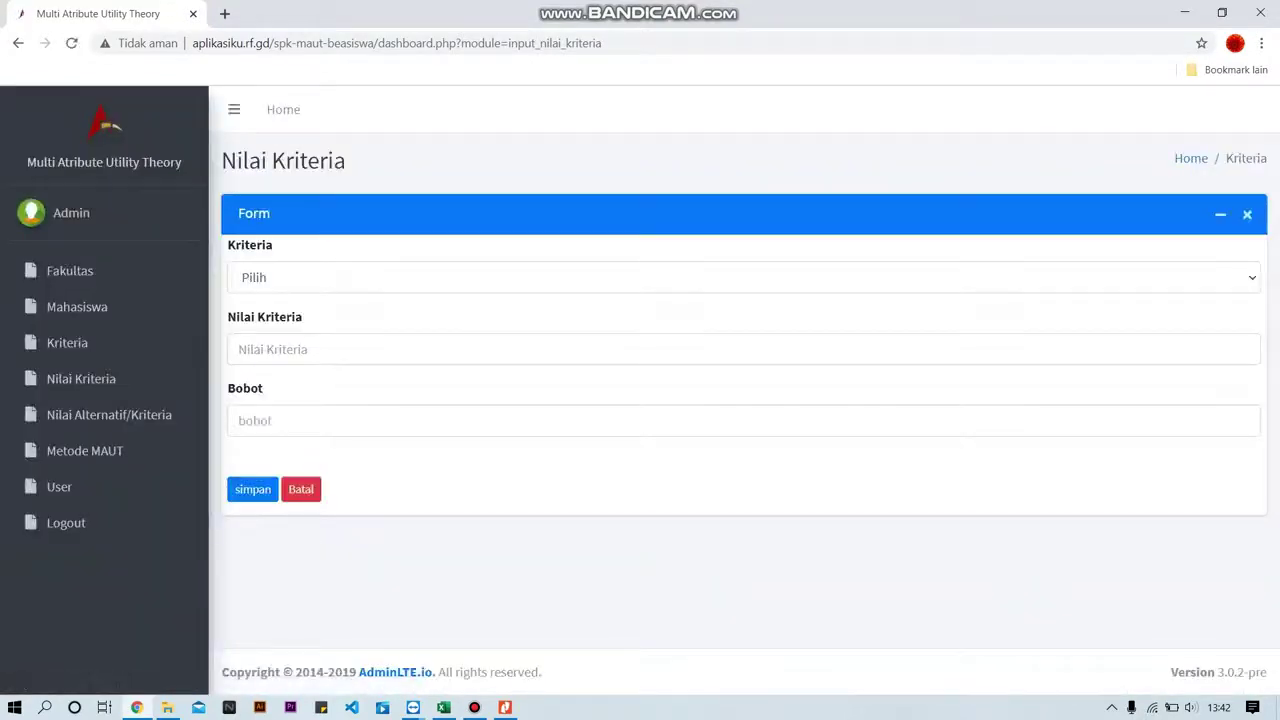
Add a third PRESENSI Nilai Kriteria of >=70% DAN 80% with a Bobot of 3 and save it
{"action": "left_click", "coordinate": [740, 277]}
{"action": "key", "text": "Return"}
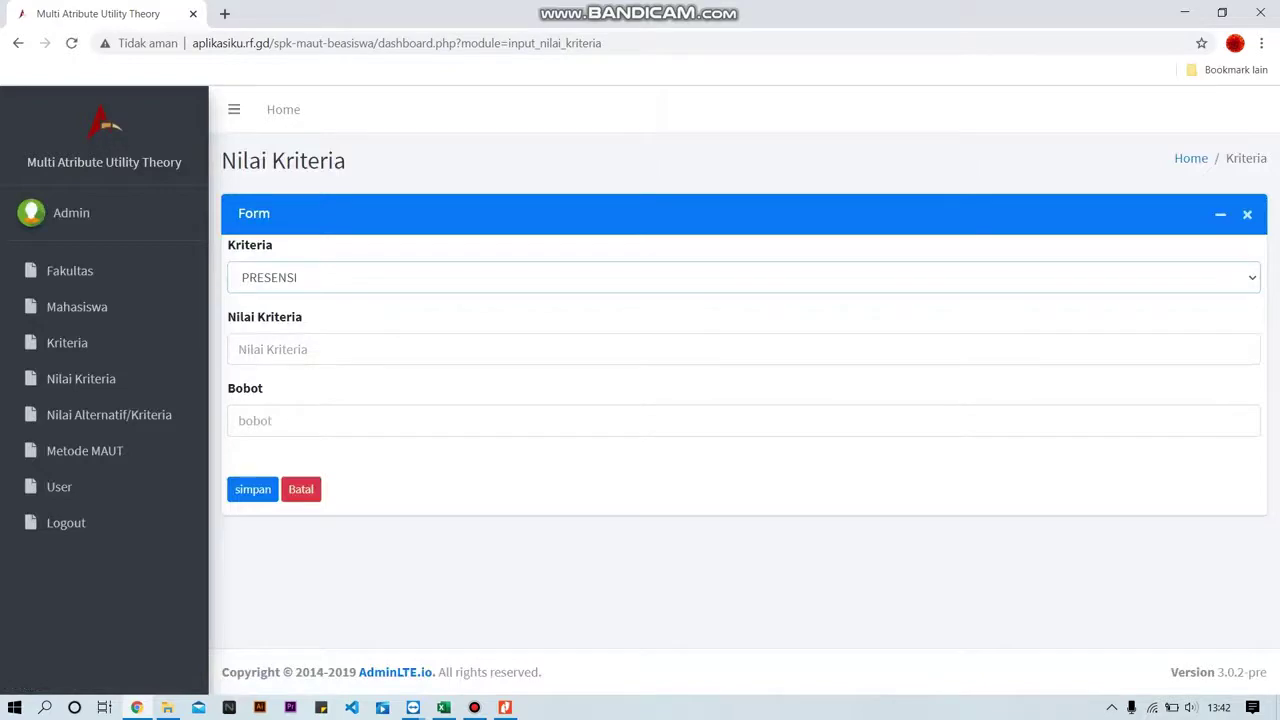
{"action": "left_click", "coordinate": [240, 349]}
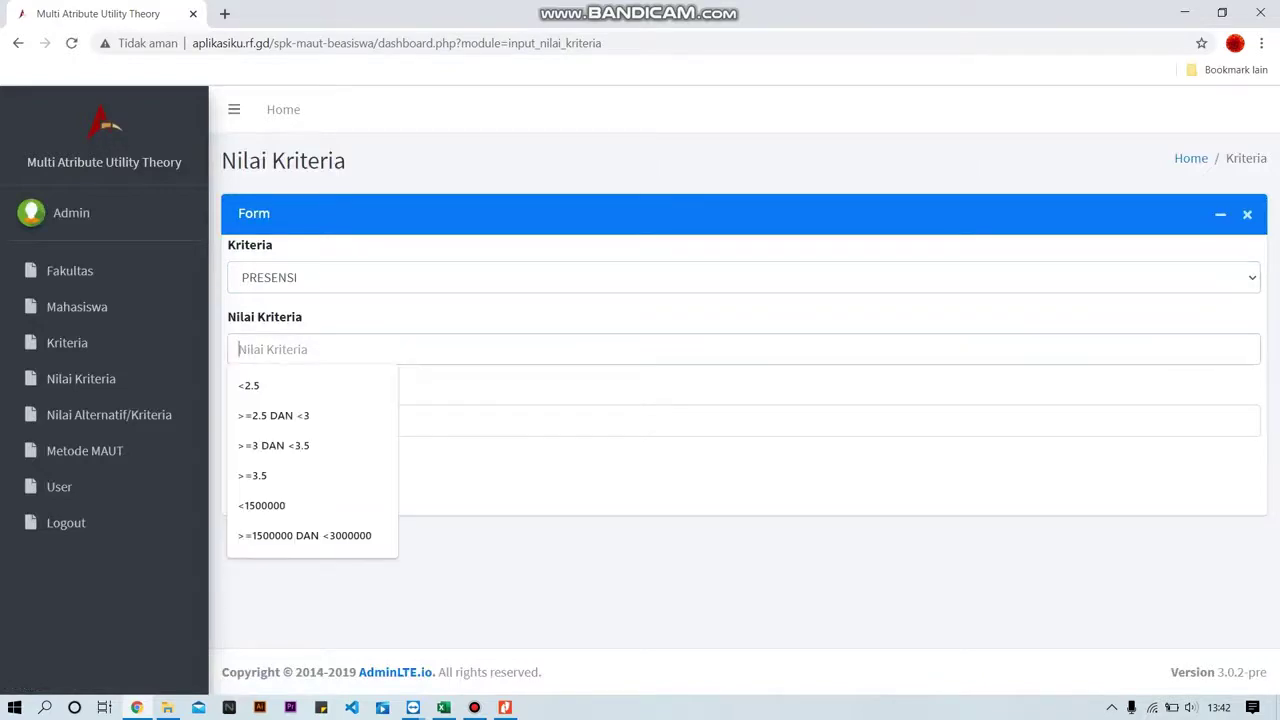
{"action": "type", "text": ">"}
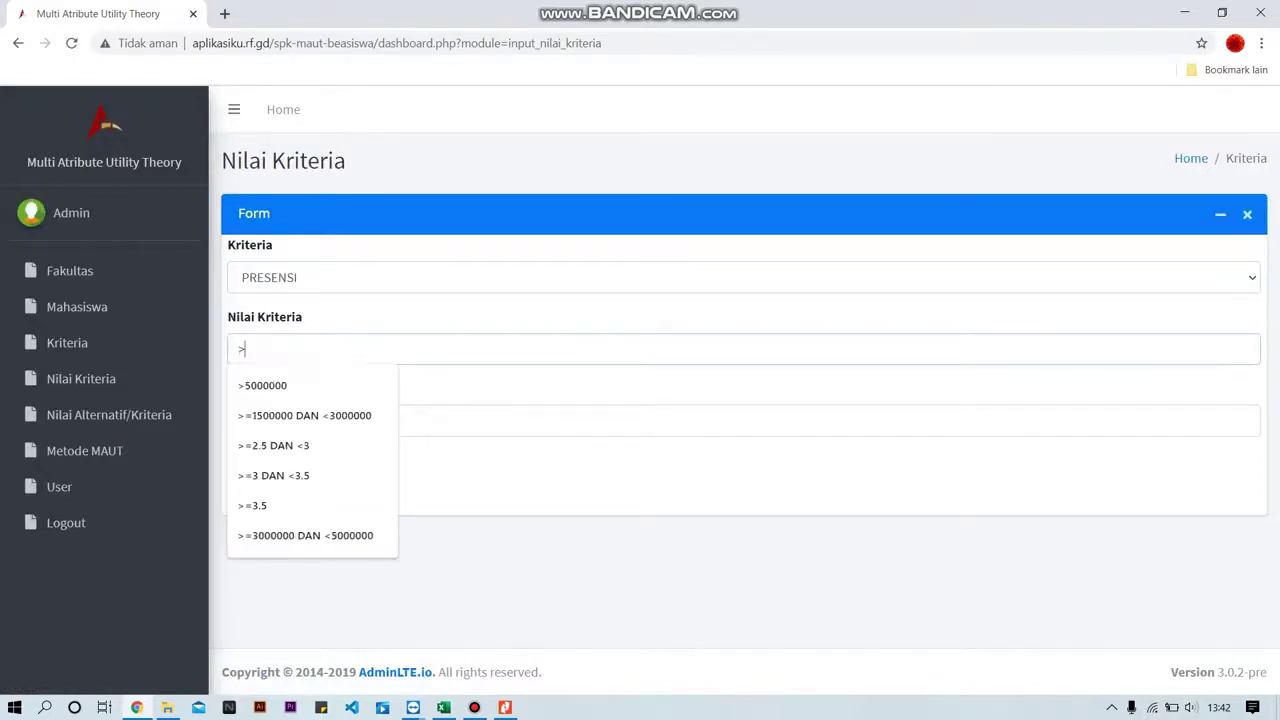
{"action": "type", "text": "=7"}
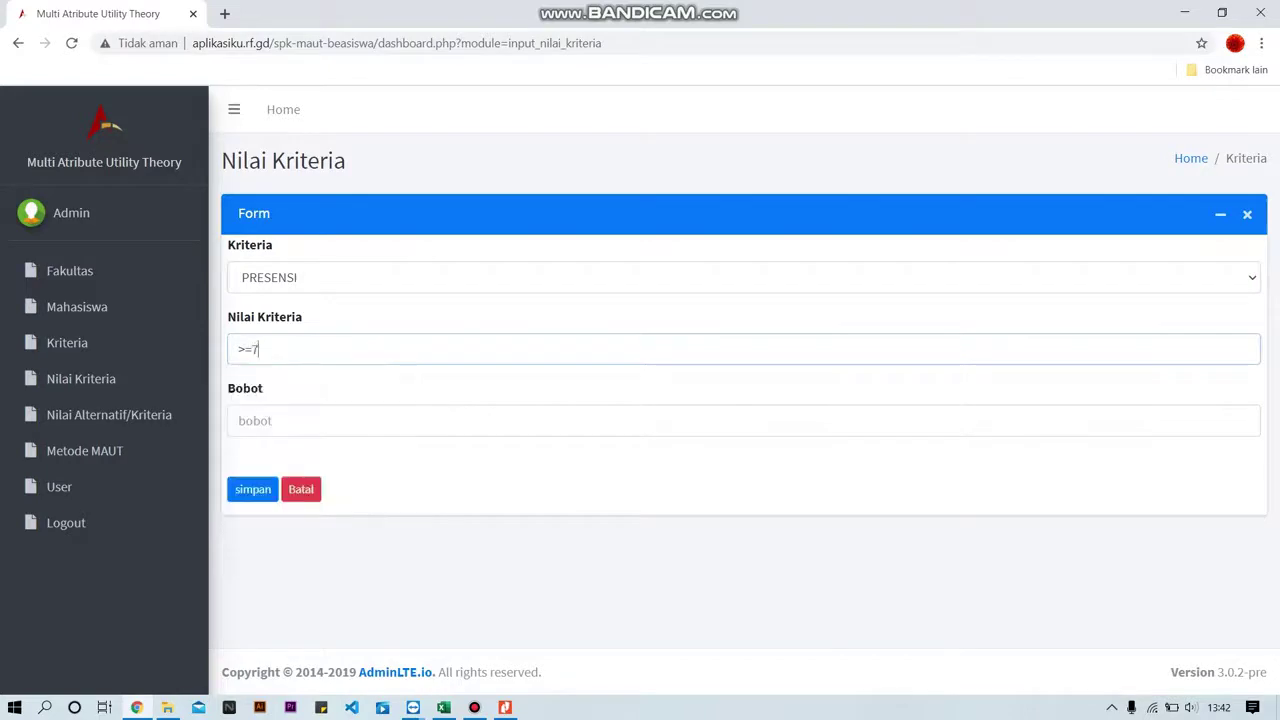
{"action": "type", "text": "0"}
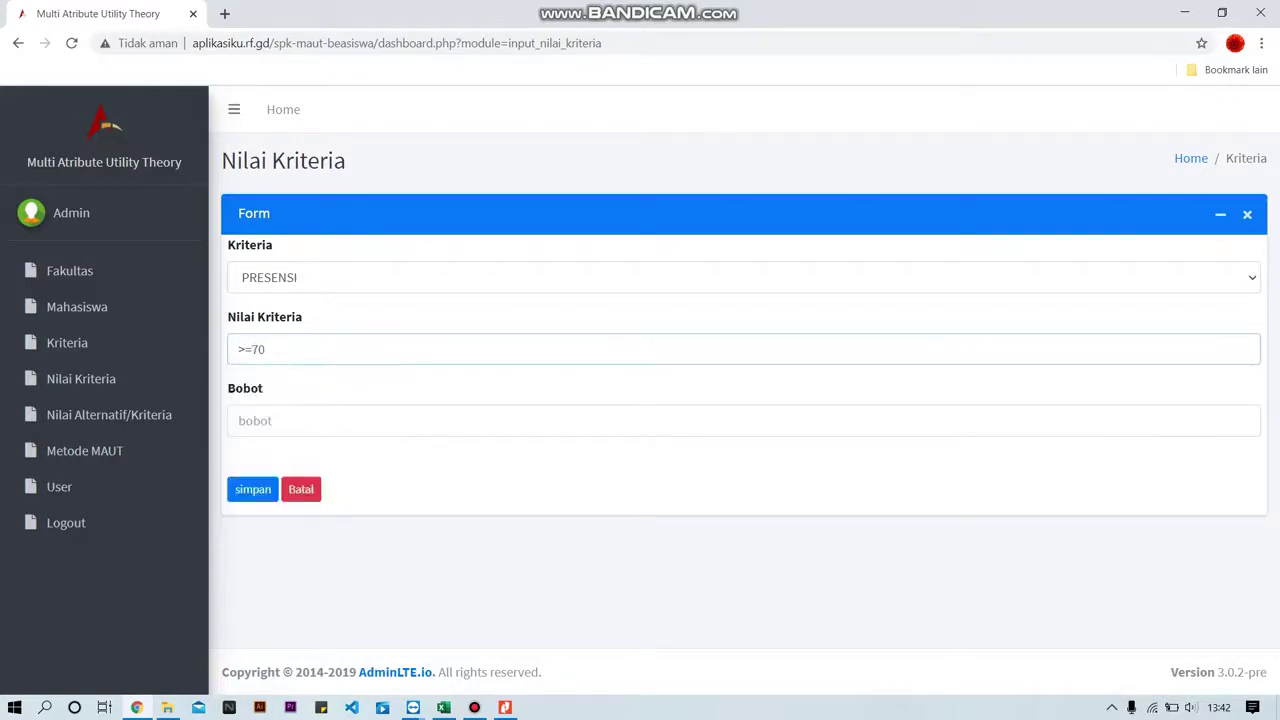
{"action": "type", "text": "% DAN 80%"}
{"action": "left_click", "coordinate": [256, 421]}
{"action": "type", "text": "3"}
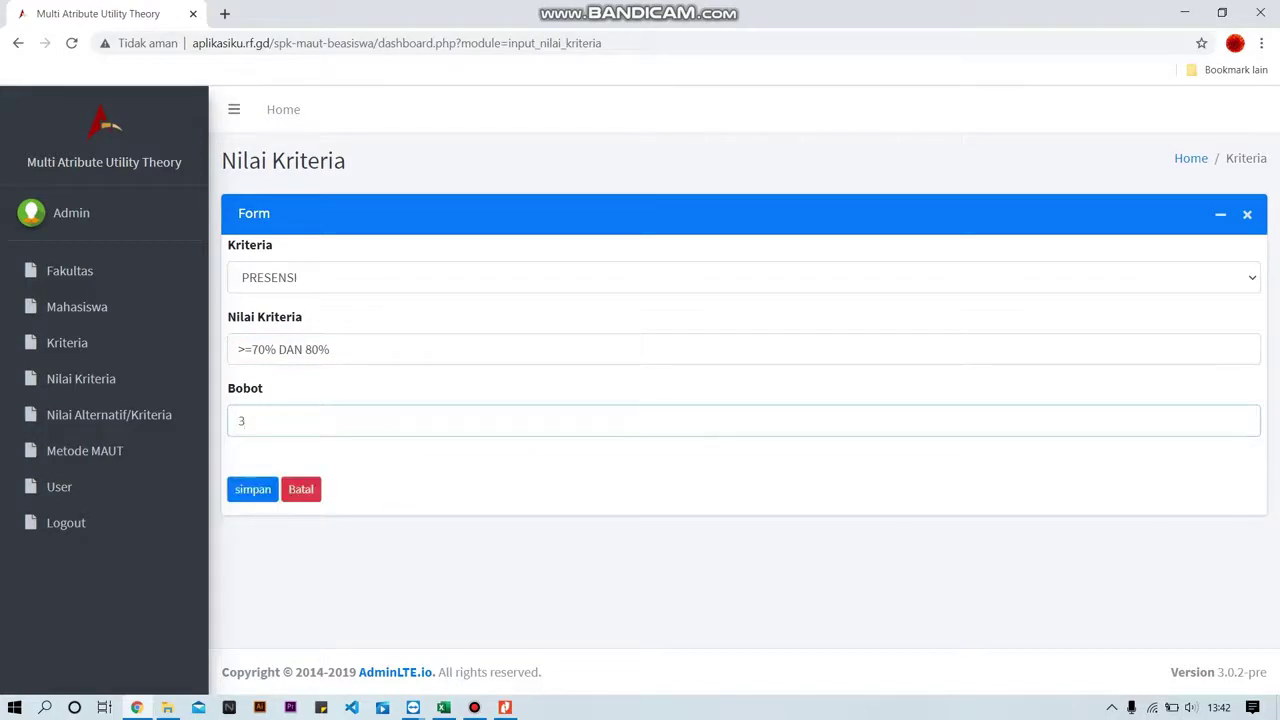
{"action": "left_click", "coordinate": [252, 489]}
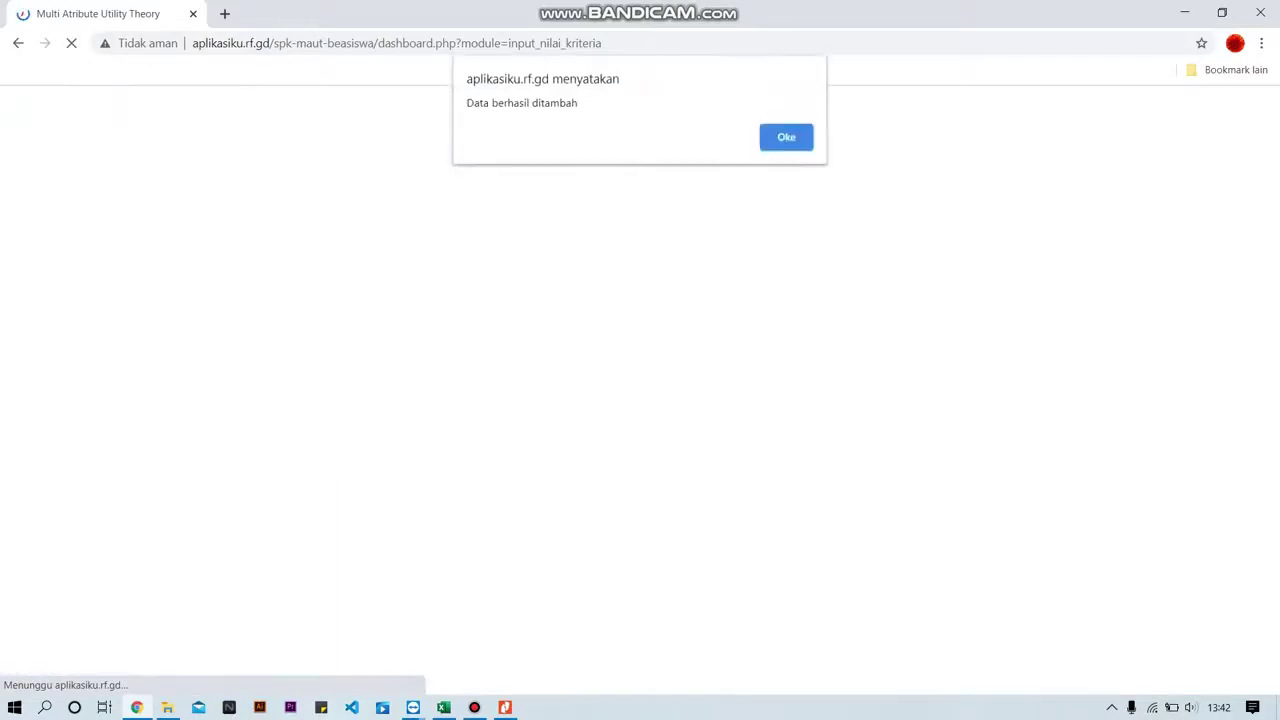
{"action": "left_click", "coordinate": [786, 137]}
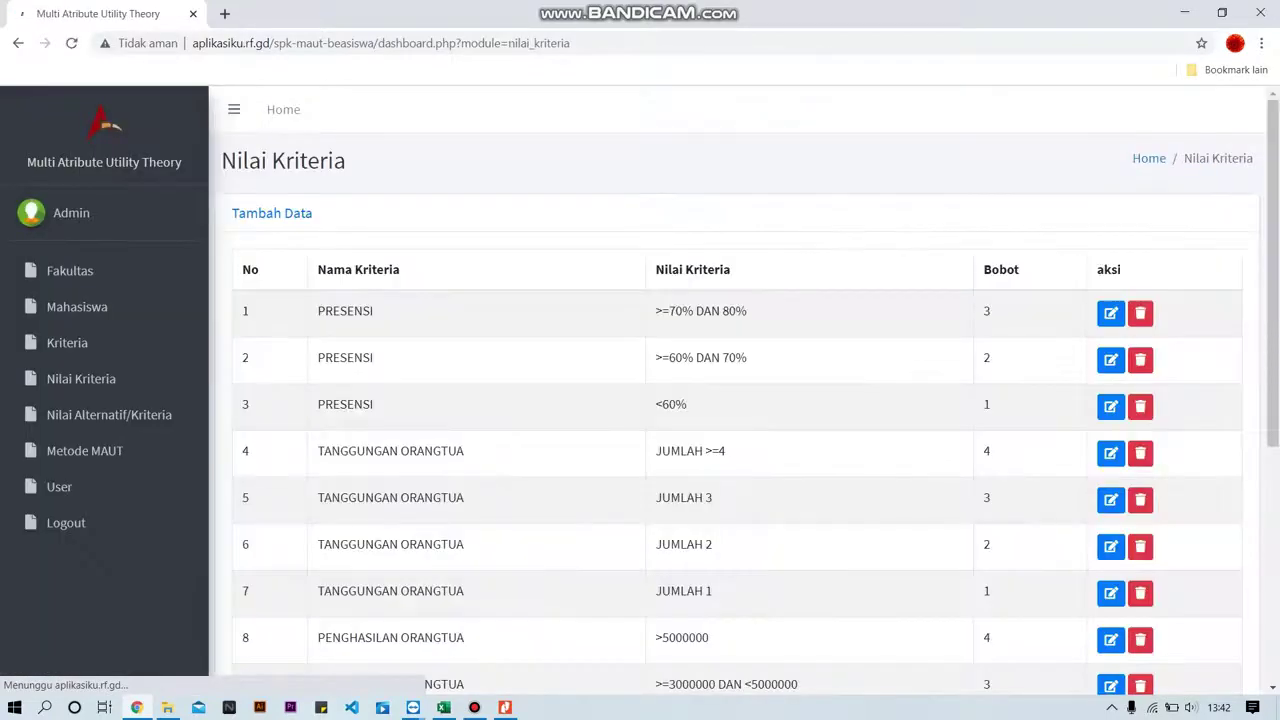
Open a new Nilai Kriteria entry form and dismiss the TeamViewer timeout message, advertisement and window covering it
{"action": "left_click", "coordinate": [271, 213]}
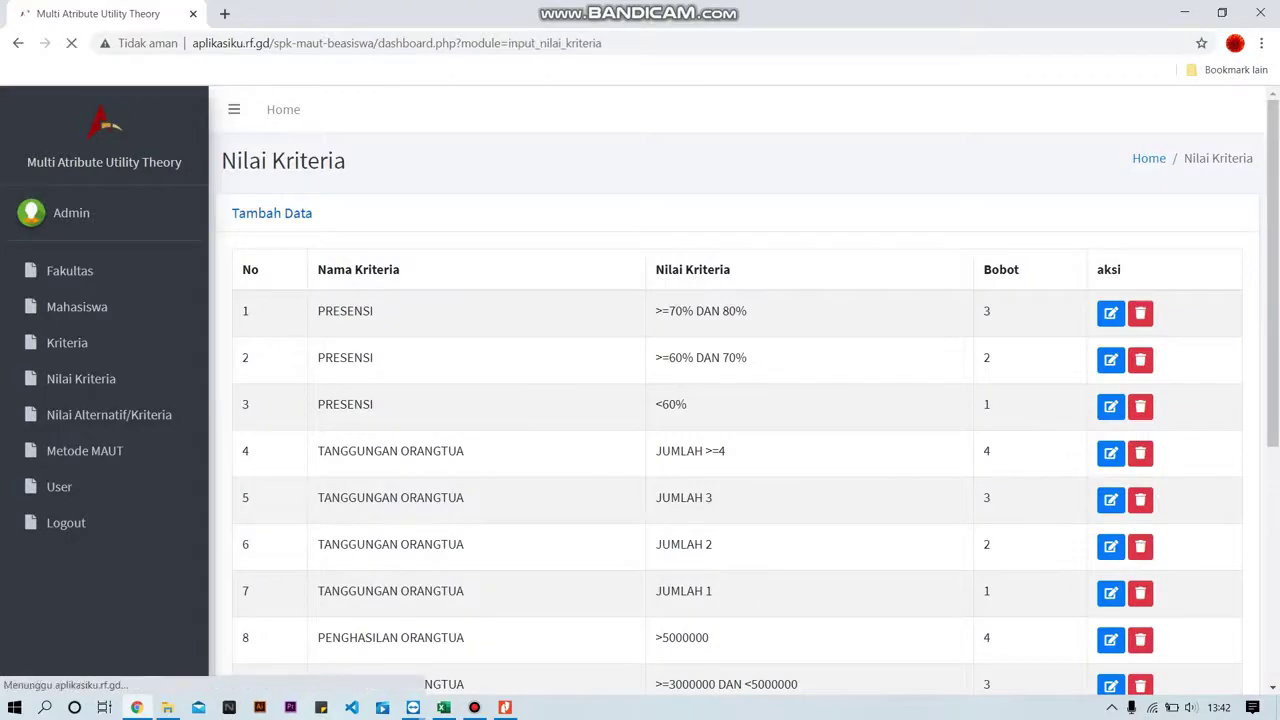
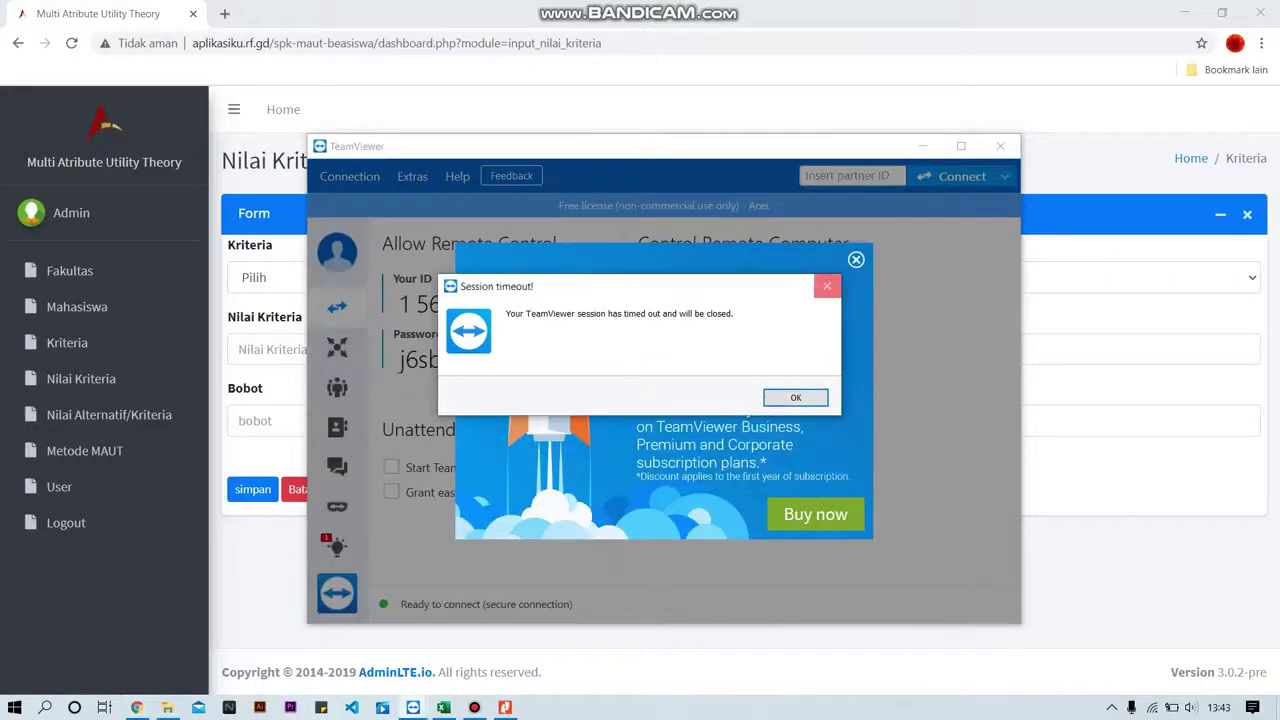
{"action": "left_click", "coordinate": [827, 286]}
{"action": "left_click", "coordinate": [856, 260]}
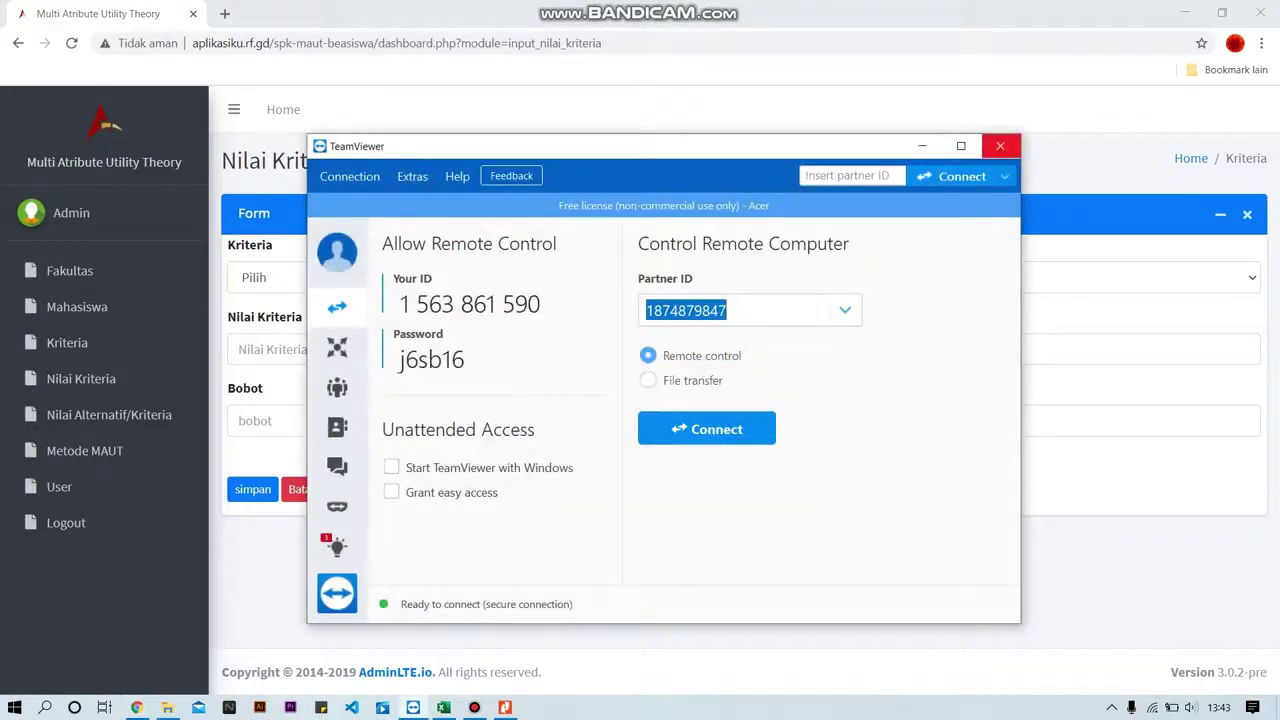
{"action": "left_click", "coordinate": [1000, 146]}
Add a fourth PRESENSI Nilai Kriteria of >=80% with a Bobot of 4 and save it
{"action": "left_click", "coordinate": [743, 278]}
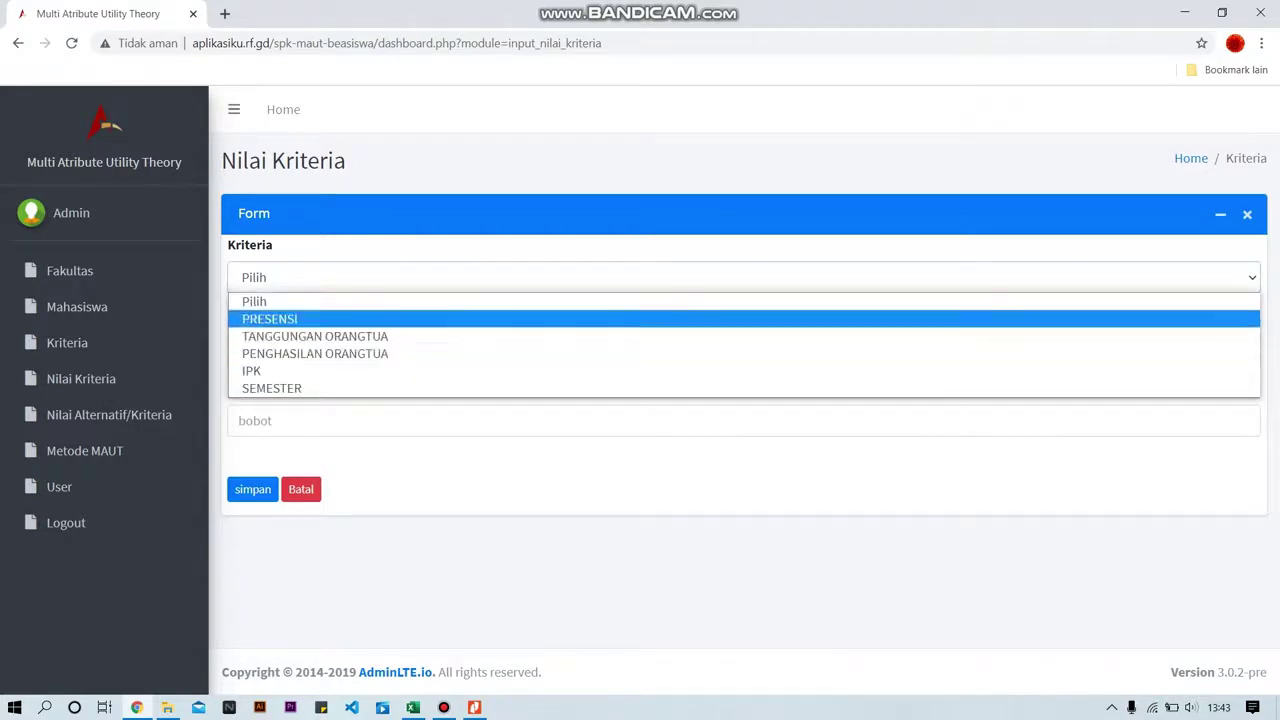
{"action": "left_click", "coordinate": [743, 319]}
{"action": "left_click", "coordinate": [239, 349]}
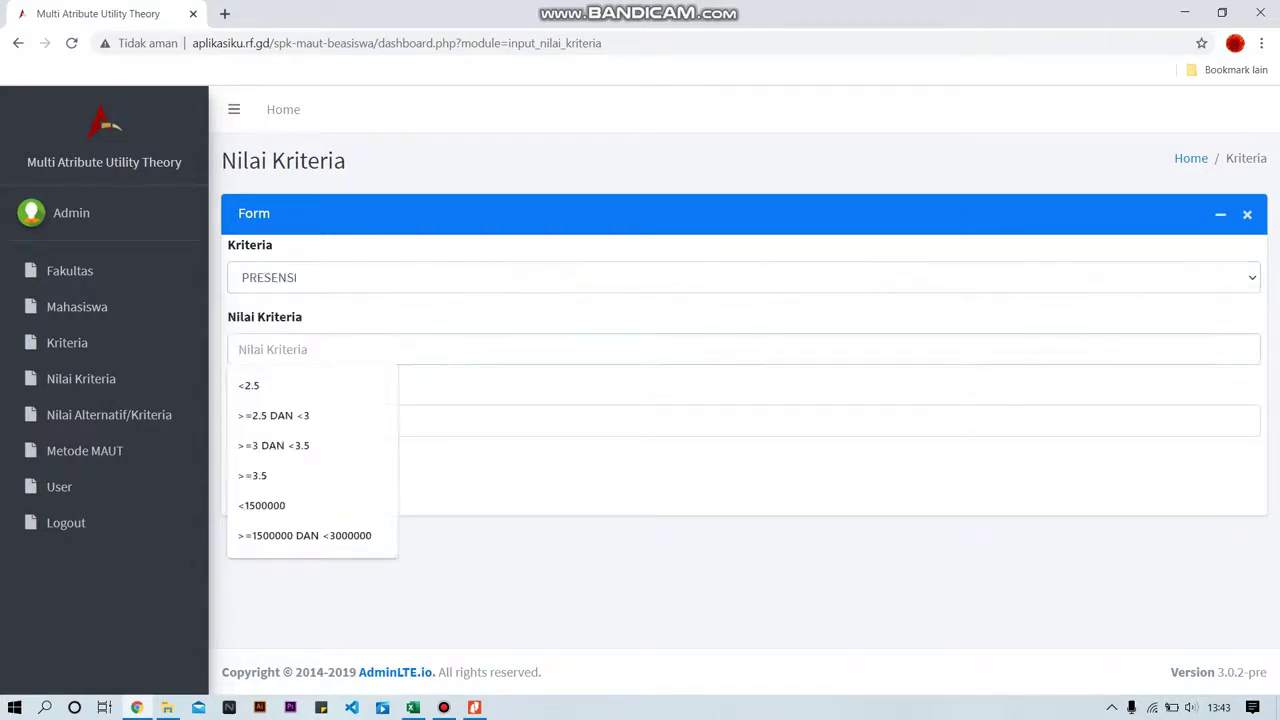
{"action": "type", "text": ">=80"}
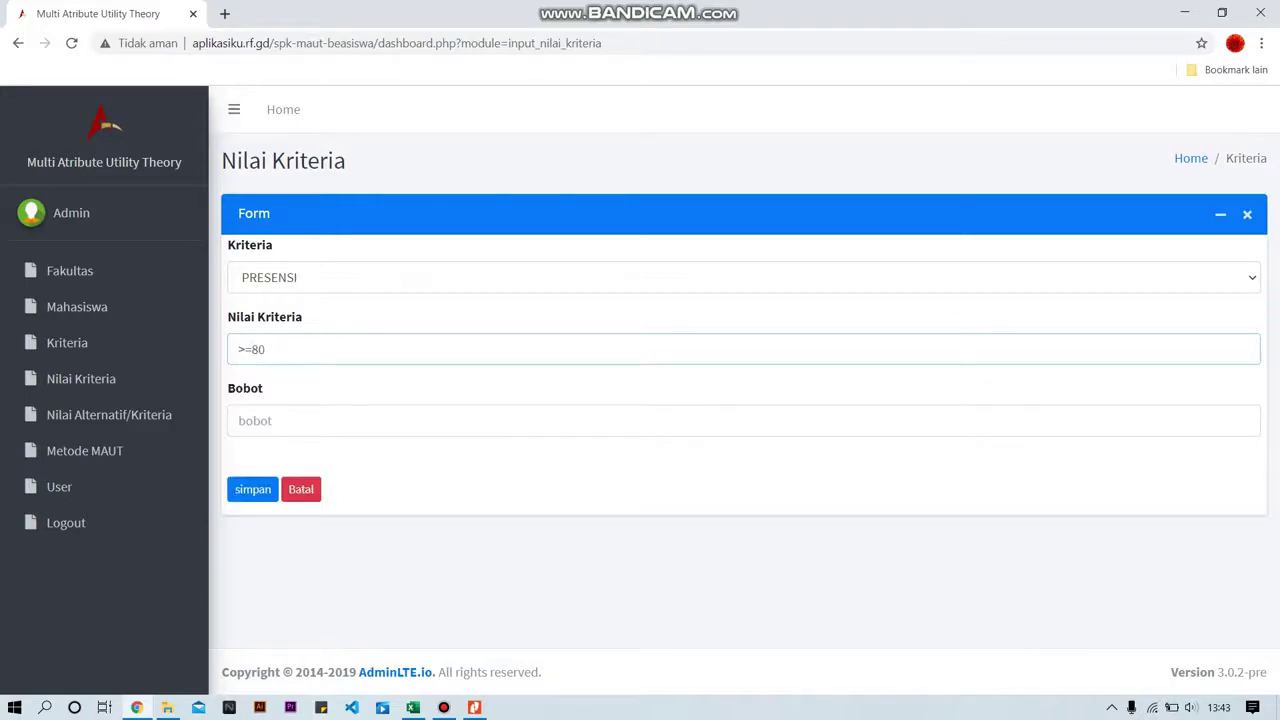
{"action": "type", "text": "%"}
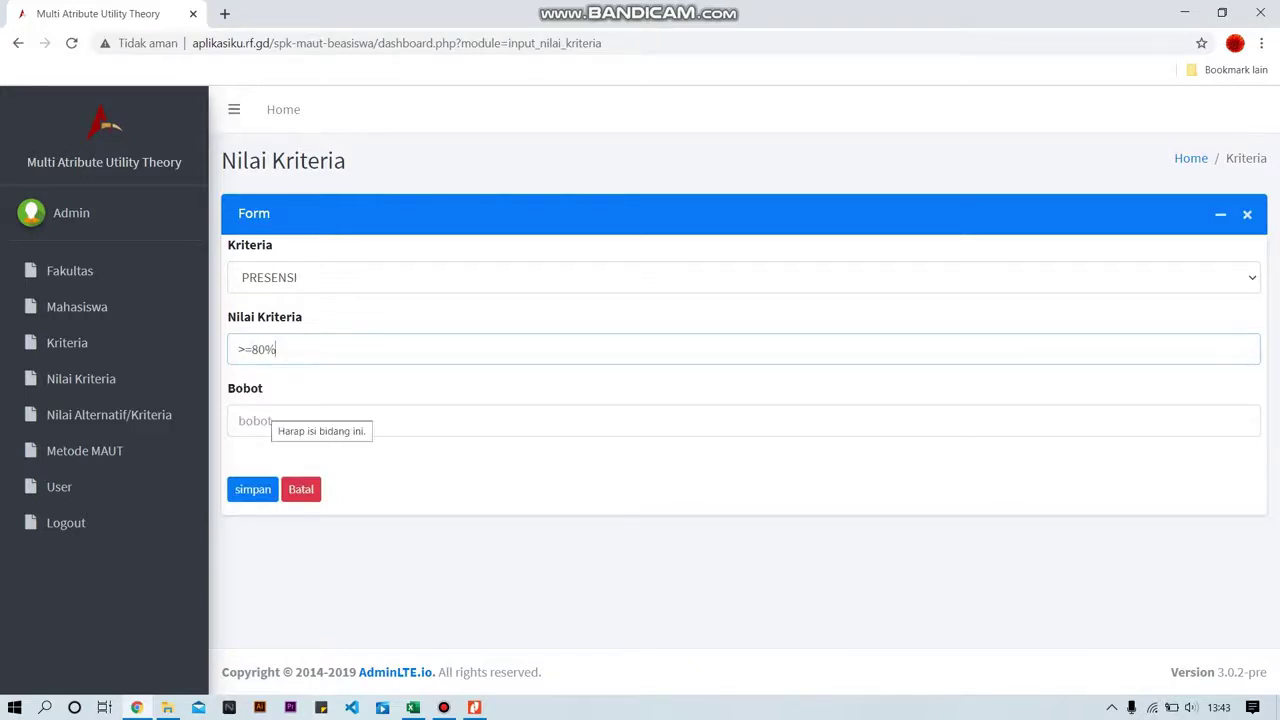
{"action": "left_click", "coordinate": [262, 420]}
{"action": "type", "text": "4"}
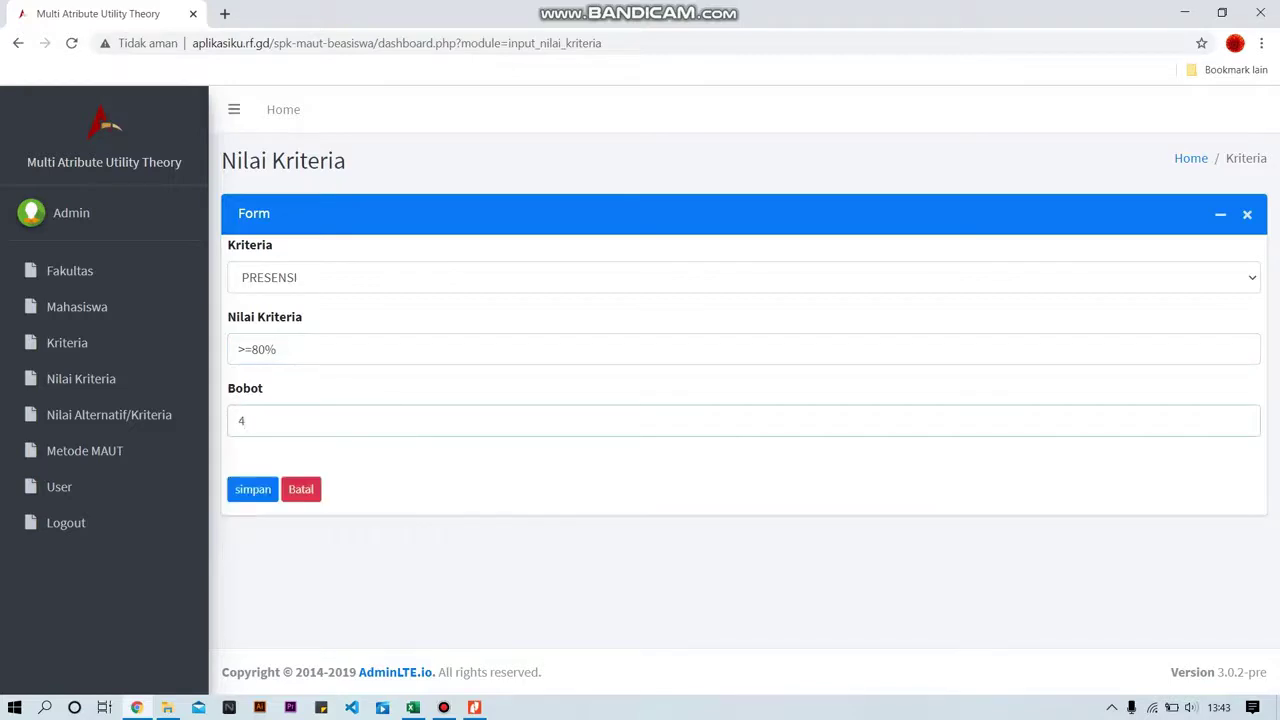
{"action": "left_click", "coordinate": [253, 489]}
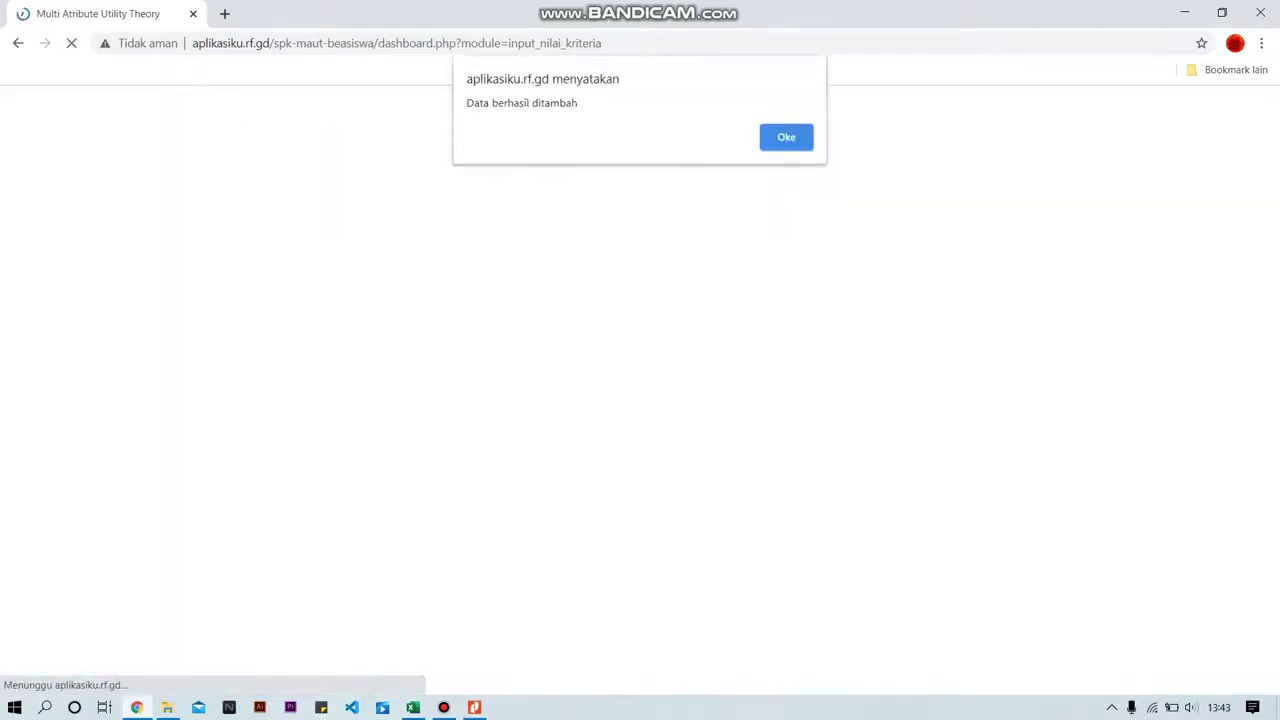
{"action": "key", "text": "Return"}
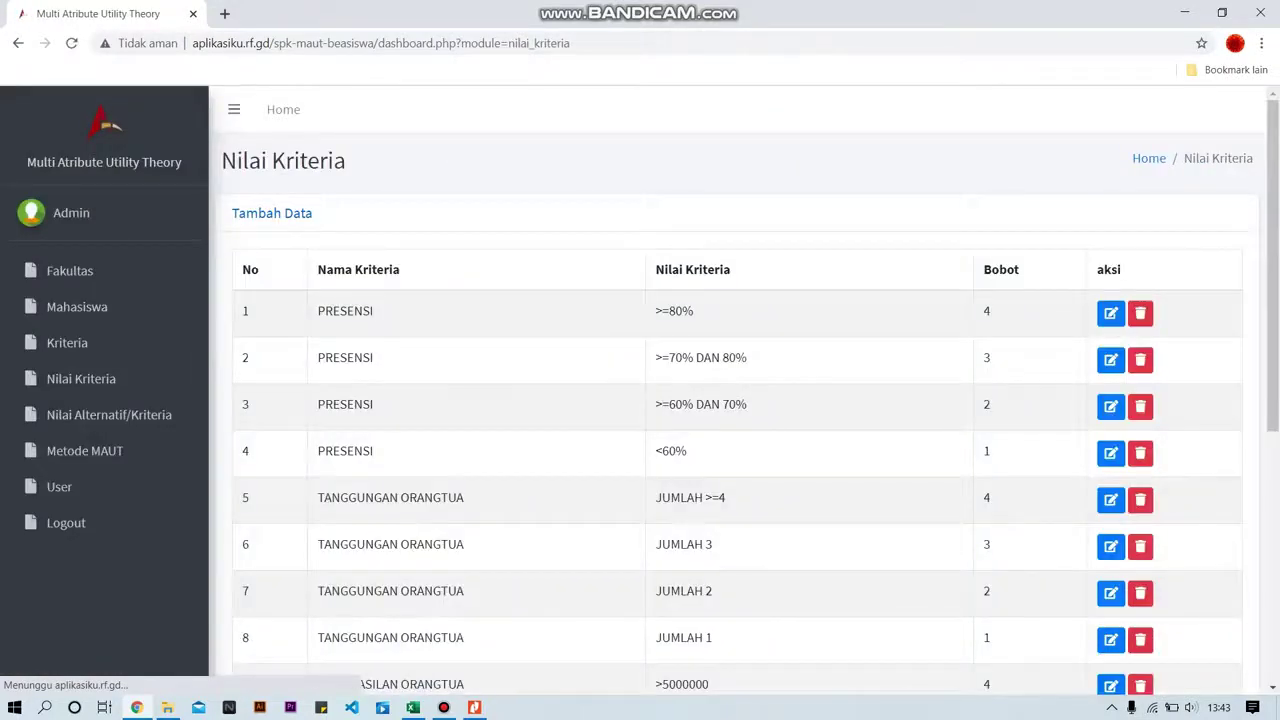
Add a Nilai Kriteria of SEMESTER <=2 ATAU >8 with a Bobot of 1 for the SEMESTER criterion and save it
{"action": "left_click", "coordinate": [272, 213]}
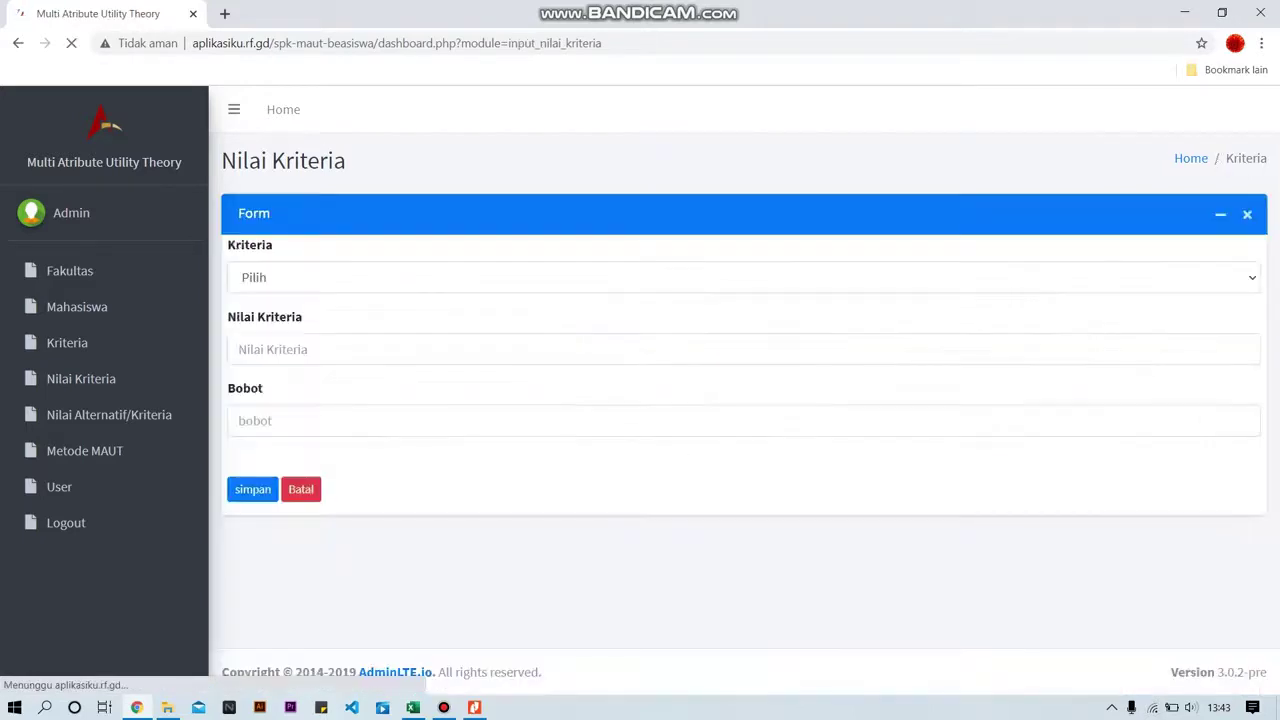
{"action": "left_click", "coordinate": [270, 277]}
{"action": "key", "text": "Down"}
{"action": "key", "text": "Down"}
{"action": "key", "text": "Down"}
{"action": "key", "text": "Down"}
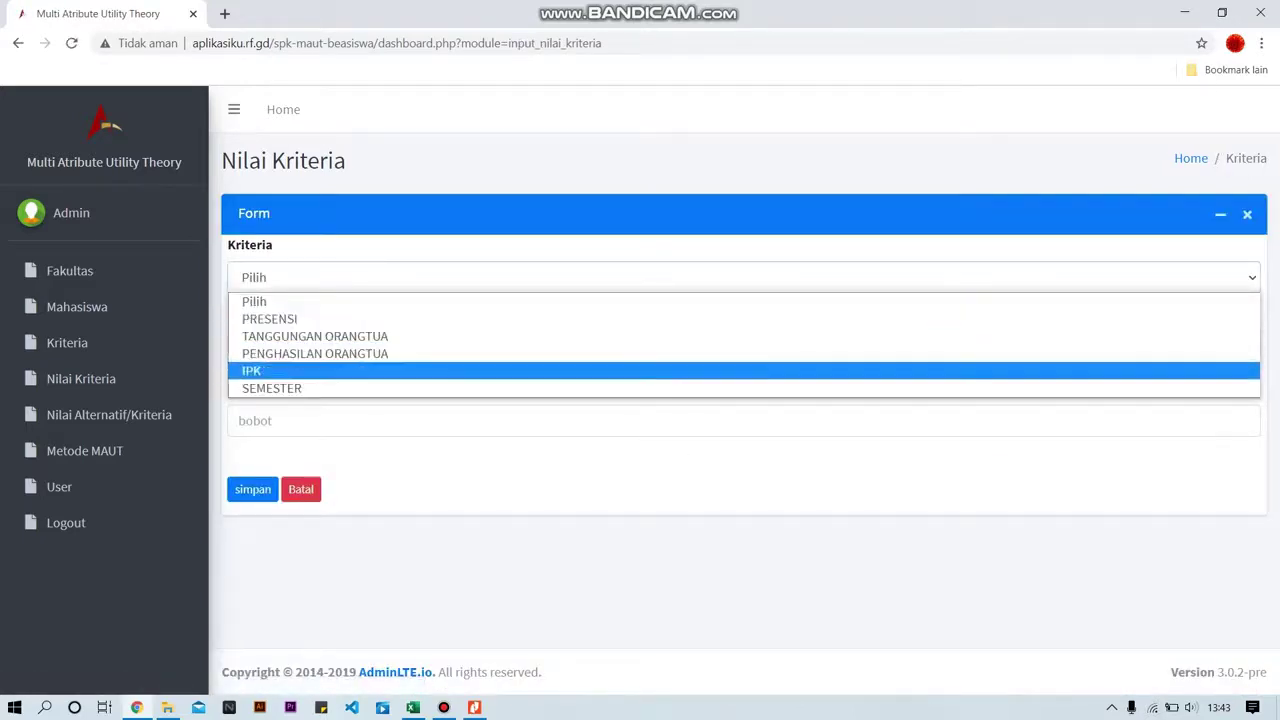
{"action": "key", "text": "Return"}
{"action": "left_click", "coordinate": [280, 349]}
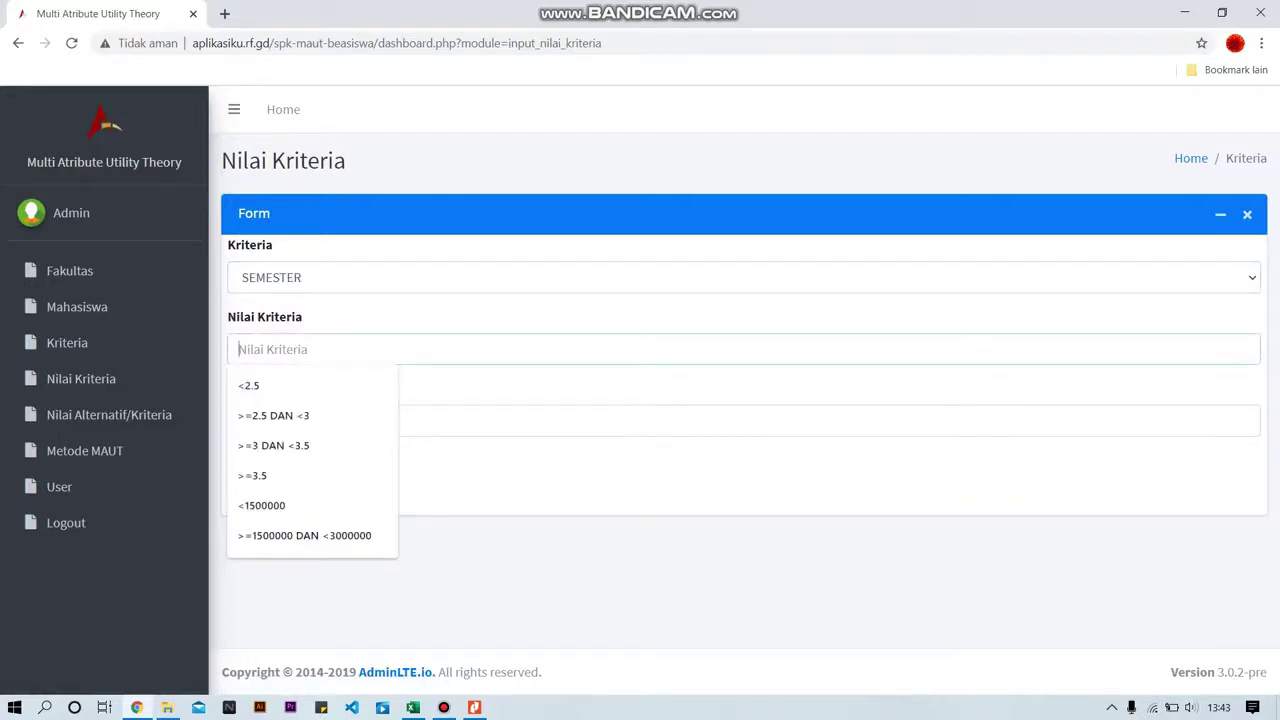
{"action": "type", "text": "SEMES"}
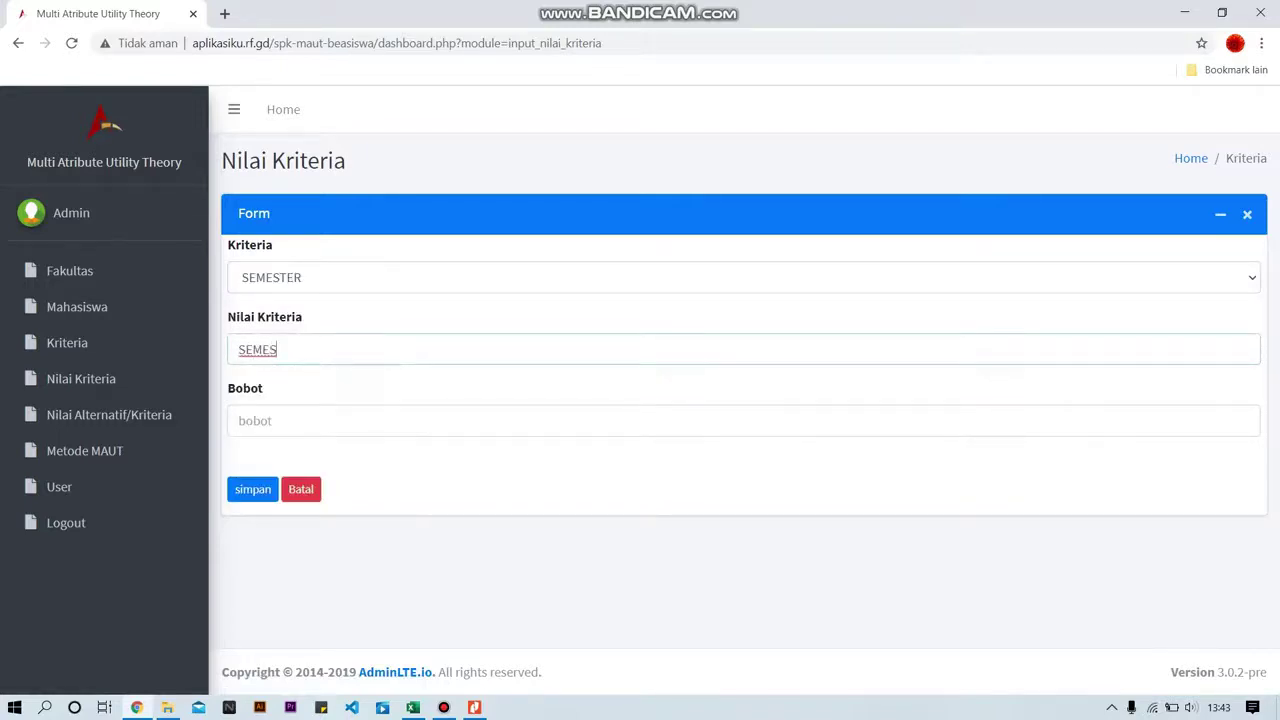
{"action": "type", "text": "TER <=2 ATAU >8"}
{"action": "left_click", "coordinate": [444, 707]}
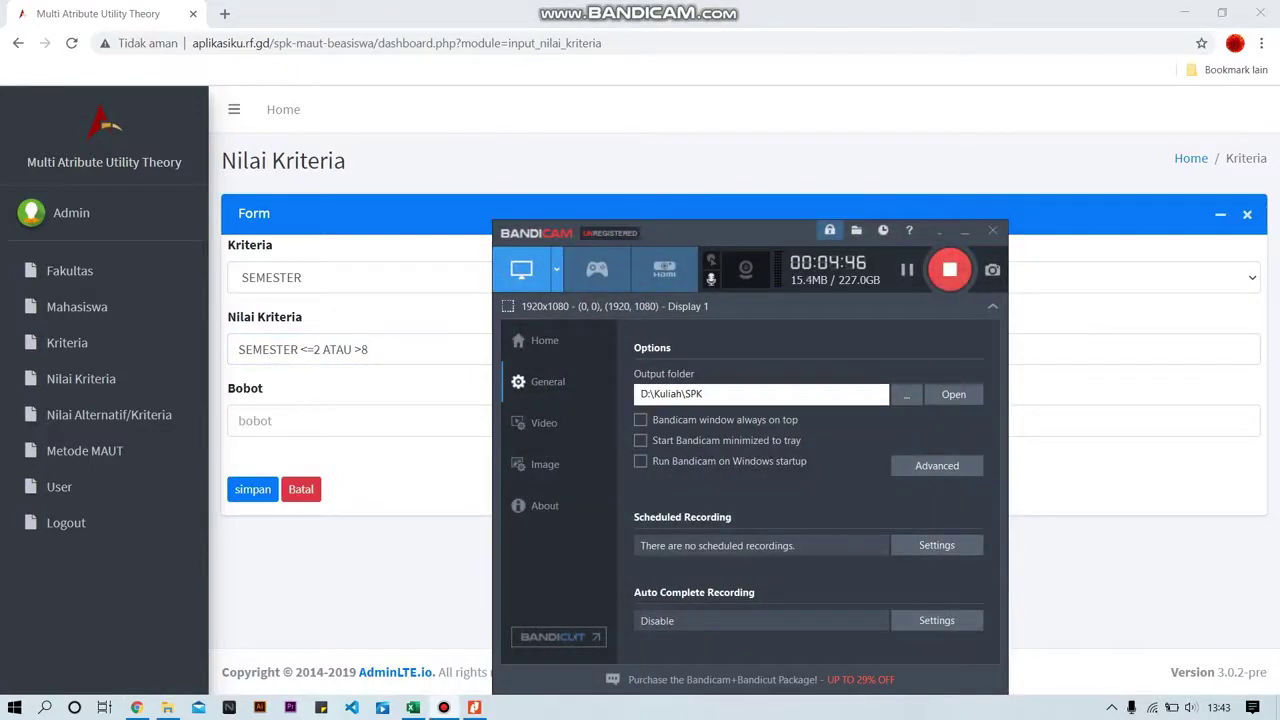
{"action": "left_click", "coordinate": [907, 270]}
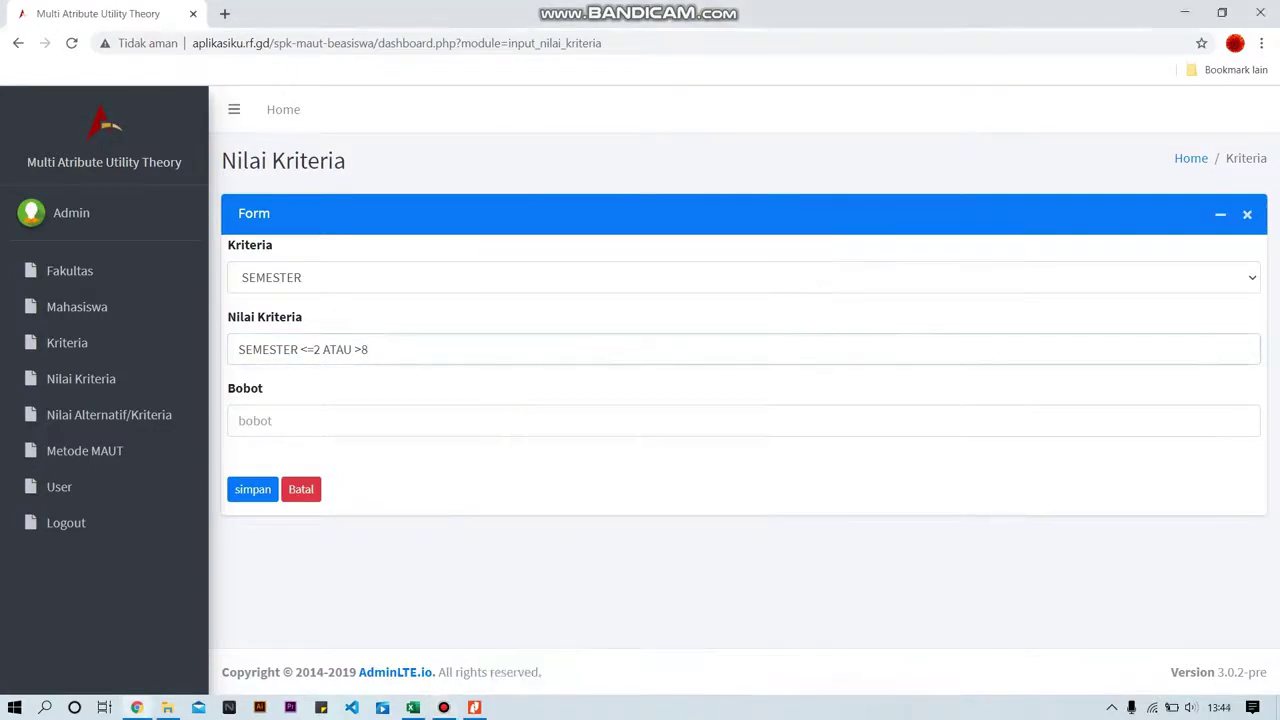
{"action": "left_click", "coordinate": [260, 421]}
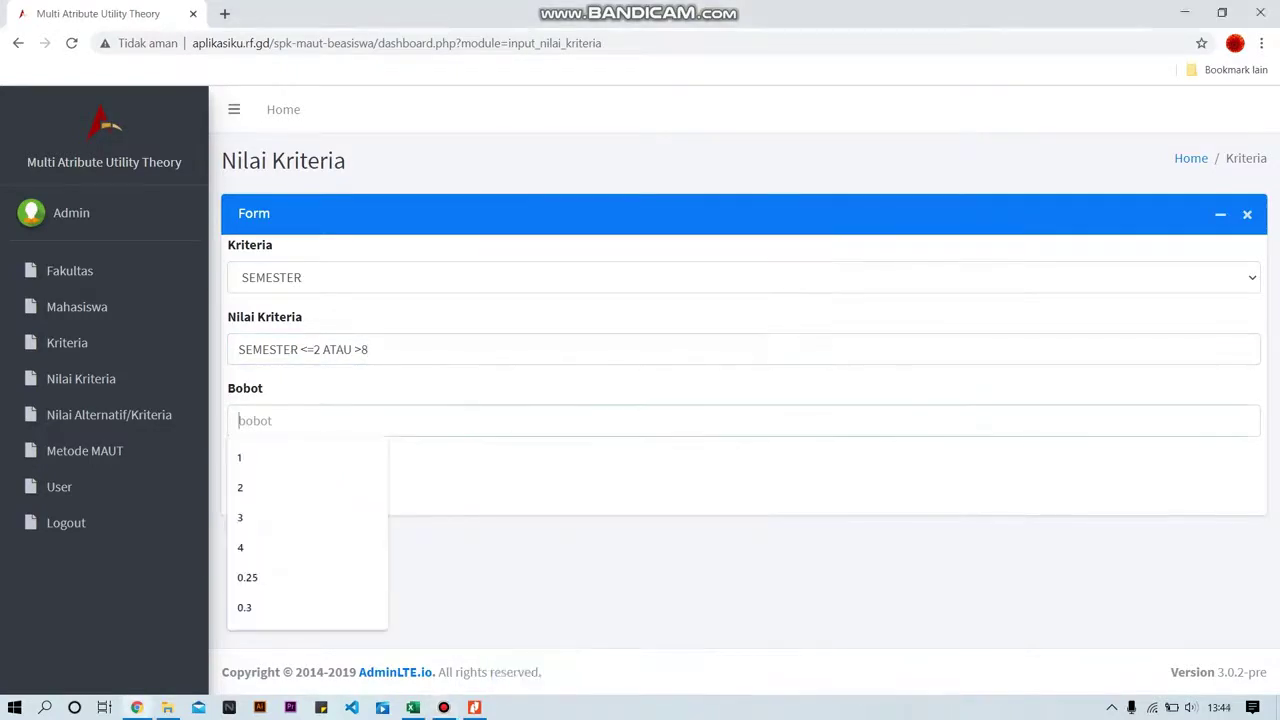
{"action": "type", "text": "1"}
{"action": "key", "text": "Return"}
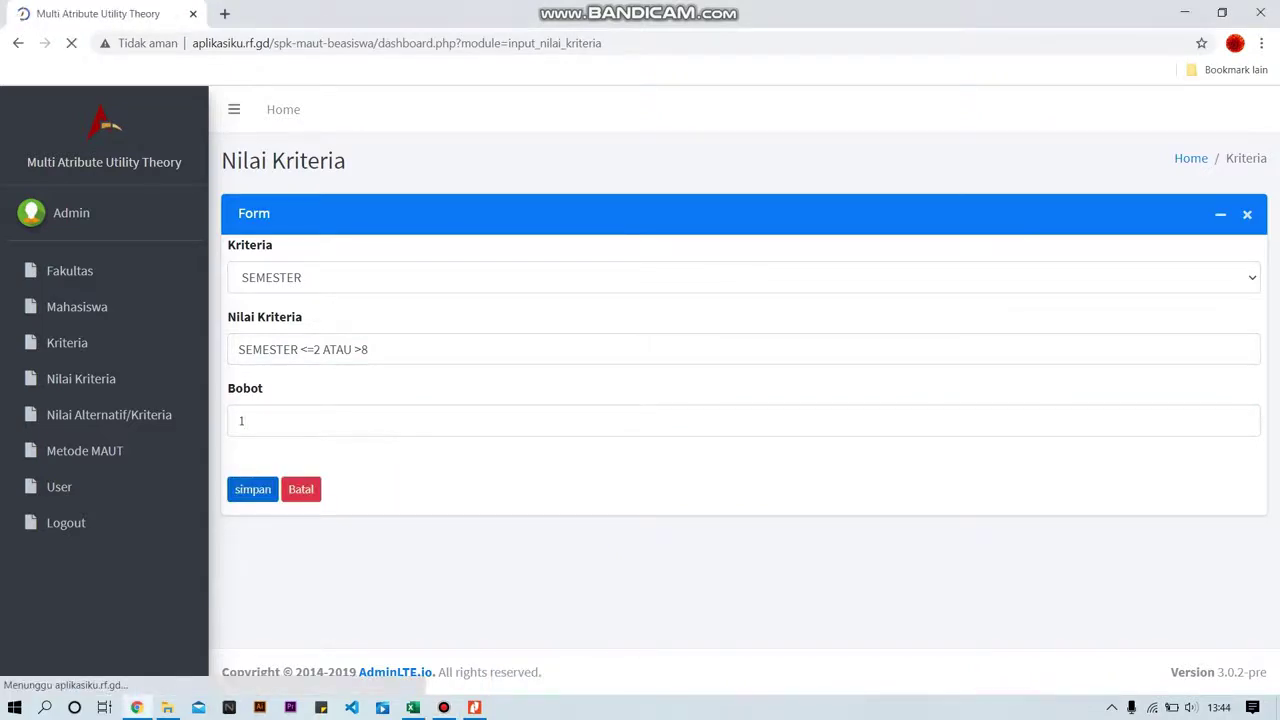
{"action": "key", "text": "Return"}
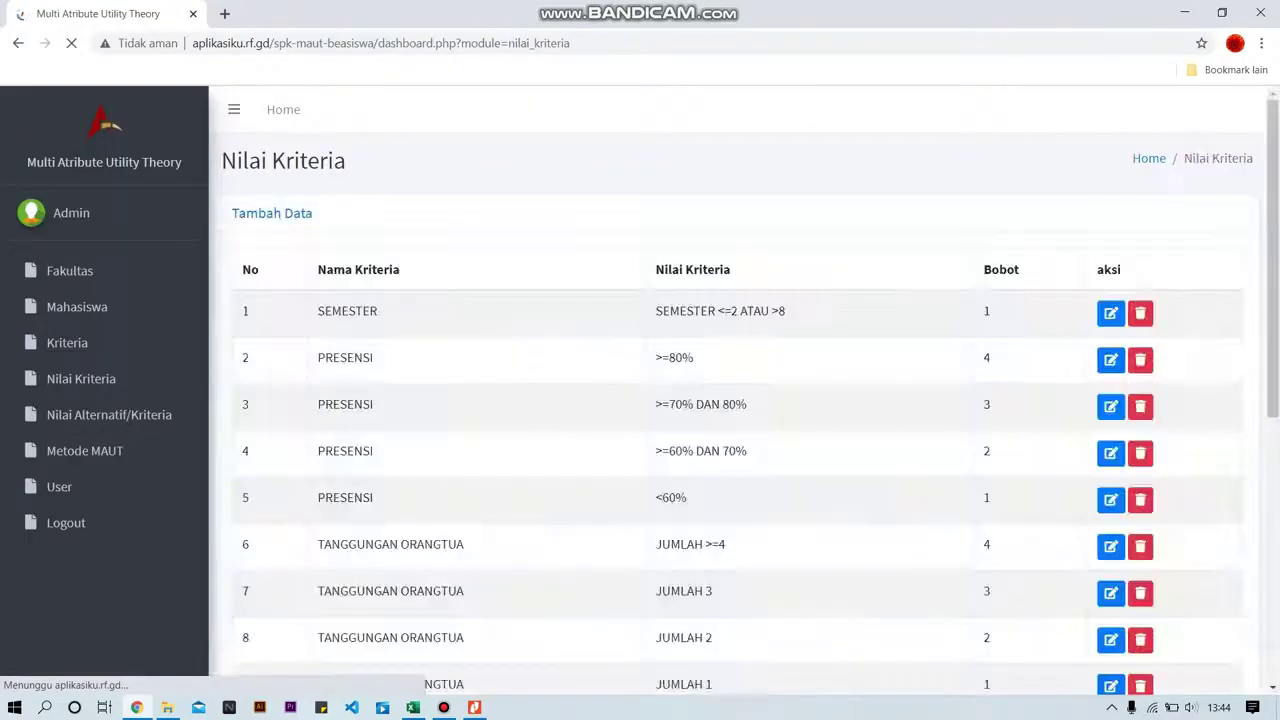
Add a second SEMESTER Nilai Kriteria of SEMESTER 3 DAN 4 with a Bobot of 2 and save it
{"action": "left_click", "coordinate": [272, 213]}
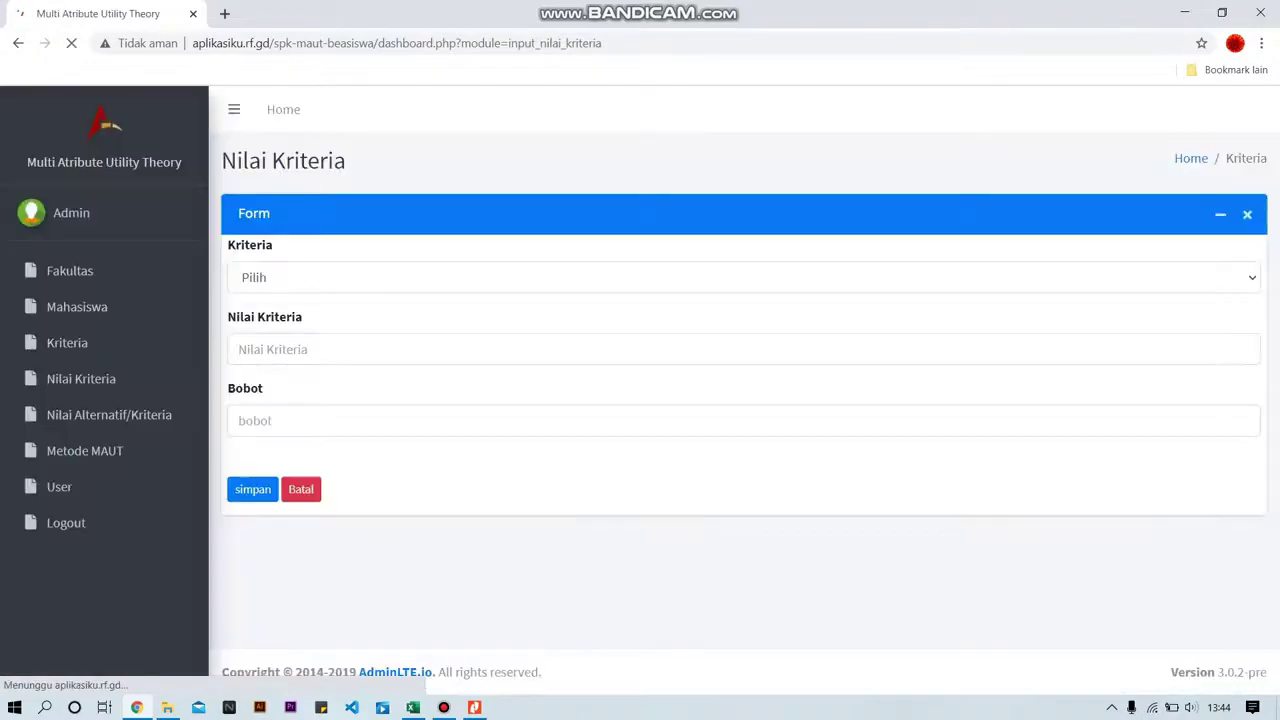
{"action": "left_click", "coordinate": [330, 278]}
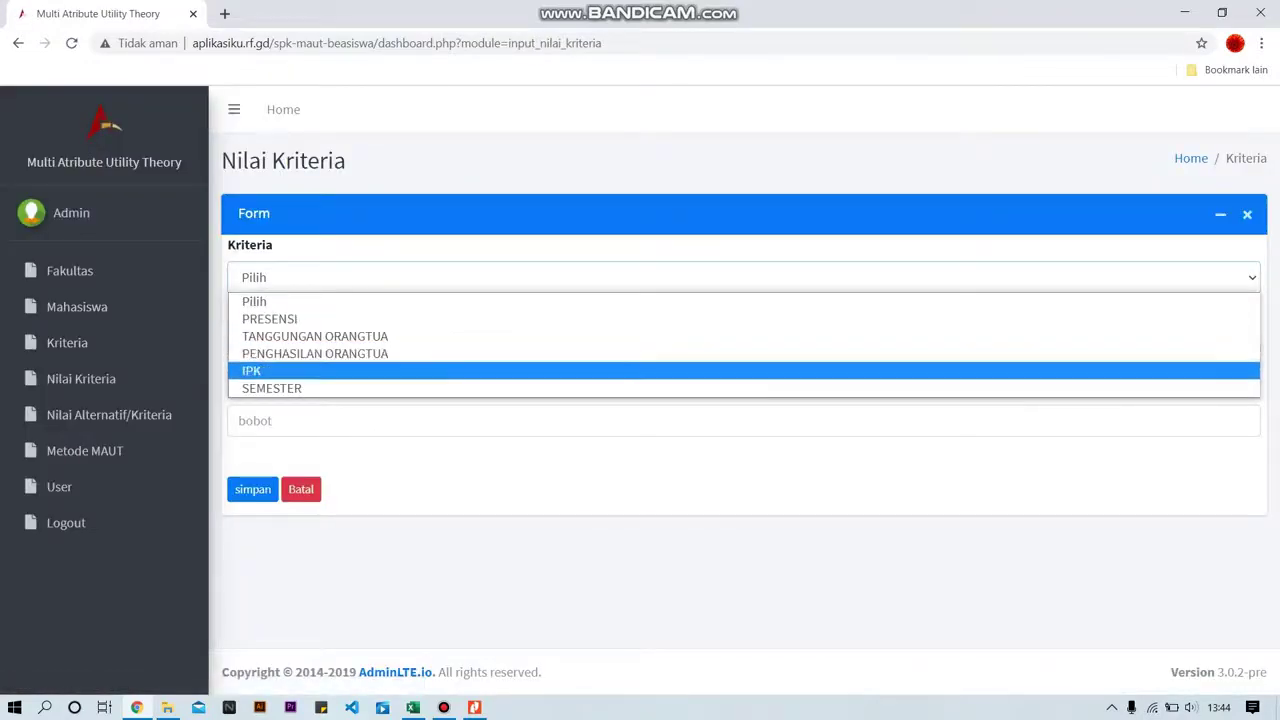
{"action": "key", "text": "Return"}
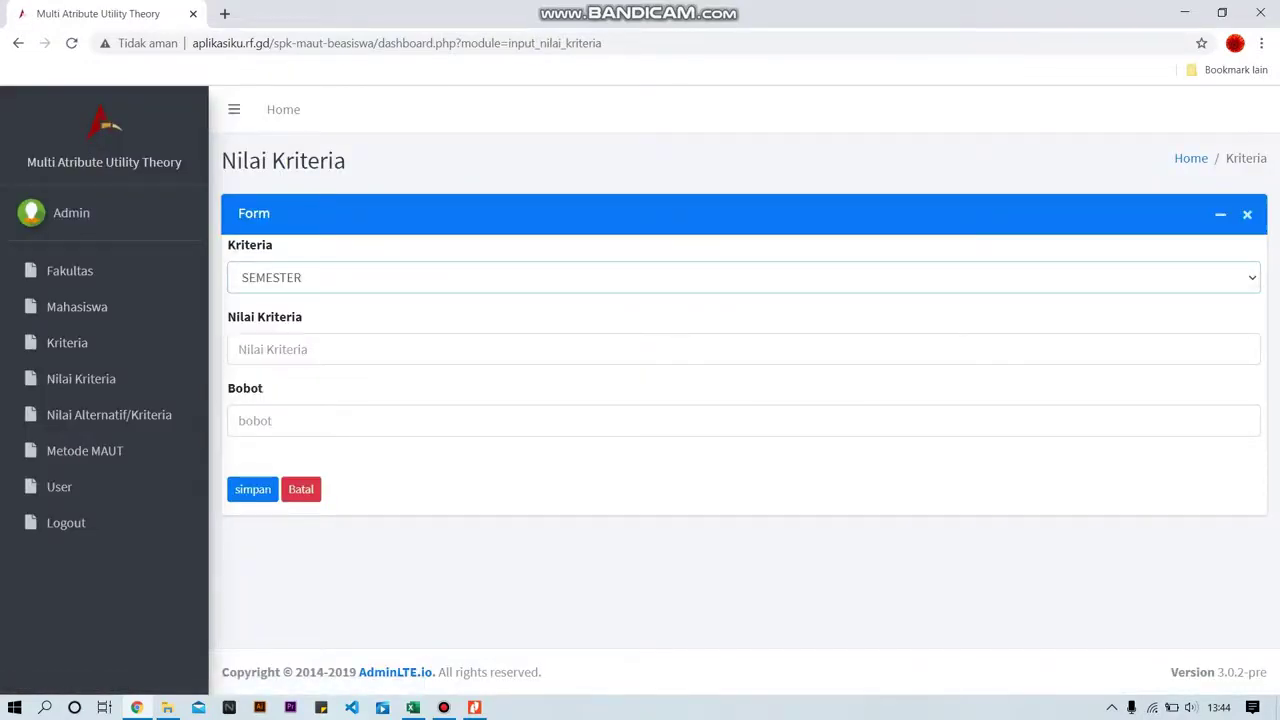
{"action": "left_click", "coordinate": [300, 349]}
{"action": "type", "text": "SEMS"}
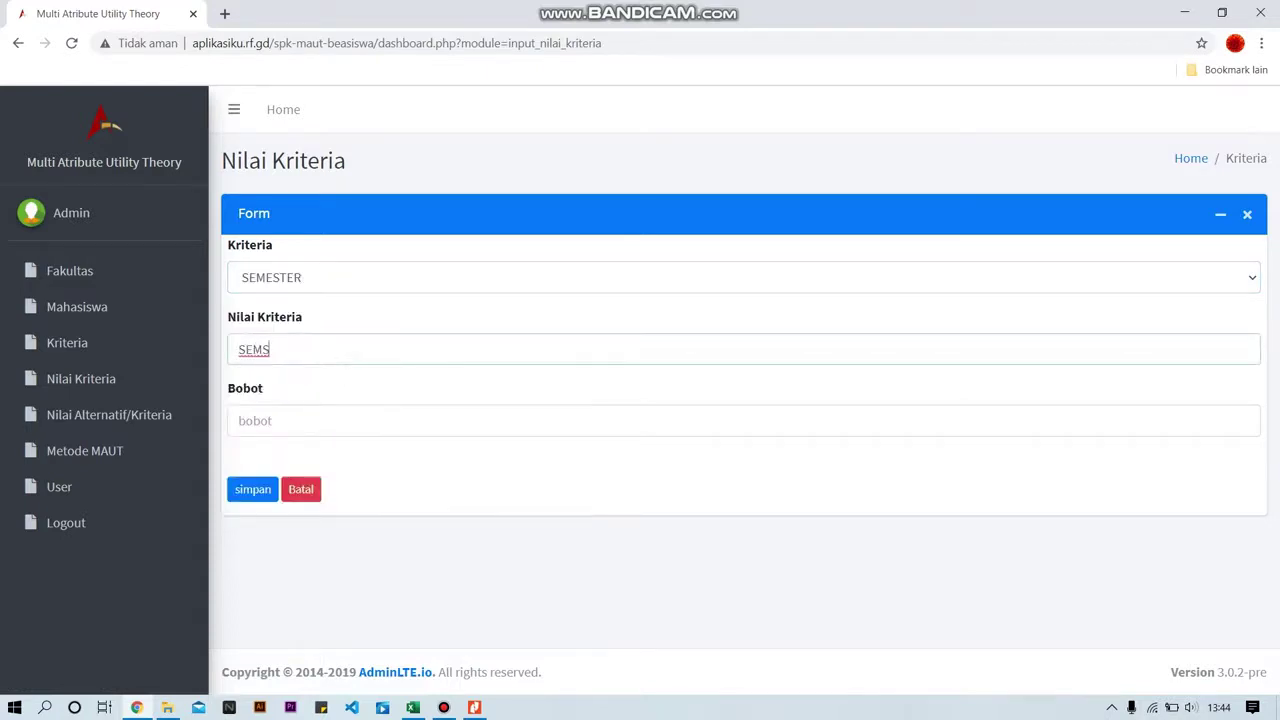
{"action": "key", "text": "BackSpace"}
{"action": "type", "text": "E"}
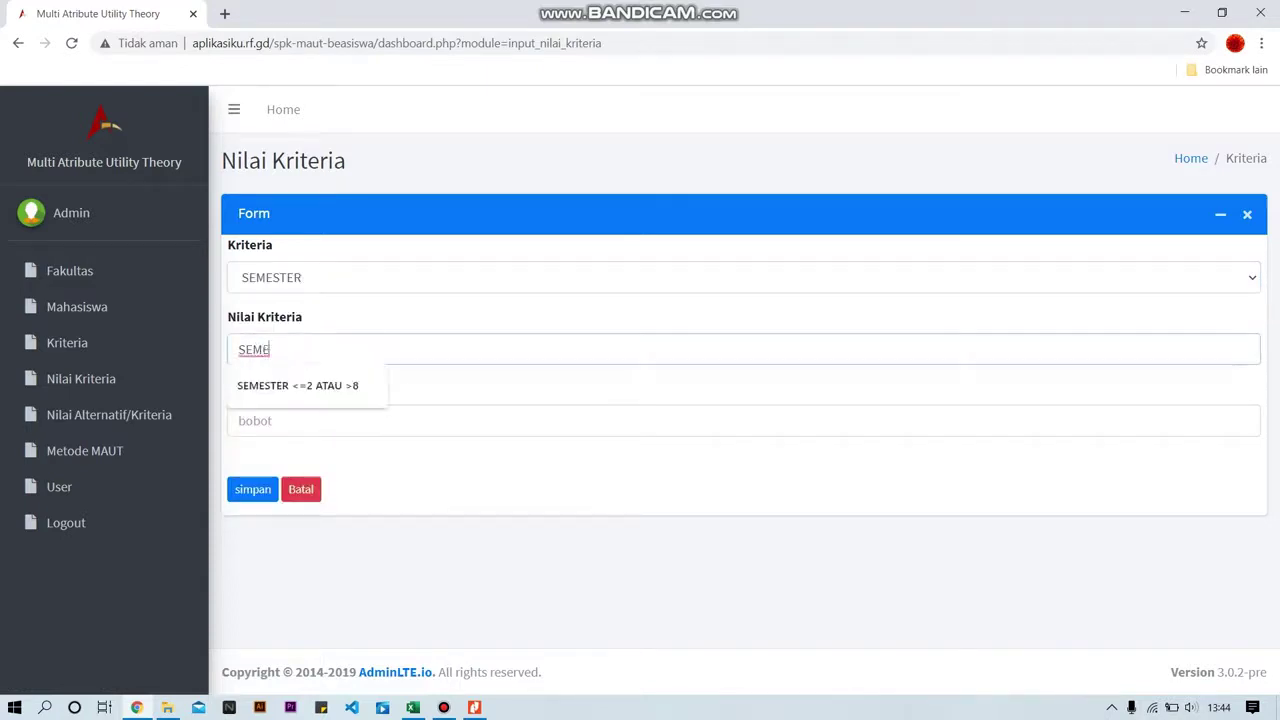
{"action": "type", "text": "STER 3 DA"}
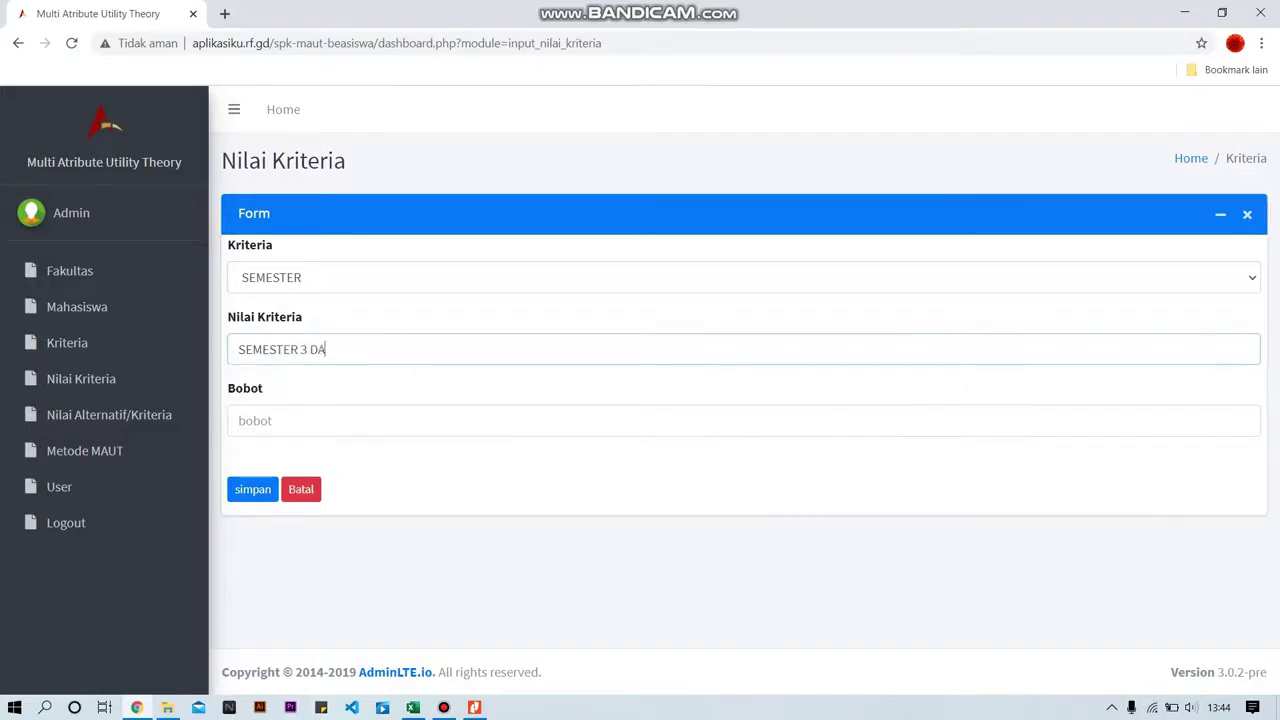
{"action": "type", "text": "N 4"}
{"action": "left_click", "coordinate": [244, 421]}
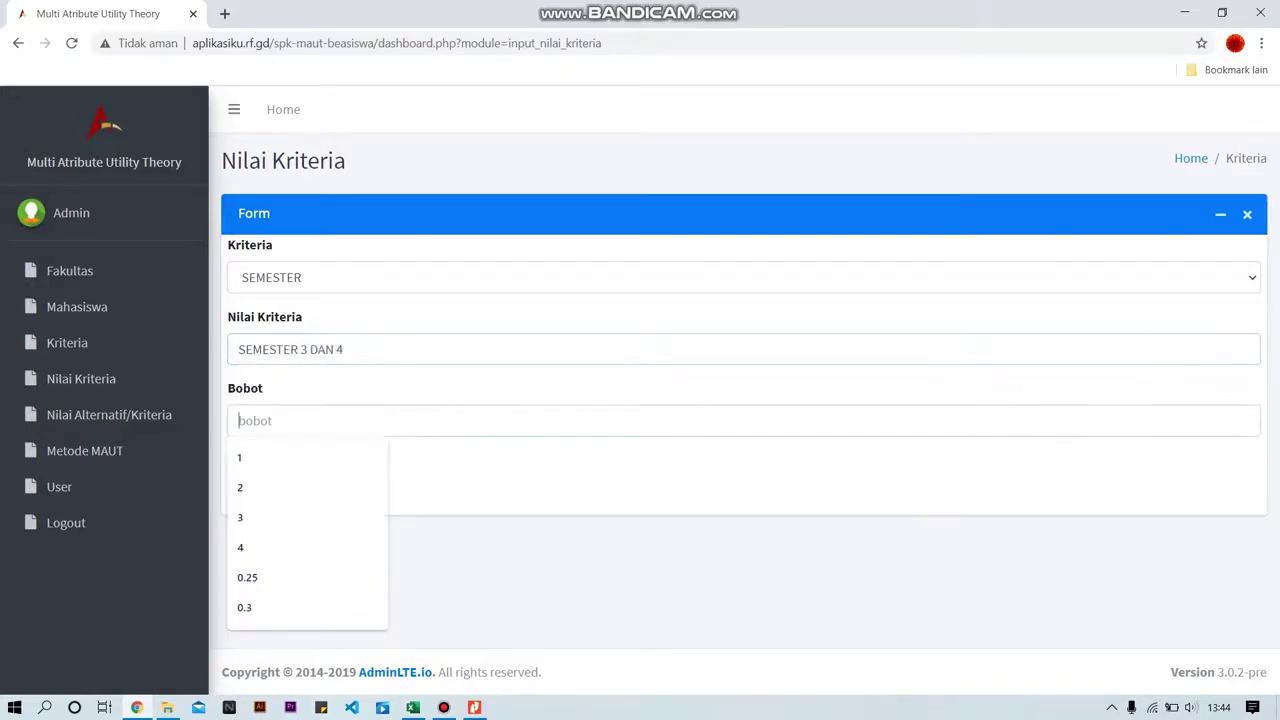
{"action": "type", "text": "2"}
{"action": "key", "text": "Return"}
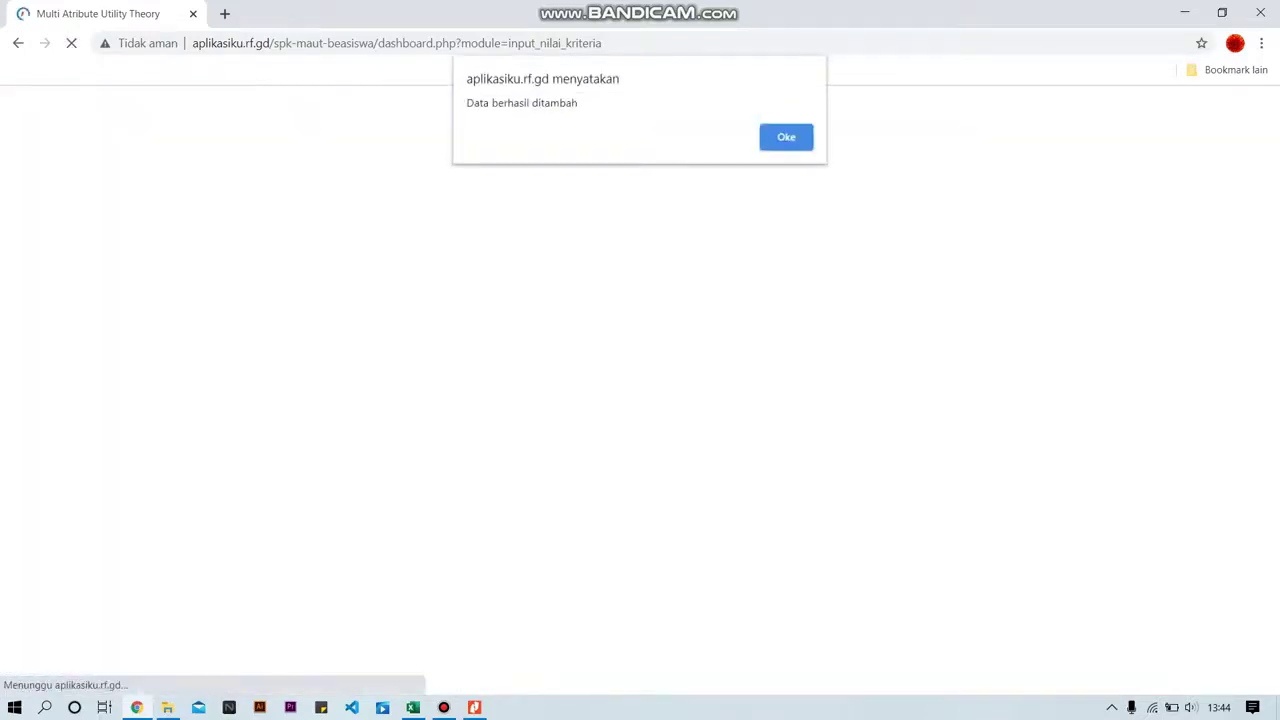
Add a third SEMESTER Nilai Kriteria of SEMSESTER 5 DAN 6 with a Bobot of 3 and save it
{"action": "key", "text": "Return"}
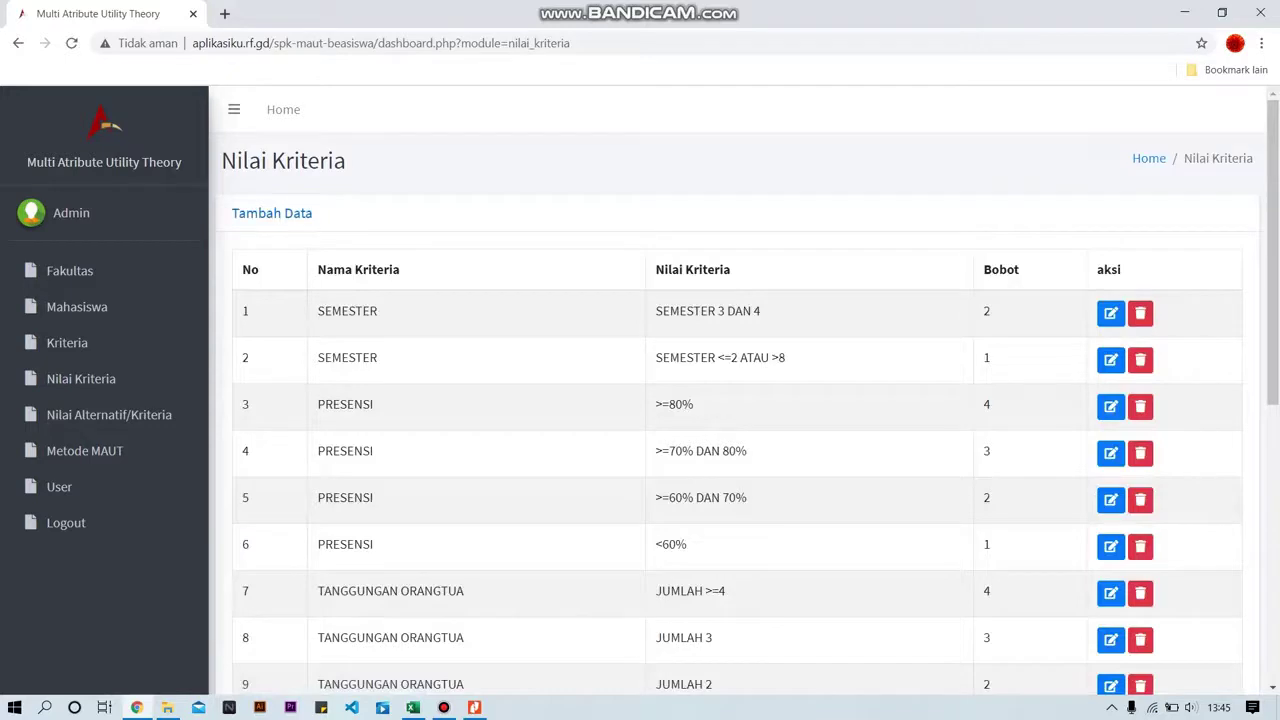
{"action": "left_click", "coordinate": [272, 213]}
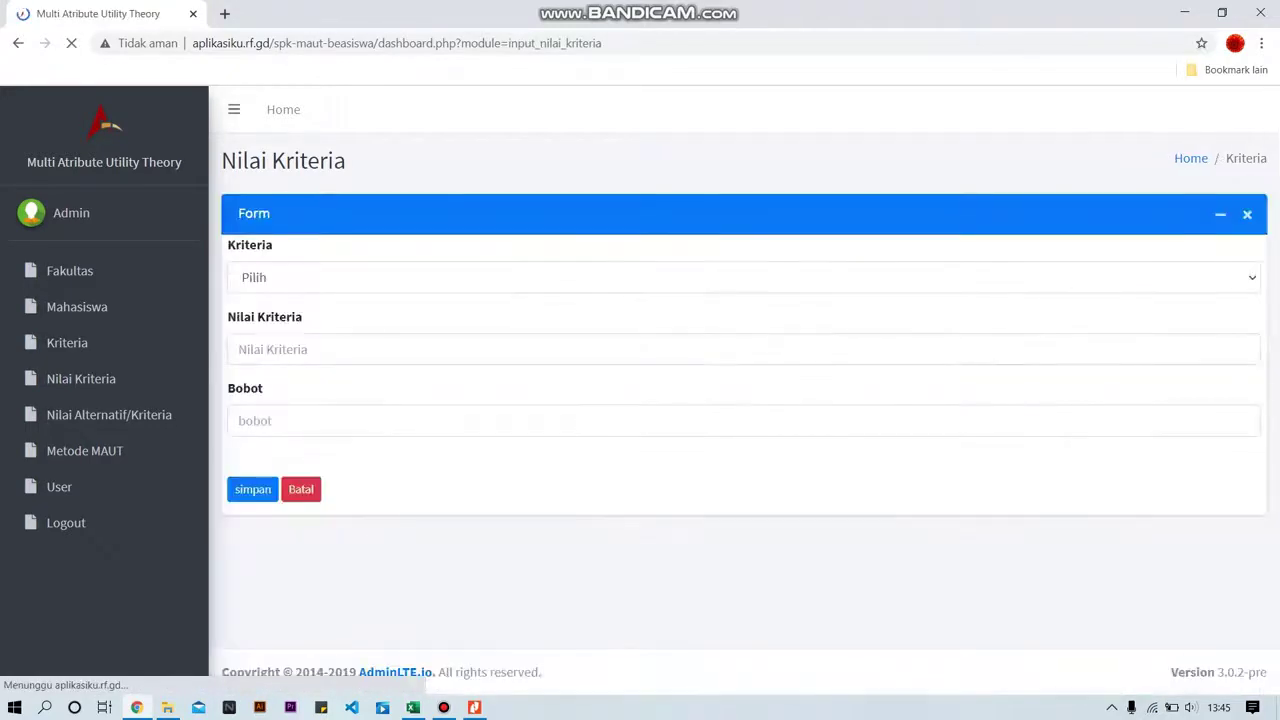
{"action": "left_click", "coordinate": [272, 277]}
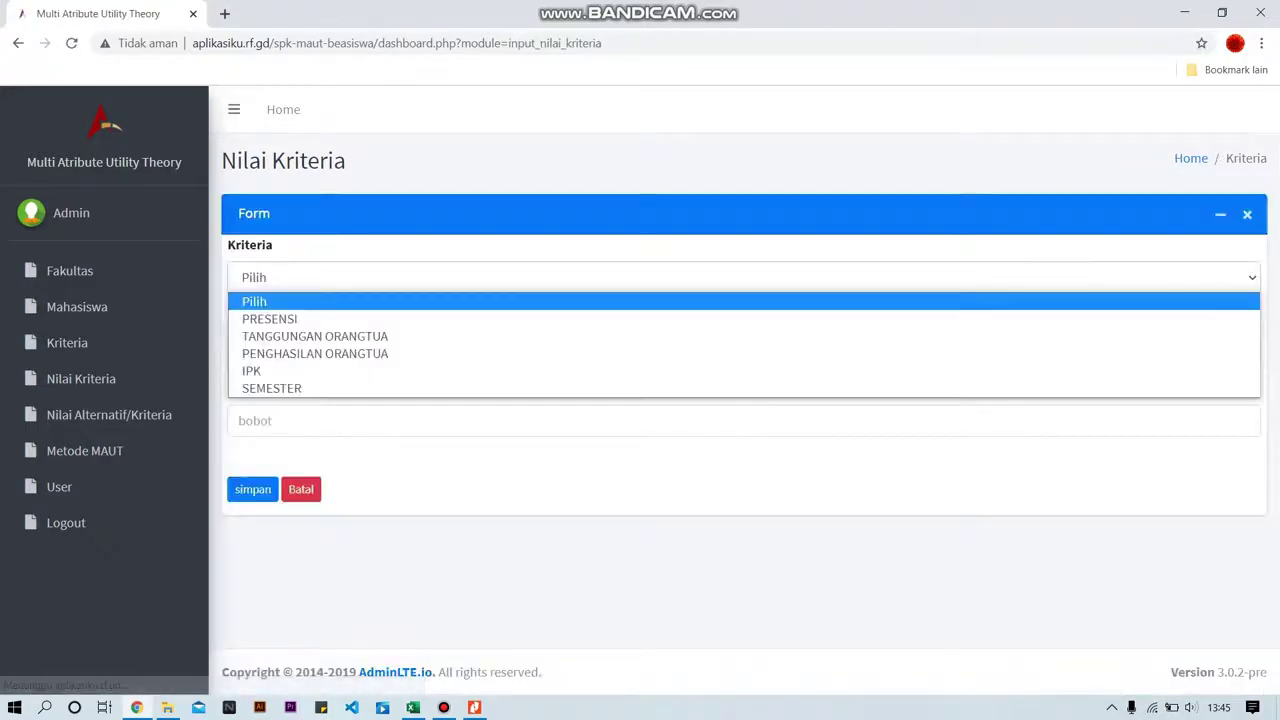
{"action": "left_click", "coordinate": [272, 388]}
{"action": "left_click", "coordinate": [300, 349]}
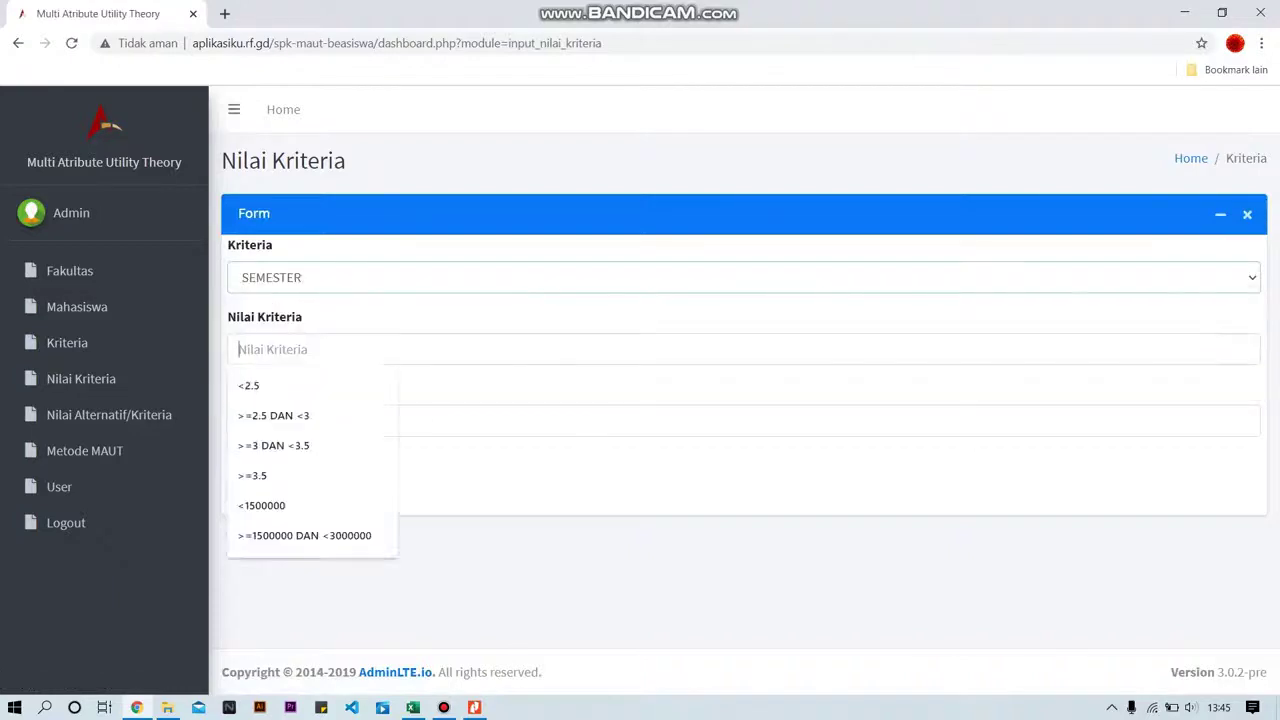
{"action": "type", "text": "S"}
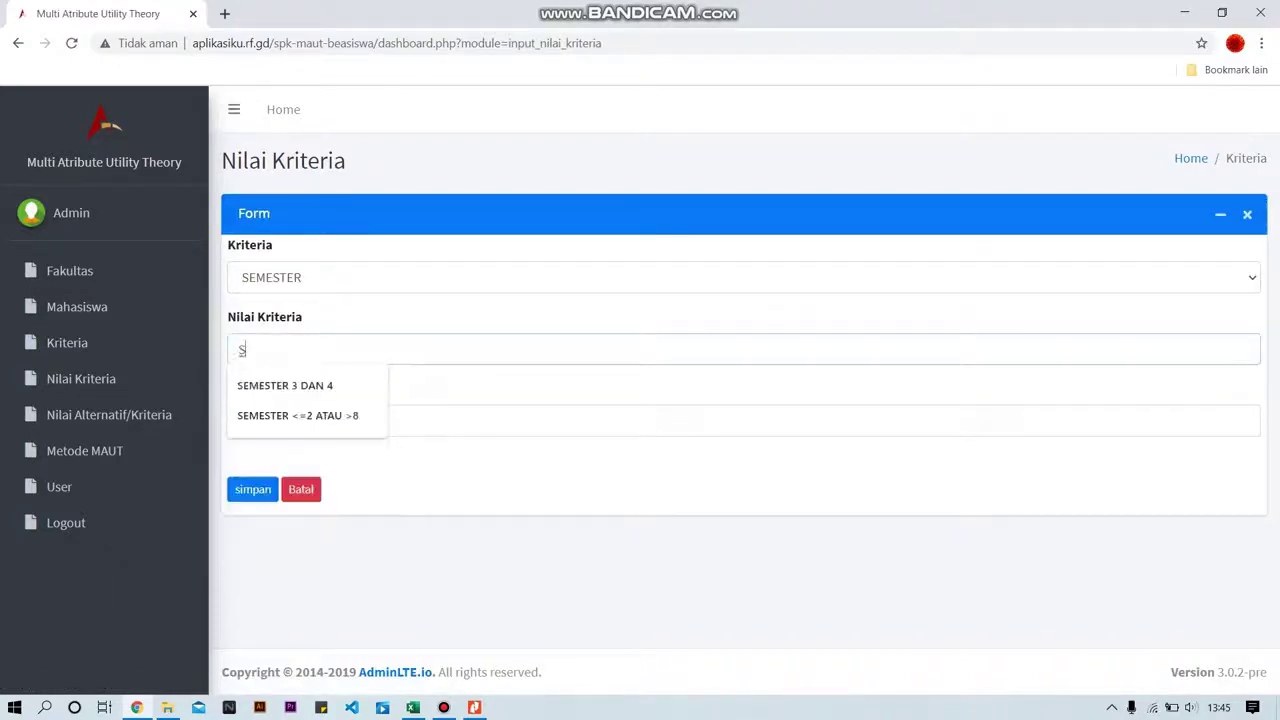
{"action": "type", "text": "EMSEST"}
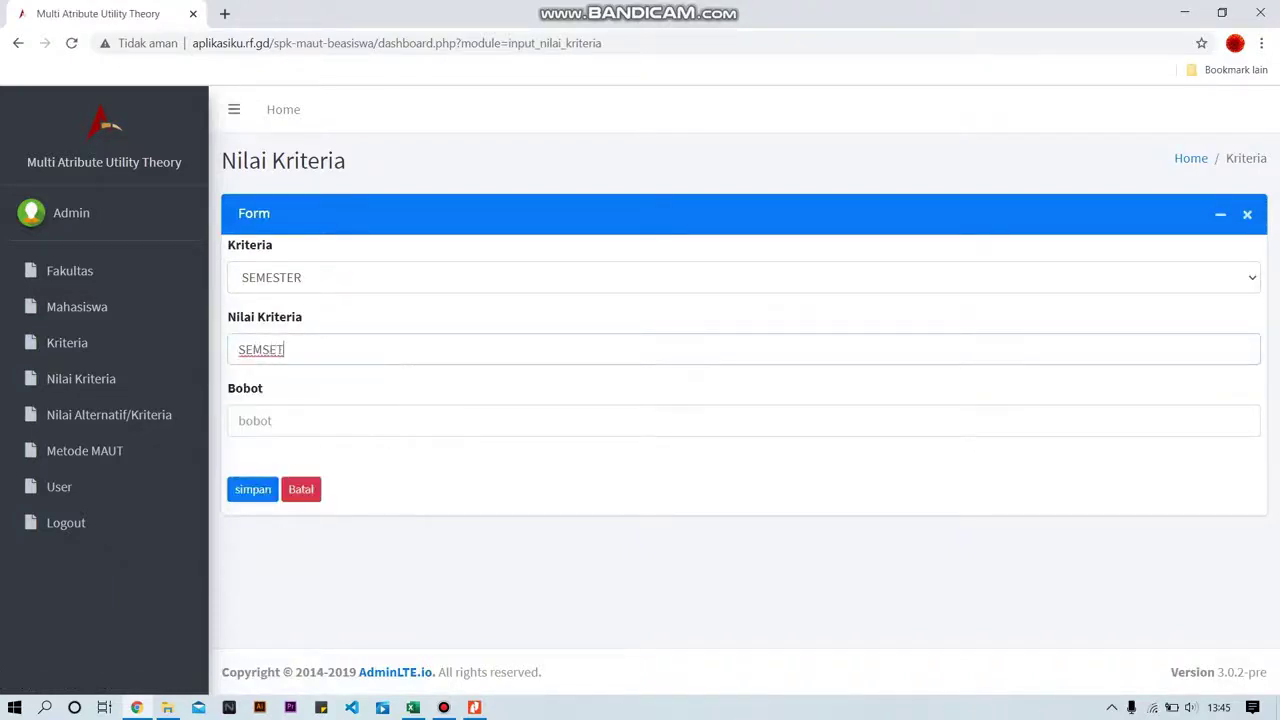
{"action": "key", "text": "BackSpace"}
{"action": "key", "text": "BackSpace"}
{"action": "type", "text": "STER 5 DAN 6"}
{"action": "key", "text": "Tab"}
{"action": "type", "text": "3"}
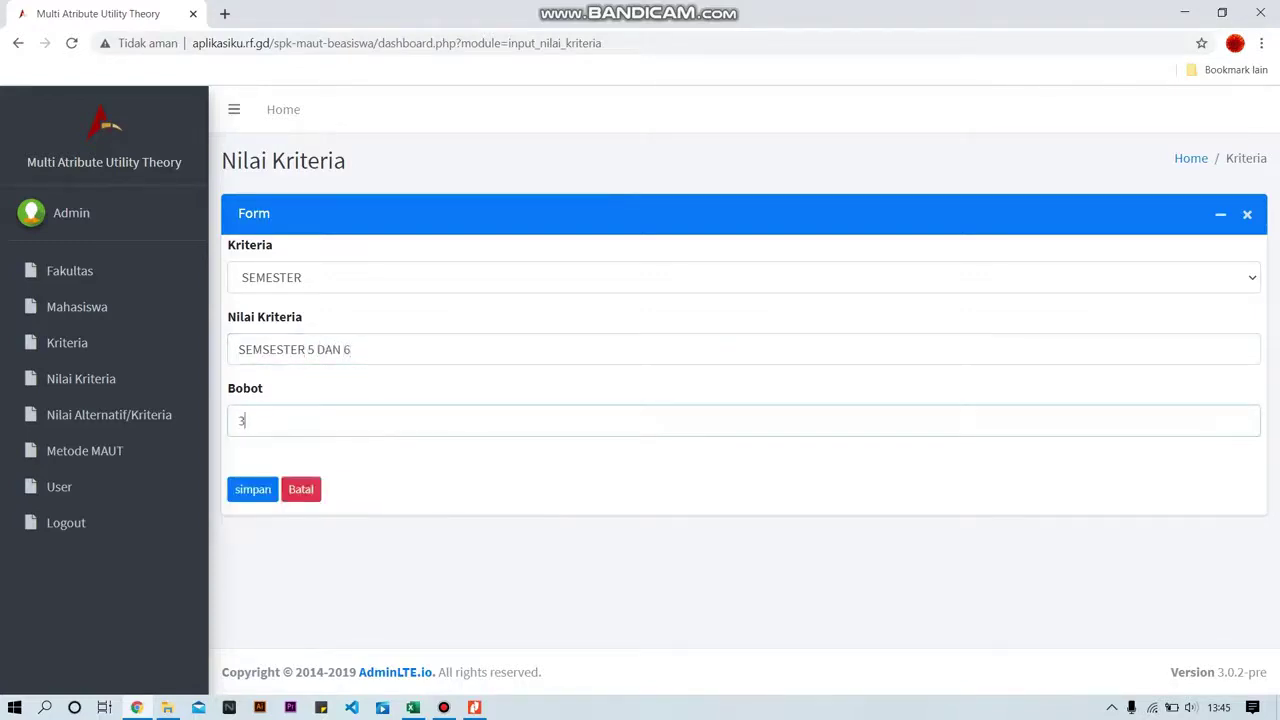
{"action": "key", "text": "Return"}
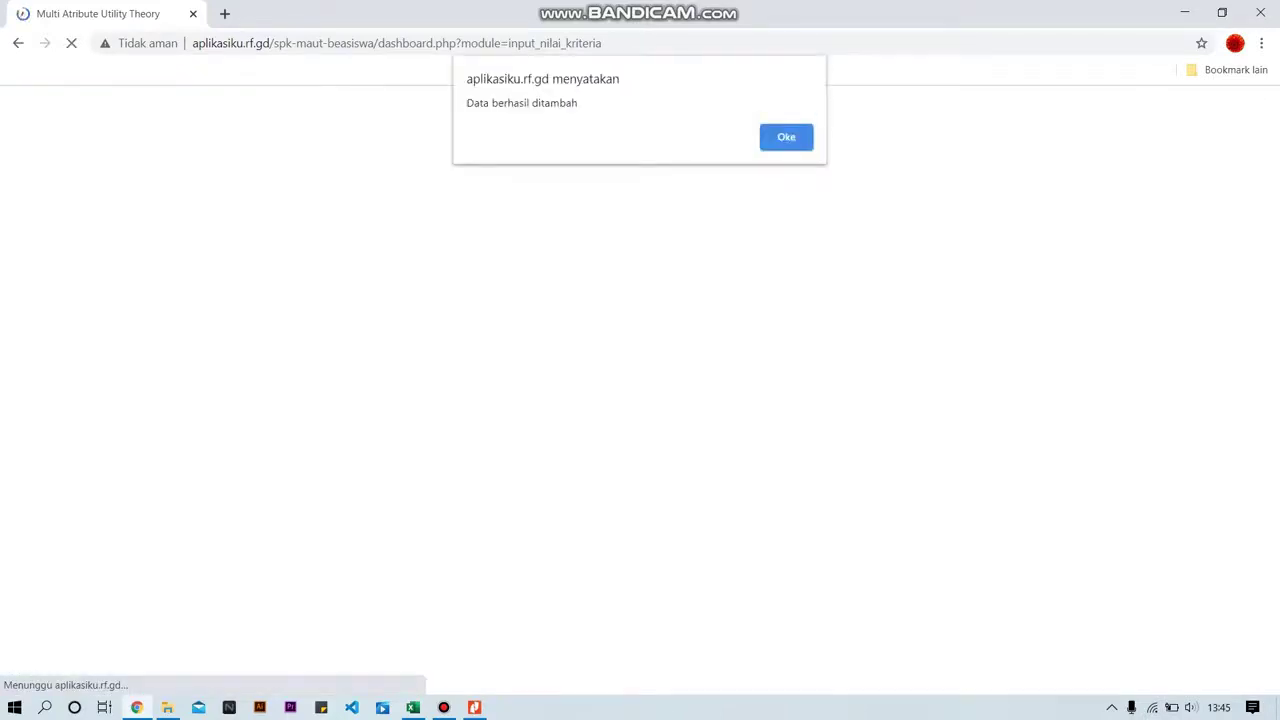
{"action": "key", "text": "Return"}
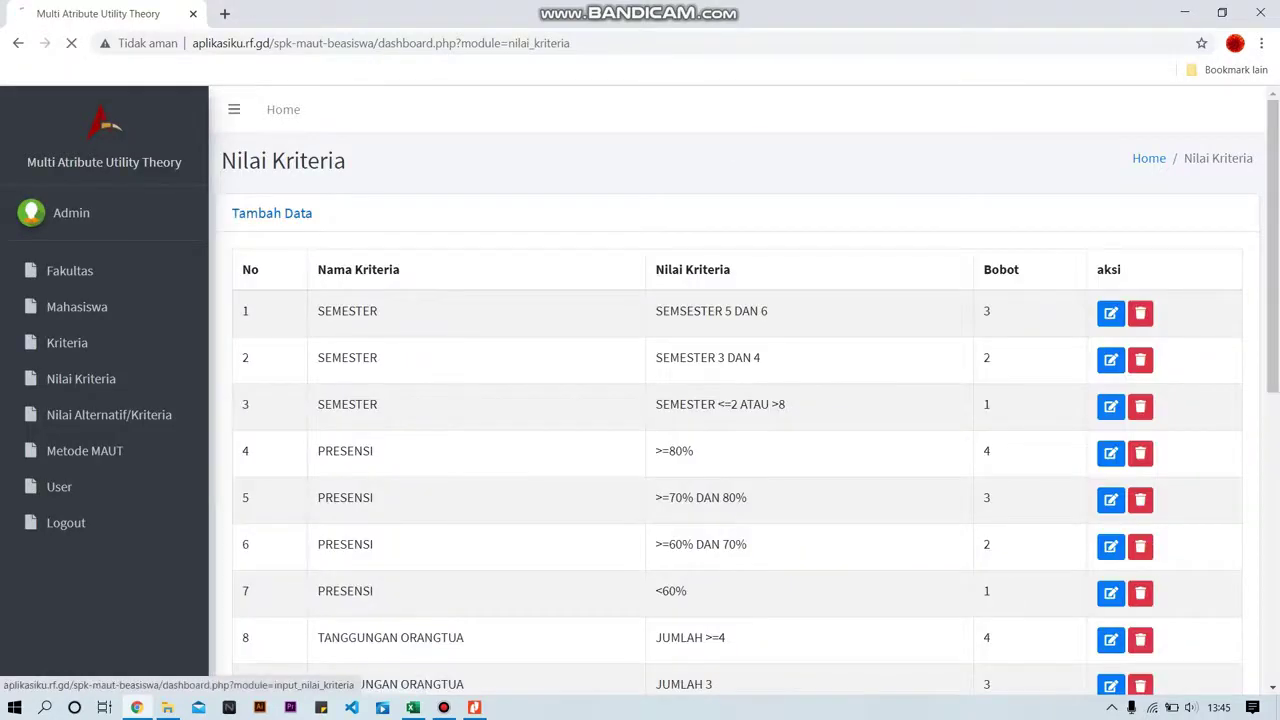
Start a new Nilai Kriteria entry for the SEMESTER criterion and enter SEMESTER 7 DAN 8 as its value
{"action": "left_click", "coordinate": [272, 213]}
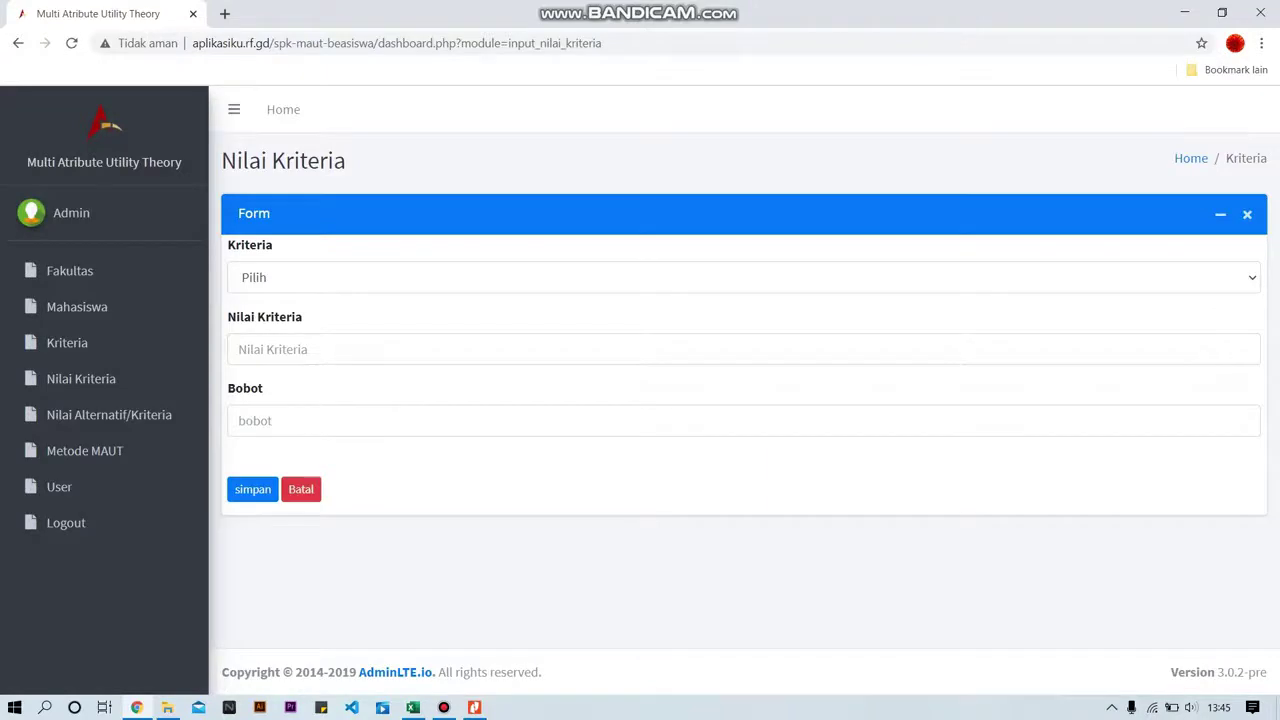
{"action": "left_click", "coordinate": [740, 277]}
{"action": "key", "text": "Down"}
{"action": "key", "text": "Down"}
{"action": "key", "text": "Down"}
{"action": "key", "text": "Down"}
{"action": "key", "text": "Down"}
{"action": "key", "text": "Return"}
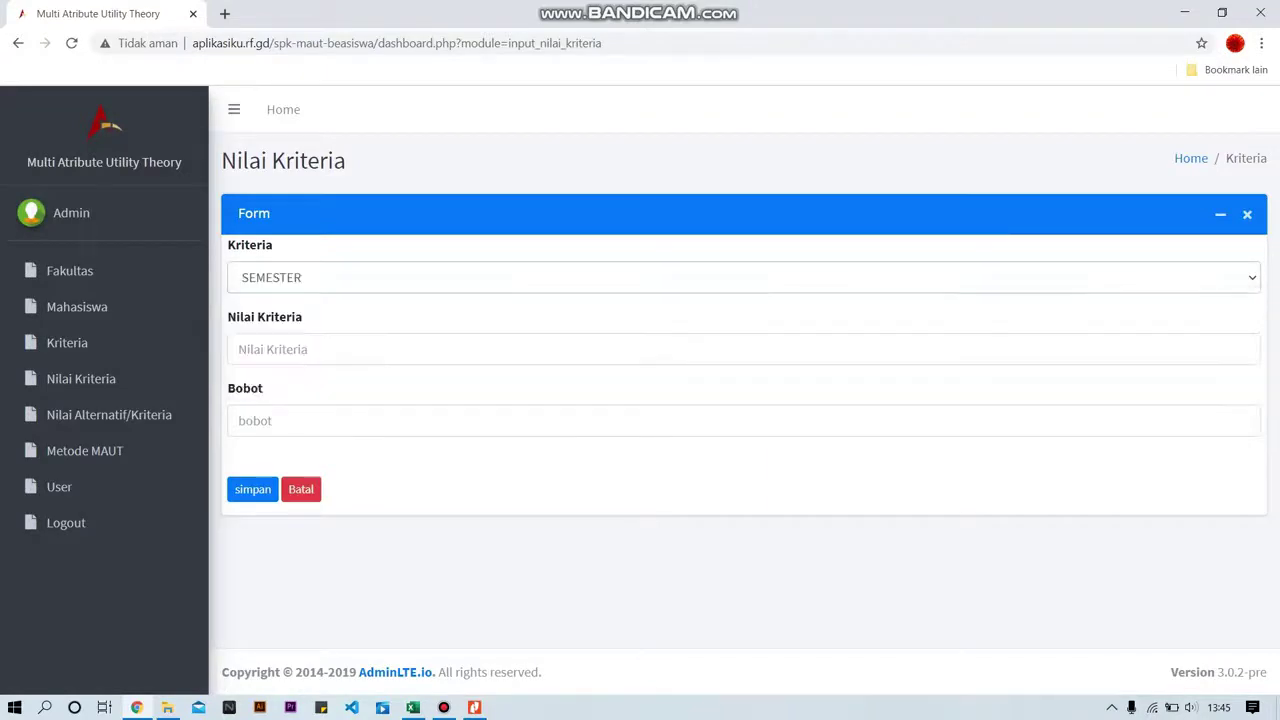
{"action": "left_click", "coordinate": [740, 349]}
{"action": "type", "text": "SES"}
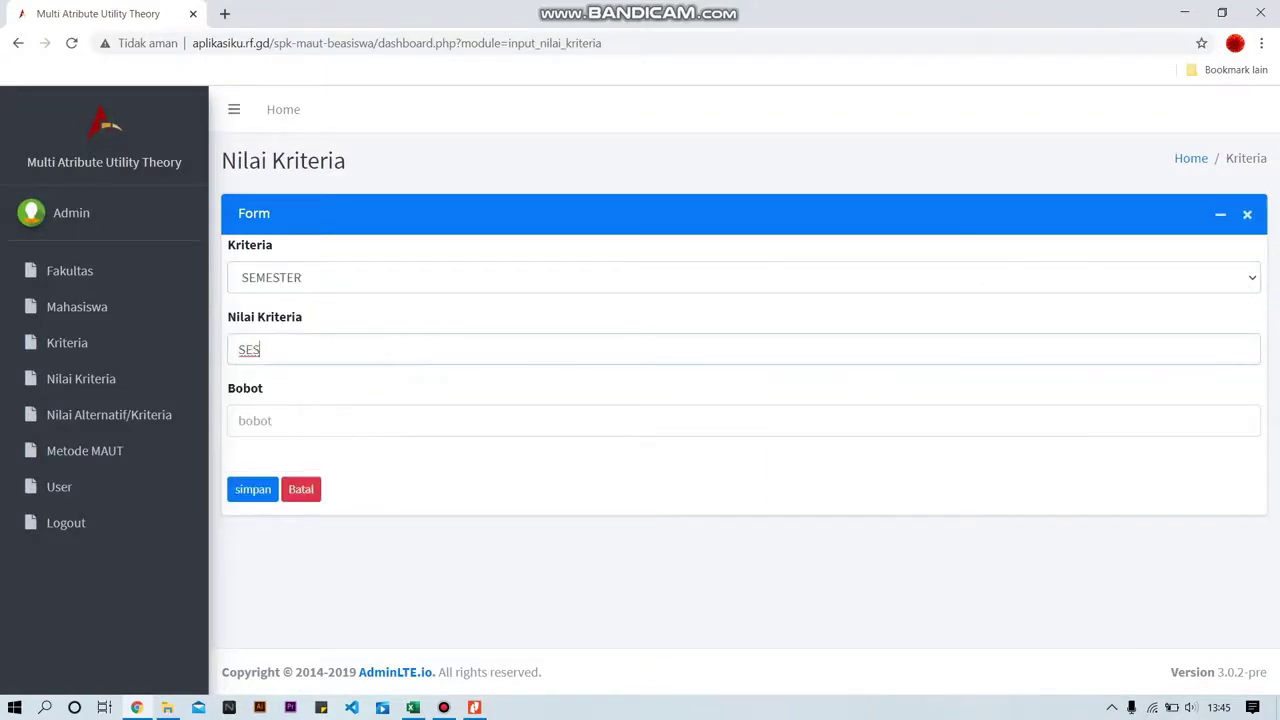
{"action": "key", "text": "BackSpace"}
{"action": "type", "text": "MEST"}
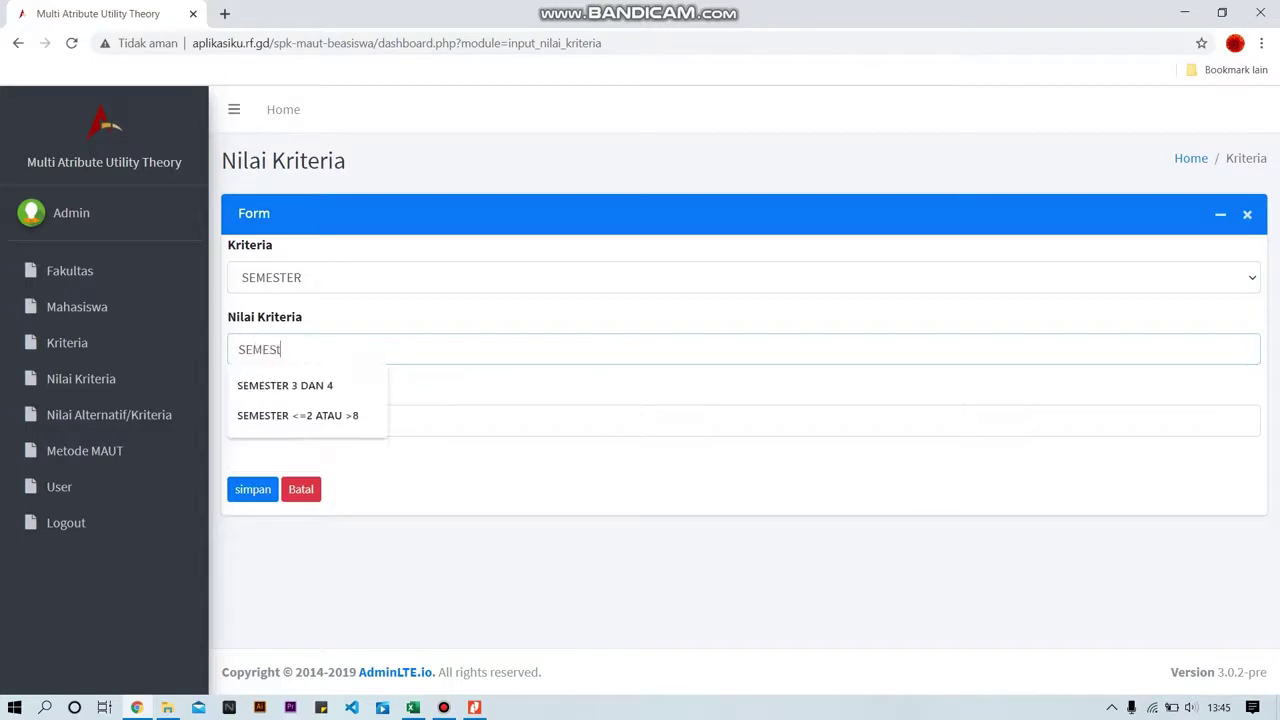
{"action": "type", "text": "ER 7"}
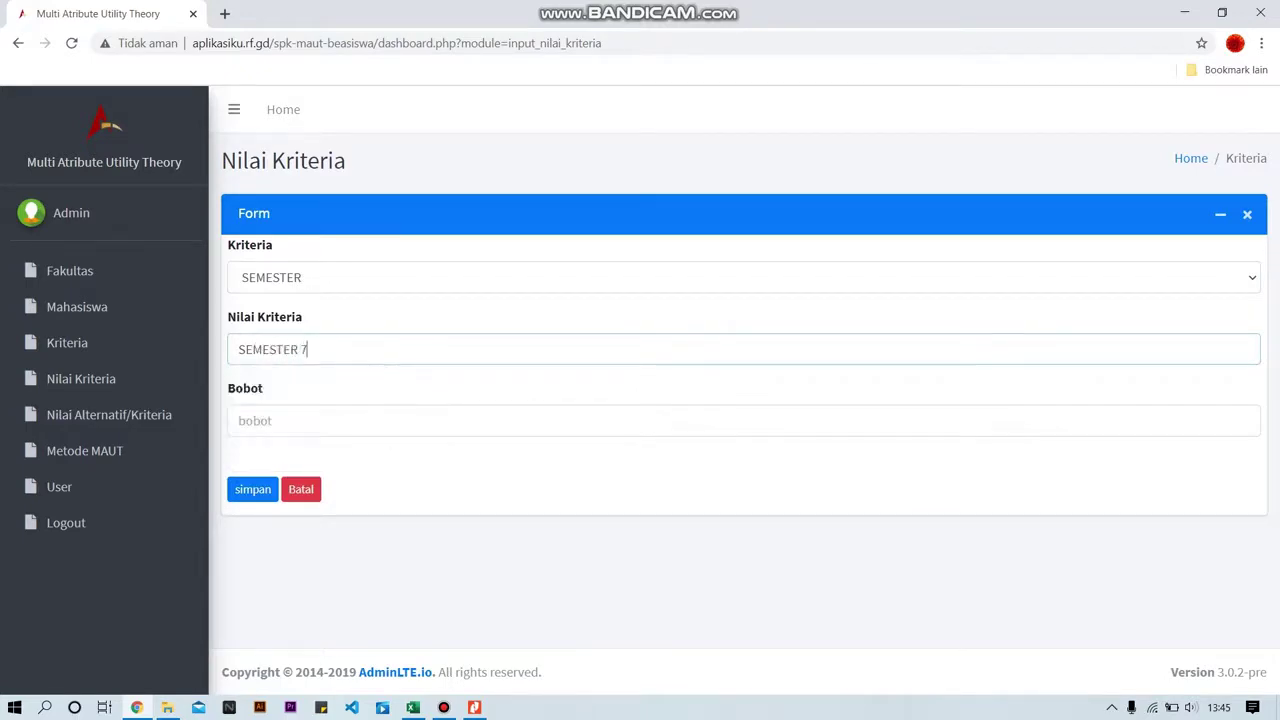
{"action": "type", "text": " DAN 8"}
Set the Bobot of the SEMESTER 7 DAN 8 entry to 4 and save it
{"action": "left_click", "coordinate": [300, 420]}
{"action": "key", "text": "Down"}
{"action": "key", "text": "Down"}
{"action": "key", "text": "Down"}
{"action": "key", "text": "Down"}
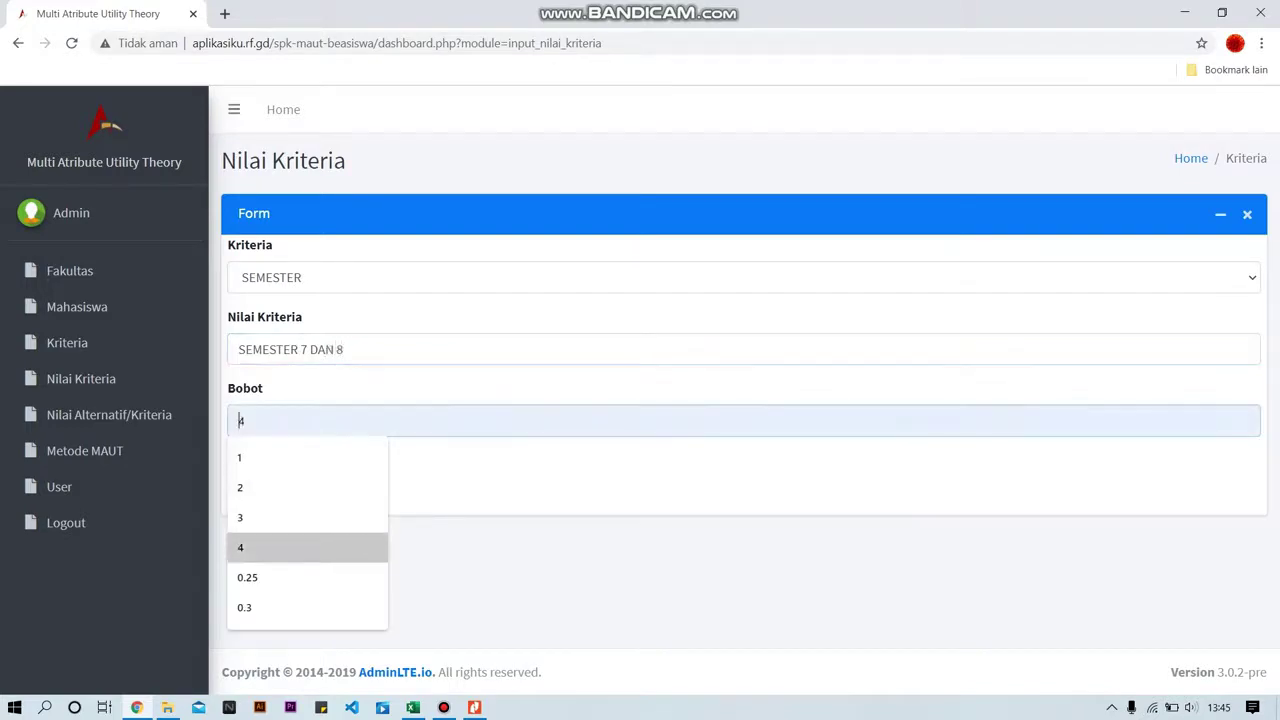
{"action": "key", "text": "Return"}
{"action": "key", "text": "Return"}
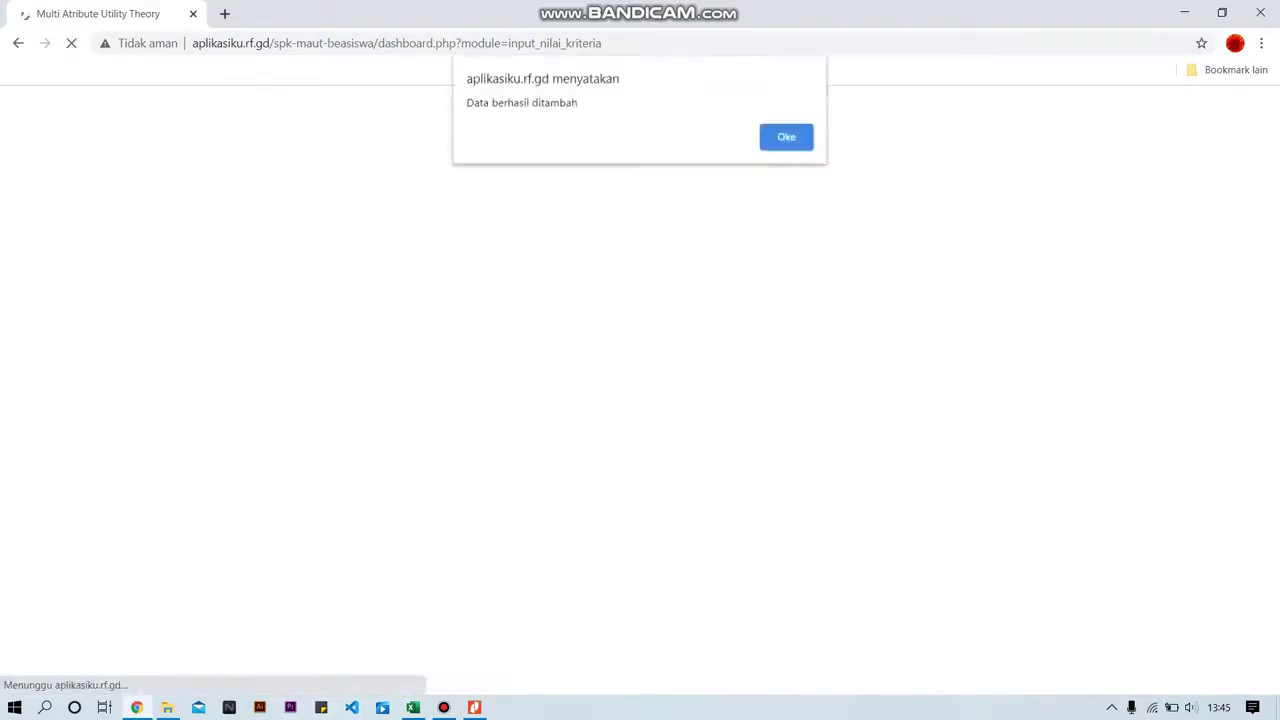
{"action": "key", "text": "Return"}
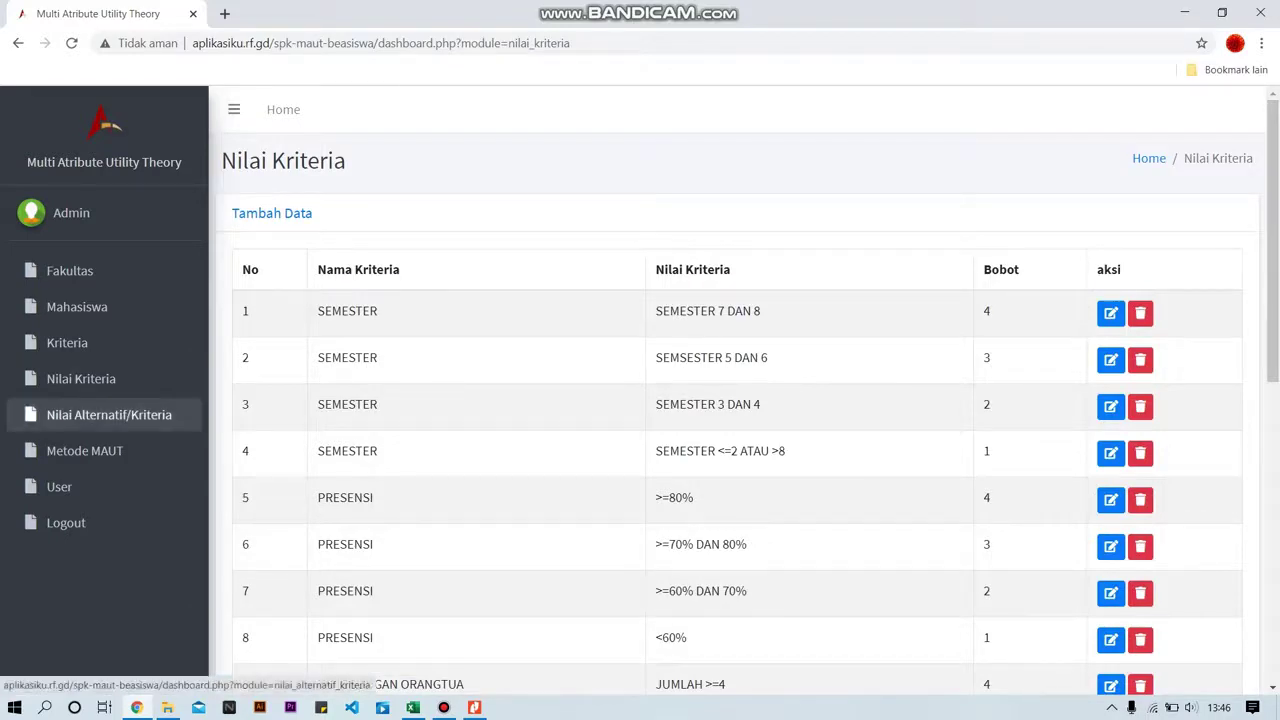
Start a Nilai Alternatif Kriteria entry for the first listed student with IPK <2.5 and PENGHASILAN ORANGTUA >=1500000 DAN <3000000
{"action": "left_click", "coordinate": [109, 414]}
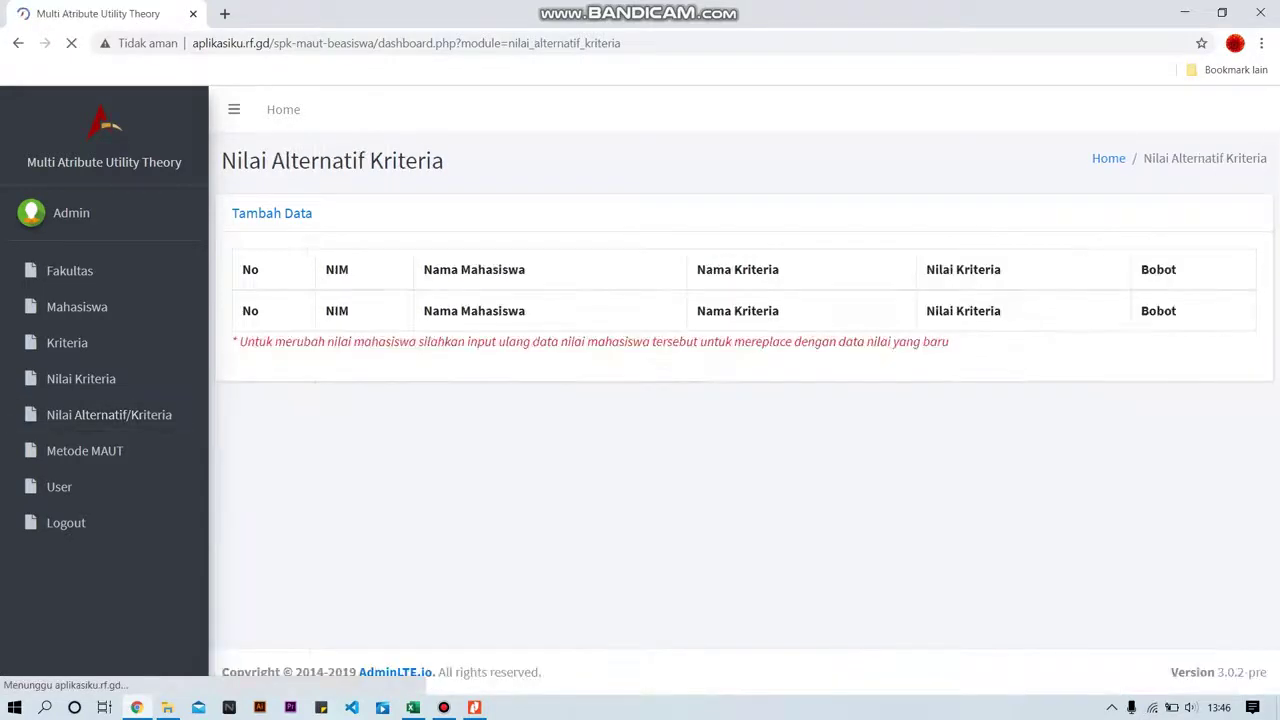
{"action": "left_click", "coordinate": [272, 213]}
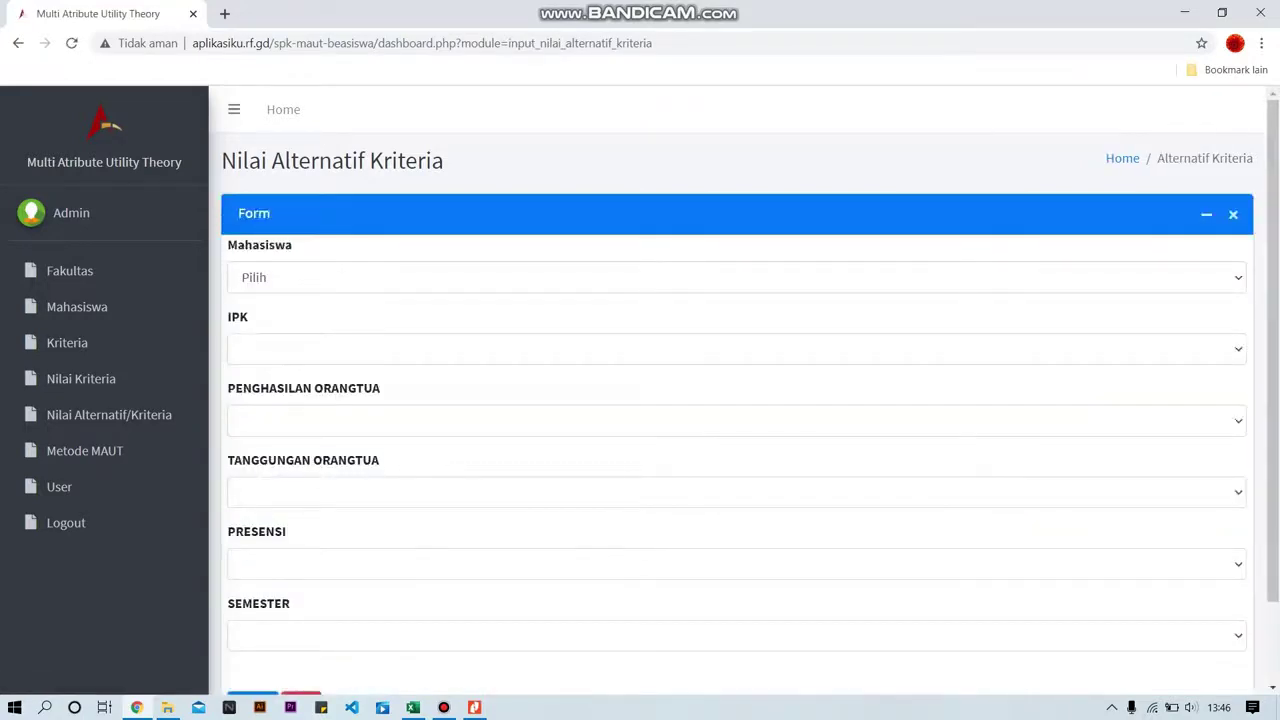
{"action": "left_click", "coordinate": [378, 278]}
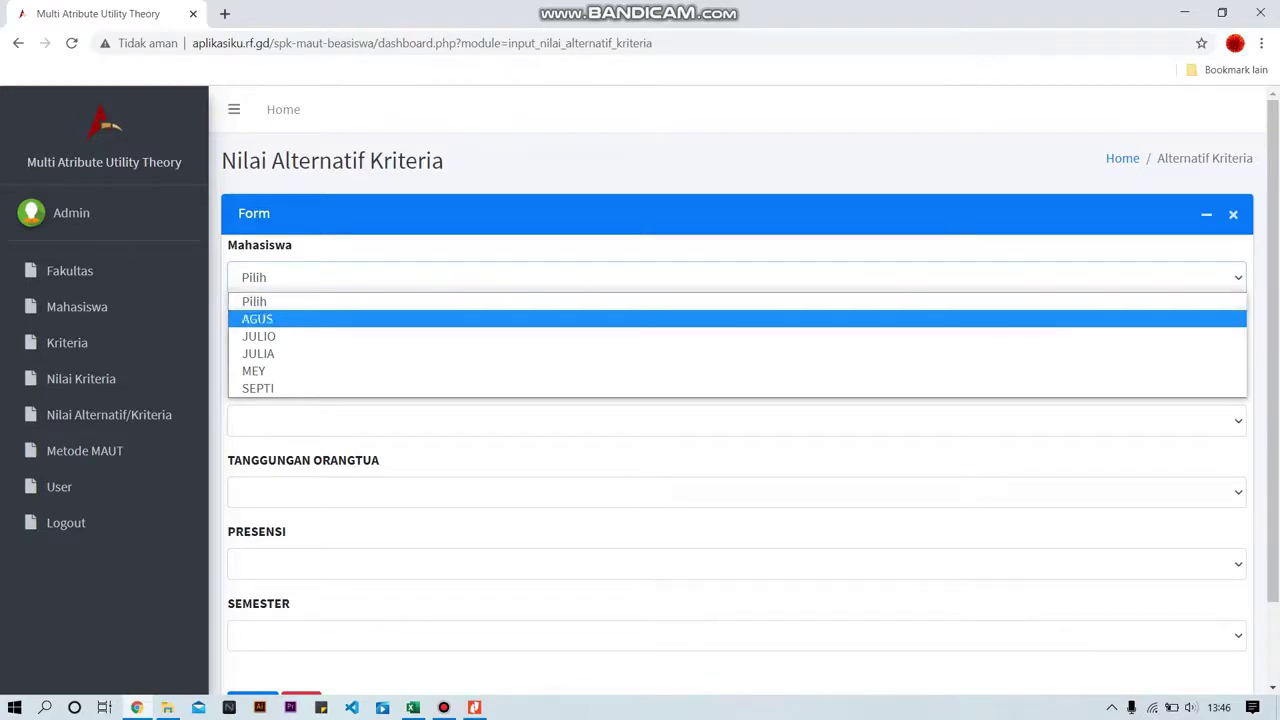
{"action": "left_click", "coordinate": [257, 318]}
{"action": "left_click", "coordinate": [257, 348]}
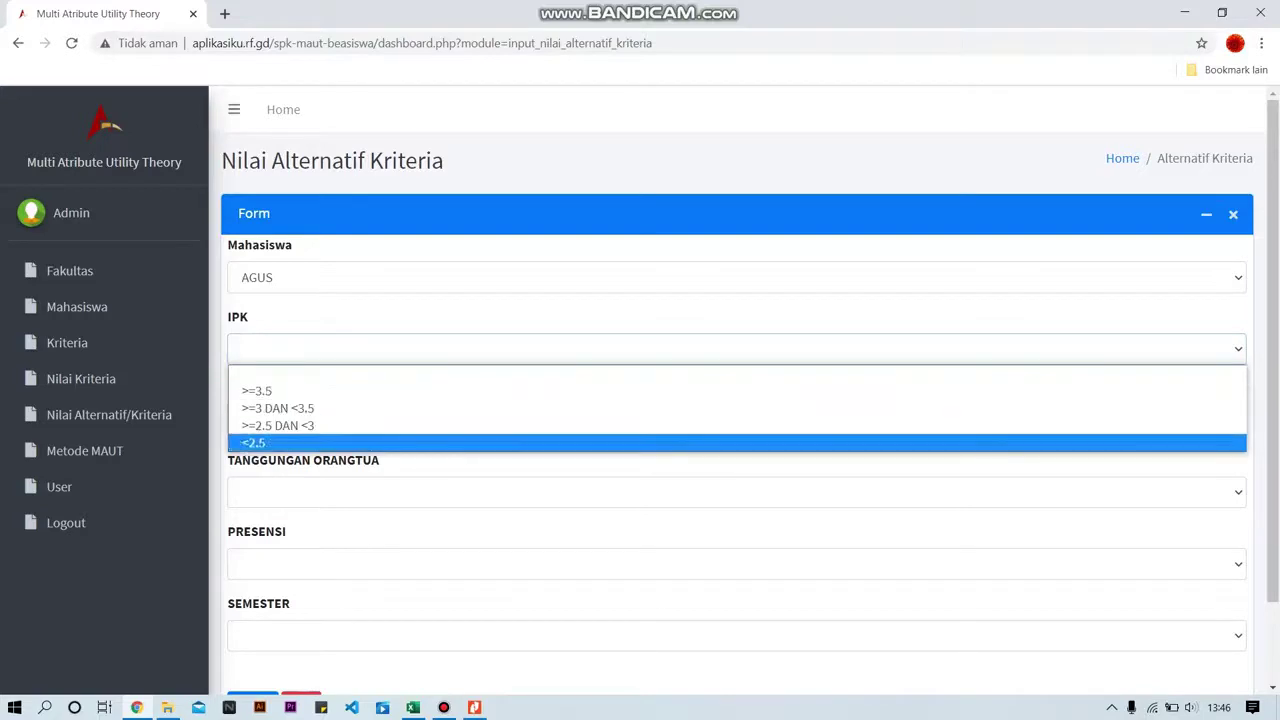
{"action": "left_click", "coordinate": [257, 443]}
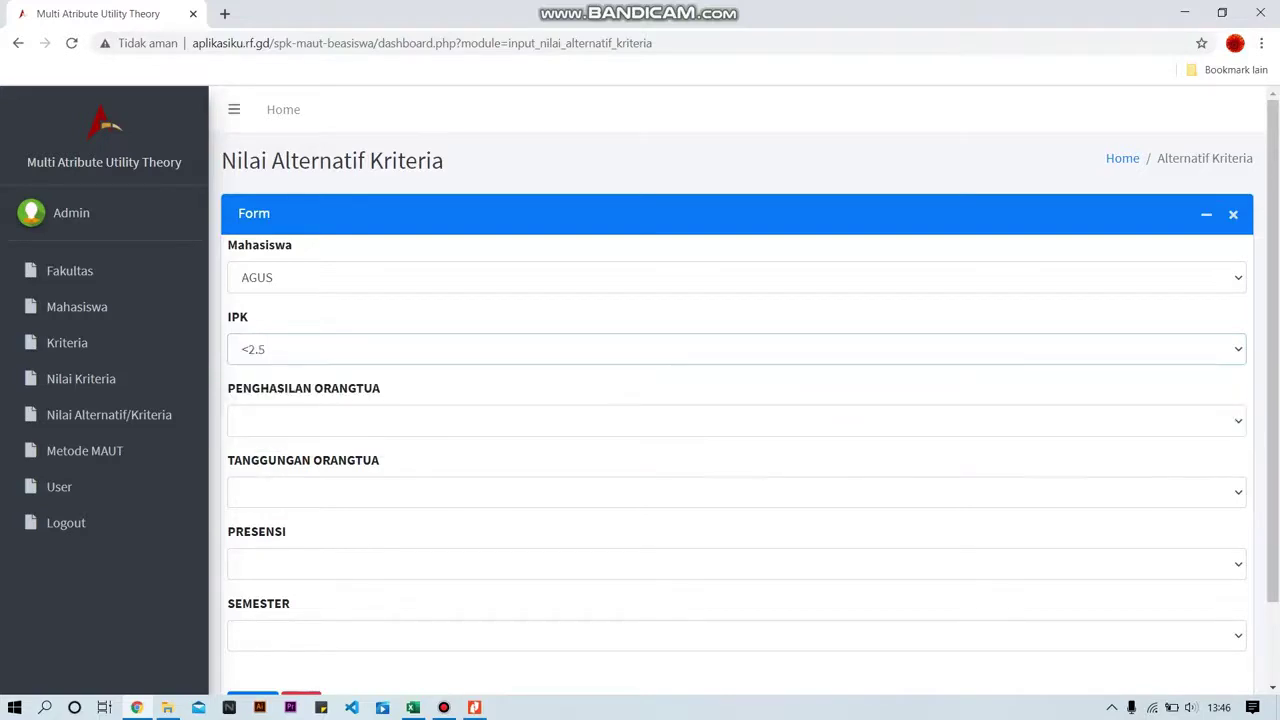
{"action": "left_click", "coordinate": [300, 420]}
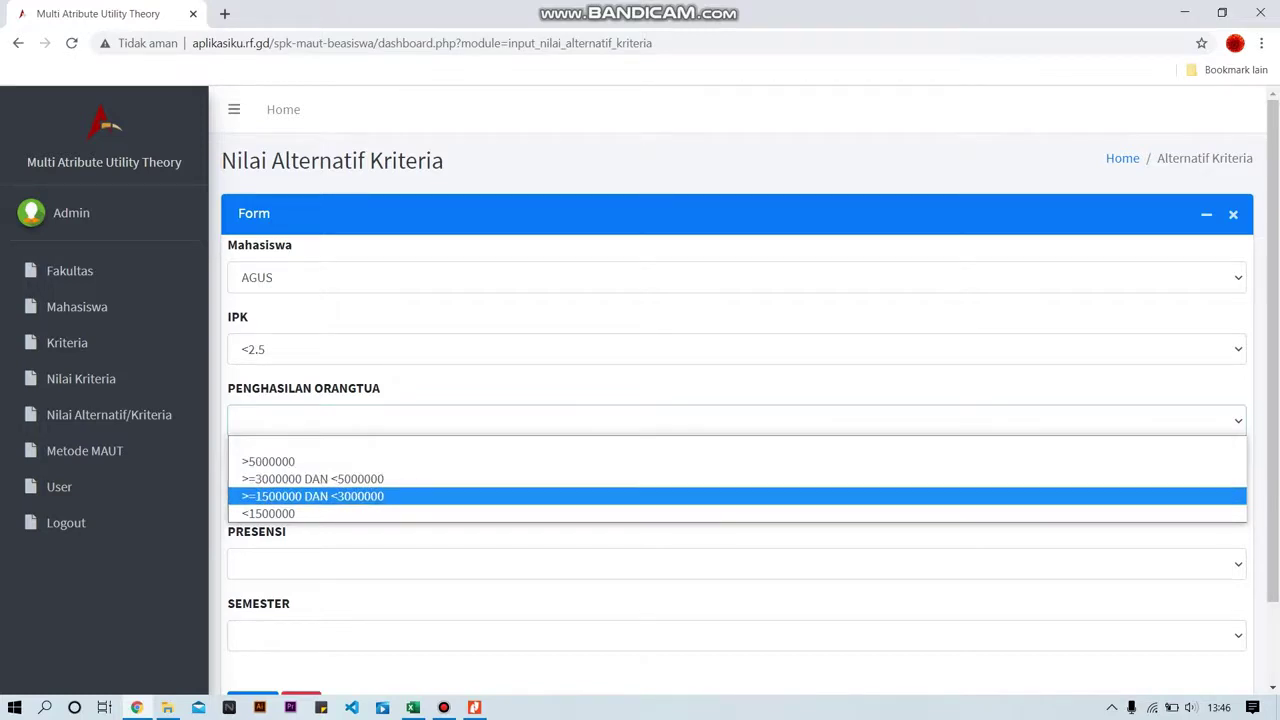
{"action": "key", "text": "Return"}
Set the student's TANGGUNGAN ORANGTUA to JUMLAH 3 and PRESENSI to >=80%
{"action": "left_click", "coordinate": [400, 492]}
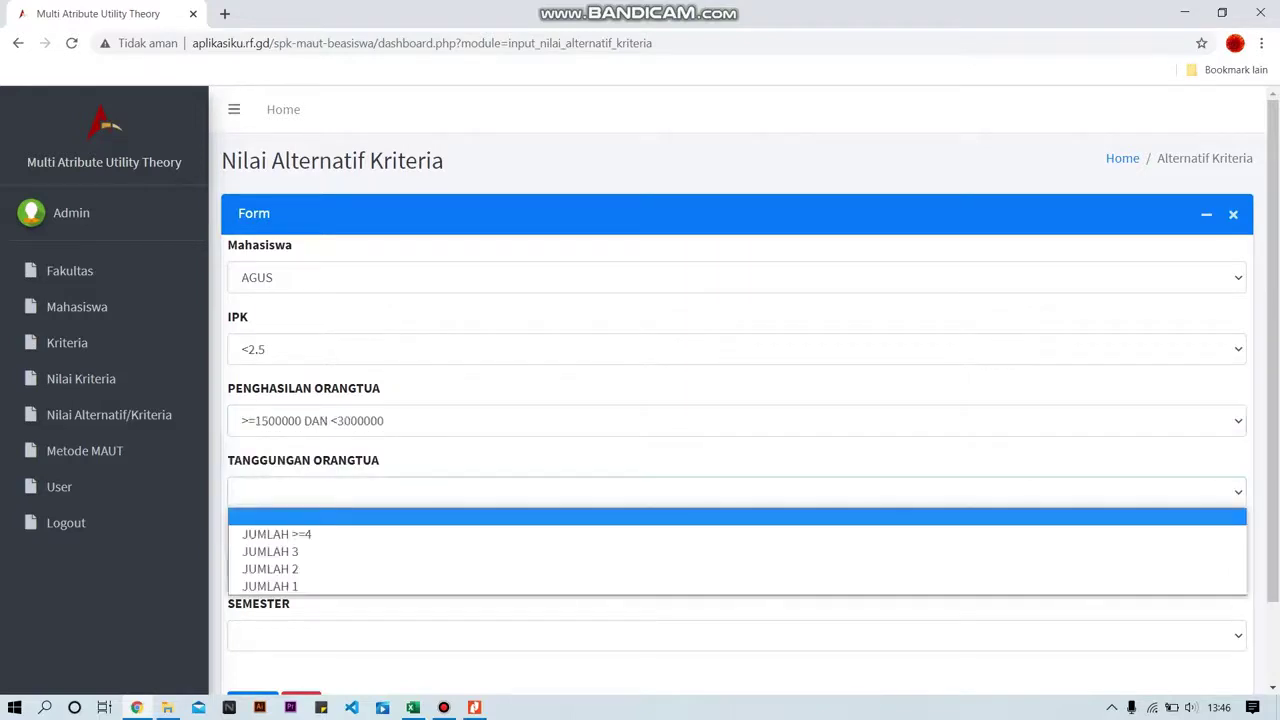
{"action": "key", "text": "Return"}
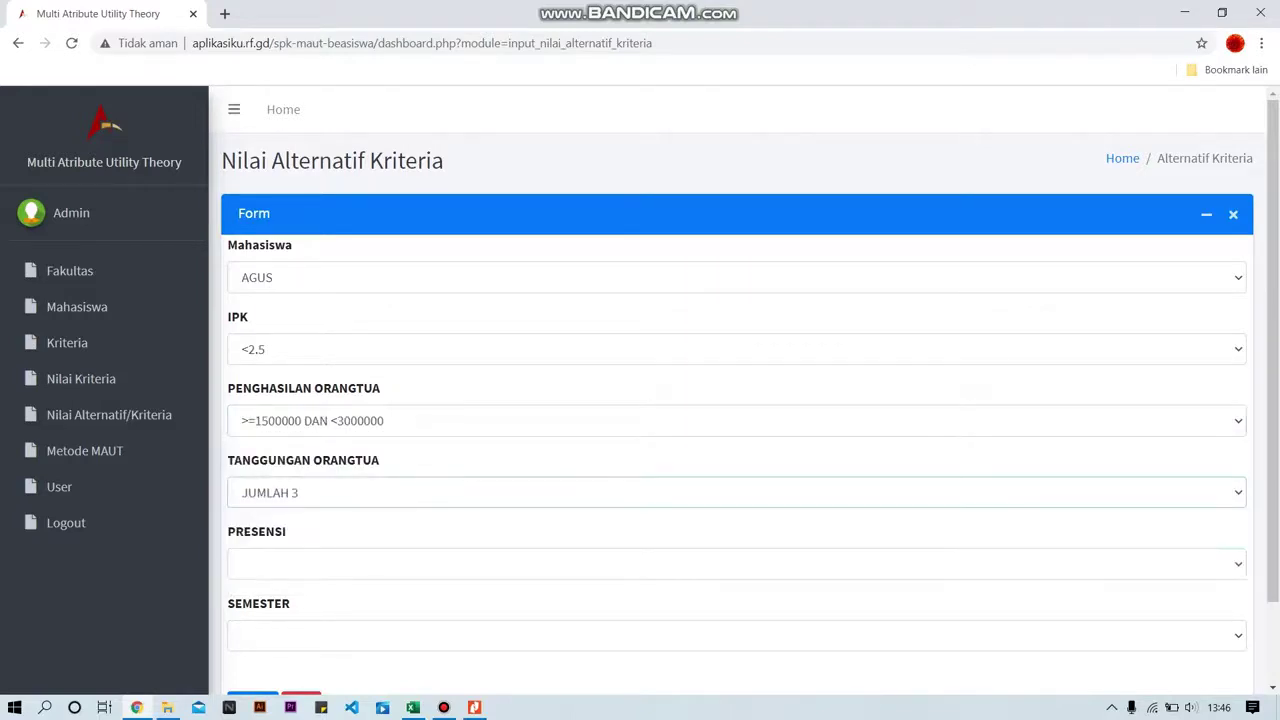
{"action": "left_click", "coordinate": [736, 564]}
{"action": "key", "text": "Down"}
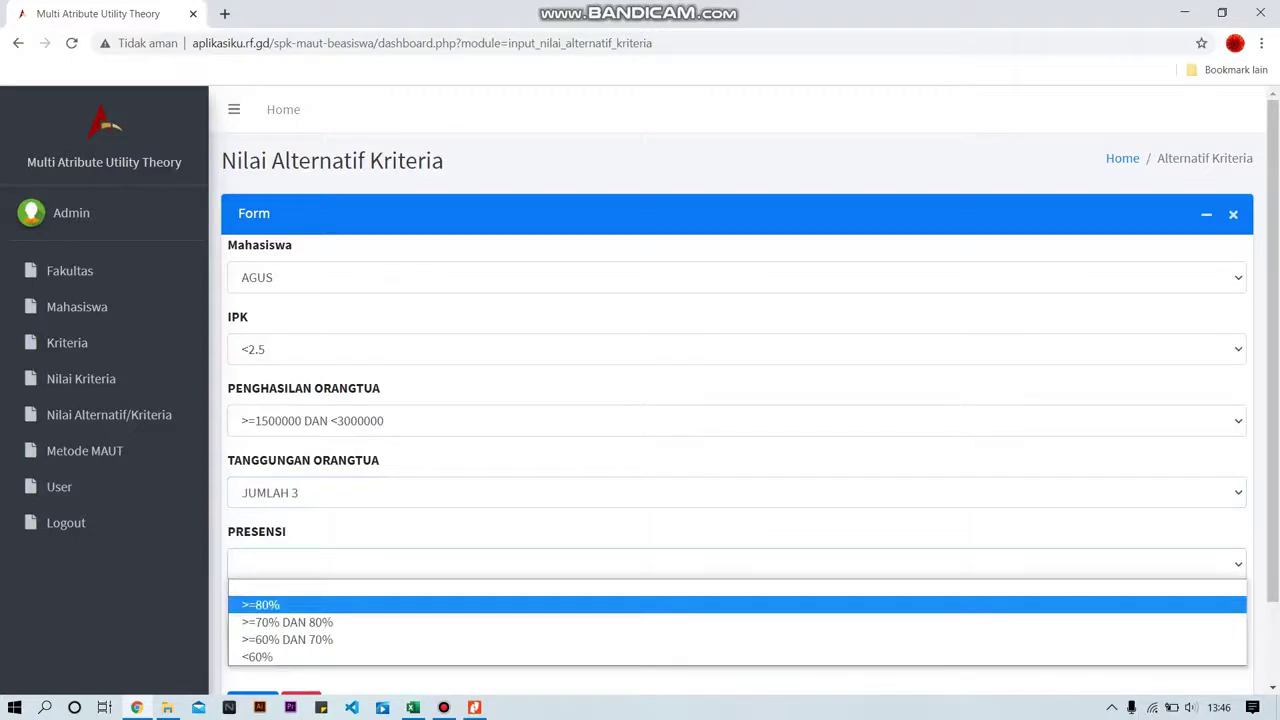
{"action": "key", "text": "Return"}
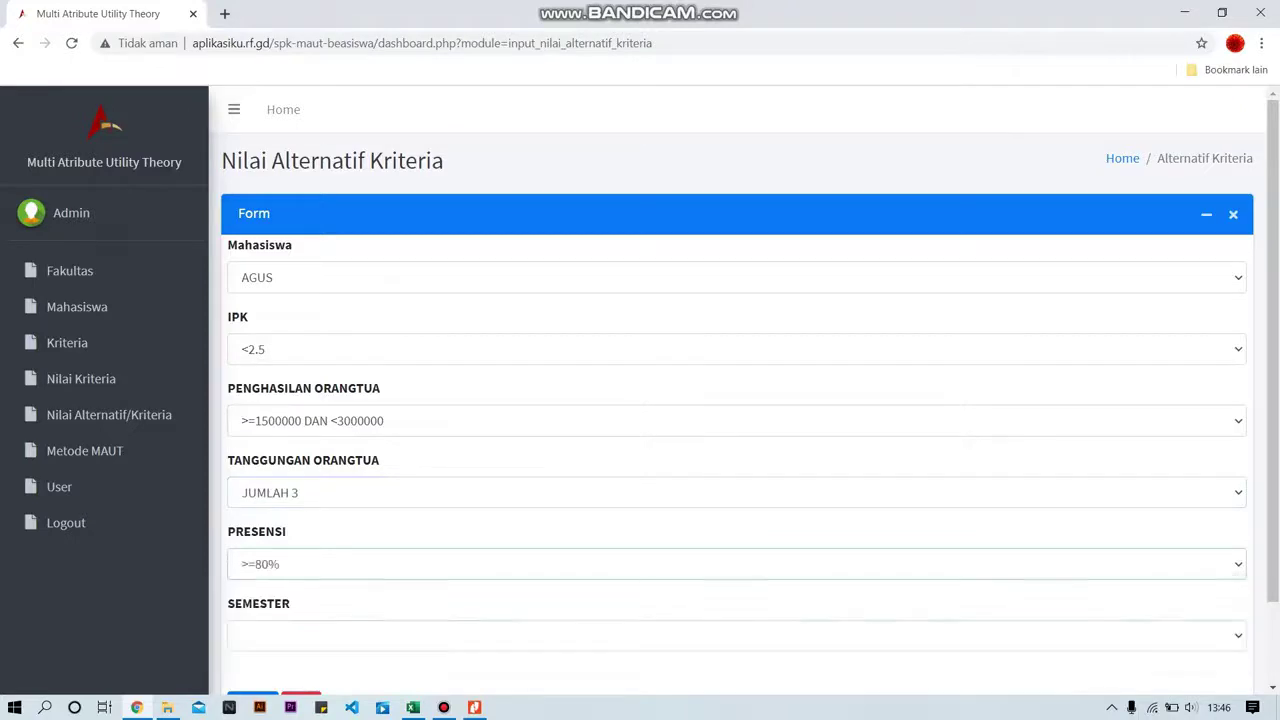
Set the student's SEMESTER value to SEMESTER 3 DAN 4 and save the Nilai Alternatif Kriteria entry
{"action": "key", "text": "Tab"}
{"action": "key", "text": "space"}
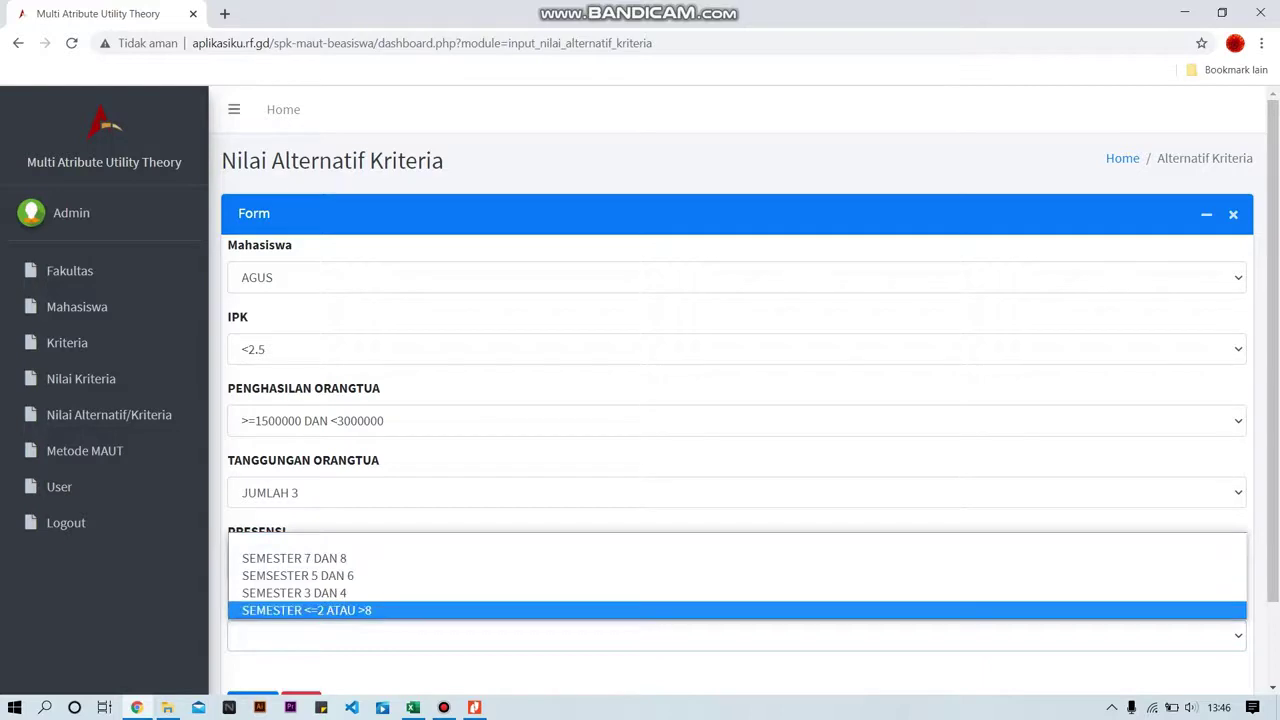
{"action": "key", "text": "Up"}
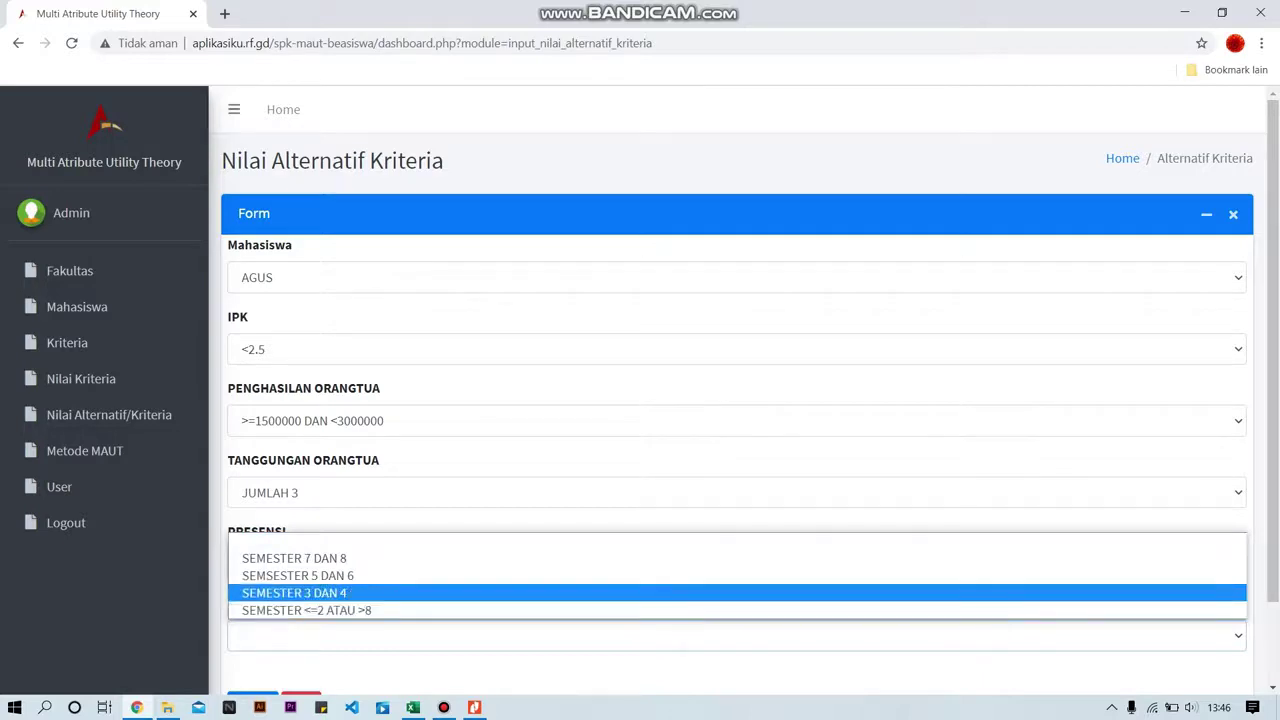
{"action": "key", "text": "Return"}
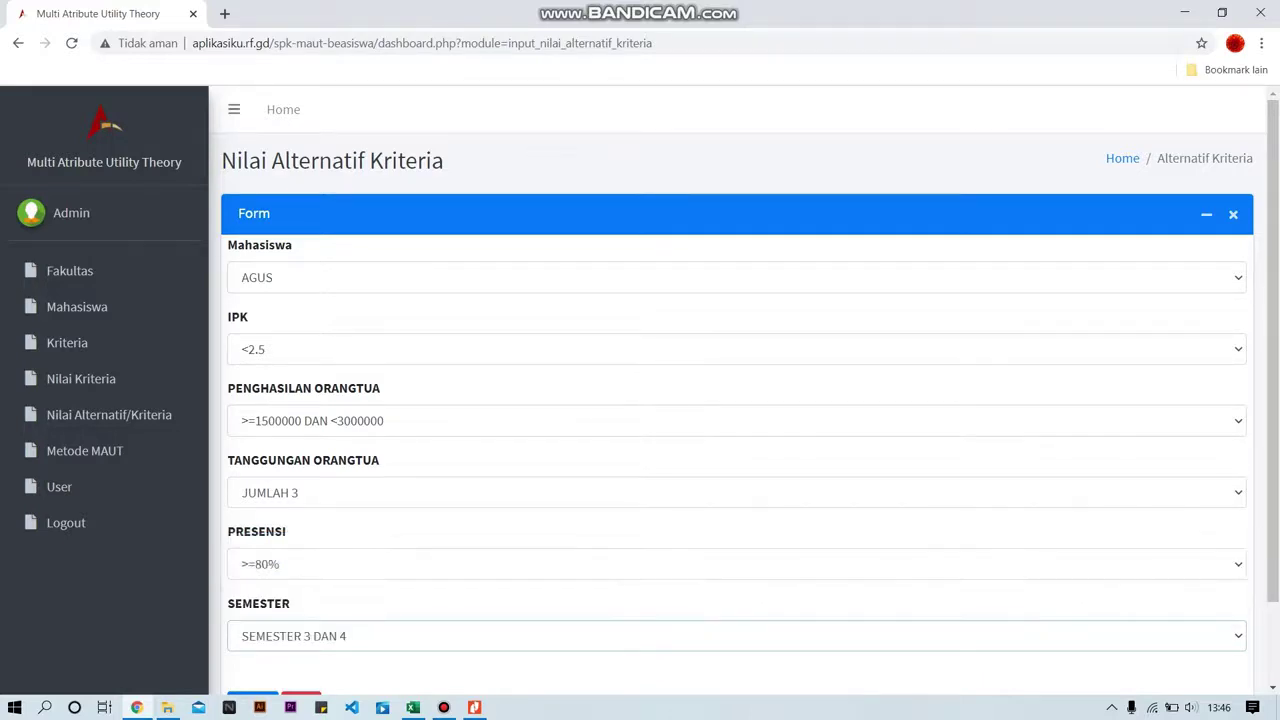
{"action": "scroll", "coordinate": [736, 400], "scroll_direction": "down", "scroll_amount": 1}
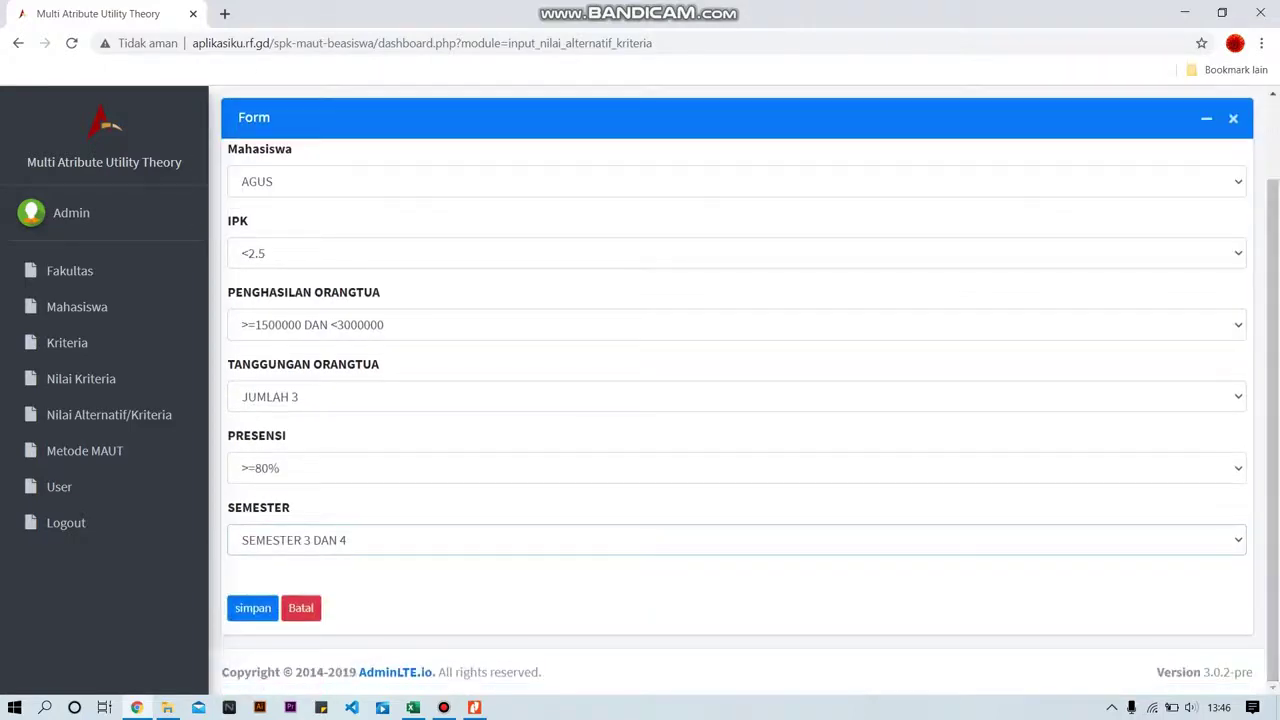
{"action": "left_click", "coordinate": [253, 608]}
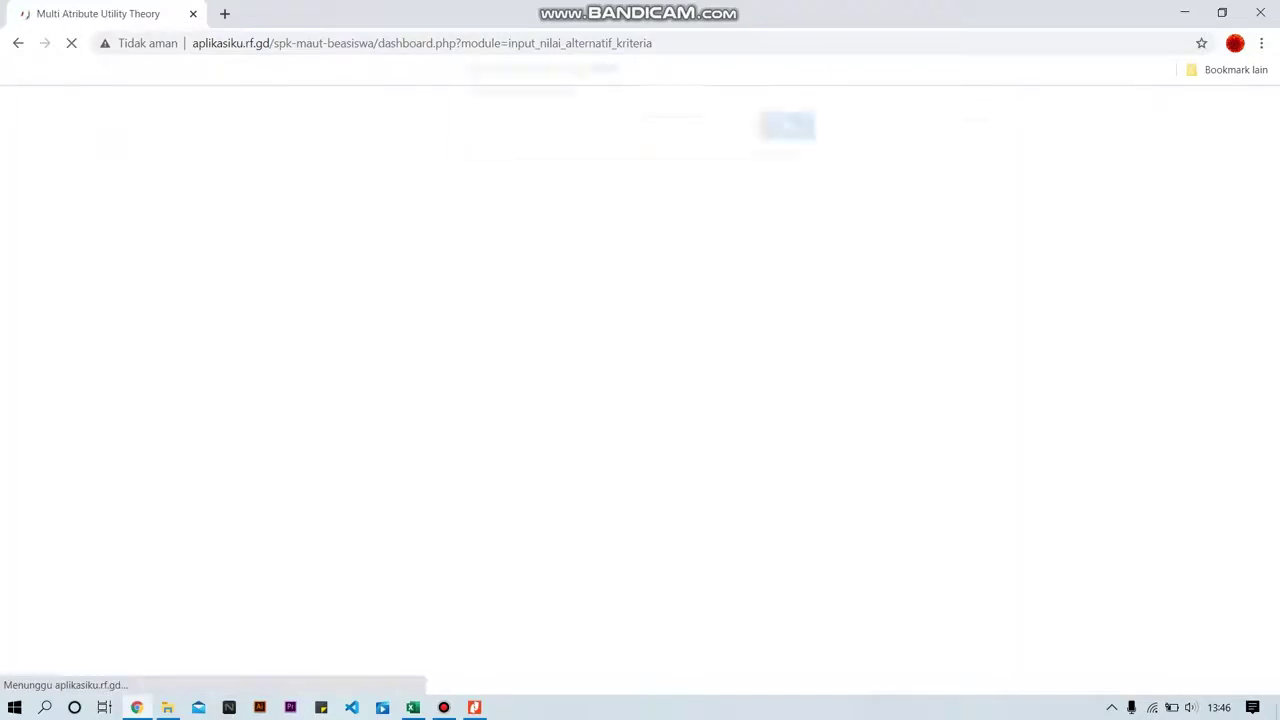
{"action": "key", "text": "Return"}
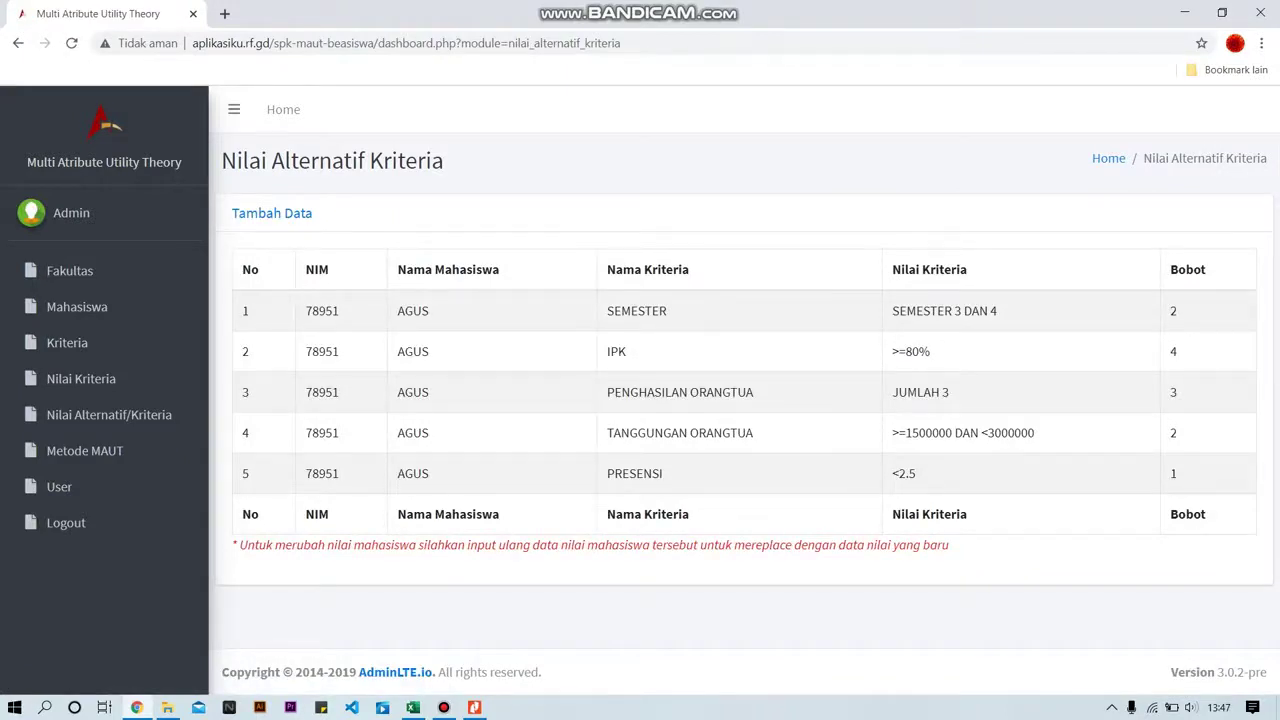
{"action": "left_click", "coordinate": [444, 708]}
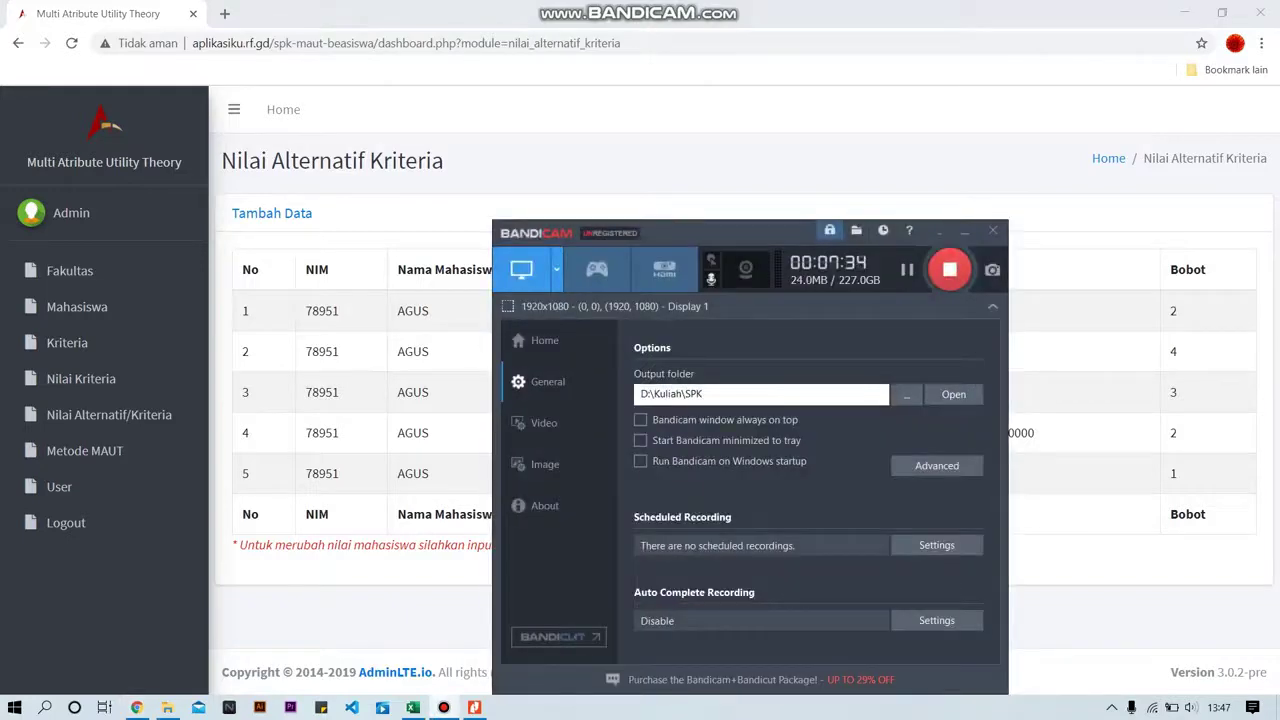
{"action": "left_click", "coordinate": [907, 270]}
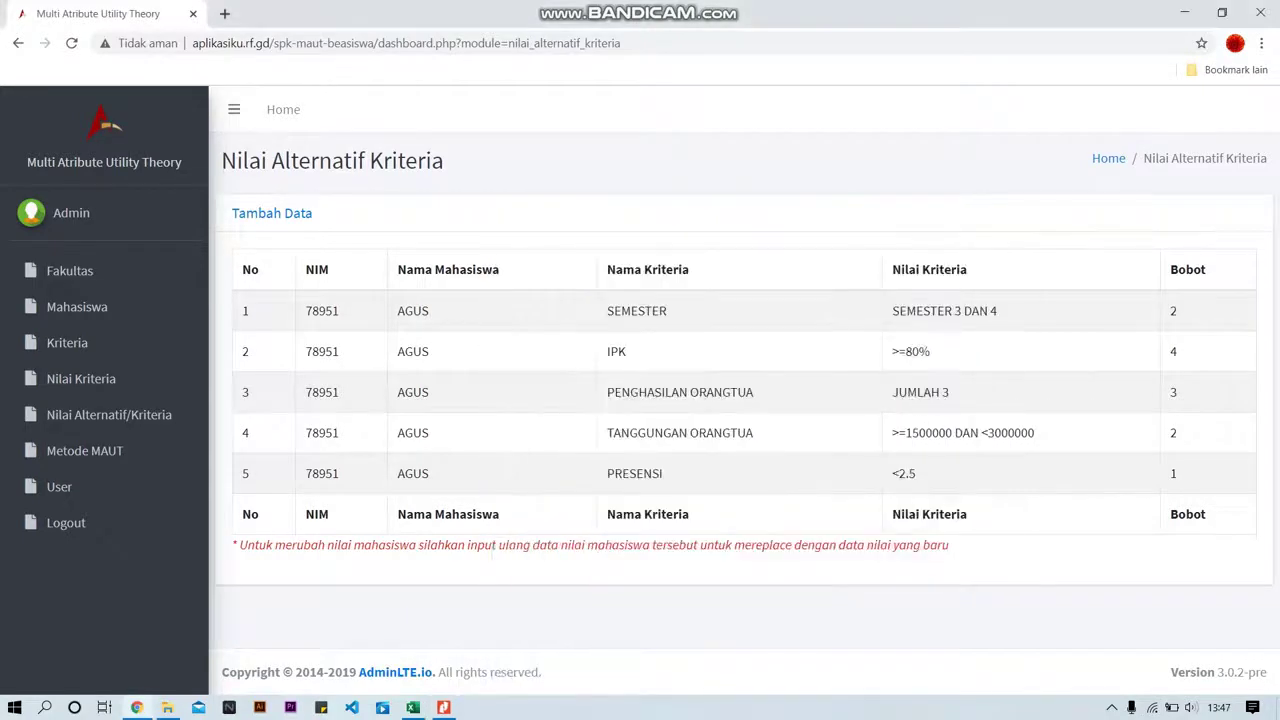
Start a Nilai Alternatif Kriteria entry for the second listed student with IPK >=2.5 DAN <3 and PENGHASILAN ORANGTUA <1500000
{"action": "left_click", "coordinate": [272, 213]}
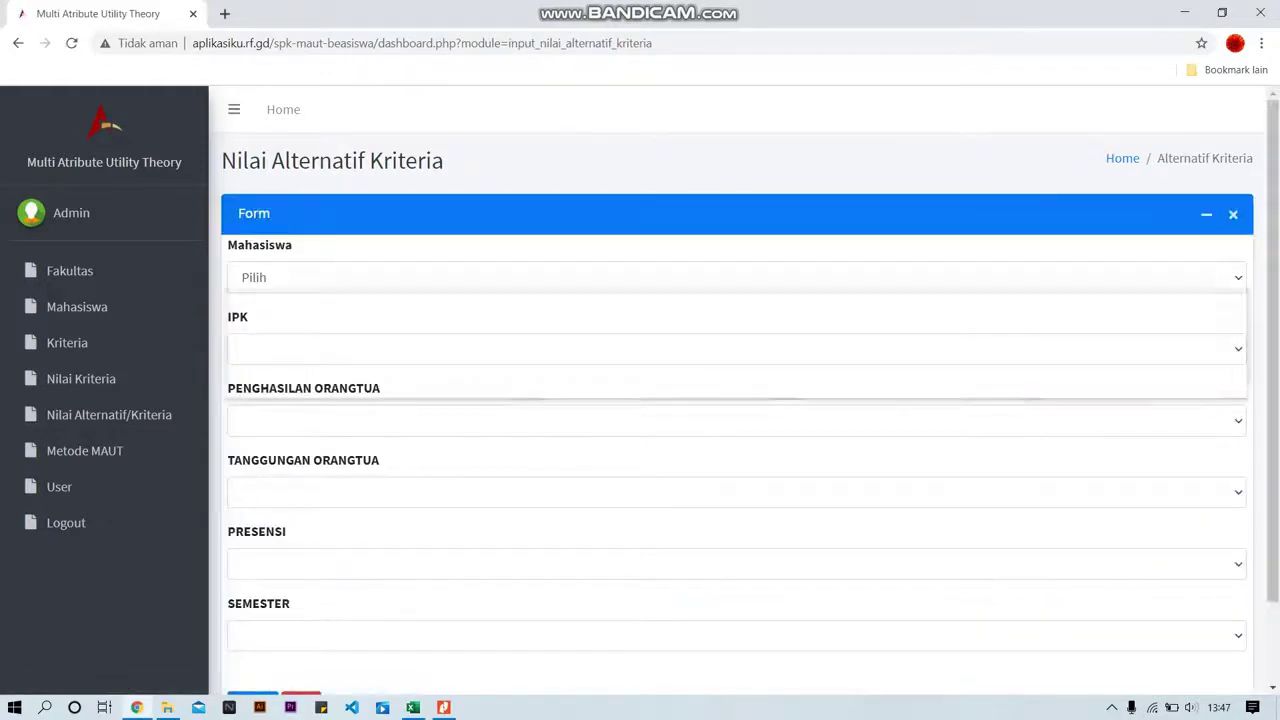
{"action": "left_click", "coordinate": [330, 278]}
{"action": "left_click", "coordinate": [300, 336]}
{"action": "left_click", "coordinate": [300, 349]}
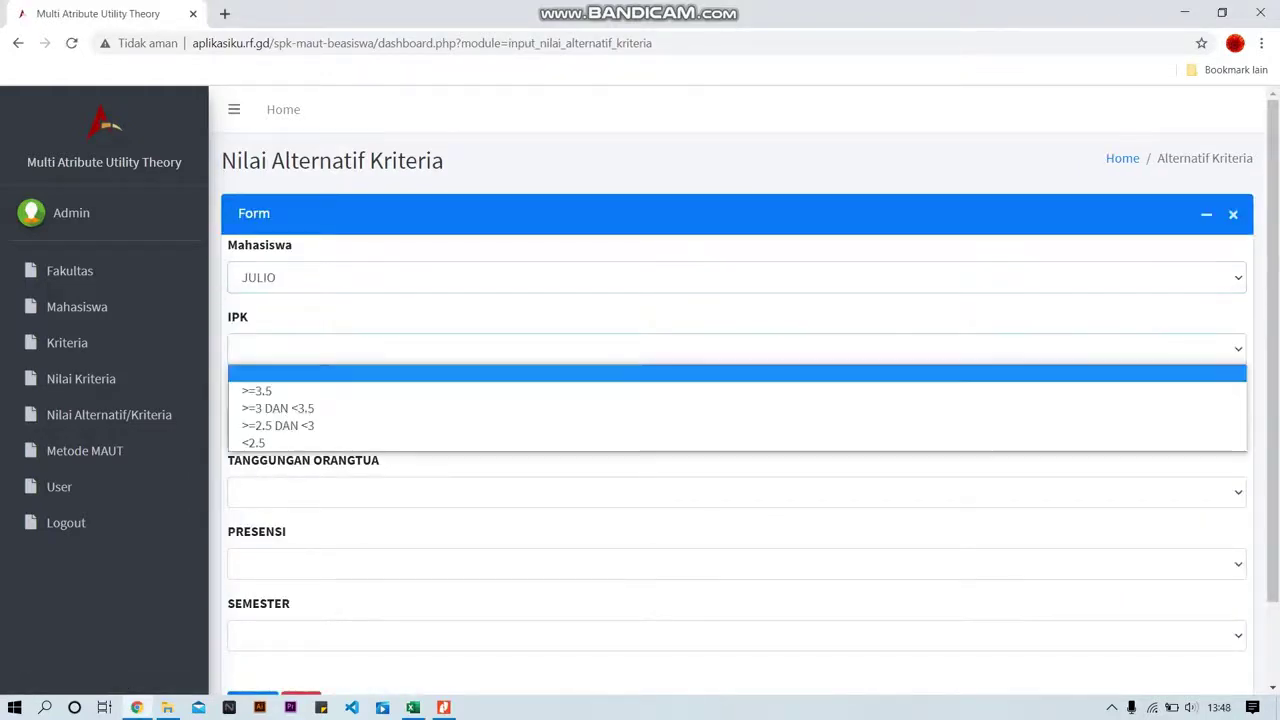
{"action": "left_click", "coordinate": [278, 425]}
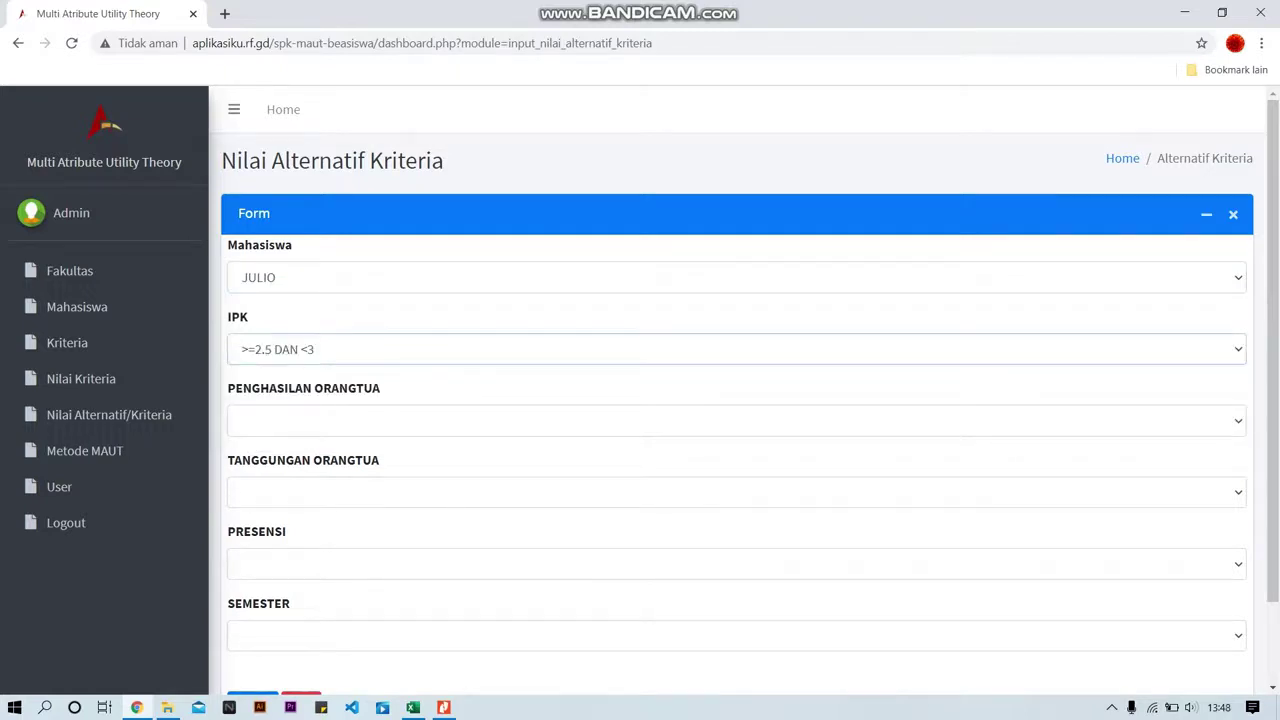
{"action": "left_click", "coordinate": [278, 421]}
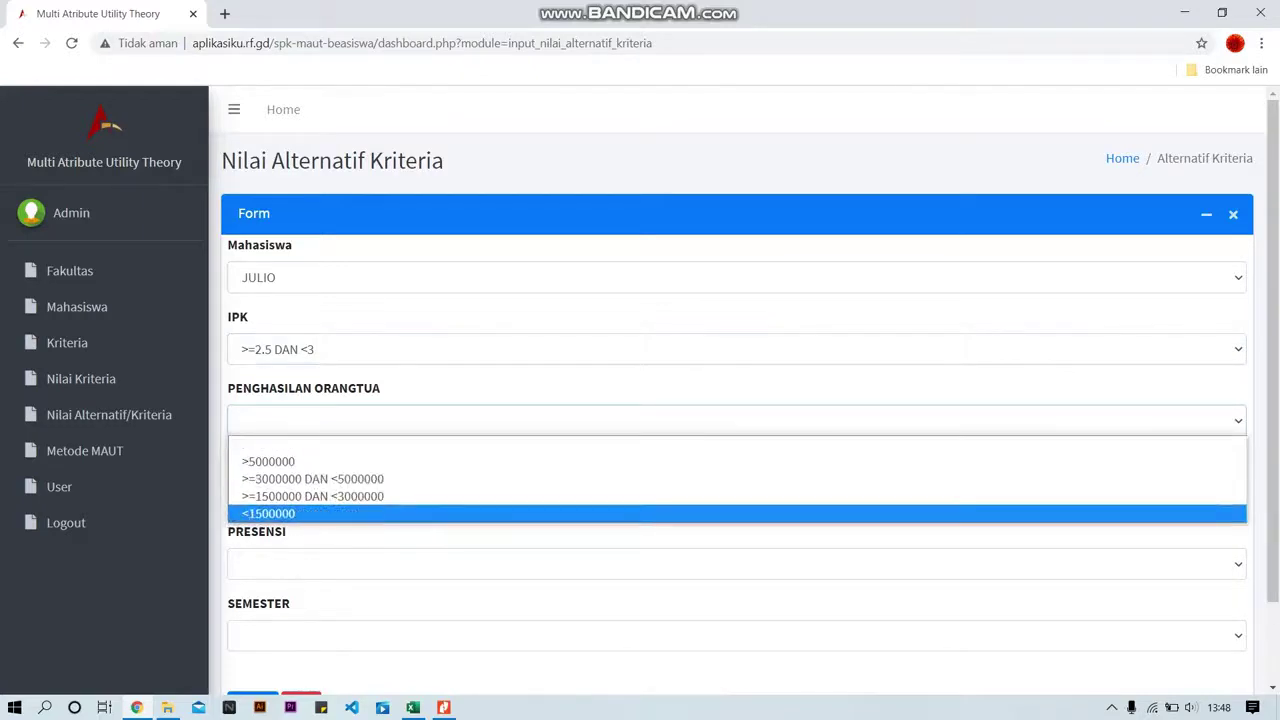
{"action": "left_click", "coordinate": [278, 514]}
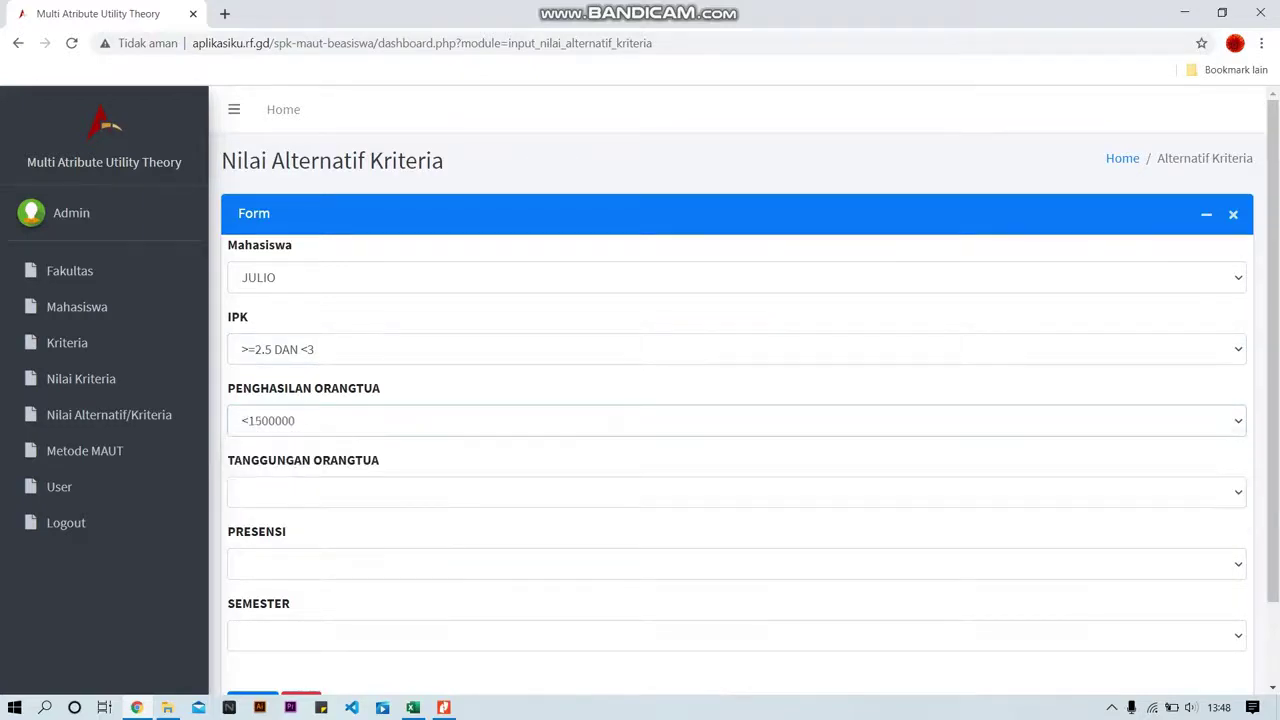
Set the second student's TANGGUNGAN ORANGTUA to JUMLAH 2 and PRESENSI to >=70% DAN 80%
{"action": "left_click", "coordinate": [736, 492]}
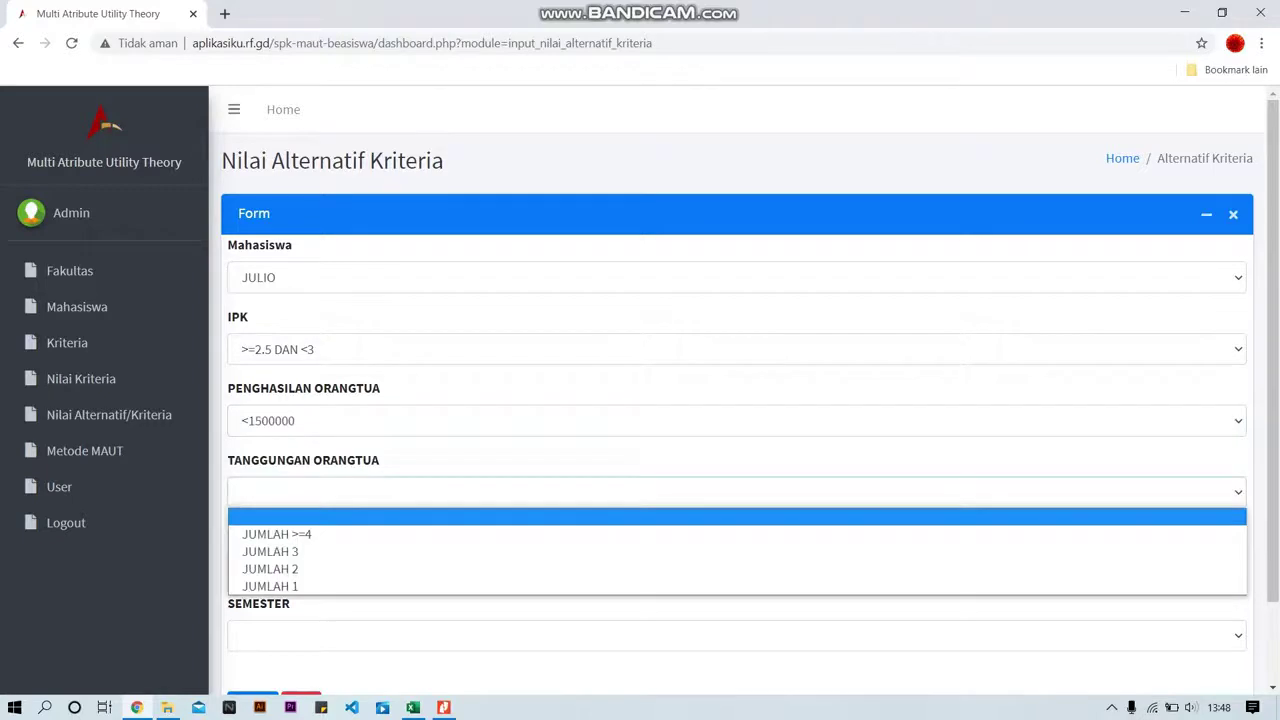
{"action": "left_click", "coordinate": [270, 569]}
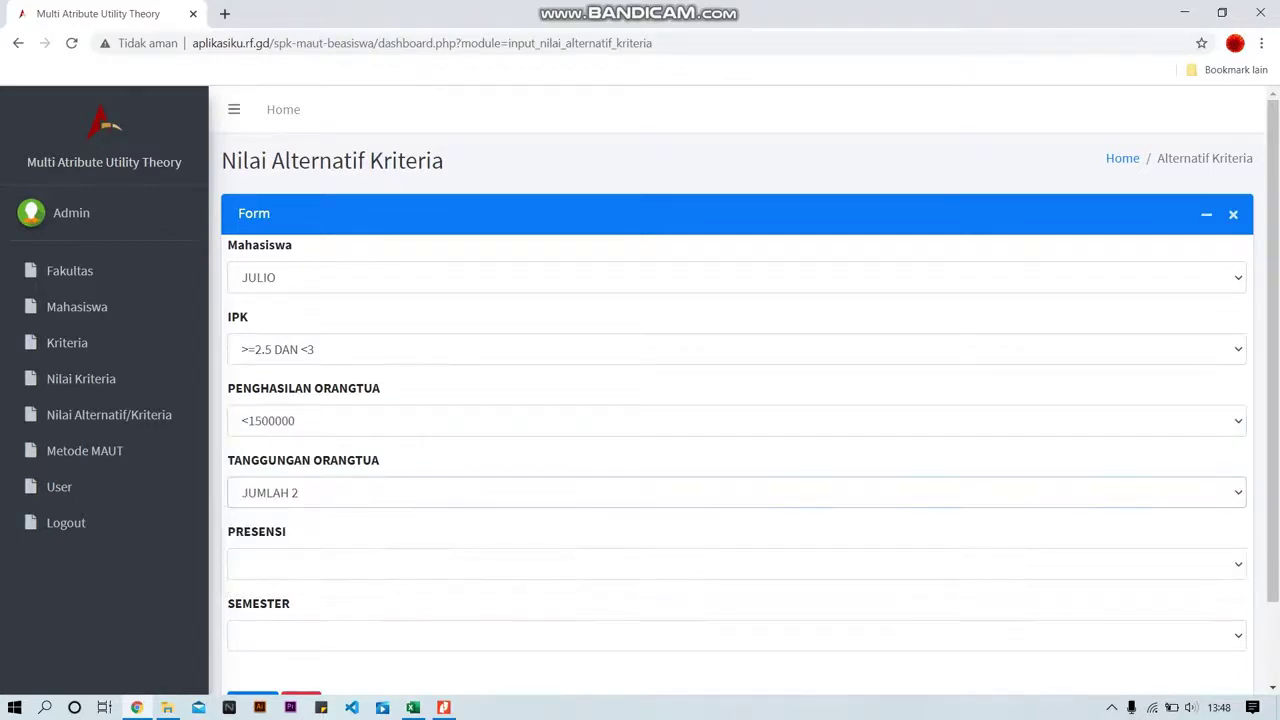
{"action": "left_click", "coordinate": [736, 564]}
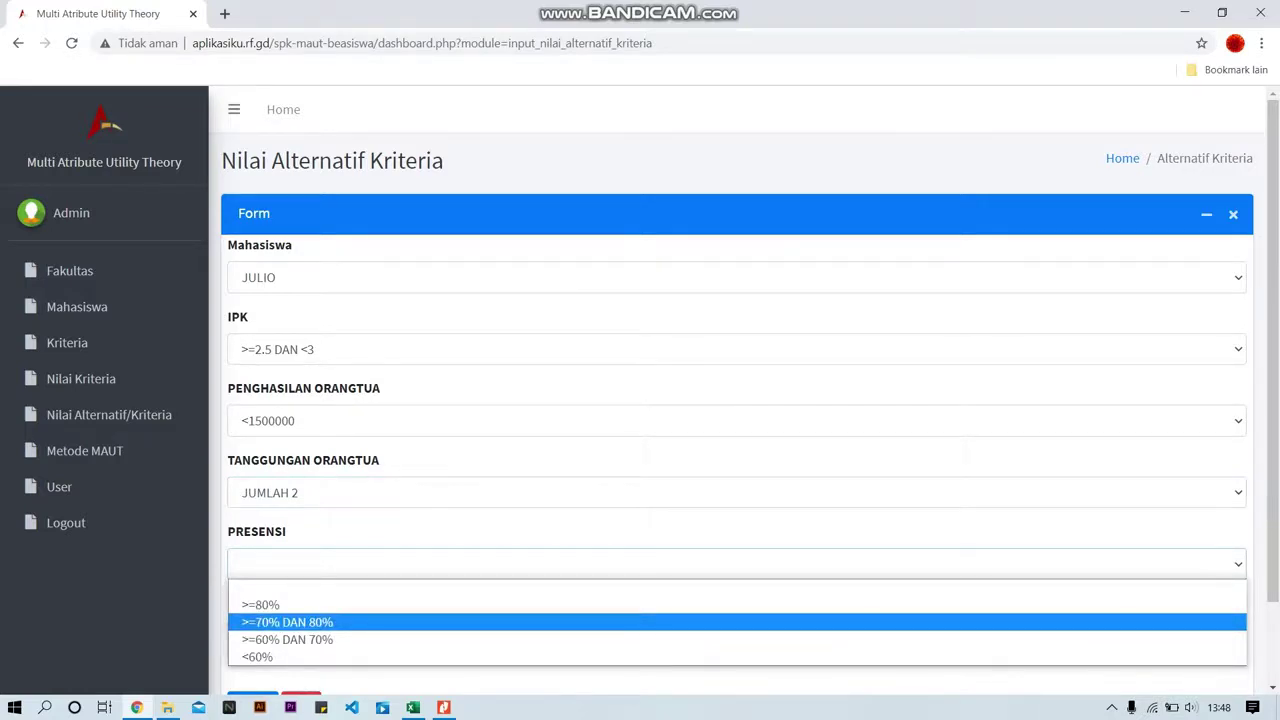
{"action": "key", "text": "Return"}
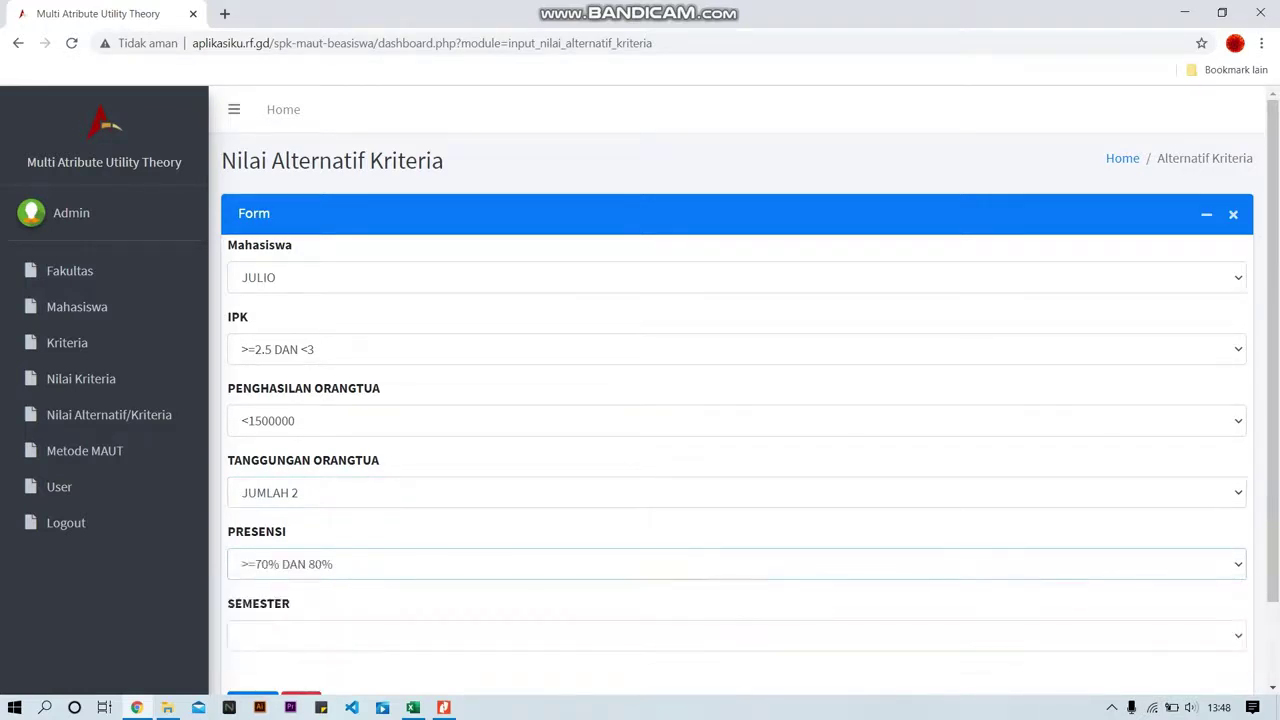
Set the second student's SEMESTER value to SEMESTER 3 DAN 4 and save the Nilai Alternatif Kriteria entry
{"action": "left_click", "coordinate": [736, 636]}
{"action": "left_click", "coordinate": [736, 592]}
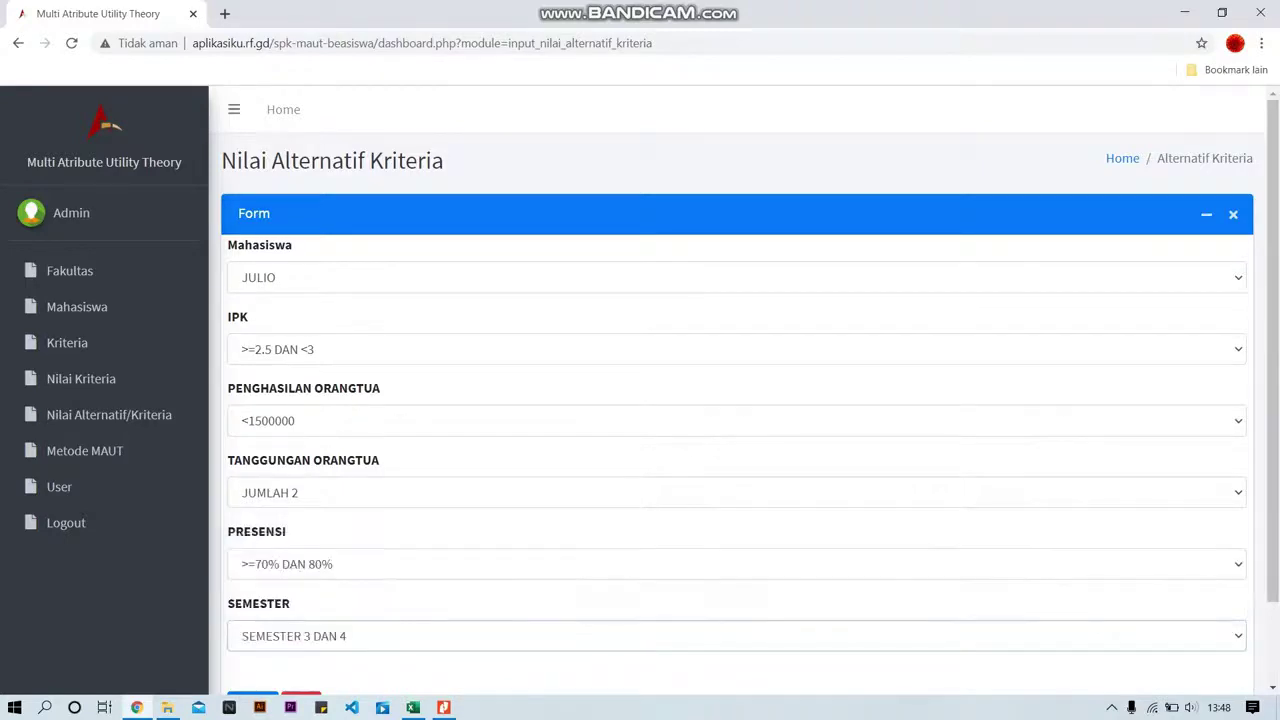
{"action": "scroll", "coordinate": [736, 400], "scroll_direction": "down", "scroll_amount": 1}
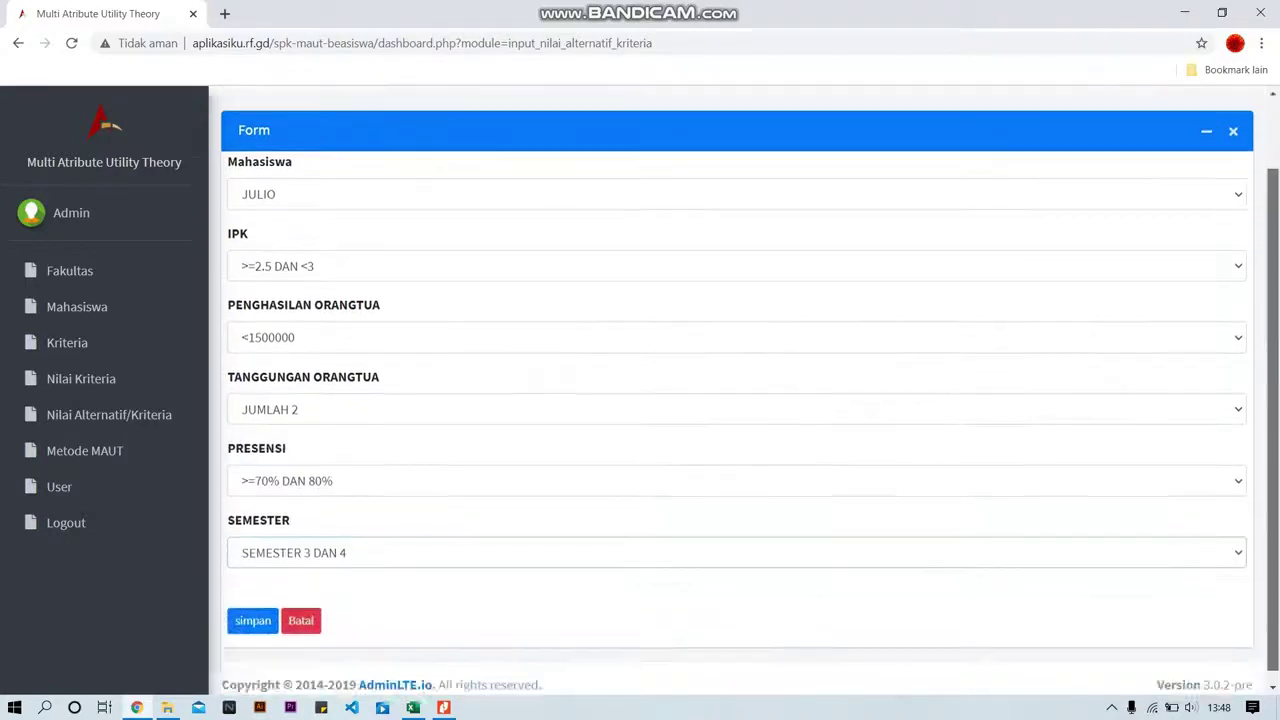
{"action": "left_click", "coordinate": [252, 608]}
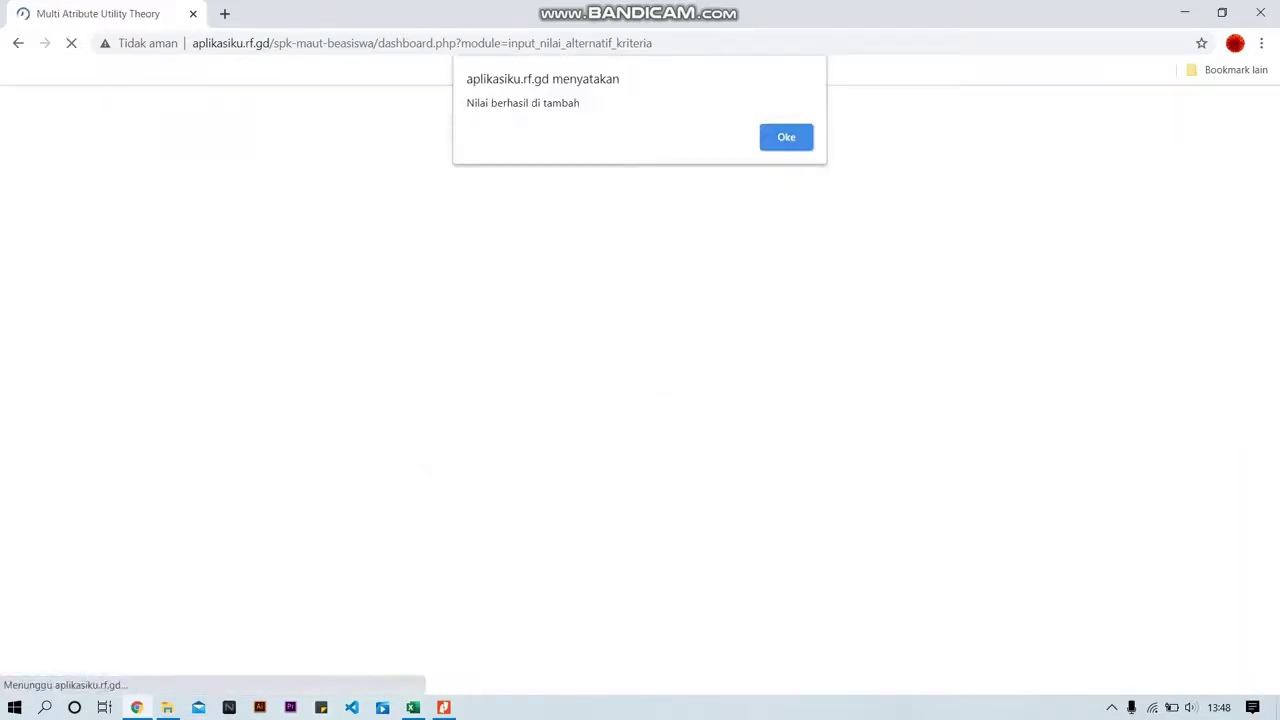
{"action": "key", "text": "Return"}
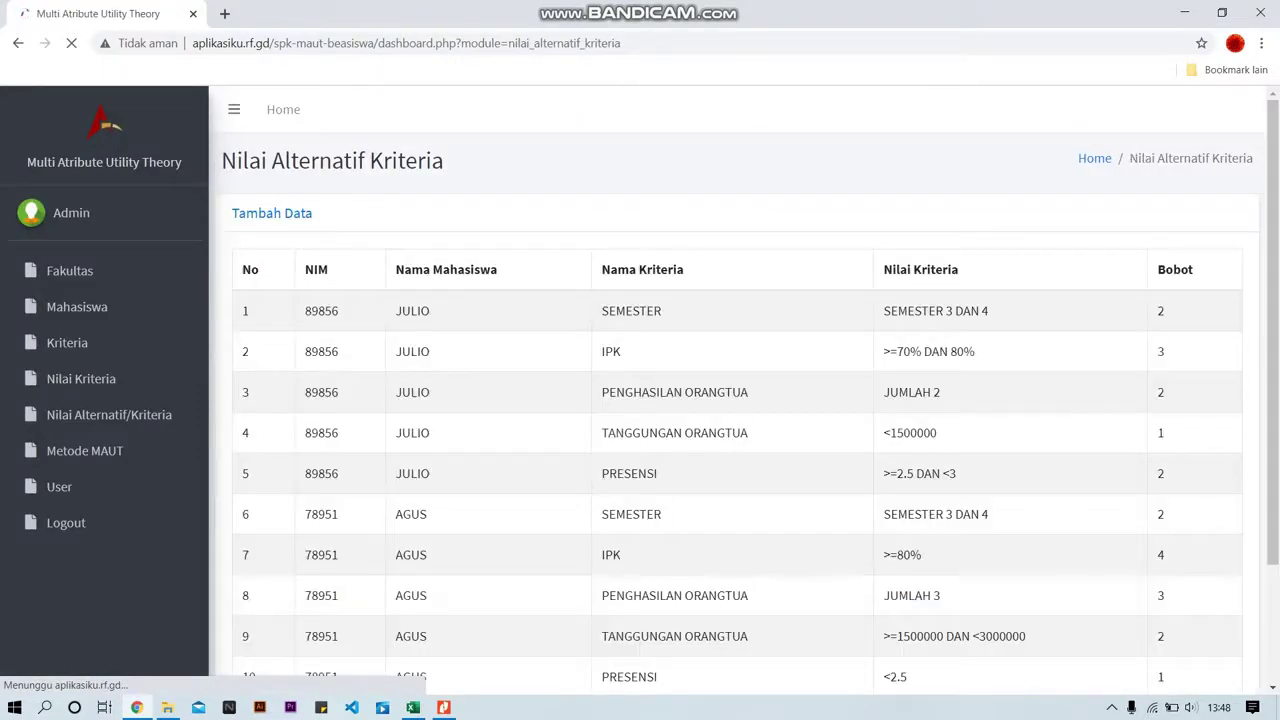
Start a Nilai Alternatif Kriteria entry for the third listed student with IPK >=3 DAN <3.5 and PENGHASILAN ORANGTUA >=3000000 DAN <5000000
{"action": "left_click", "coordinate": [265, 213]}
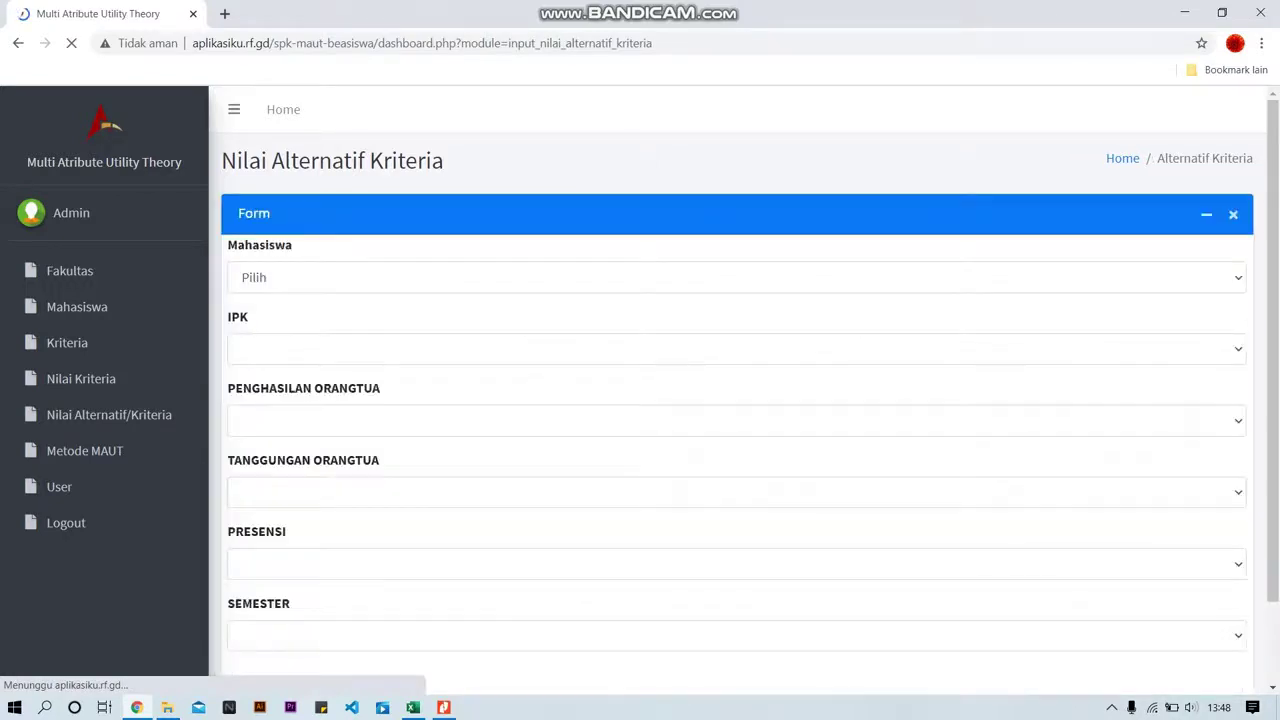
{"action": "left_click", "coordinate": [330, 278]}
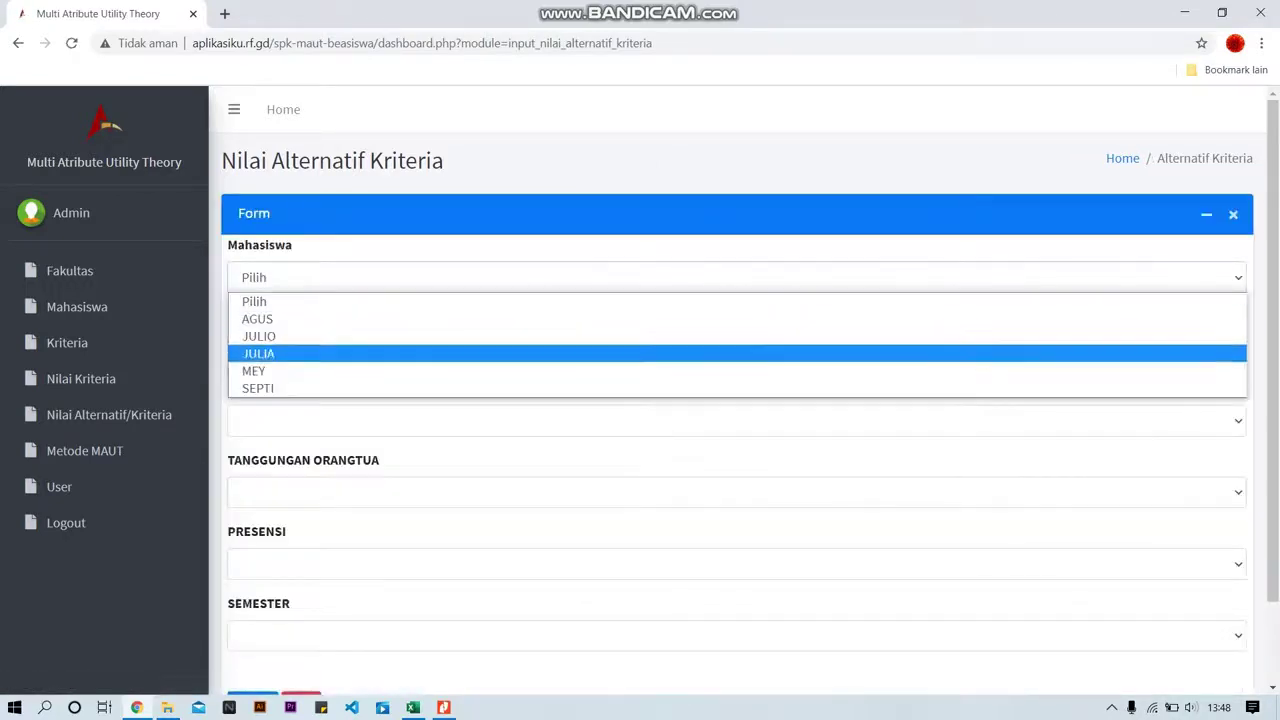
{"action": "left_click", "coordinate": [320, 354]}
{"action": "left_click", "coordinate": [320, 349]}
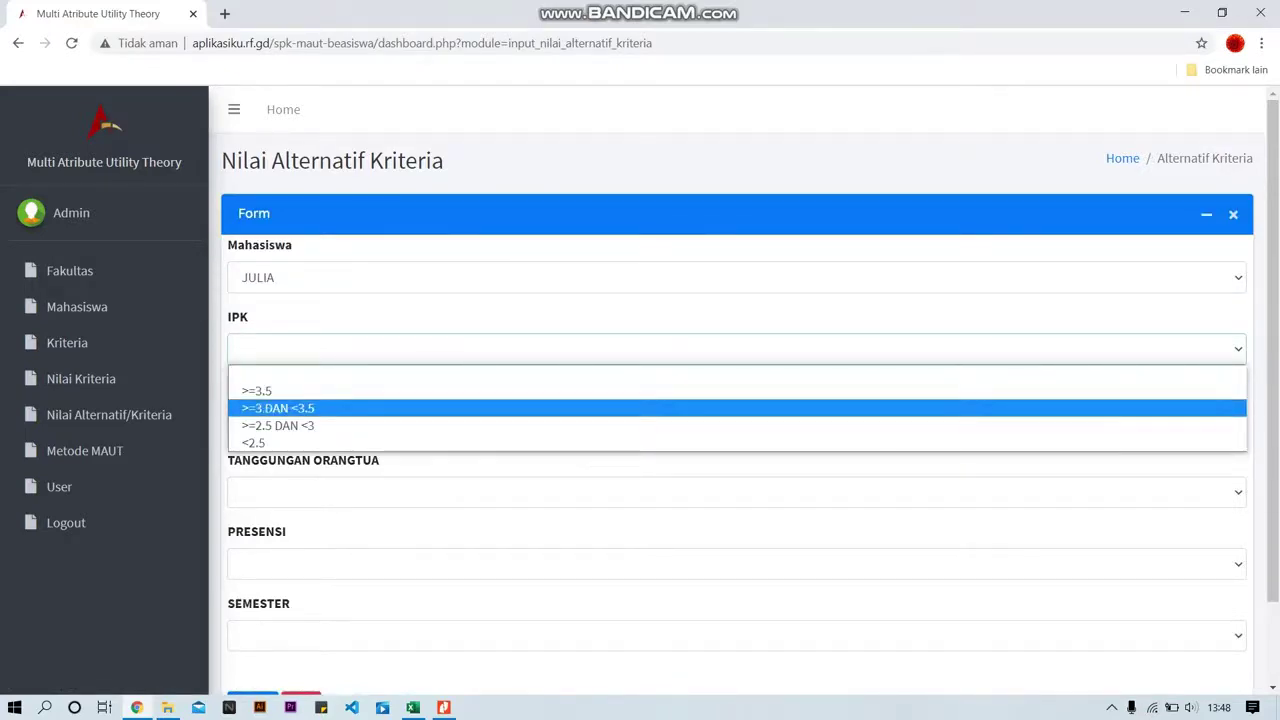
{"action": "key", "text": "Return"}
{"action": "left_click", "coordinate": [737, 421]}
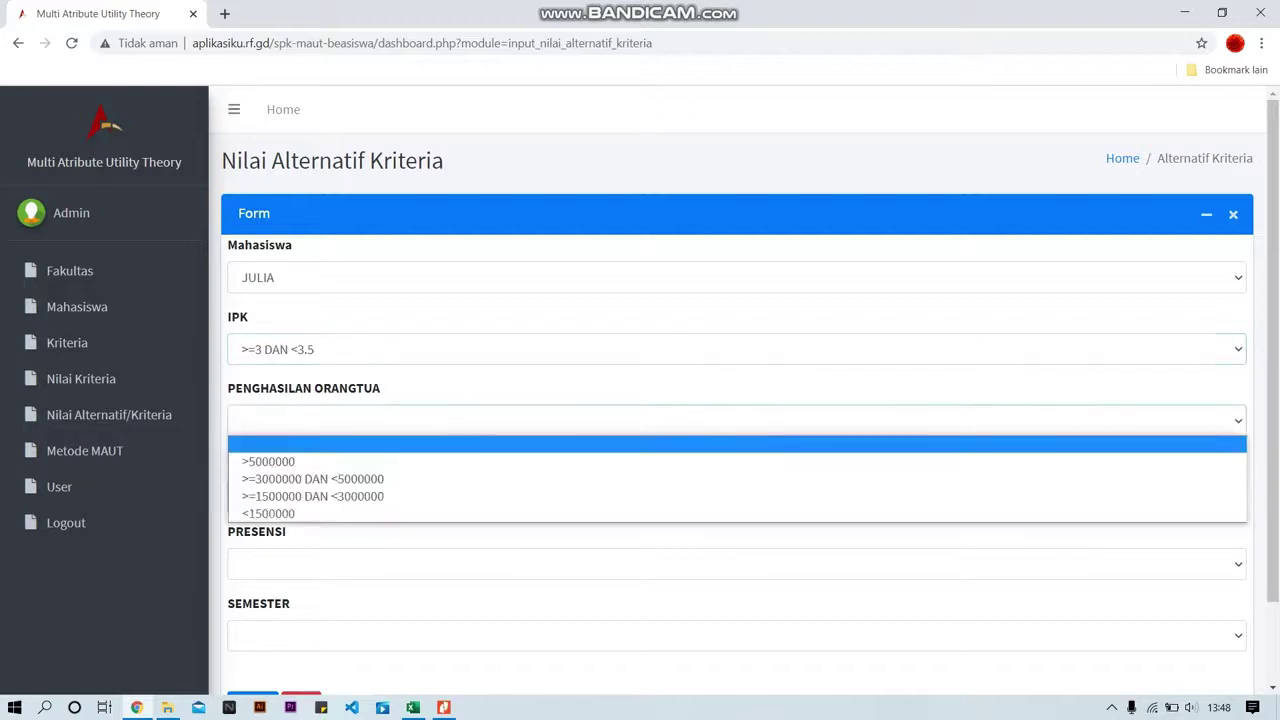
{"action": "key", "text": "Down"}
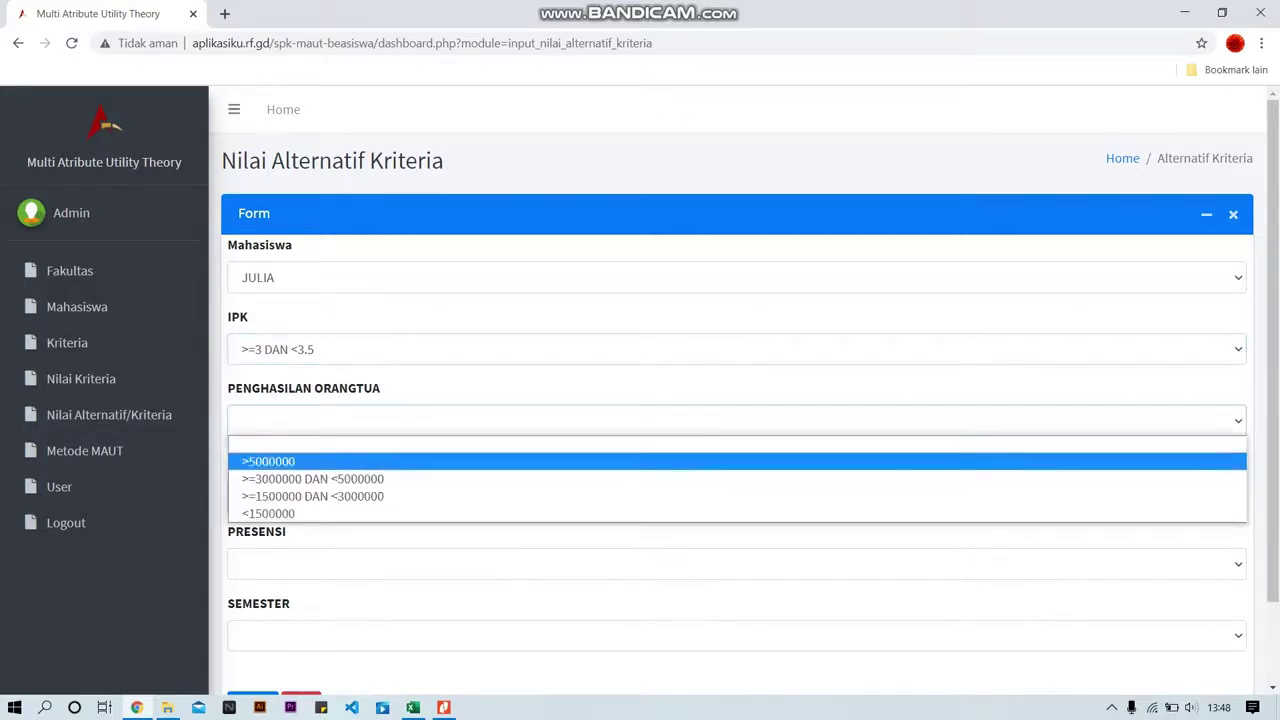
{"action": "key", "text": "Down"}
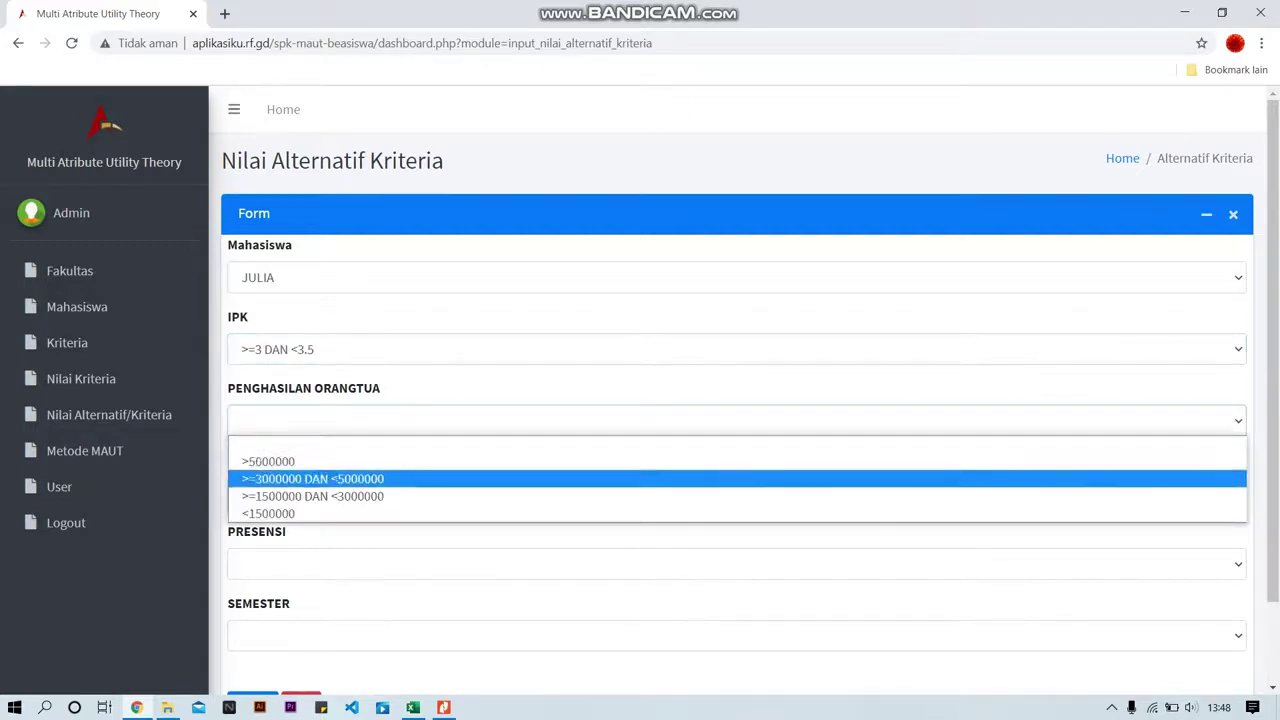
{"action": "key", "text": "Return"}
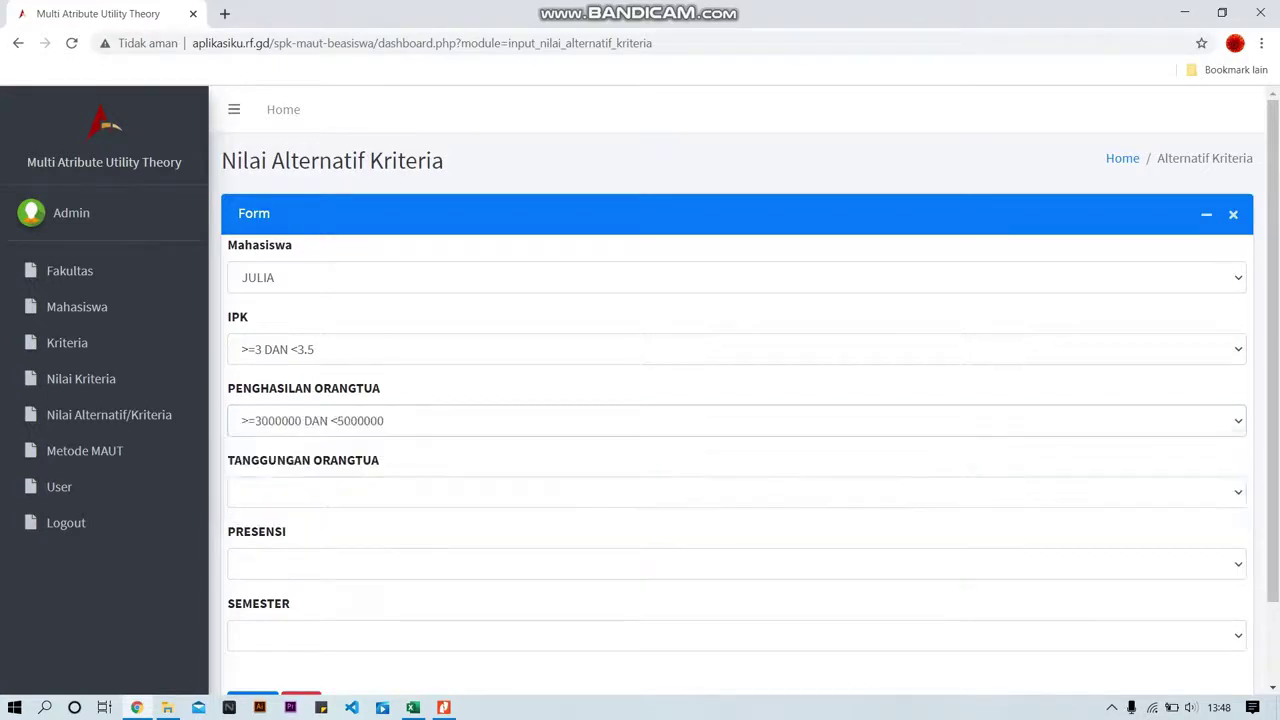
Set the third student's TANGGUNGAN ORANGTUA to JUMLAH >=4 and PRESENSI to >=80%
{"action": "left_click", "coordinate": [737, 492]}
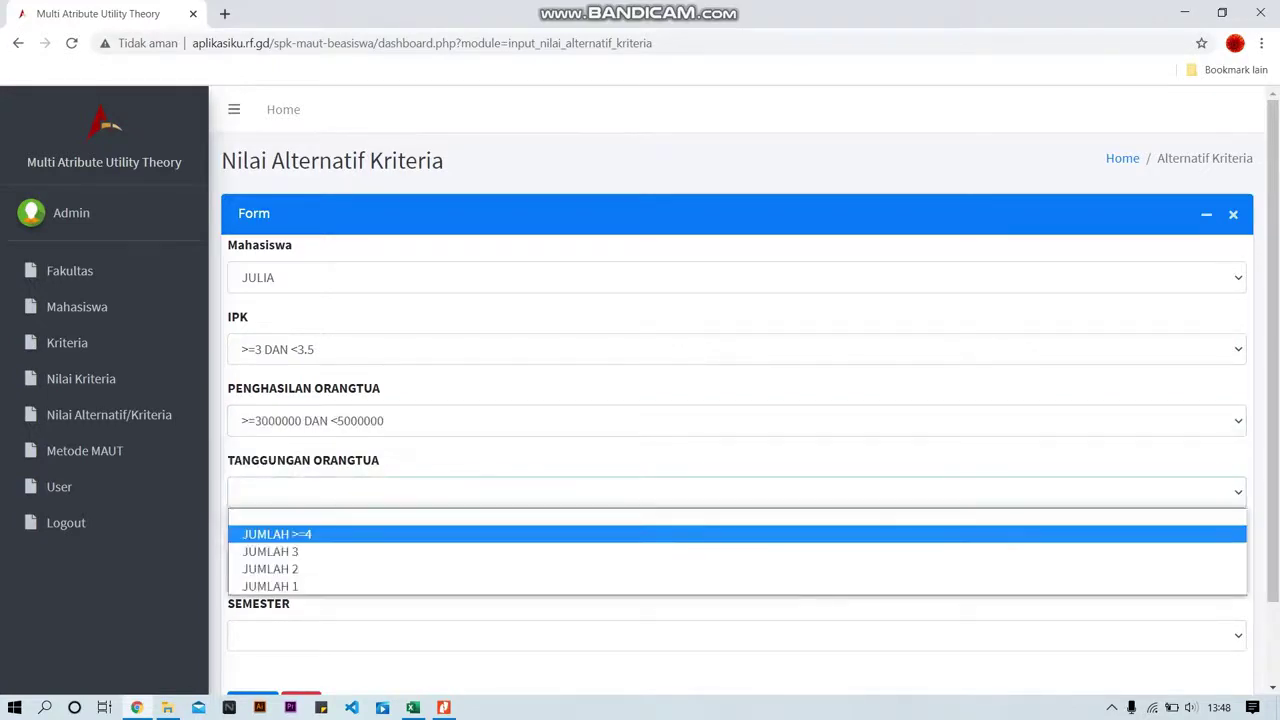
{"action": "key", "text": "Return"}
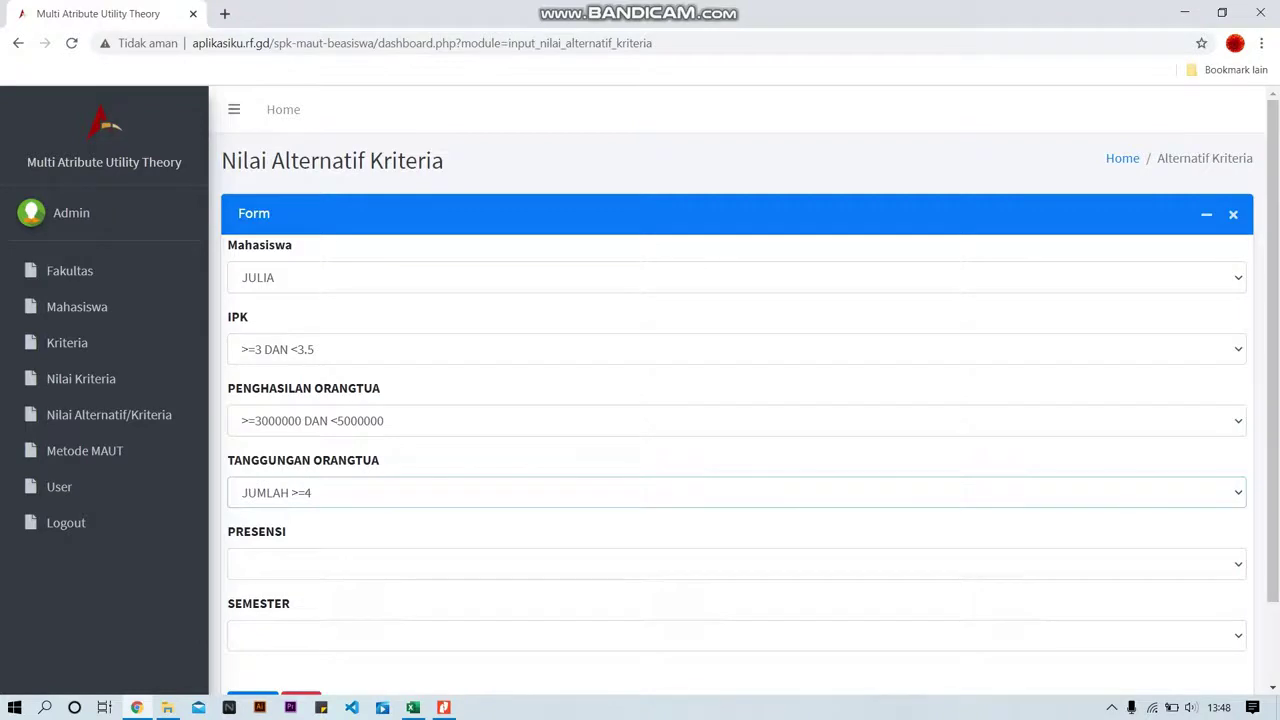
{"action": "left_click", "coordinate": [737, 564]}
{"action": "key", "text": "Down"}
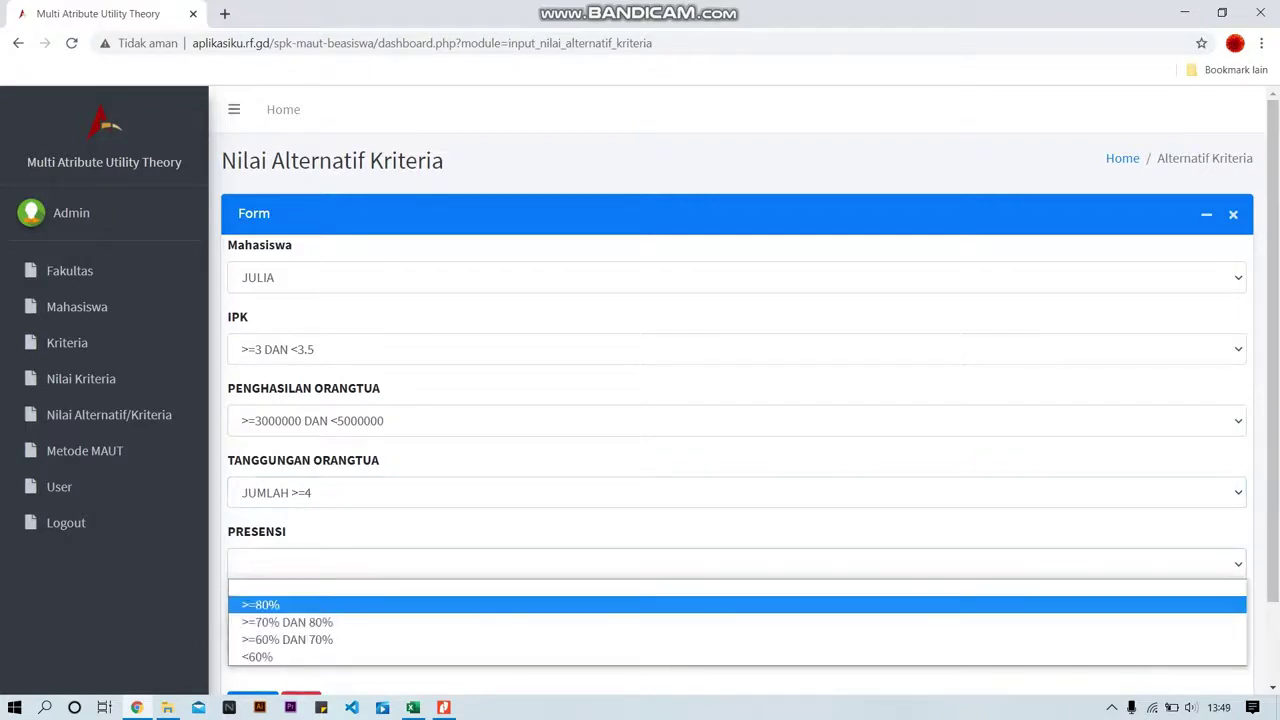
{"action": "key", "text": "Return"}
Set the third student's SEMESTER value to SEMESTER 7 DAN 8 and save the Nilai Alternatif Kriteria entry
{"action": "left_click", "coordinate": [737, 636]}
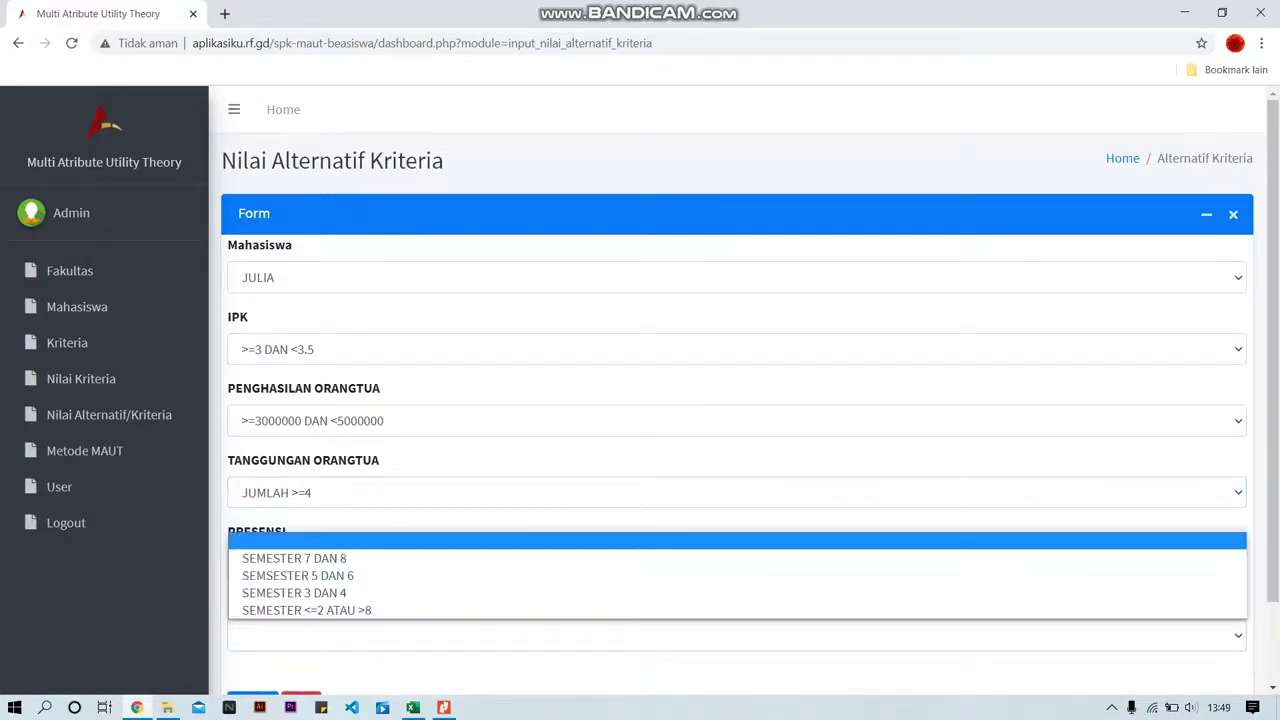
{"action": "key", "text": "Down"}
{"action": "key", "text": "Down"}
{"action": "key", "text": "Down"}
{"action": "key", "text": "Up"}
{"action": "key", "text": "Up"}
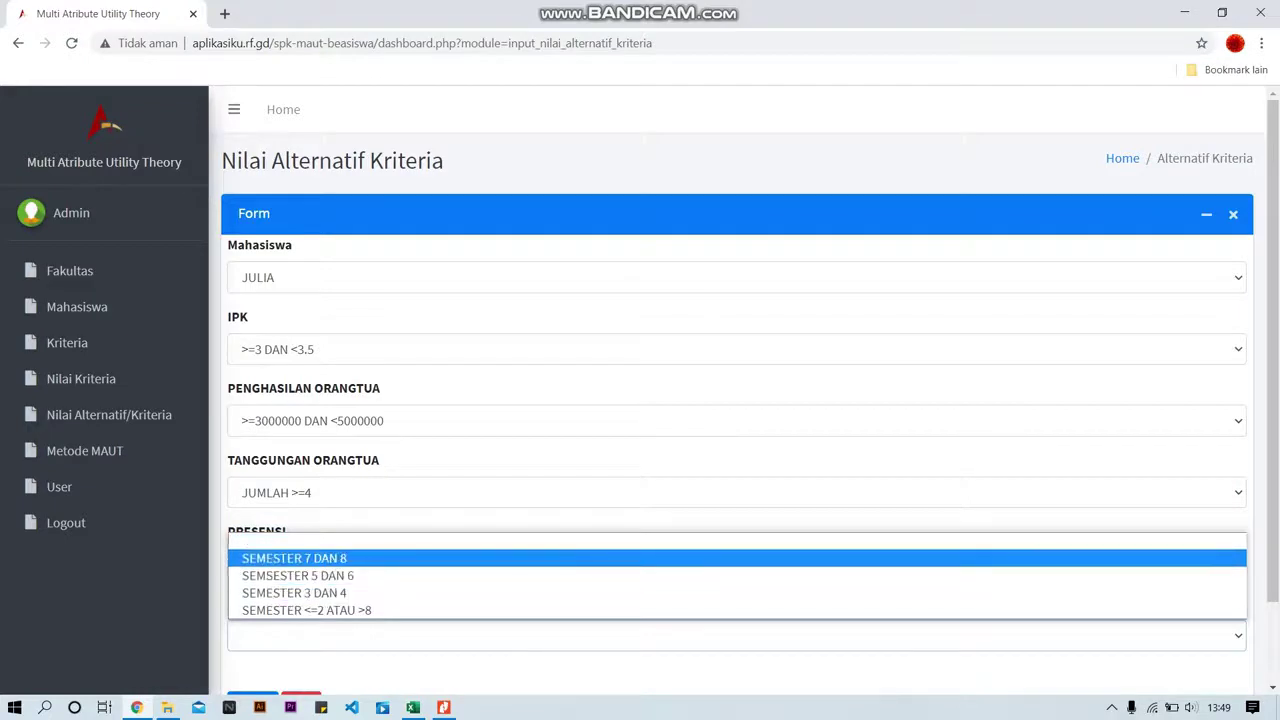
{"action": "key", "text": "Return"}
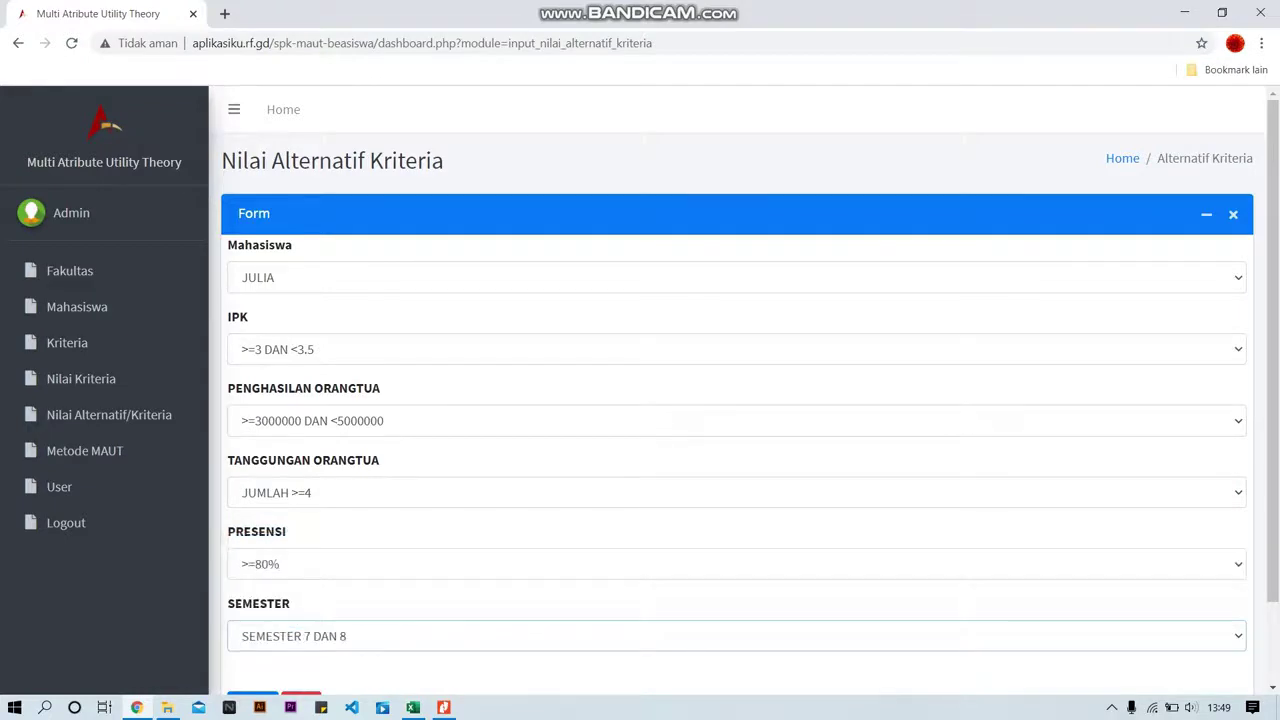
{"action": "scroll", "coordinate": [740, 400], "scroll_direction": "down", "scroll_amount": 1}
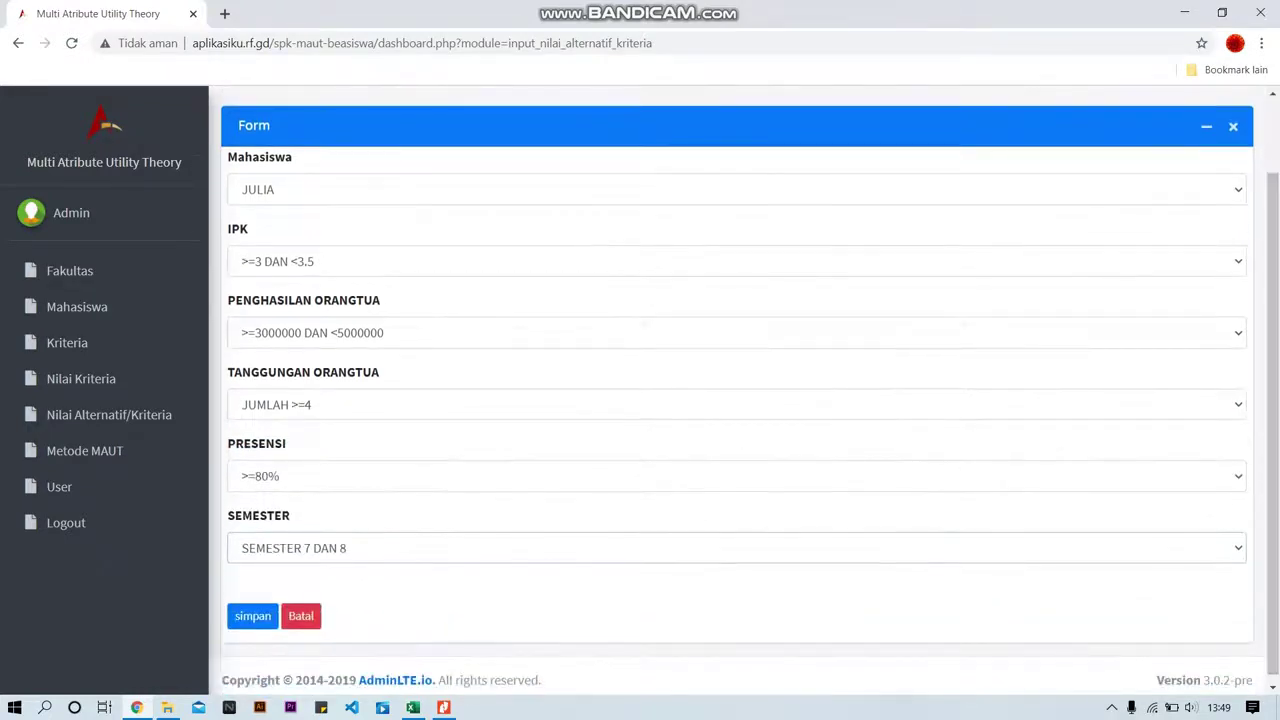
{"action": "left_click", "coordinate": [252, 616]}
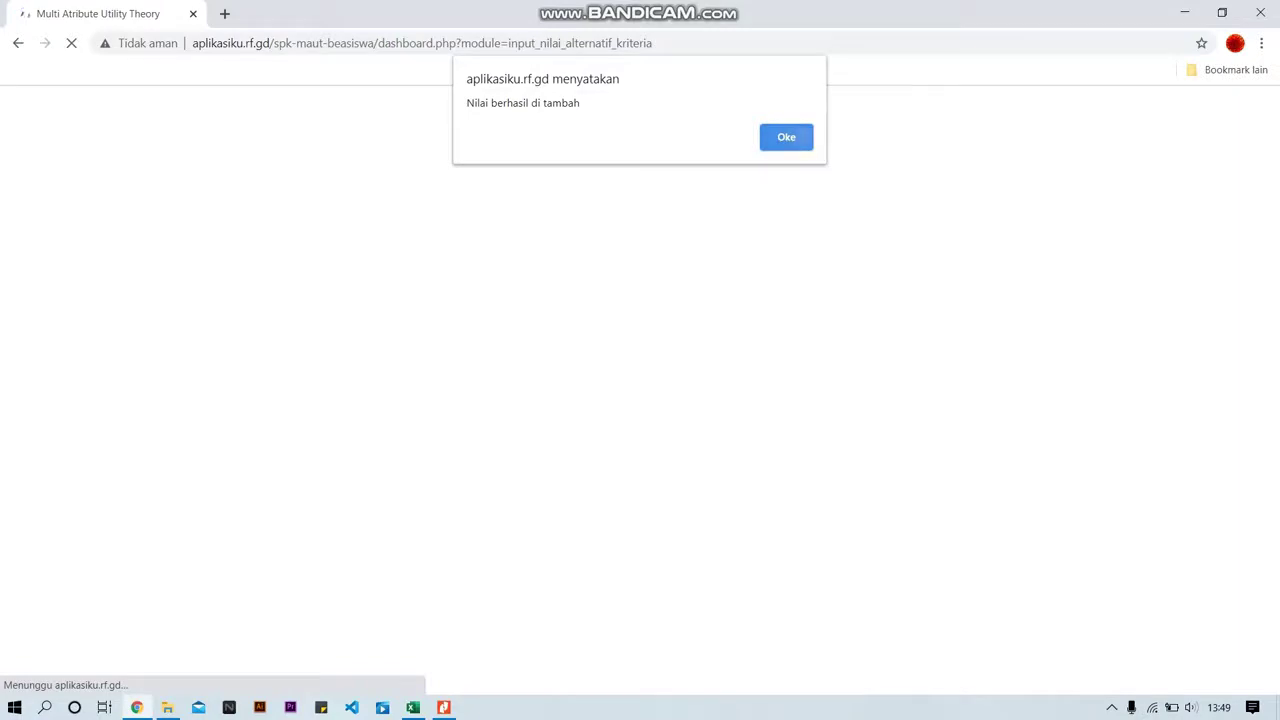
{"action": "key", "text": "Return"}
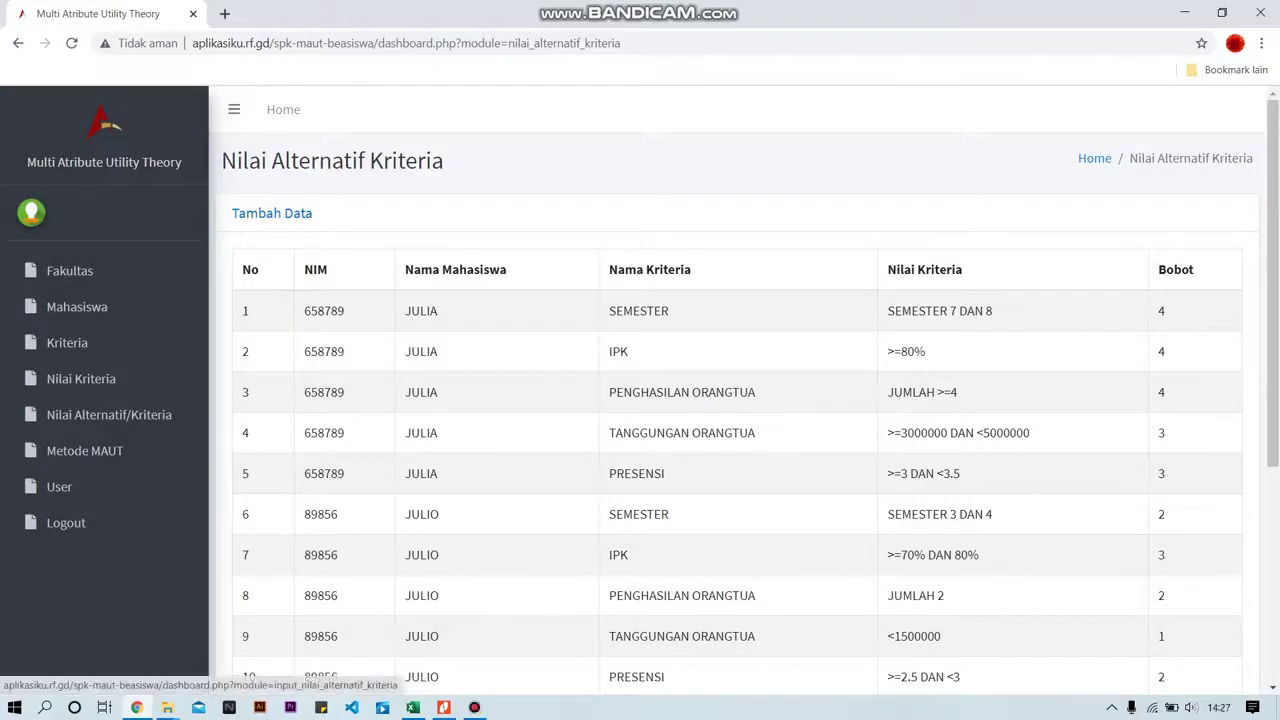
Start a Nilai Alternatif Kriteria entry for the fourth listed student with IPK >=3.5 and PENGHASILAN ORANGTUA <1500000
{"action": "left_click", "coordinate": [272, 213]}
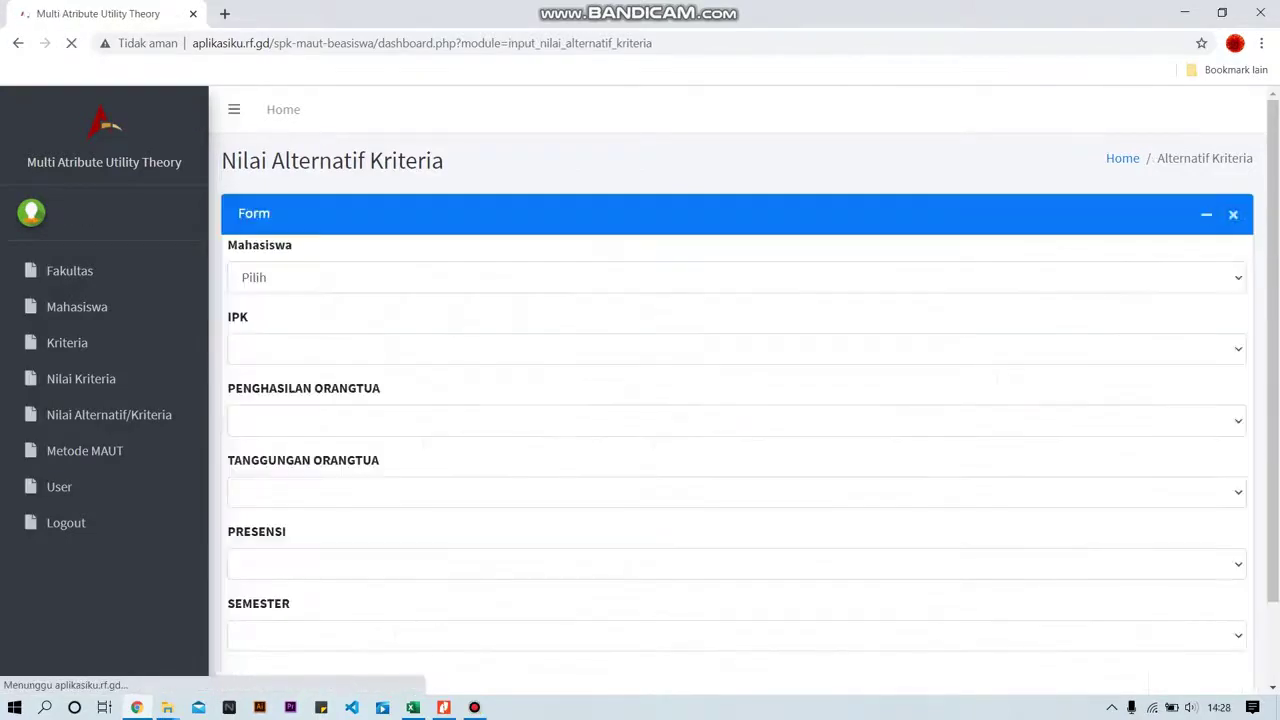
{"action": "left_click", "coordinate": [736, 277]}
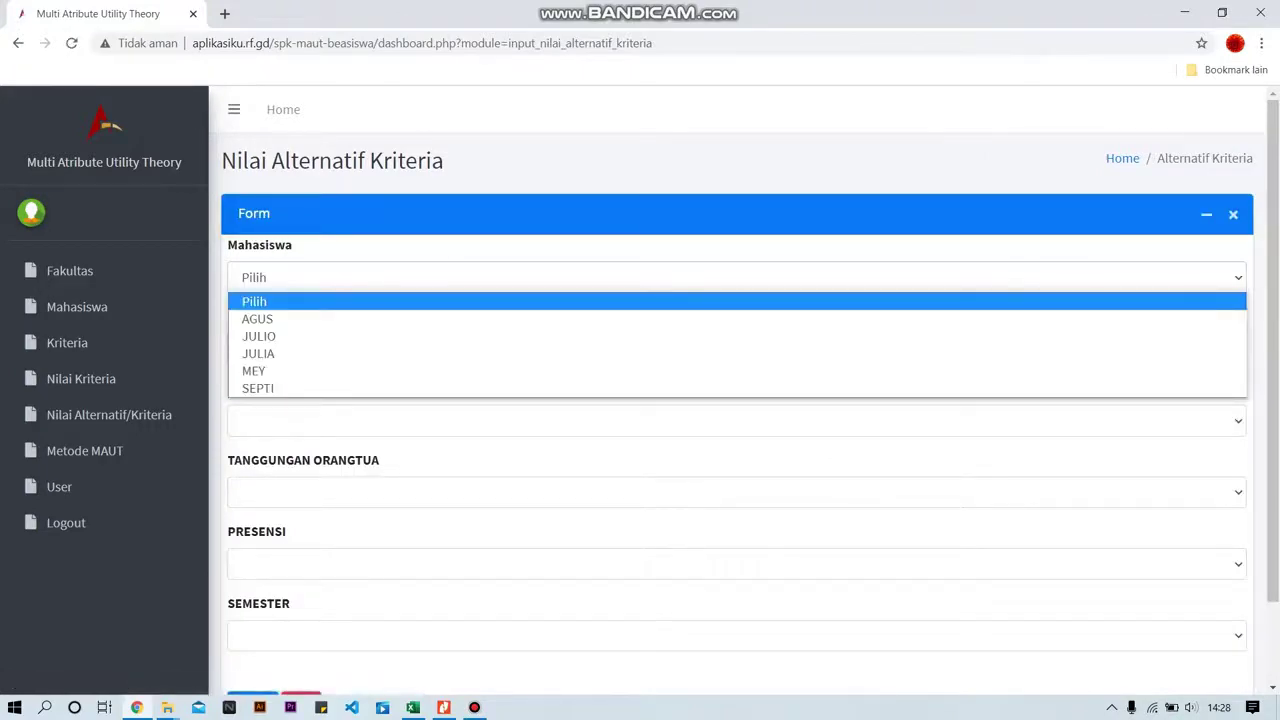
{"action": "left_click", "coordinate": [253, 370]}
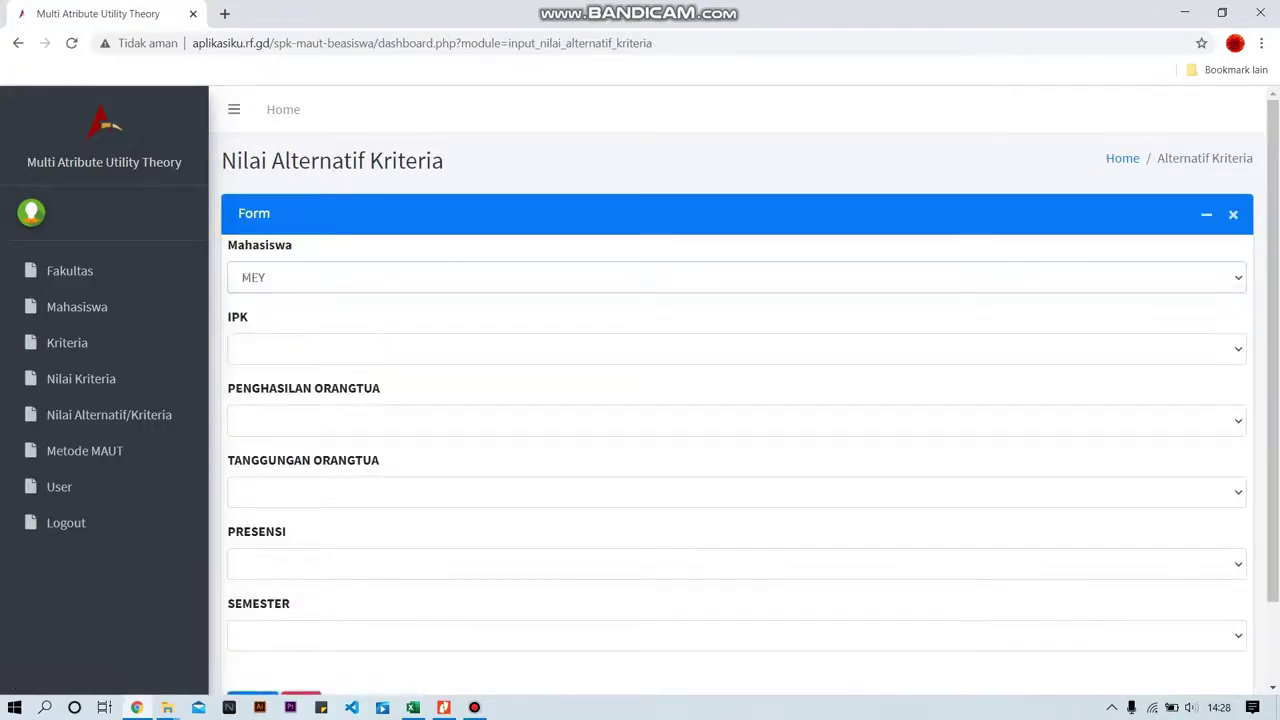
{"action": "left_click", "coordinate": [253, 348]}
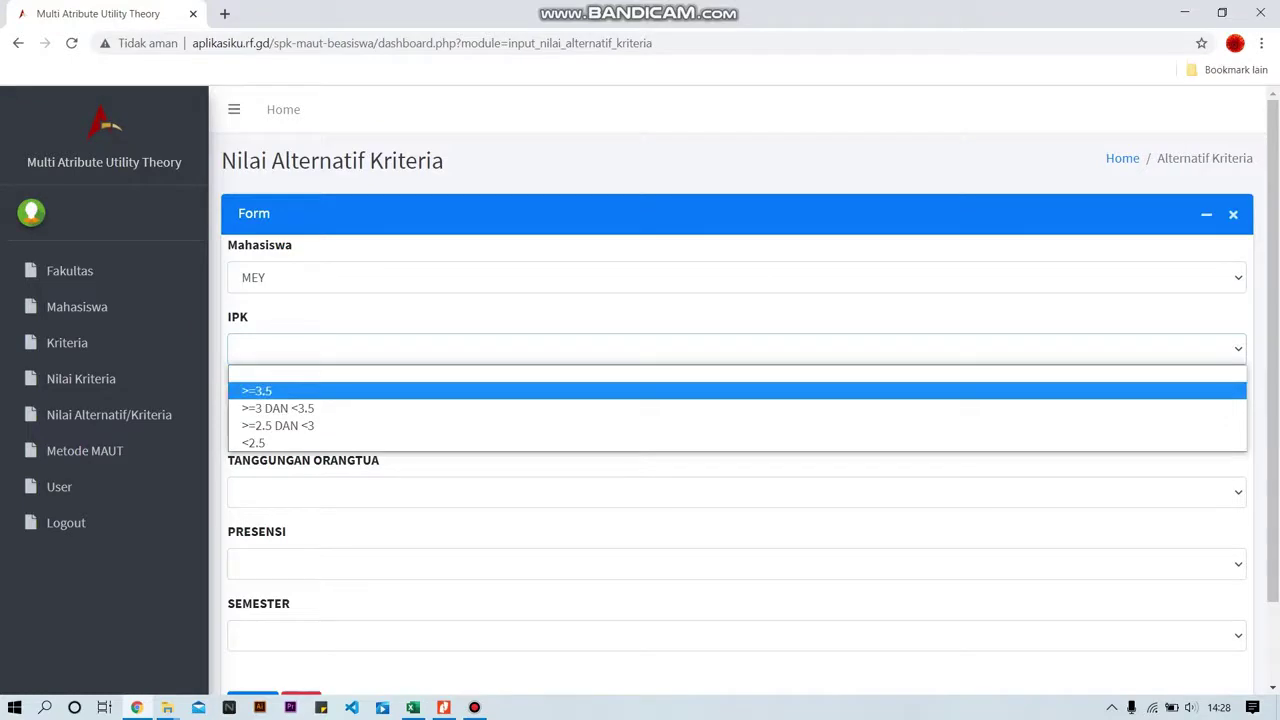
{"action": "left_click", "coordinate": [256, 390]}
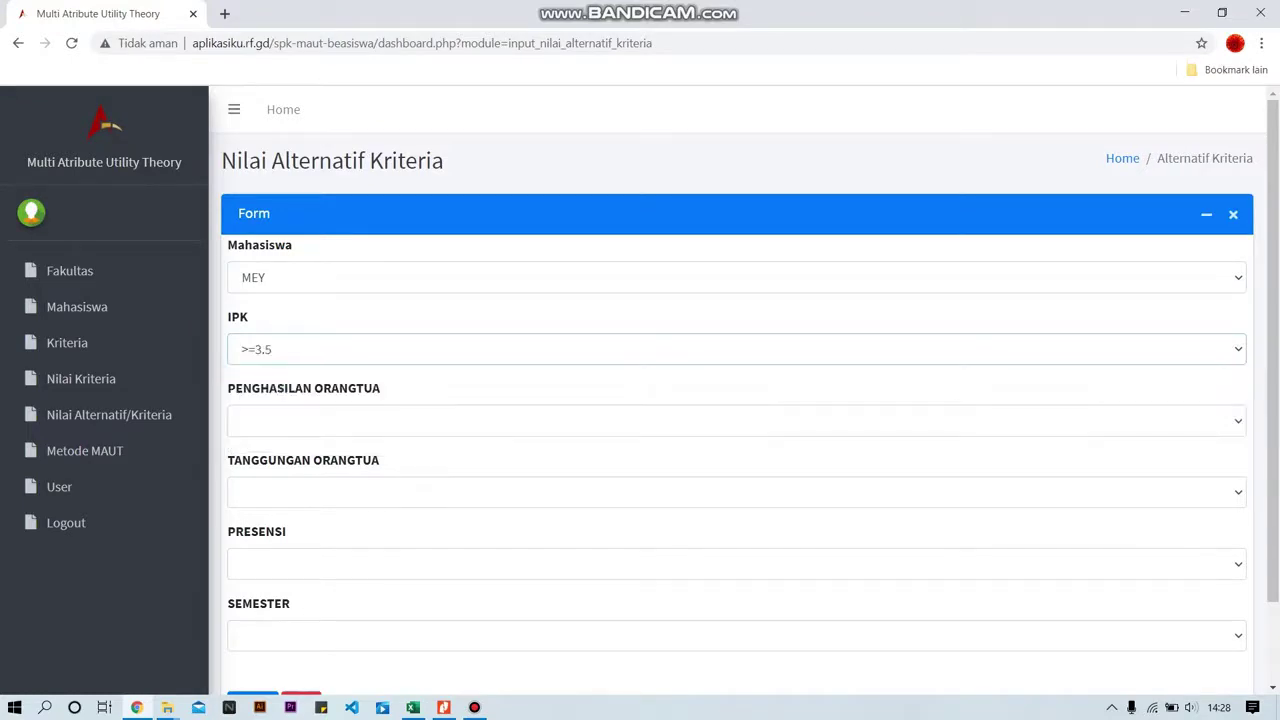
{"action": "left_click", "coordinate": [256, 420]}
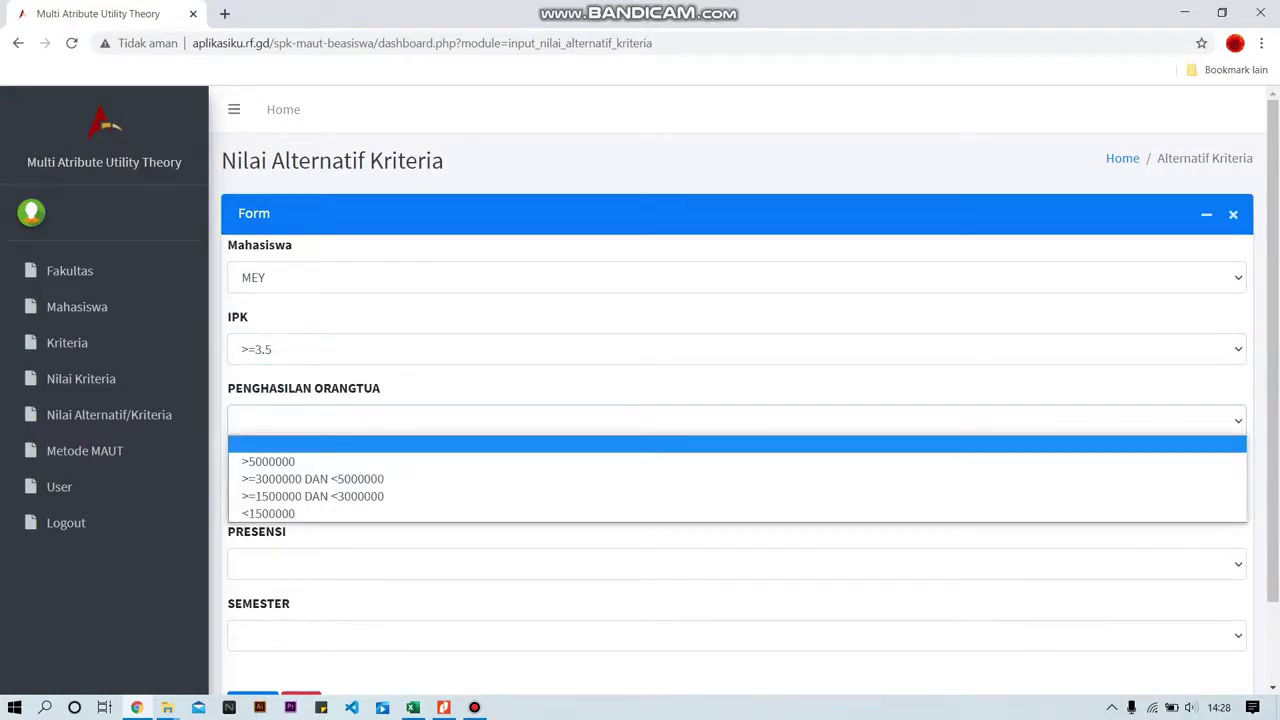
{"action": "key", "text": "Down"}
{"action": "key", "text": "Down"}
{"action": "key", "text": "Down"}
{"action": "key", "text": "Down"}
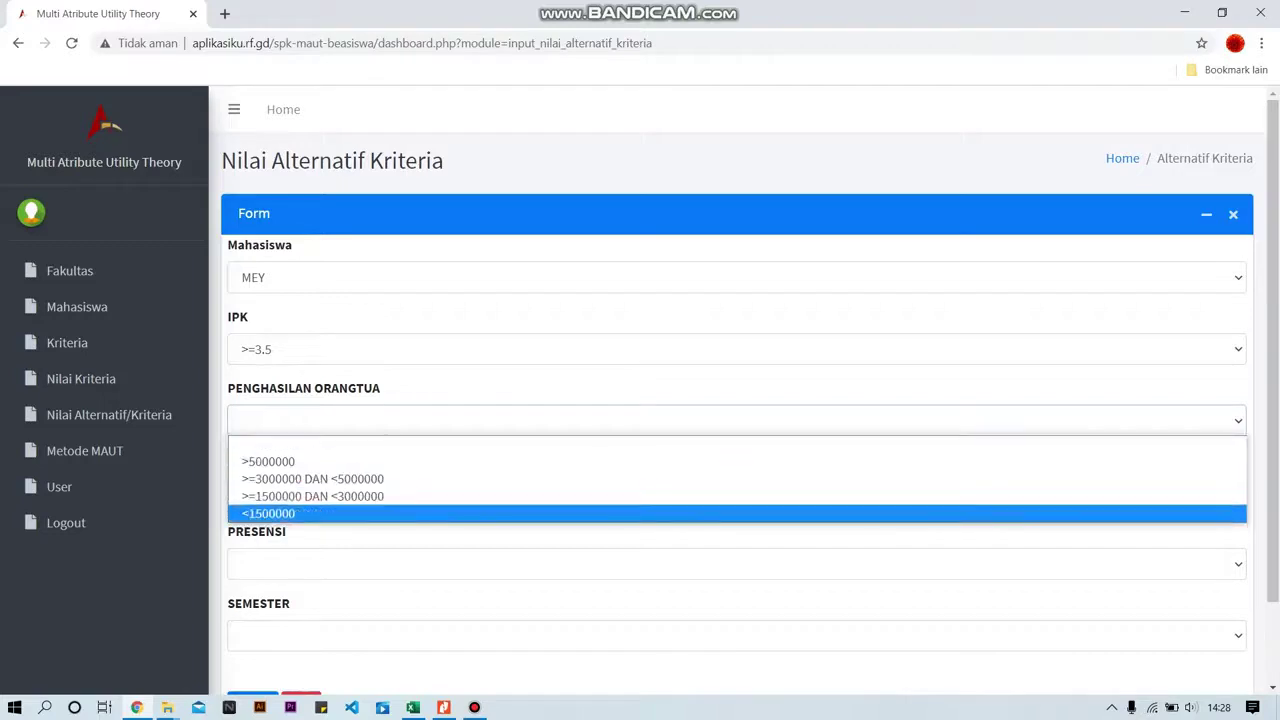
{"action": "key", "text": "Return"}
Set the fourth student's TANGGUNGAN ORANGTUA to JUMLAH 2 and PRESENSI to >=80%
{"action": "left_click", "coordinate": [256, 491]}
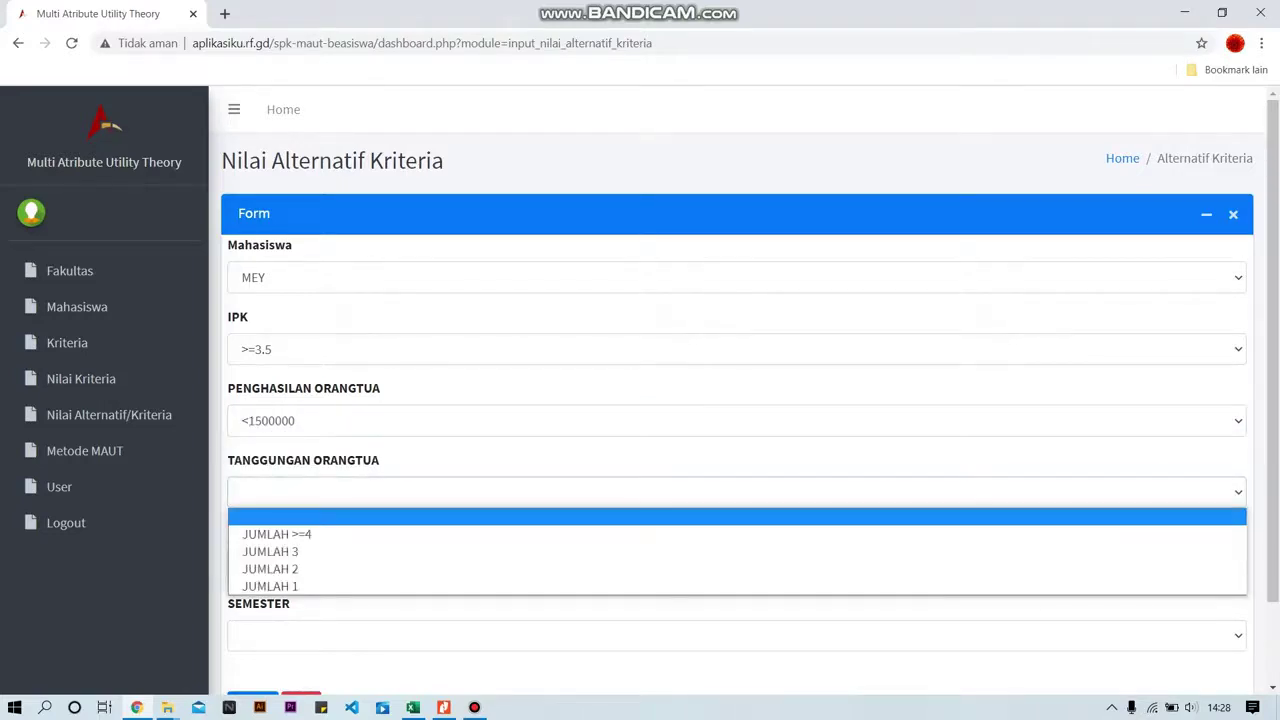
{"action": "key", "text": "Down"}
{"action": "key", "text": "Down"}
{"action": "key", "text": "Down"}
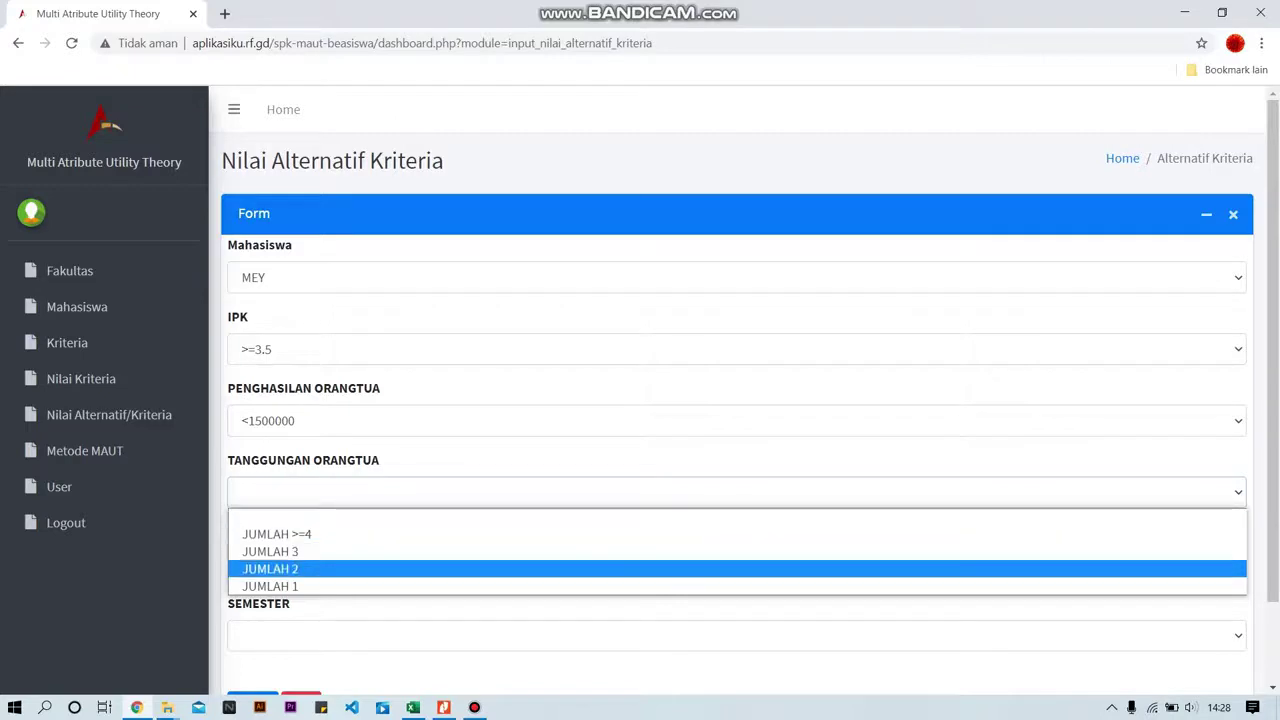
{"action": "key", "text": "Return"}
{"action": "key", "text": "Tab"}
{"action": "key", "text": "alt+Down"}
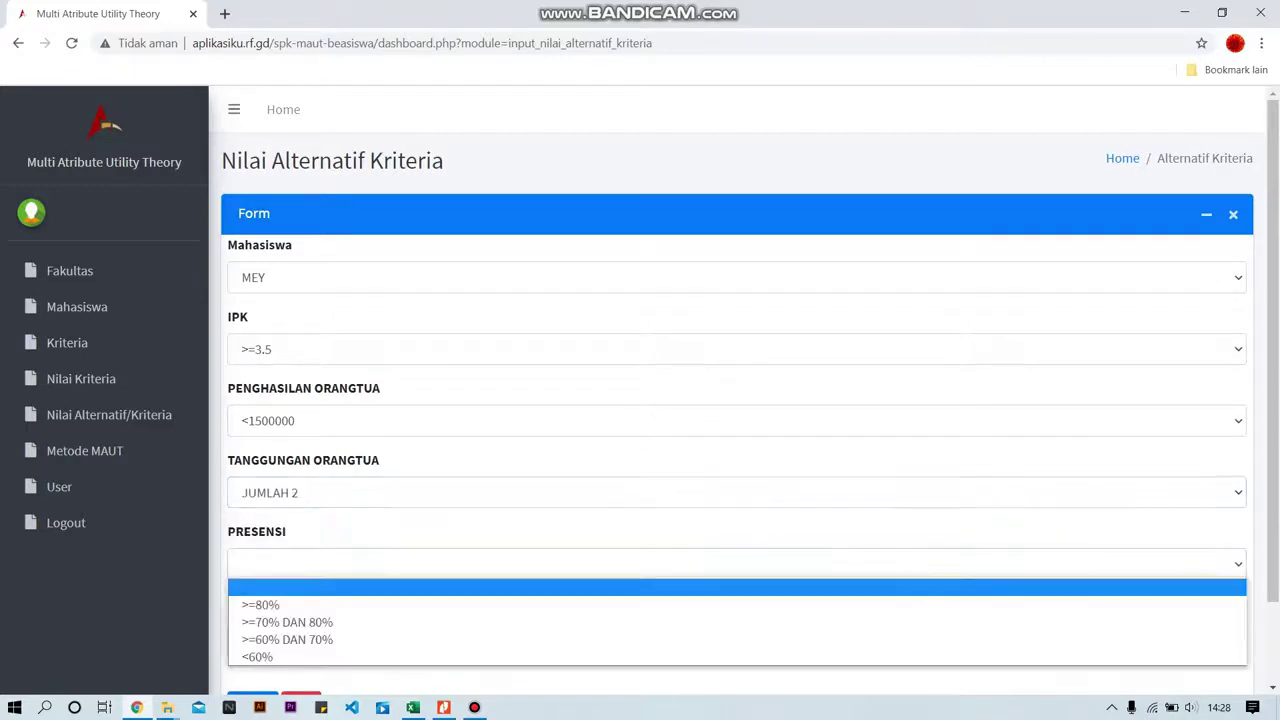
{"action": "key", "text": "Down"}
{"action": "key", "text": "Return"}
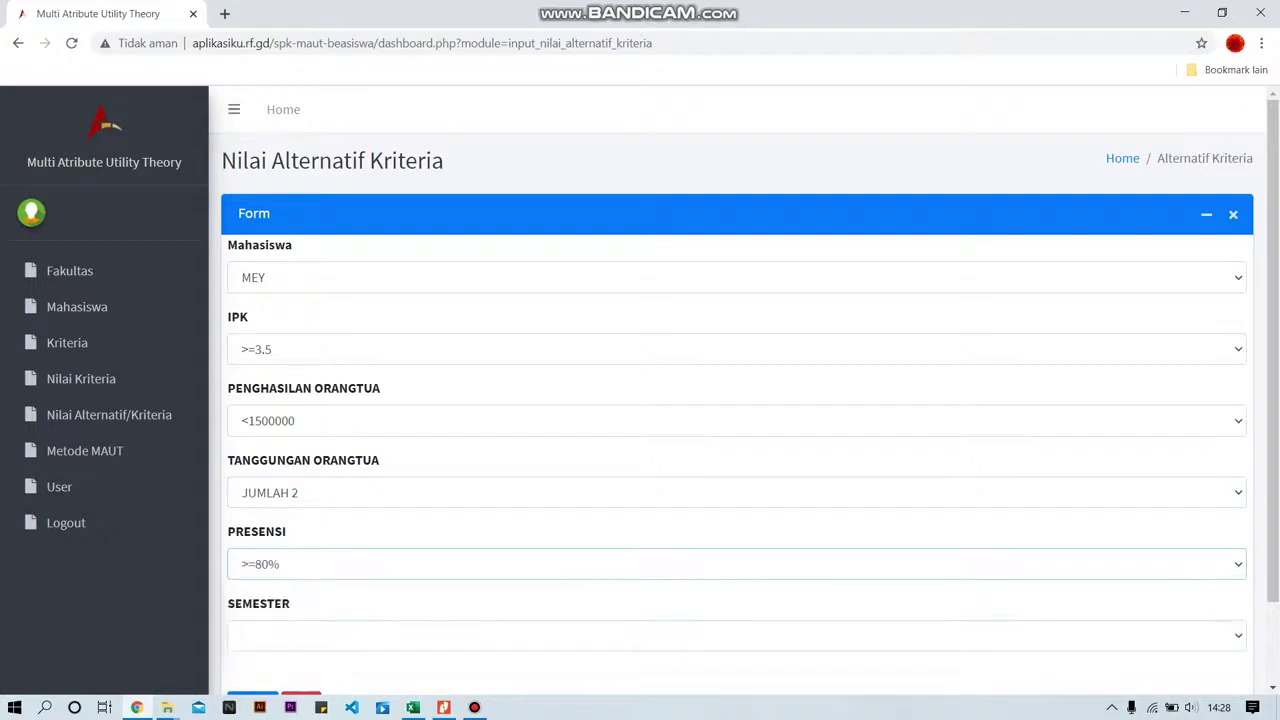
Set the fourth student's SEMESTER value to SEMESTER 3 DAN 4 and save the Nilai Alternatif Kriteria entry
{"action": "key", "text": "Tab"}
{"action": "key", "text": "alt+Down"}
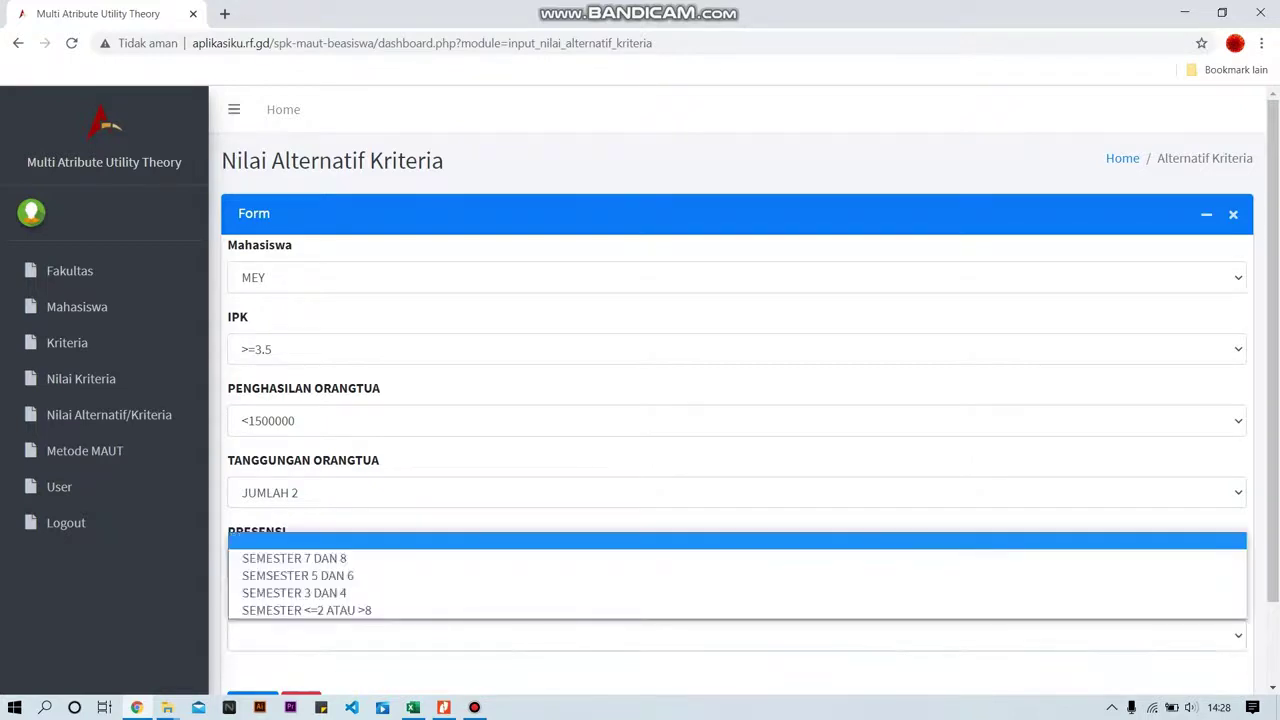
{"action": "key", "text": "Down"}
{"action": "key", "text": "Down"}
{"action": "key", "text": "Down"}
{"action": "key", "text": "Down"}
{"action": "key", "text": "Up"}
{"action": "key", "text": "Return"}
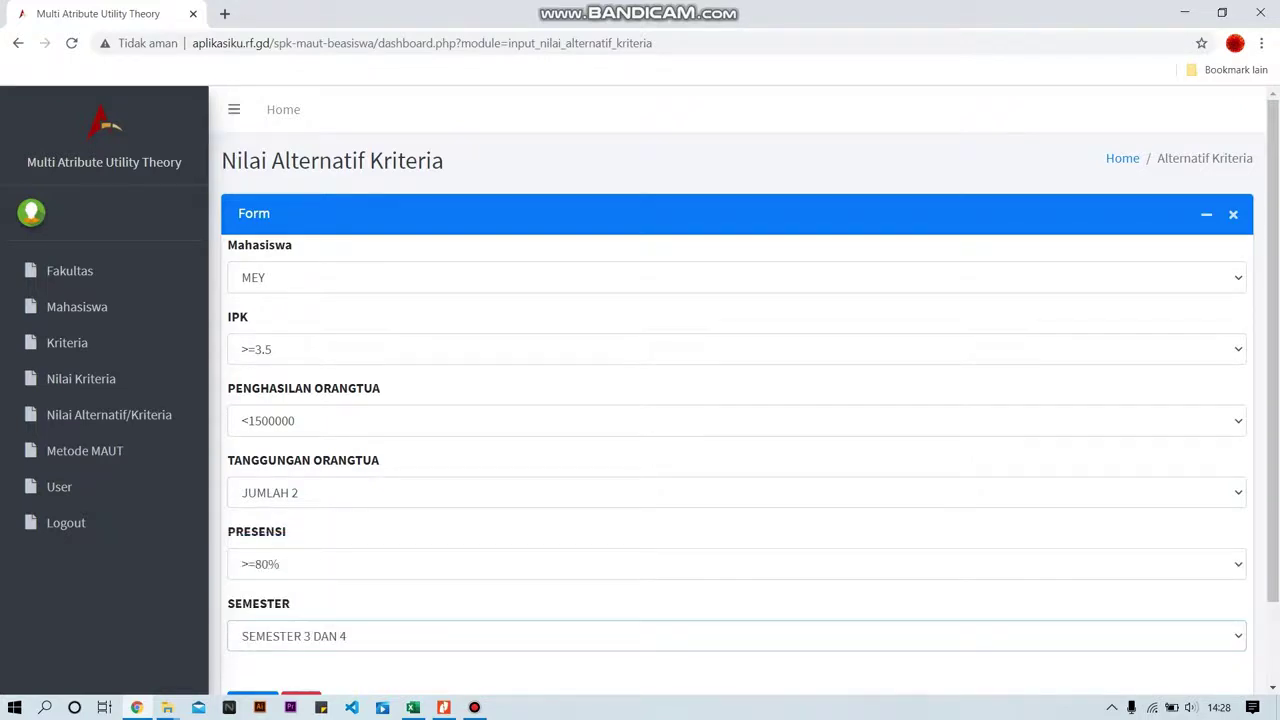
{"action": "scroll", "coordinate": [736, 400], "scroll_direction": "down", "scroll_amount": 2}
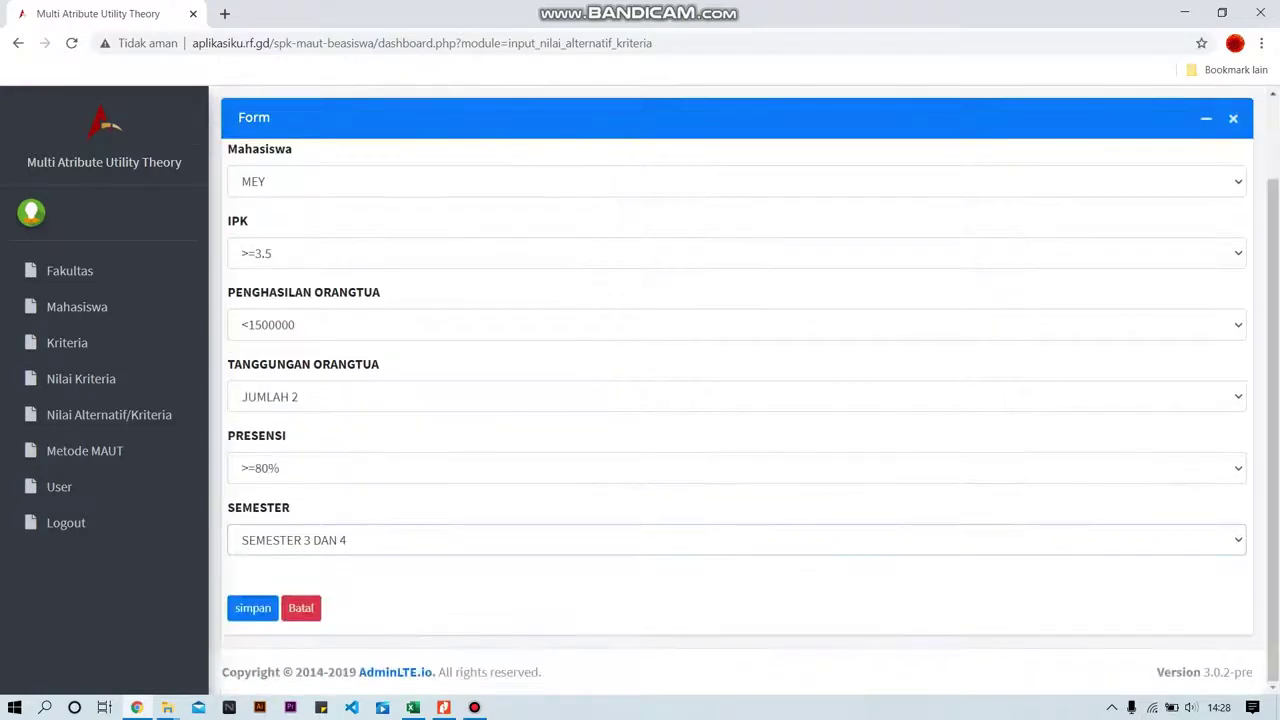
{"action": "key", "text": "Tab"}
{"action": "key", "text": "Return"}
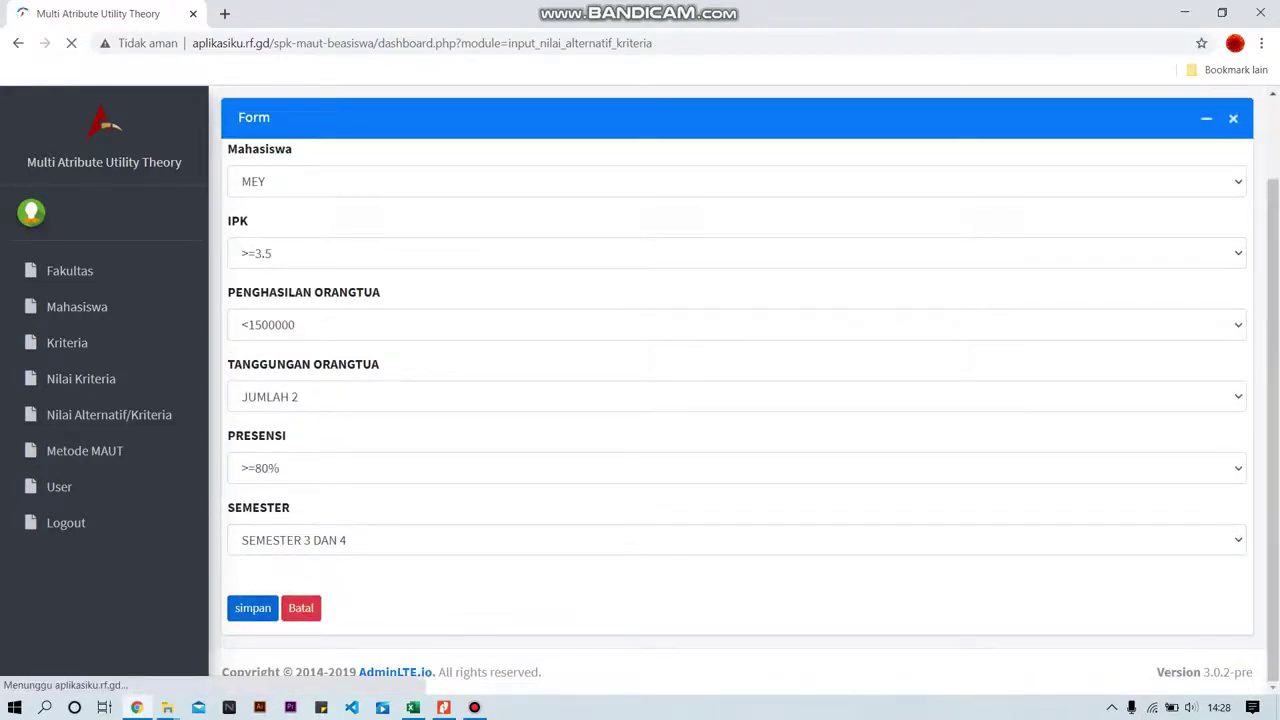
{"action": "key", "text": "Return"}
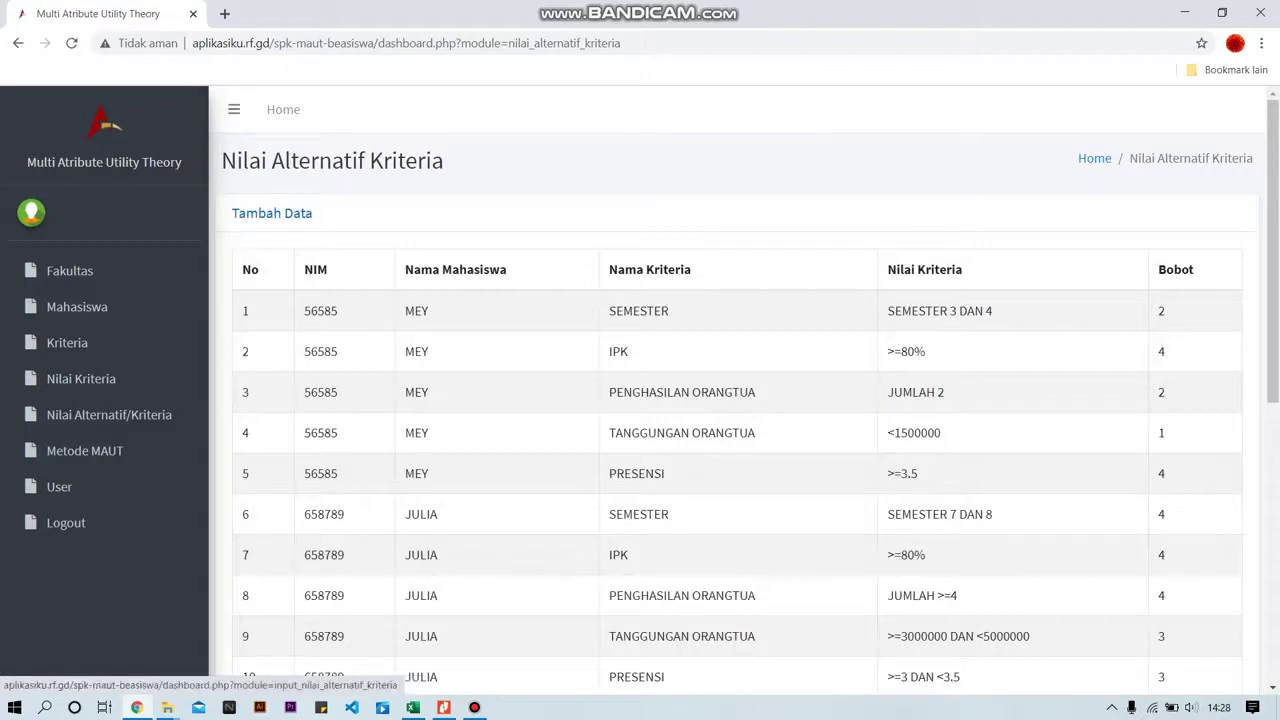
Start a Nilai Alternatif Kriteria entry for the fifth listed student with IPK >=3 DAN <3.5 and PENGHASILAN ORANGTUA >5000000
{"action": "left_click", "coordinate": [272, 213]}
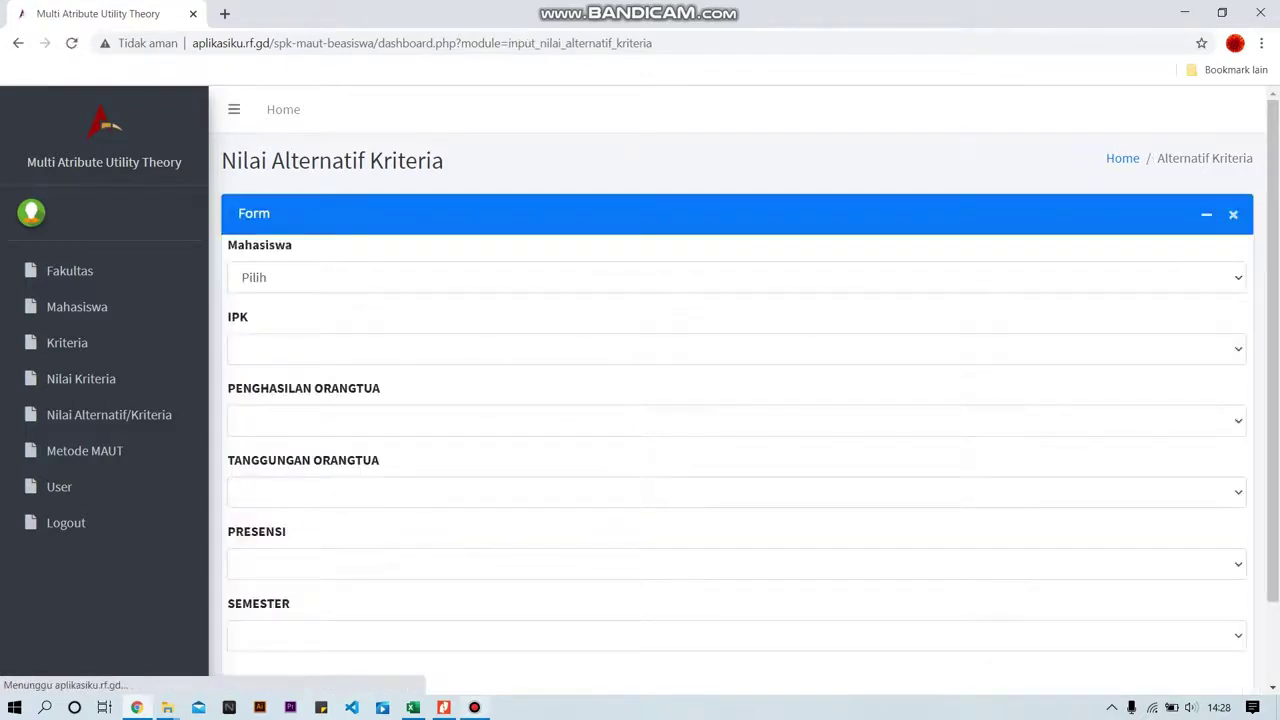
{"action": "left_click", "coordinate": [474, 707]}
{"action": "key", "text": "alt+Tab"}
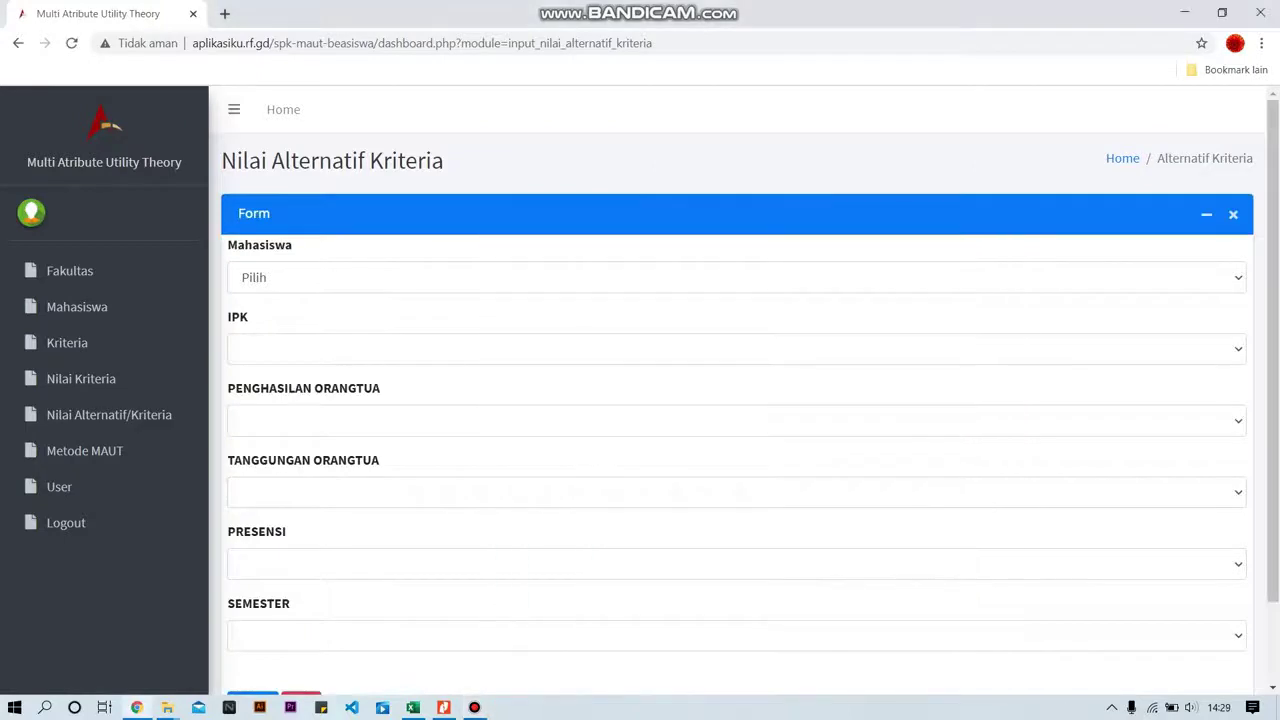
{"action": "left_click", "coordinate": [735, 277]}
{"action": "left_click", "coordinate": [700, 389]}
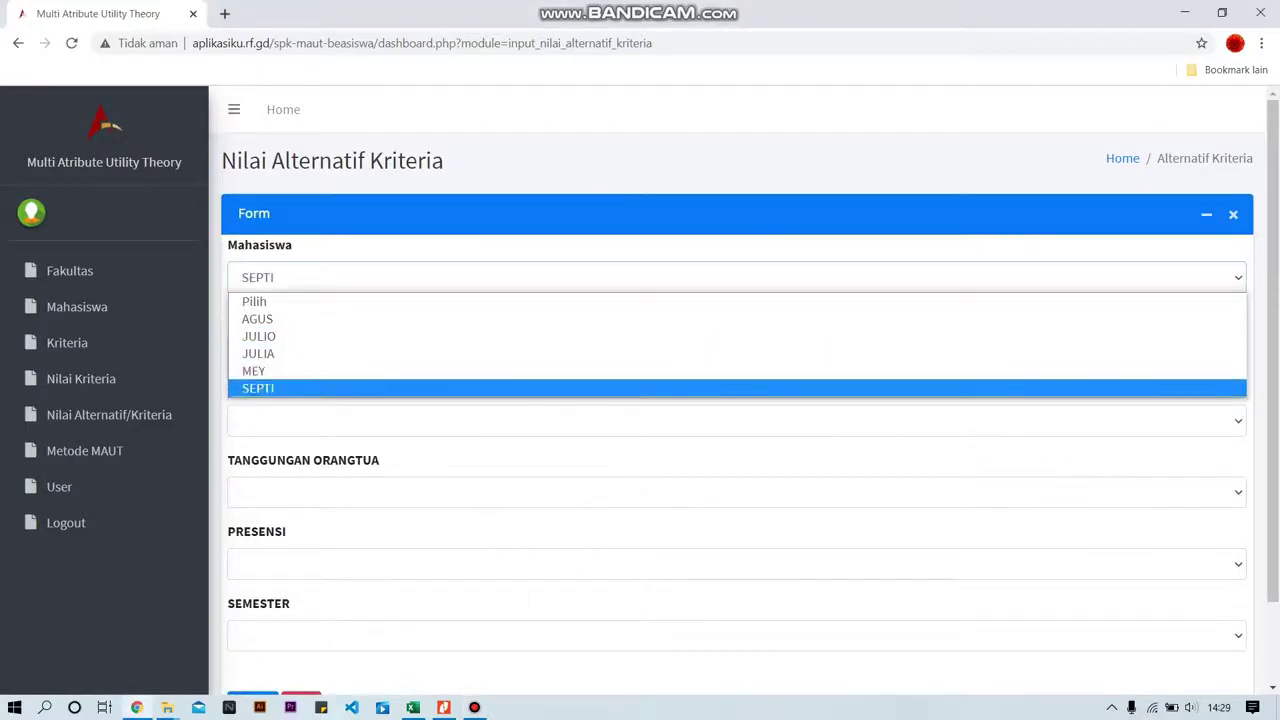
{"action": "left_click", "coordinate": [700, 348]}
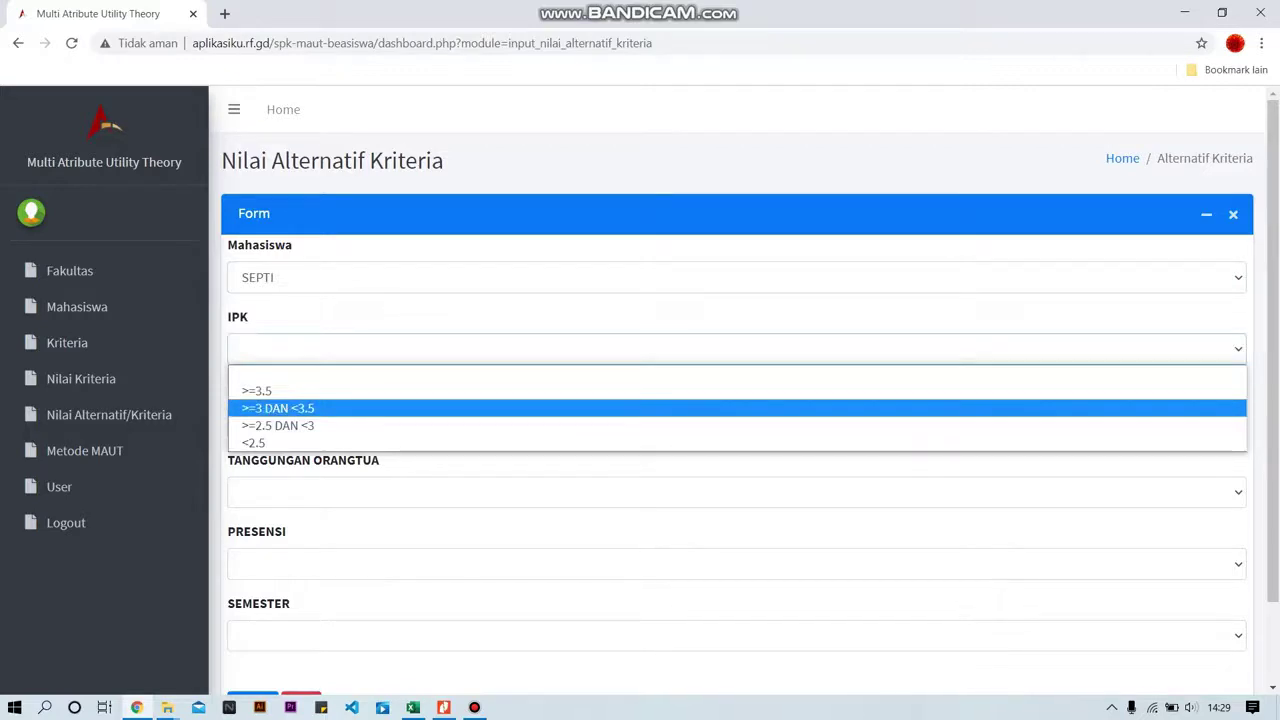
{"action": "left_click", "coordinate": [700, 408]}
{"action": "left_click", "coordinate": [700, 420]}
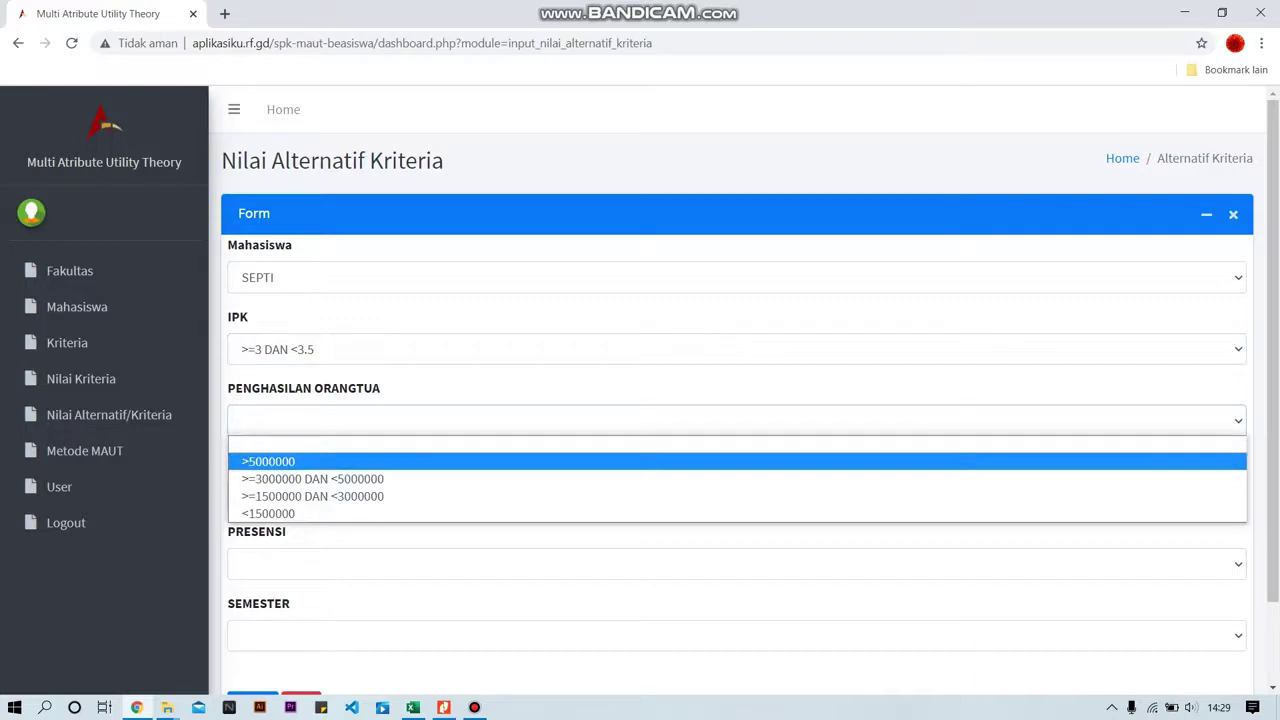
{"action": "left_click", "coordinate": [700, 461]}
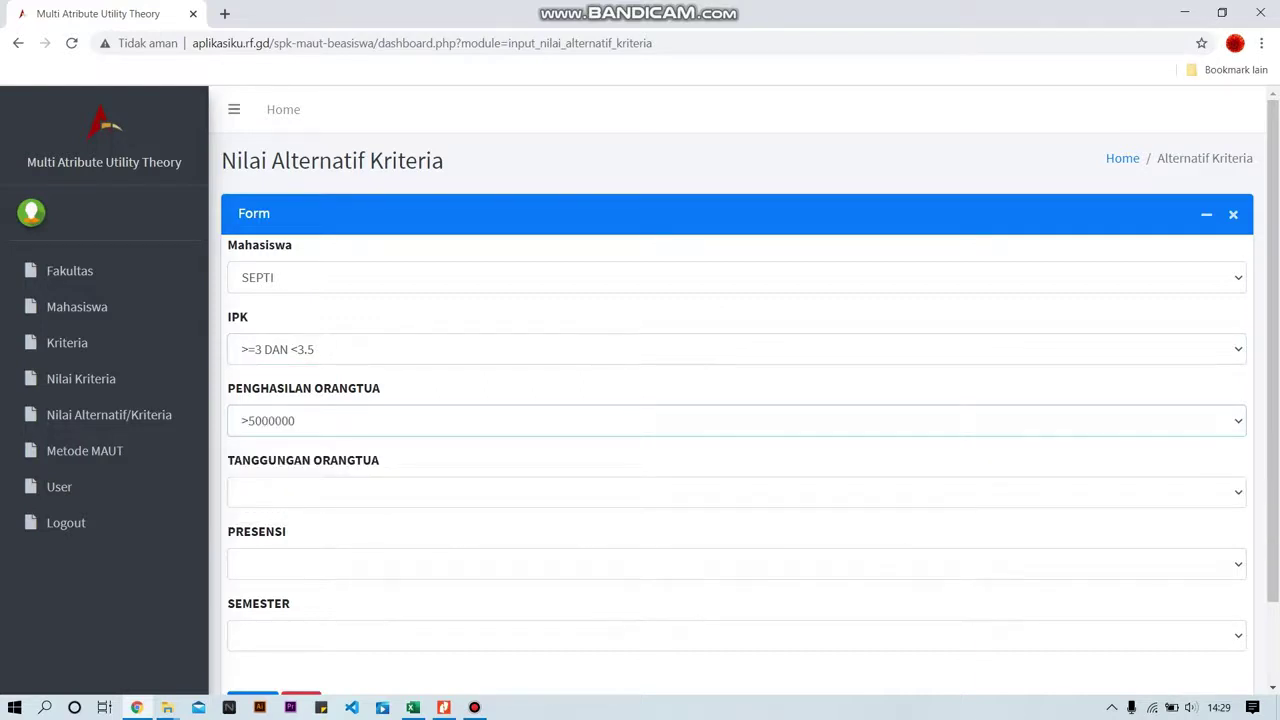
Set the fifth student's TANGGUNGAN ORANGTUA to JUMLAH >=4 and PRESENSI to >=60% DAN 70%
{"action": "left_click", "coordinate": [700, 492]}
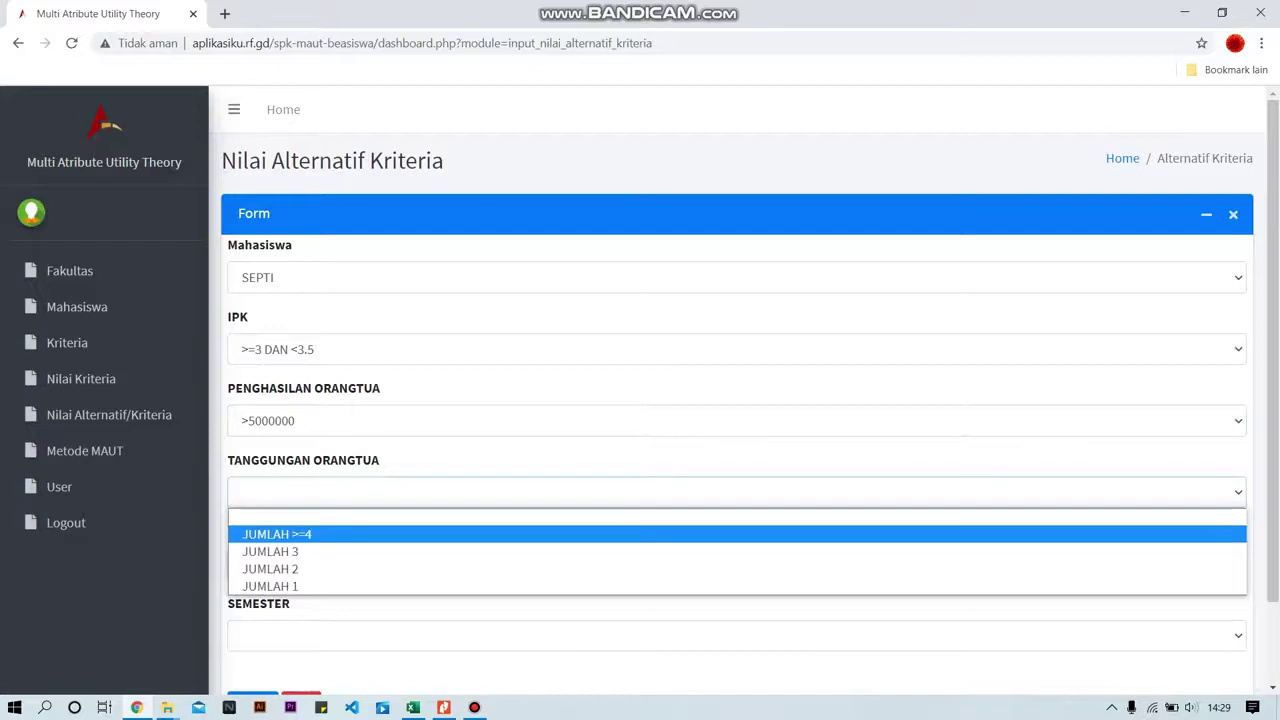
{"action": "left_click", "coordinate": [700, 534]}
{"action": "left_click", "coordinate": [700, 564]}
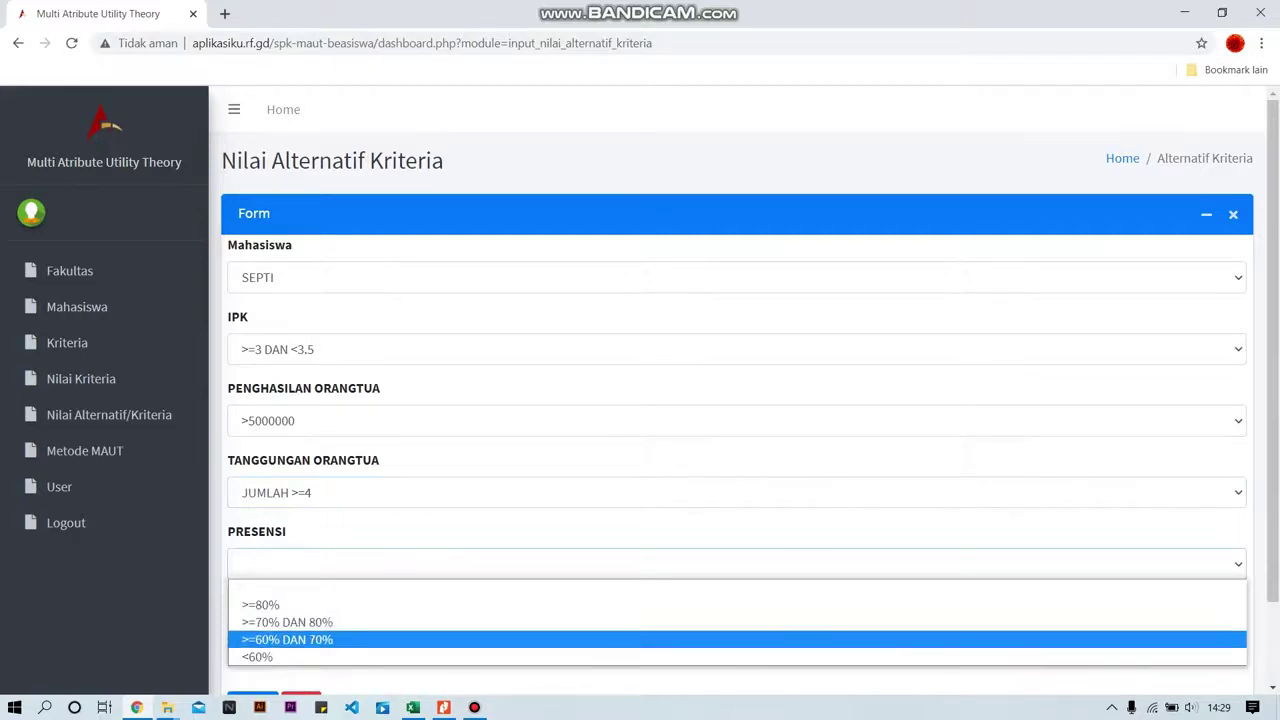
{"action": "left_click", "coordinate": [318, 639]}
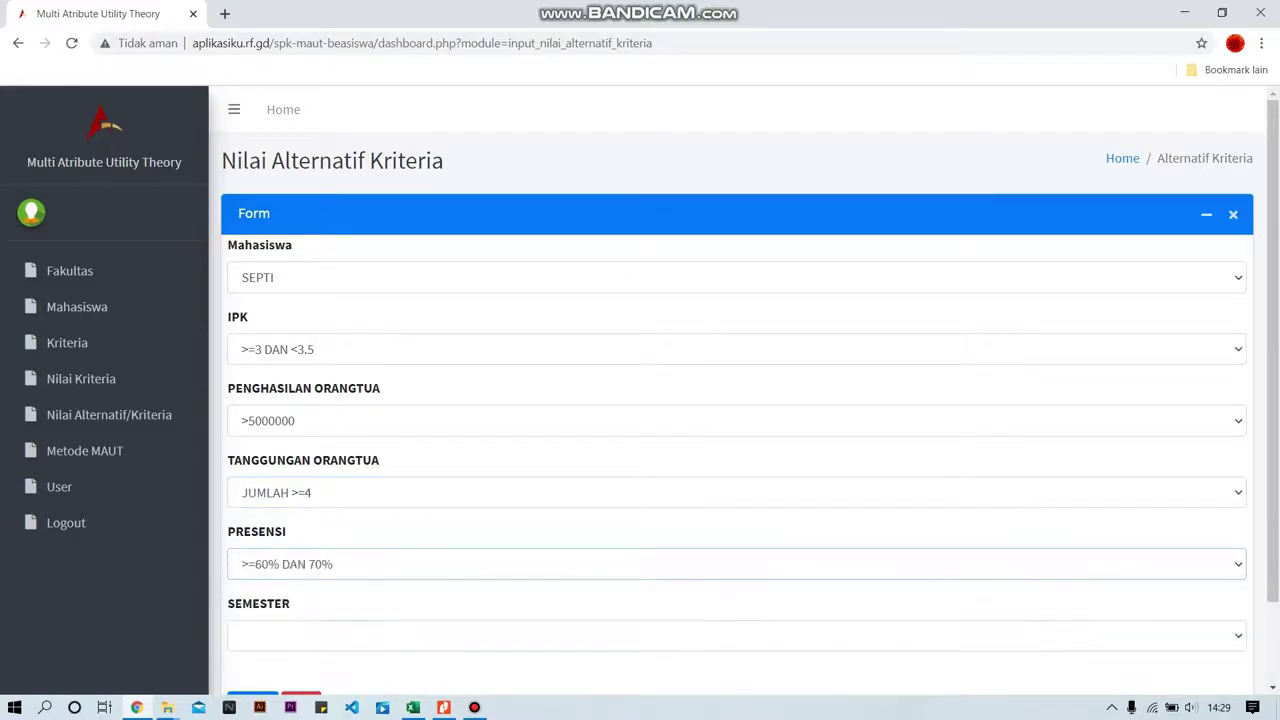
Set the fifth student's SEMESTER value to SEMSESTER 5 DAN 6 and save the Nilai Alternatif Kriteria entry
{"action": "left_click", "coordinate": [318, 636]}
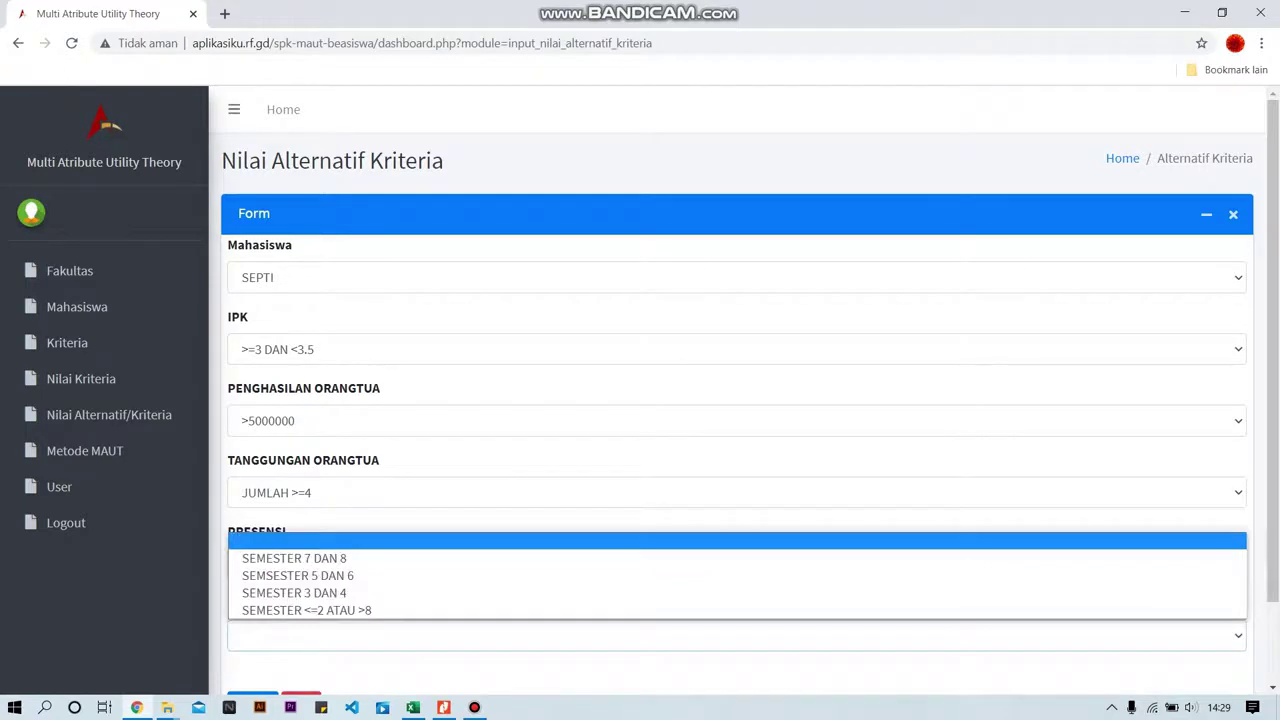
{"action": "key", "text": "Return"}
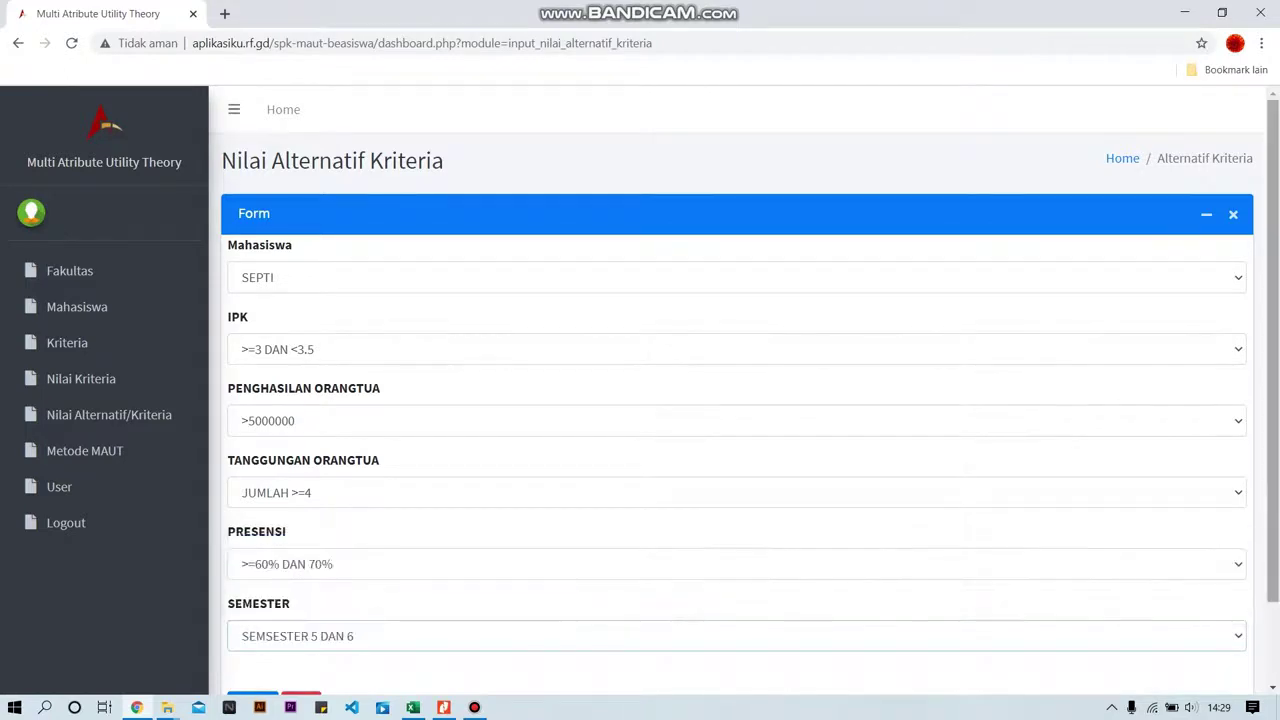
{"action": "scroll", "coordinate": [736, 400], "scroll_direction": "down", "scroll_amount": 1}
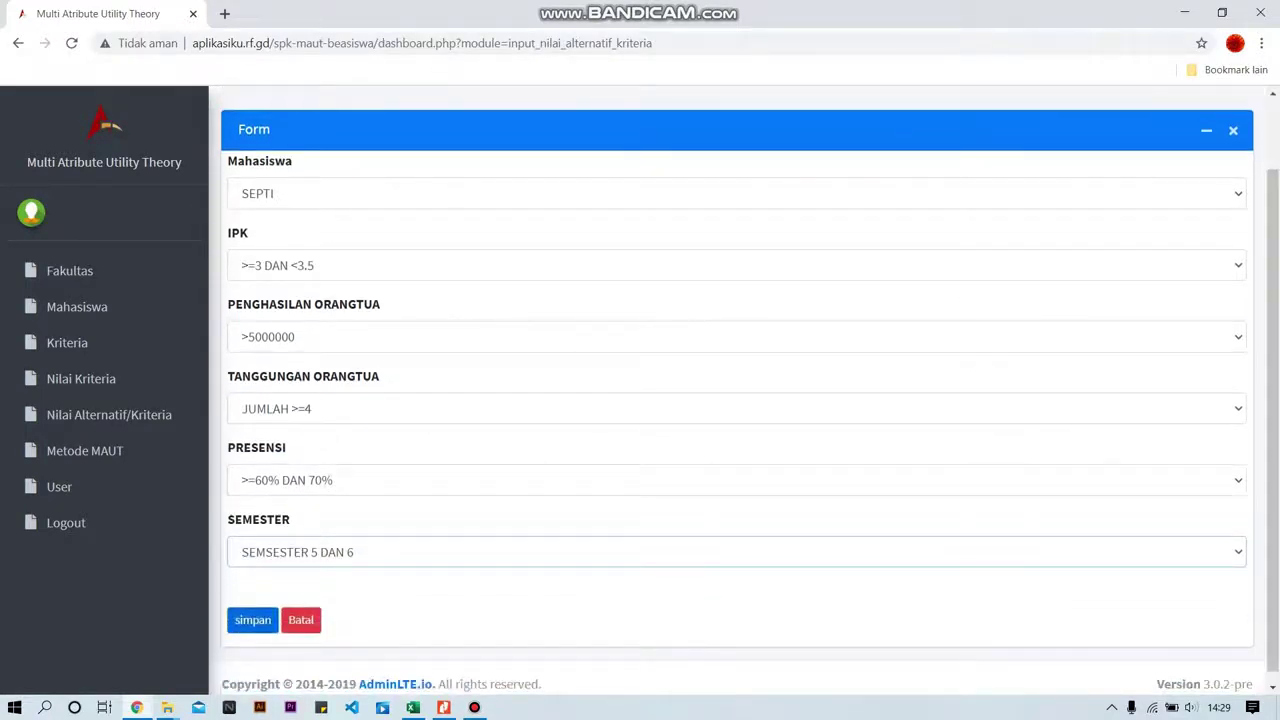
{"action": "left_click", "coordinate": [253, 620]}
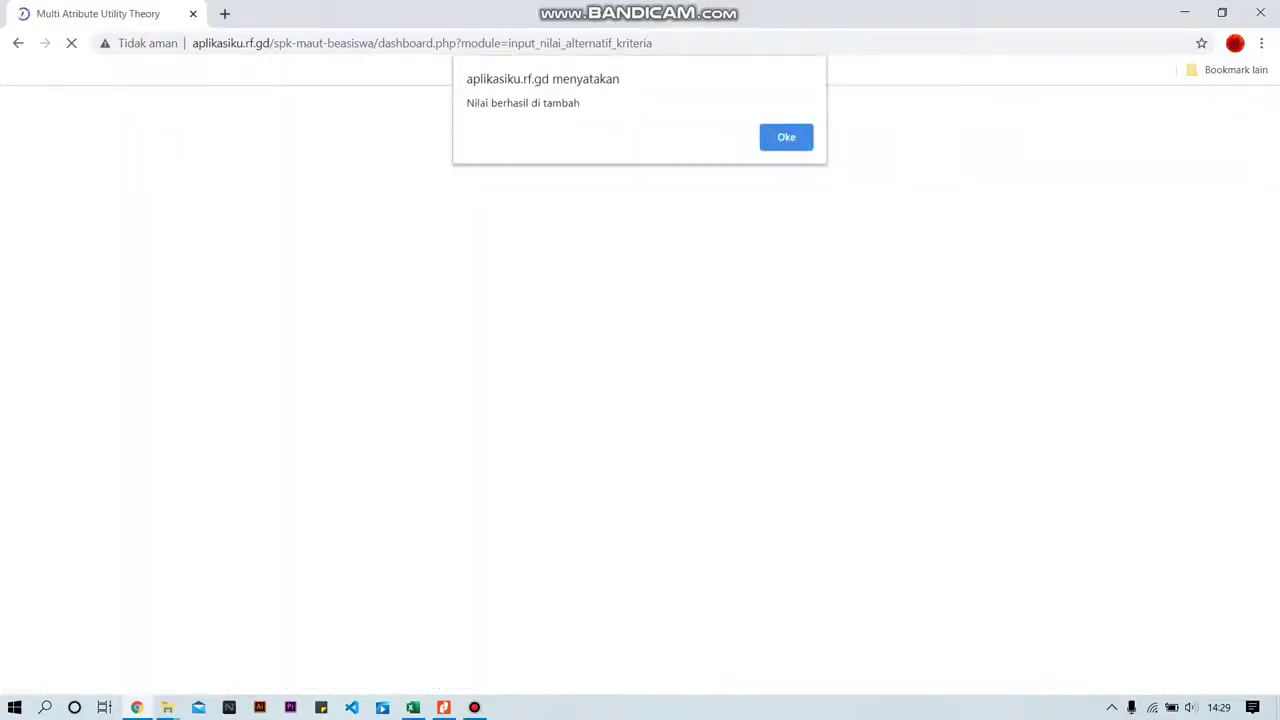
{"action": "key", "text": "Return"}
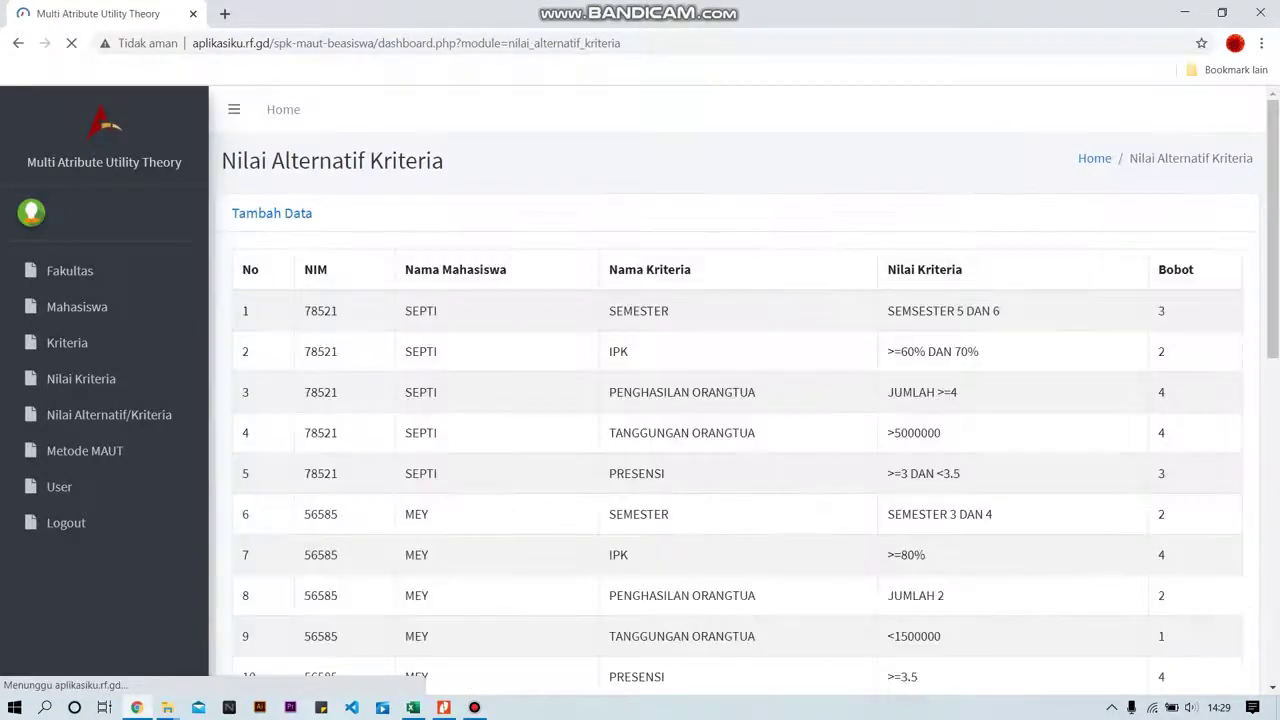
Review the saved Nilai Alternatif Kriteria list, and open the Metode MAUT calculation to examine its initial matrix
{"action": "scroll", "coordinate": [737, 390], "scroll_direction": "down", "scroll_amount": 4}
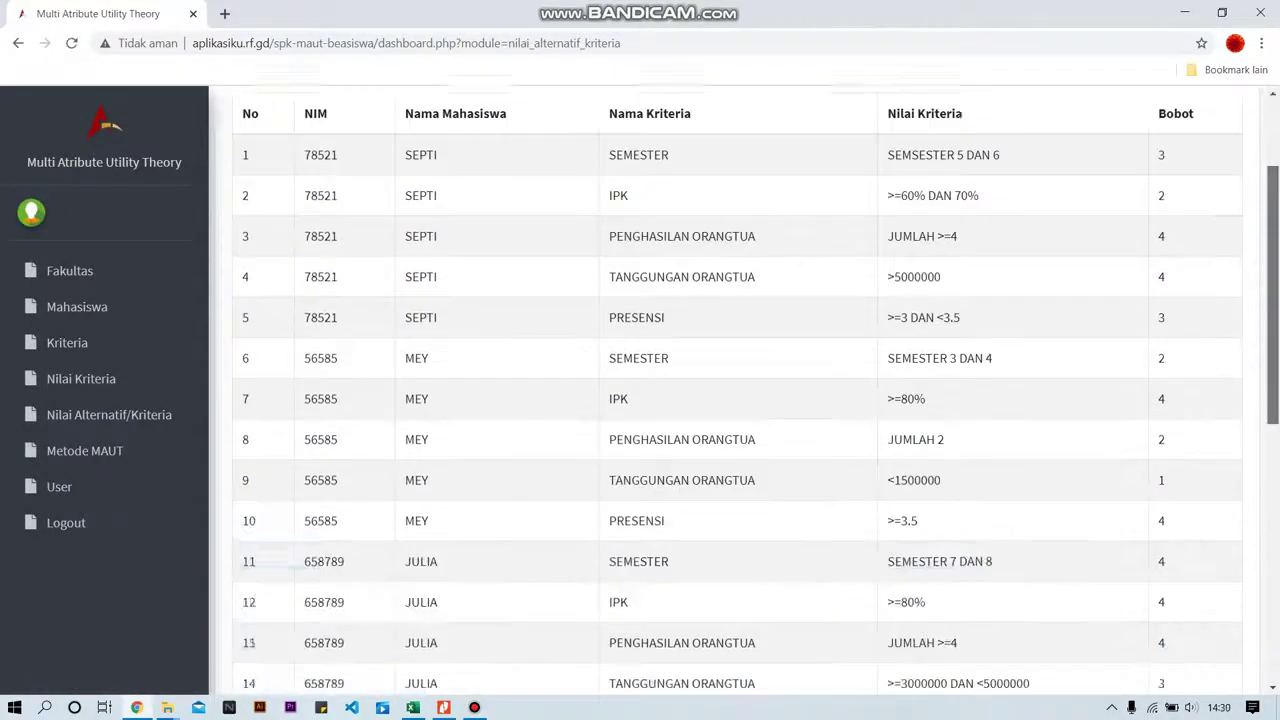
{"action": "scroll", "coordinate": [737, 390], "scroll_direction": "down", "scroll_amount": 4}
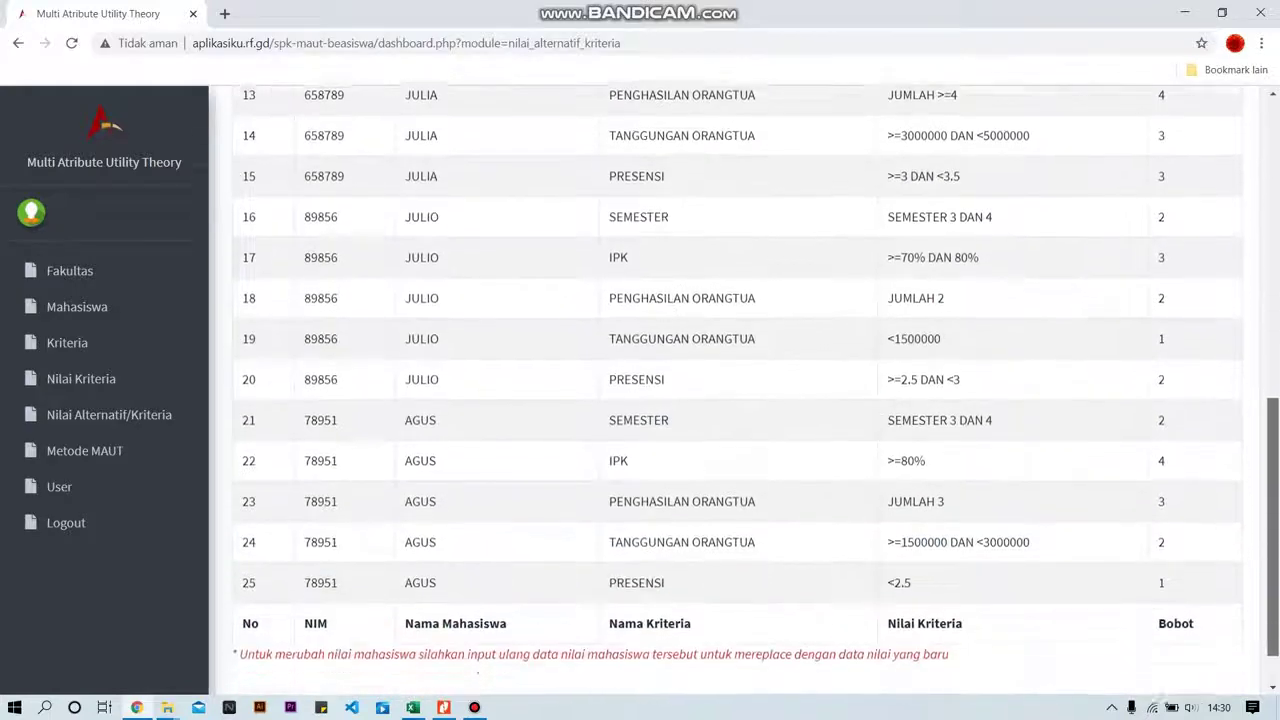
{"action": "scroll", "coordinate": [737, 390], "scroll_direction": "up", "scroll_amount": 8}
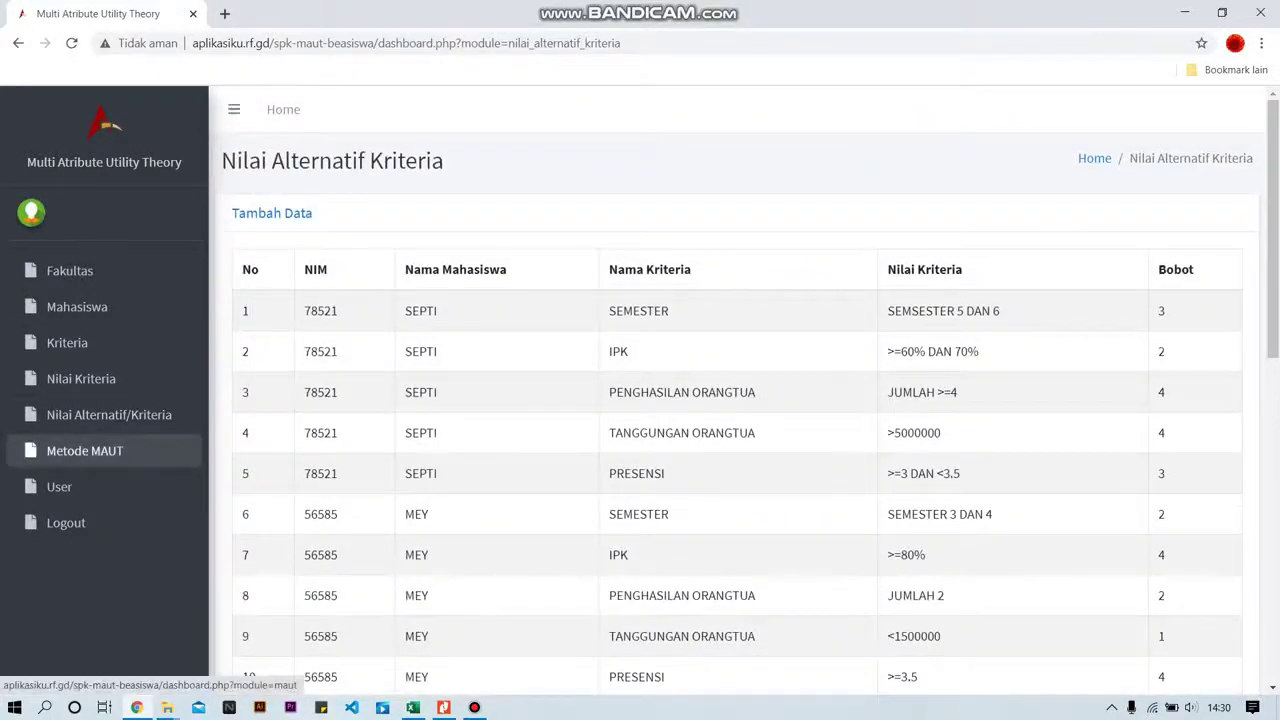
{"action": "left_click", "coordinate": [84, 451]}
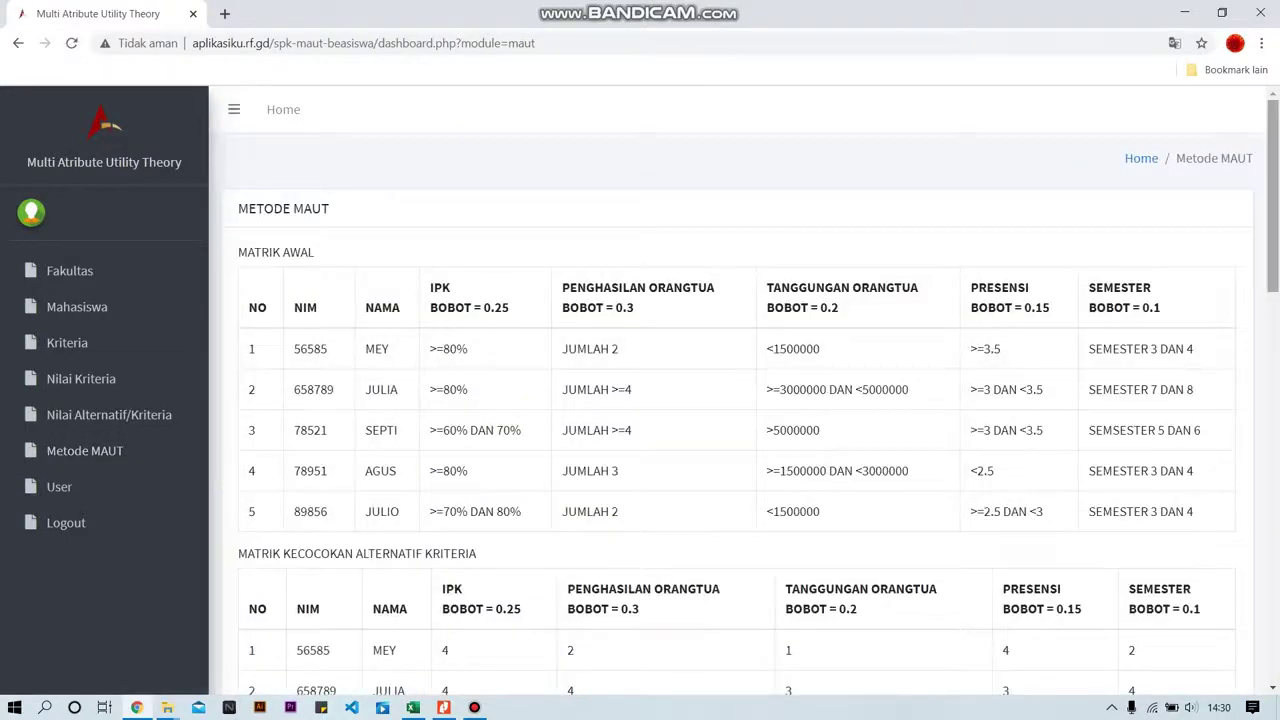
{"action": "scroll", "coordinate": [740, 400], "scroll_direction": "down", "scroll_amount": 1}
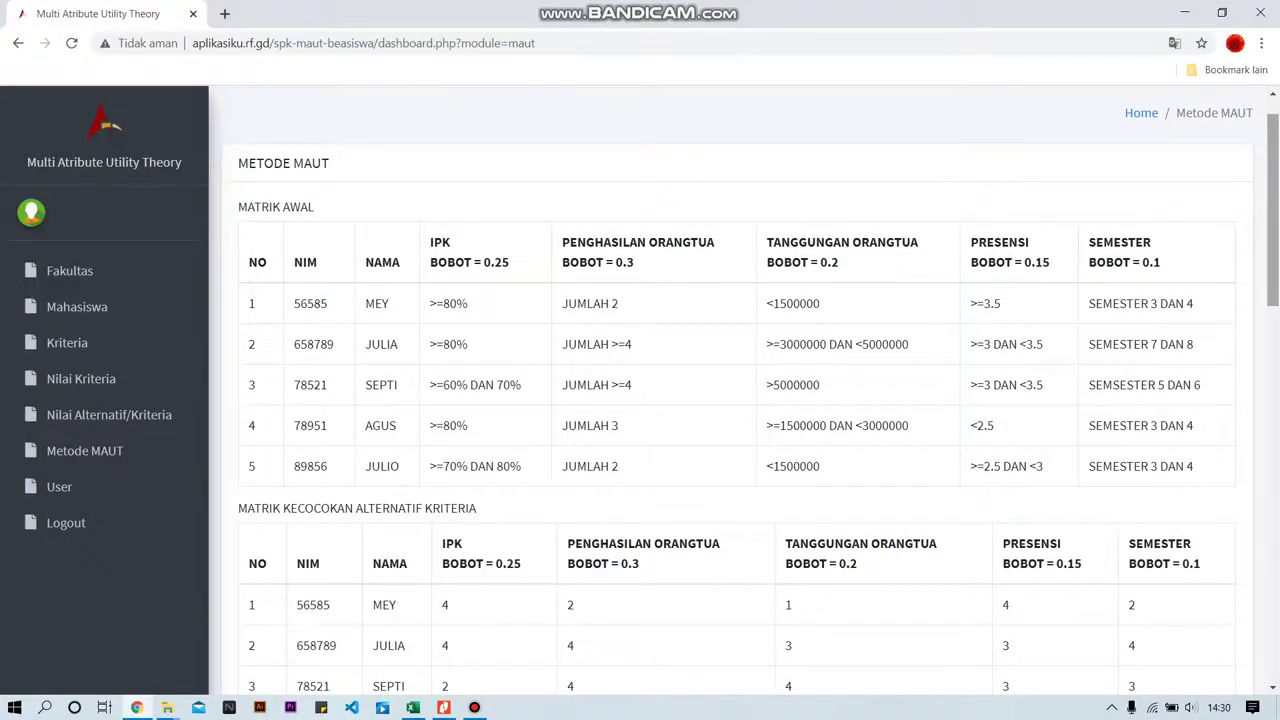
Look through the MAUT calculation from the Matrik Awal to the Perangkingan table and return to the Matrik Kecocokan Alternatif Kriteria
{"action": "scroll", "coordinate": [740, 400], "scroll_direction": "up", "scroll_amount": 1}
{"action": "scroll", "coordinate": [740, 400], "scroll_direction": "down", "scroll_amount": 2}
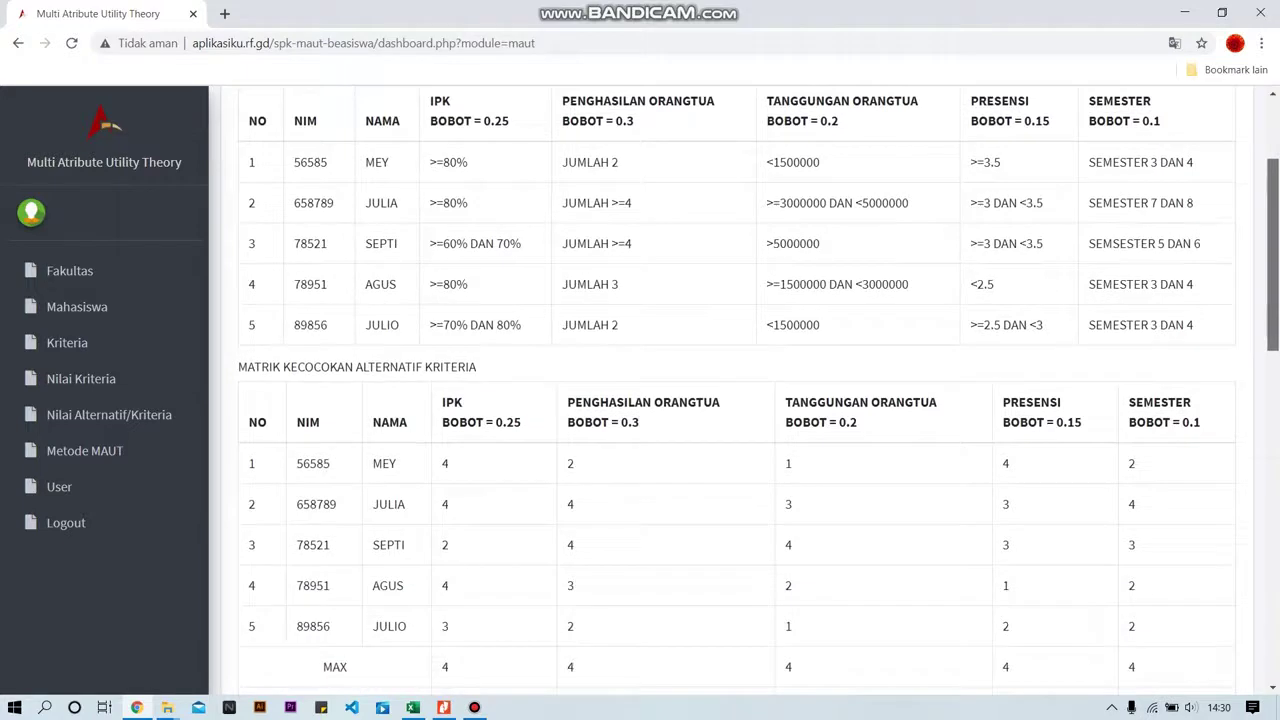
{"action": "scroll", "coordinate": [740, 400], "scroll_direction": "down", "scroll_amount": 1}
{"action": "scroll", "coordinate": [740, 400], "scroll_direction": "down", "scroll_amount": 2}
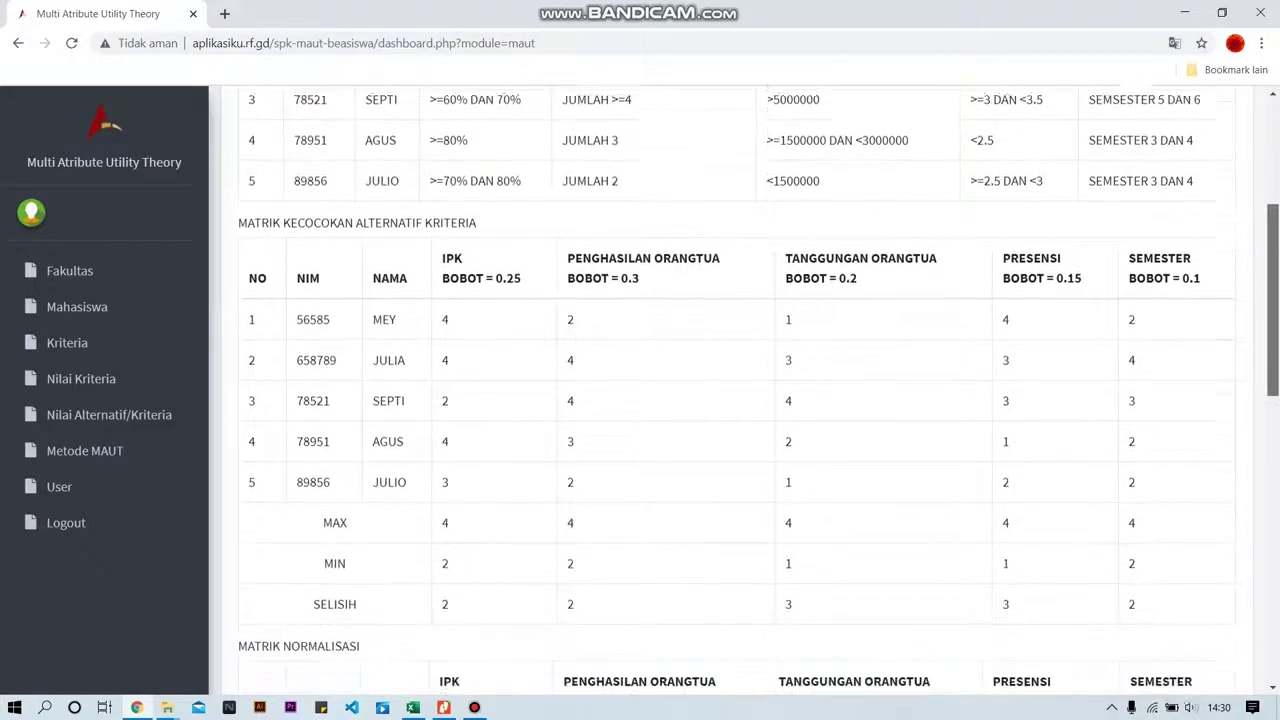
{"action": "scroll", "coordinate": [740, 400], "scroll_direction": "down", "scroll_amount": 4}
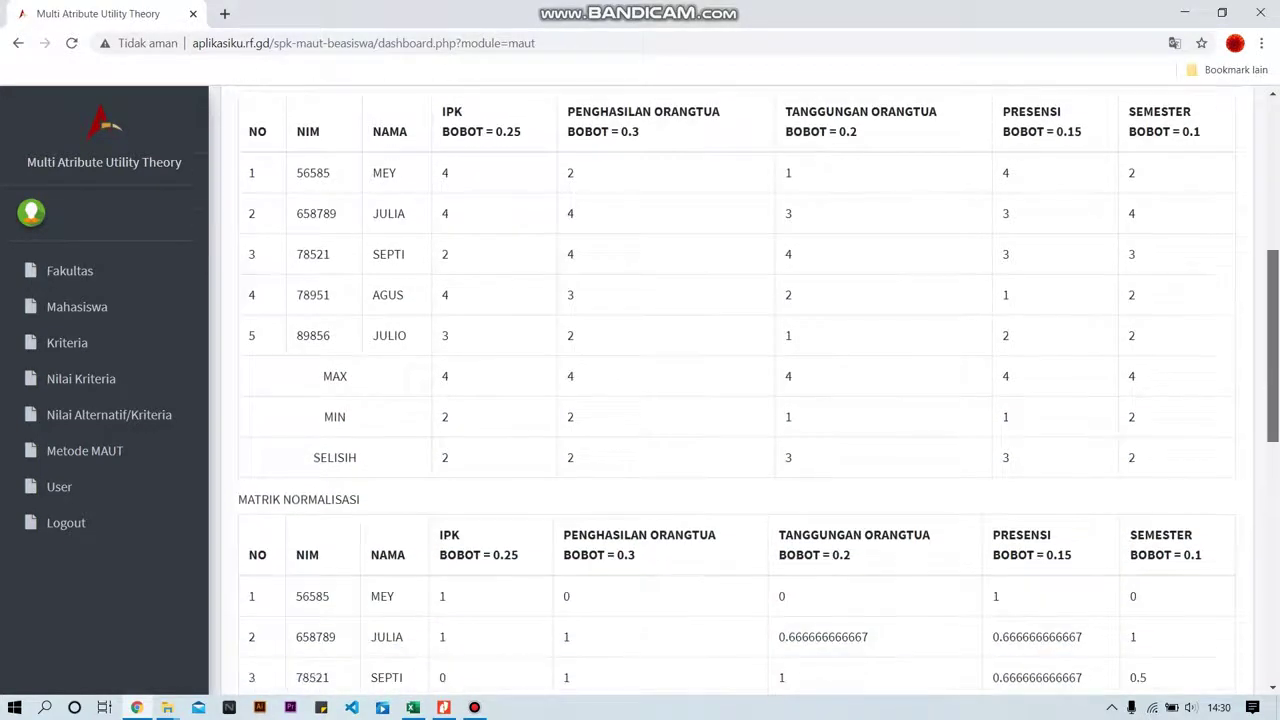
{"action": "scroll", "coordinate": [740, 400], "scroll_direction": "down", "scroll_amount": 3}
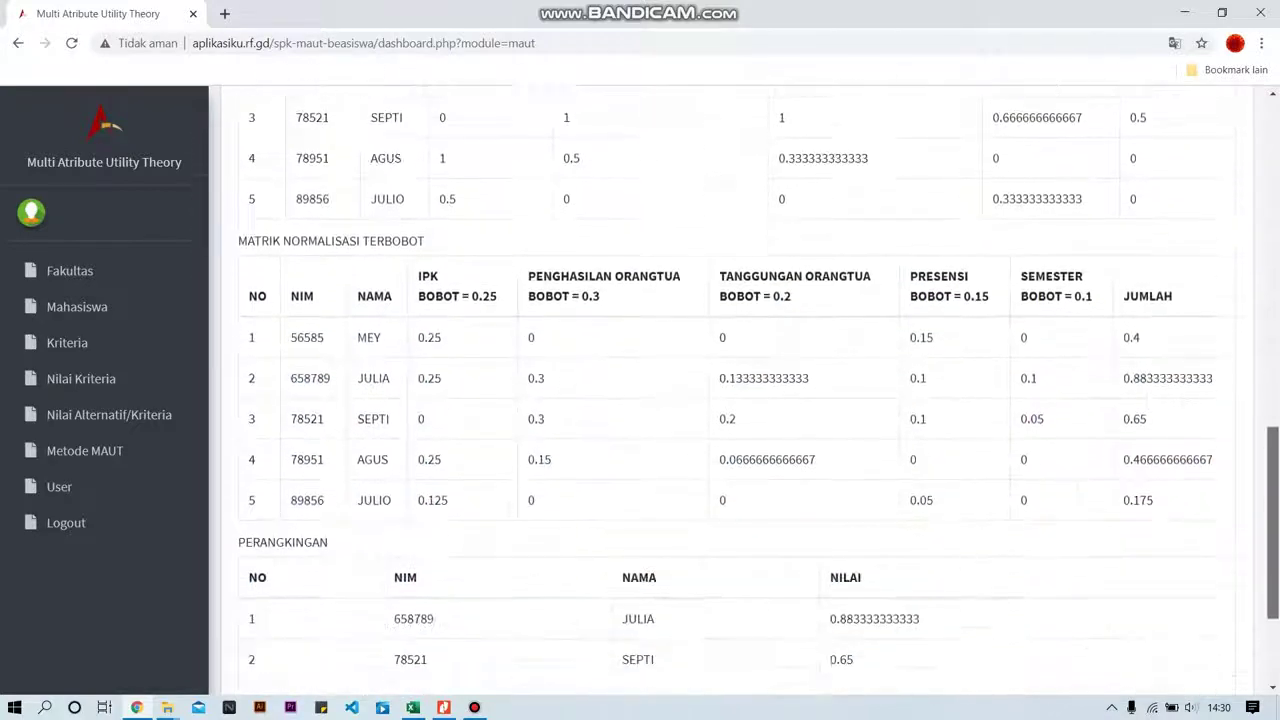
{"action": "scroll", "coordinate": [740, 400], "scroll_direction": "up", "scroll_amount": 5}
{"action": "scroll", "coordinate": [740, 400], "scroll_direction": "up", "scroll_amount": 4}
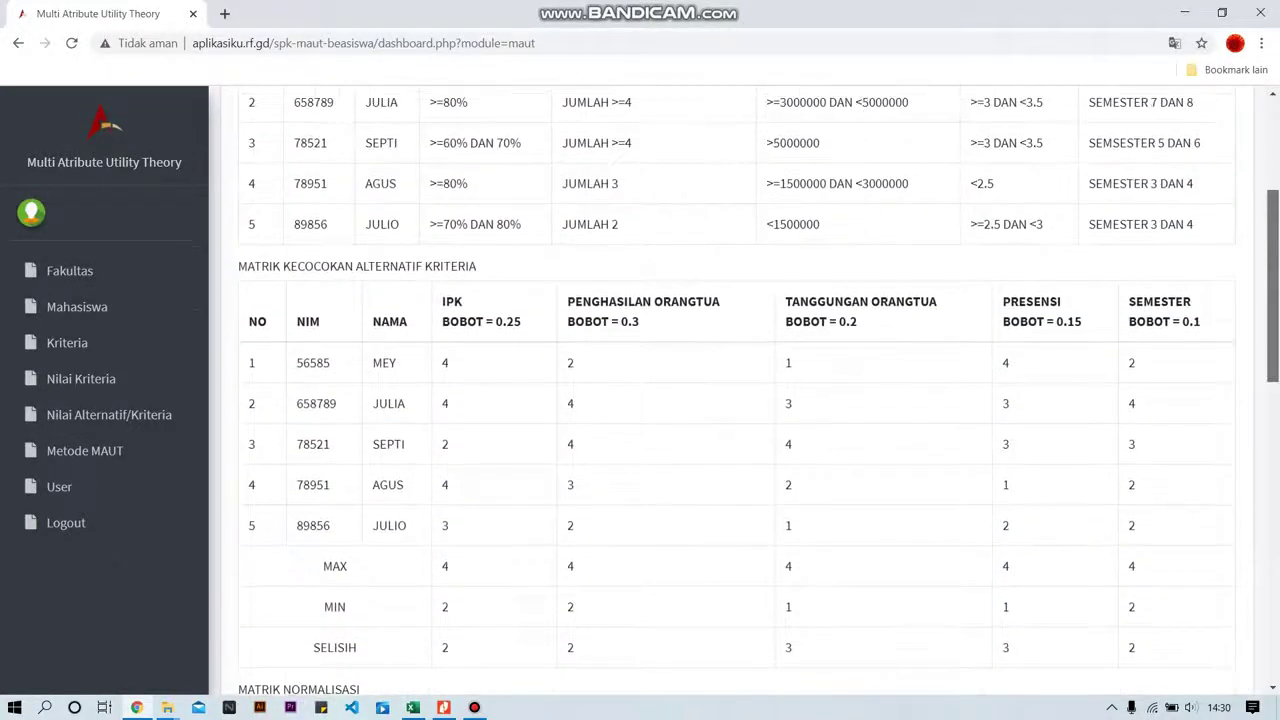
Compare the Matrik Awal with the converted scores in the Matrik Kecocokan Alternatif Kriteria
{"action": "scroll", "coordinate": [740, 400], "scroll_direction": "down", "scroll_amount": 2}
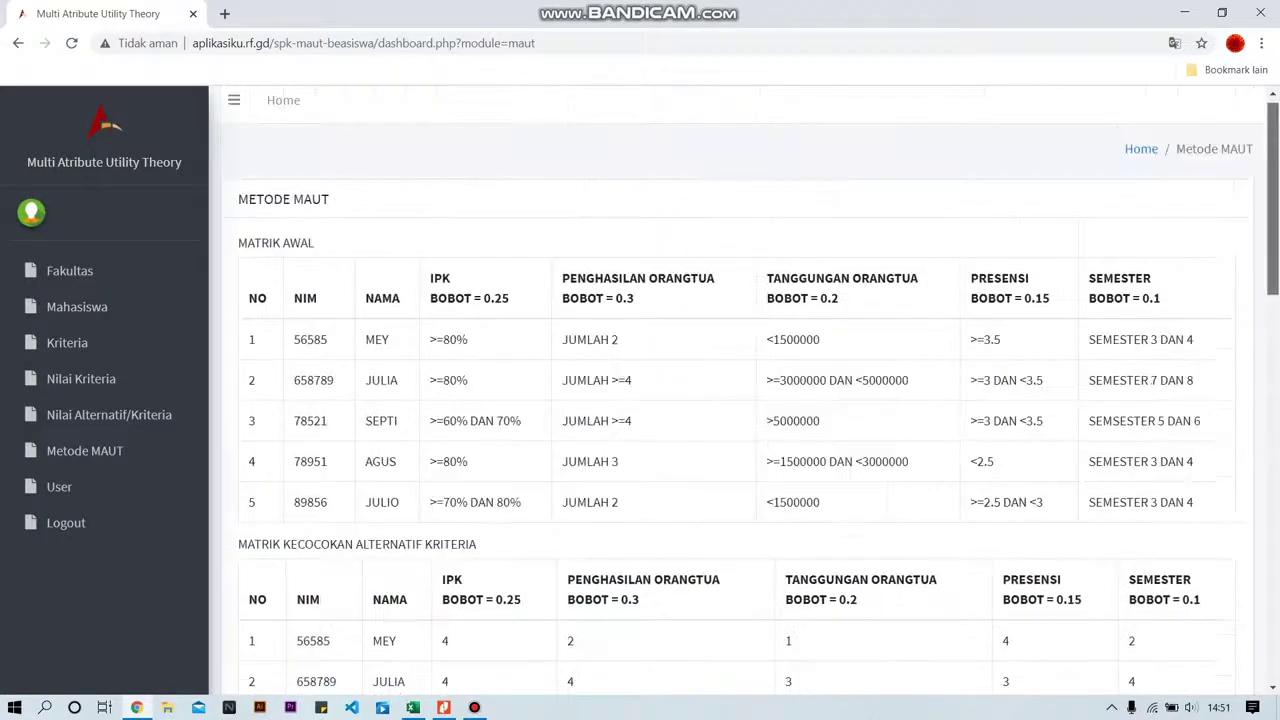
{"action": "scroll", "coordinate": [740, 400], "scroll_direction": "down", "scroll_amount": 2}
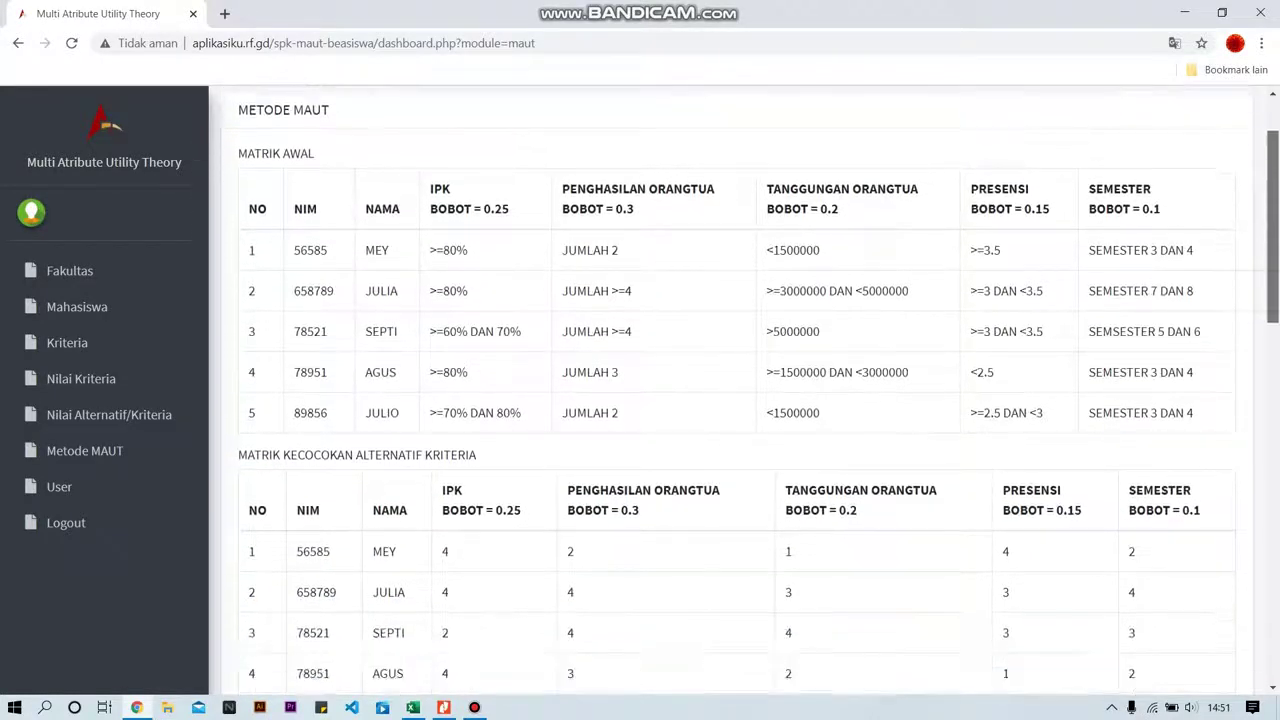
{"action": "scroll", "coordinate": [740, 400], "scroll_direction": "down", "scroll_amount": 1}
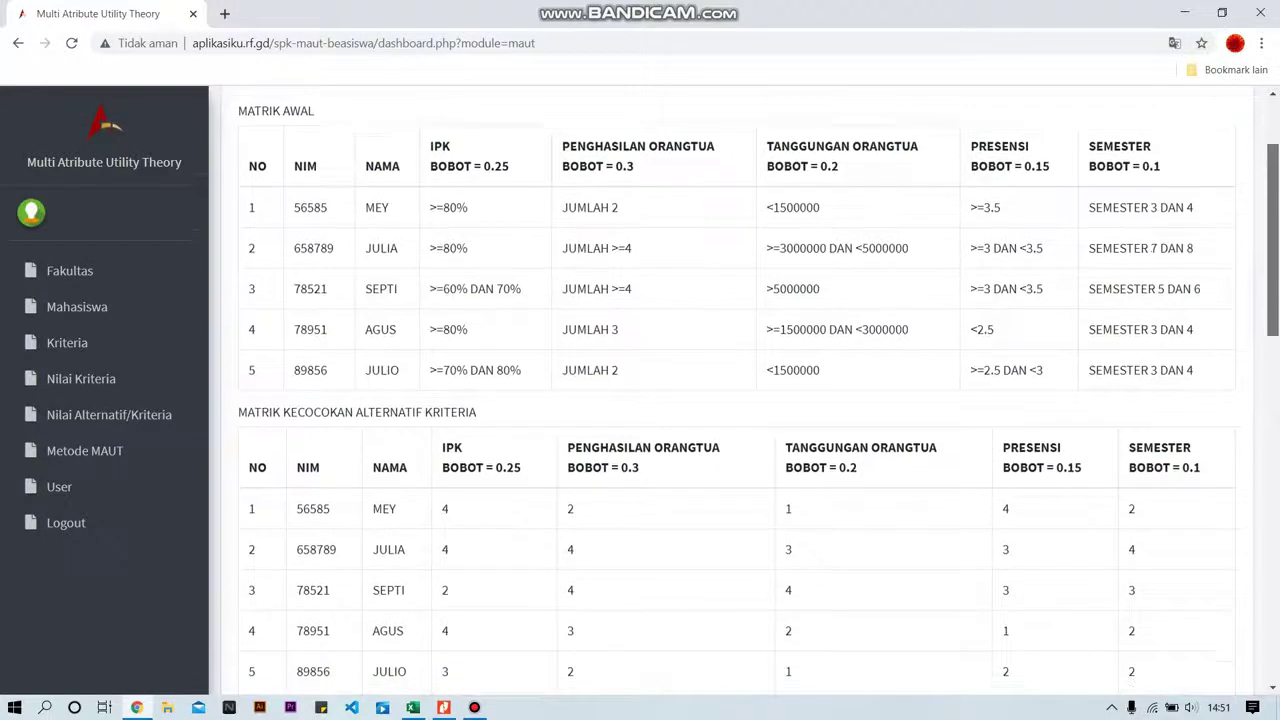
{"action": "scroll", "coordinate": [740, 400], "scroll_direction": "down", "scroll_amount": 3}
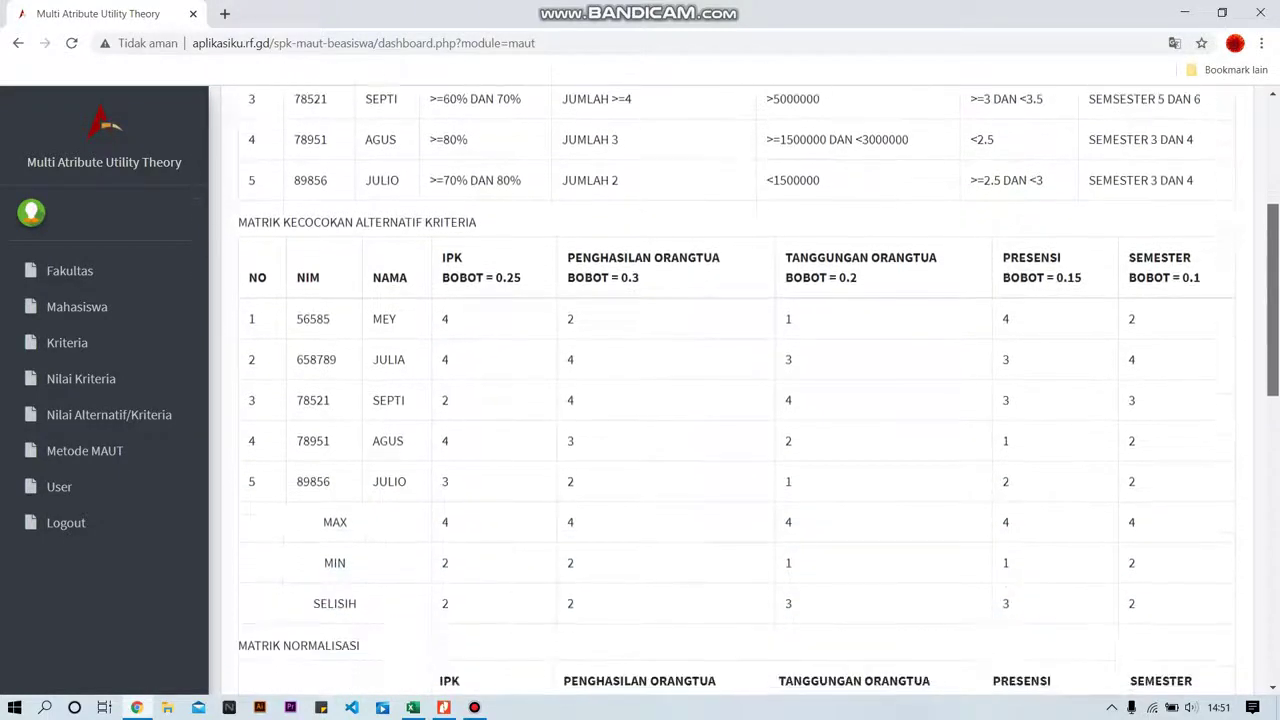
{"action": "scroll", "coordinate": [740, 400], "scroll_direction": "down", "scroll_amount": 1}
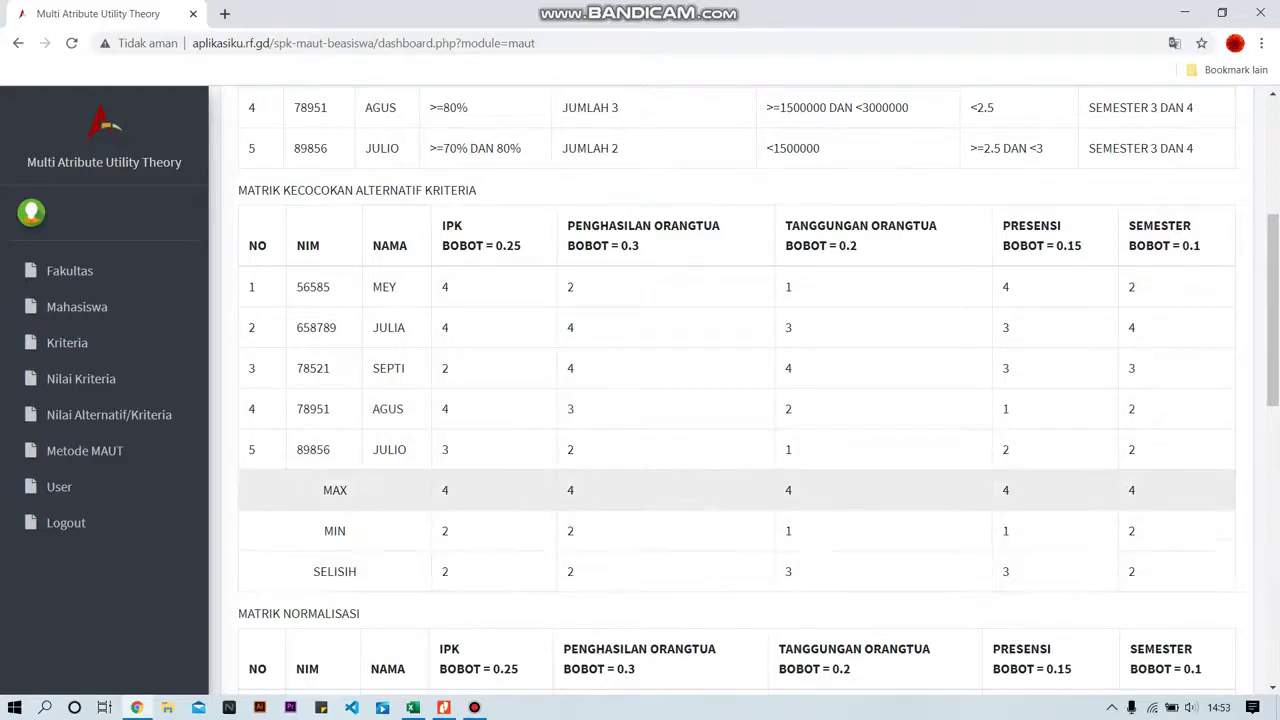
Examine the MAX, MIN and SELISIH rows of the Matrik Kecocokan Alternatif Kriteria alongside the Matrik Normalisasi
{"action": "scroll", "coordinate": [737, 390], "scroll_direction": "down", "scroll_amount": 1}
{"action": "scroll", "coordinate": [737, 390], "scroll_direction": "down", "scroll_amount": 1}
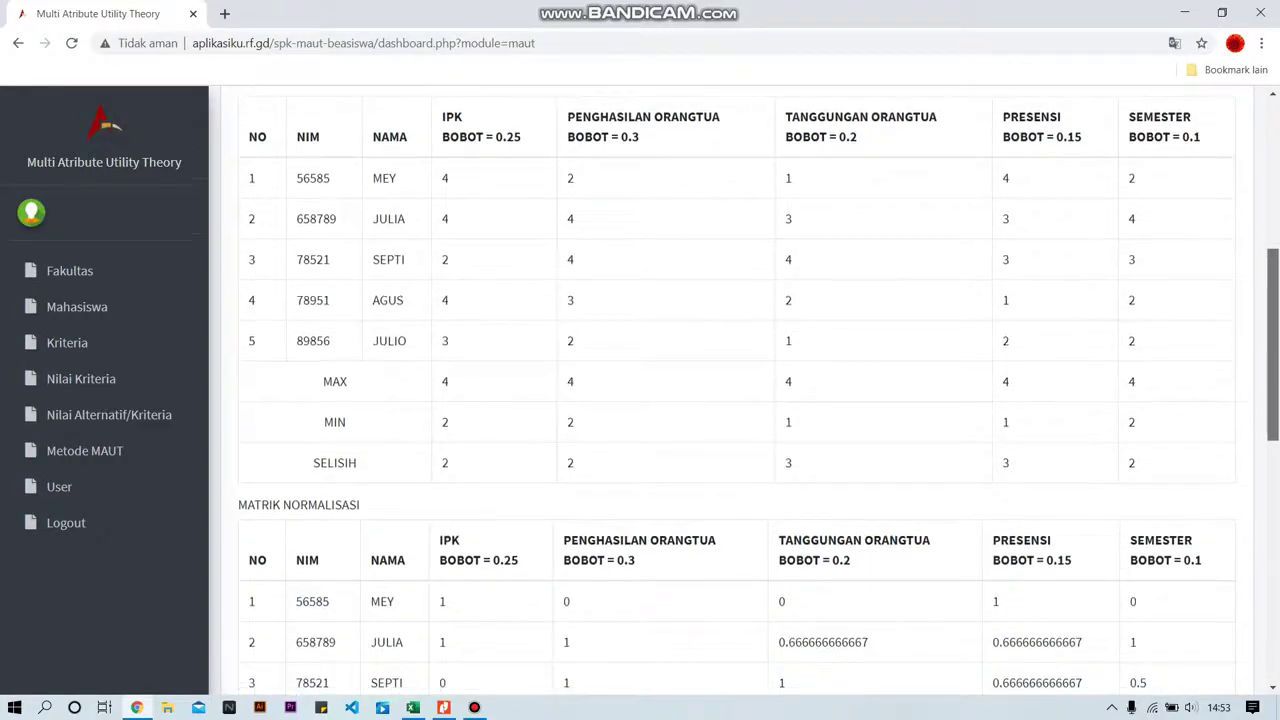
{"action": "scroll", "coordinate": [737, 390], "scroll_direction": "down", "scroll_amount": 2}
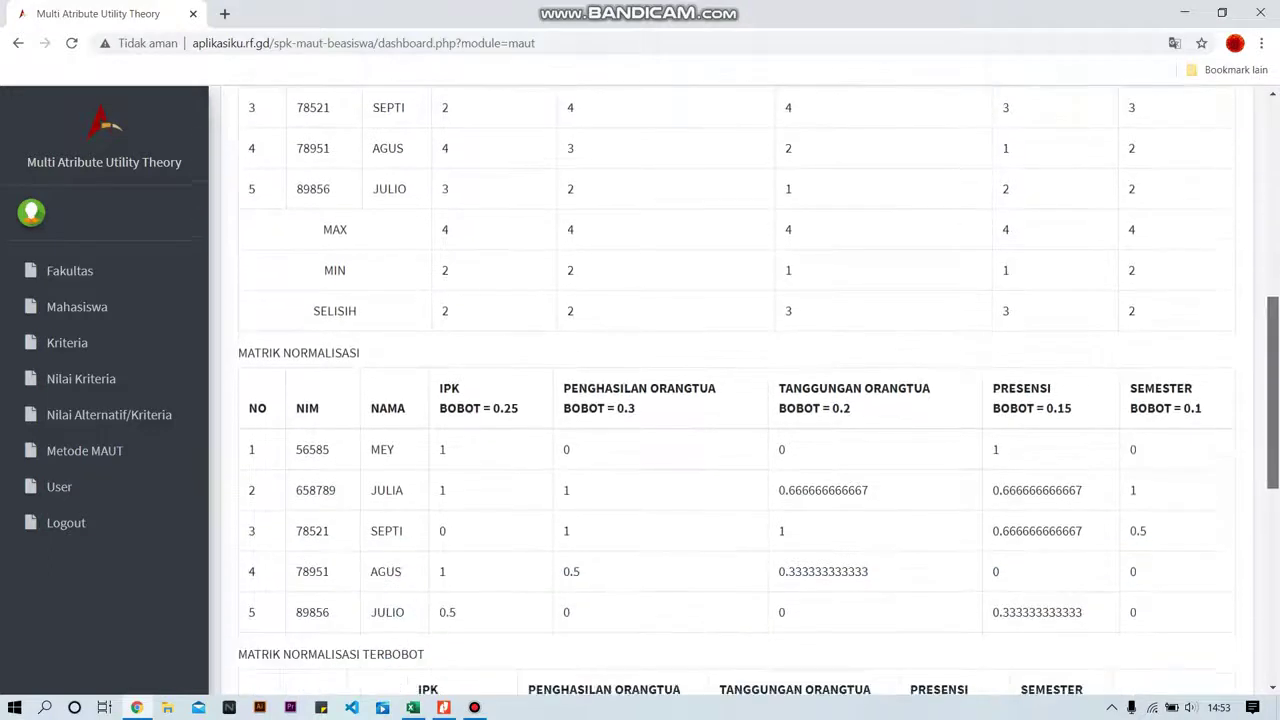
{"action": "scroll", "coordinate": [737, 390], "scroll_direction": "up", "scroll_amount": 1}
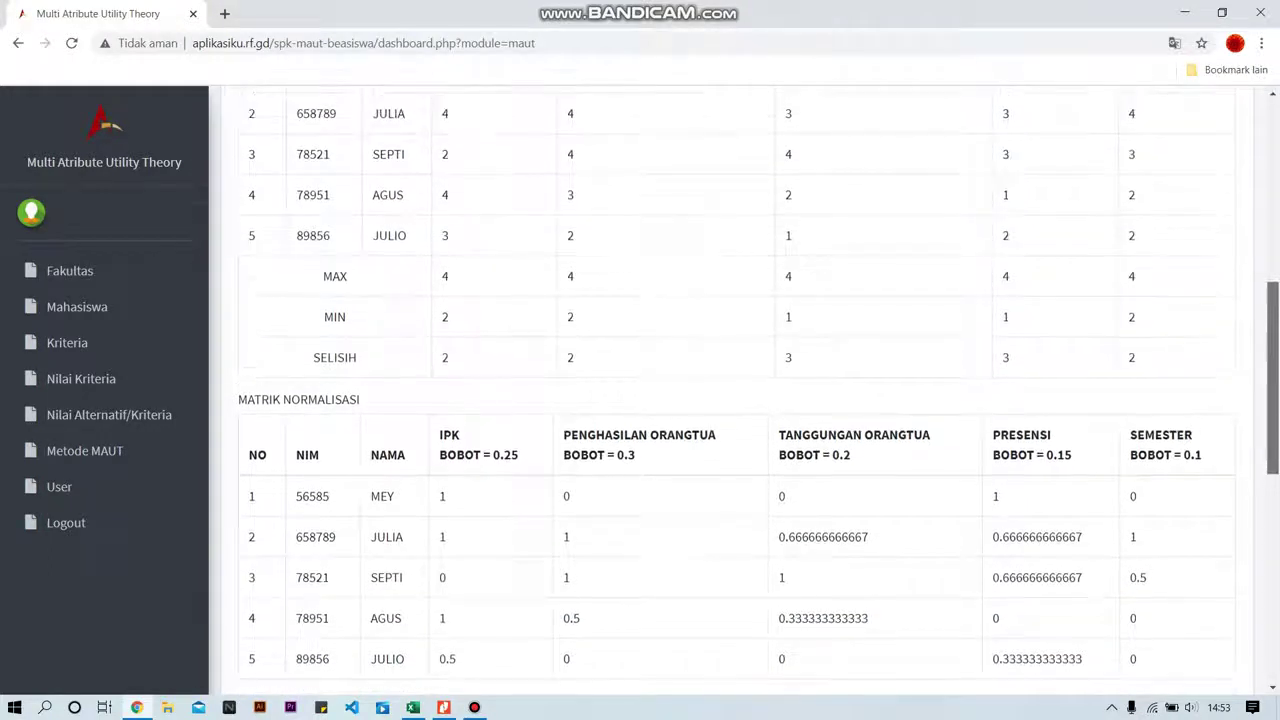
{"action": "scroll", "coordinate": [737, 390], "scroll_direction": "down", "scroll_amount": 1}
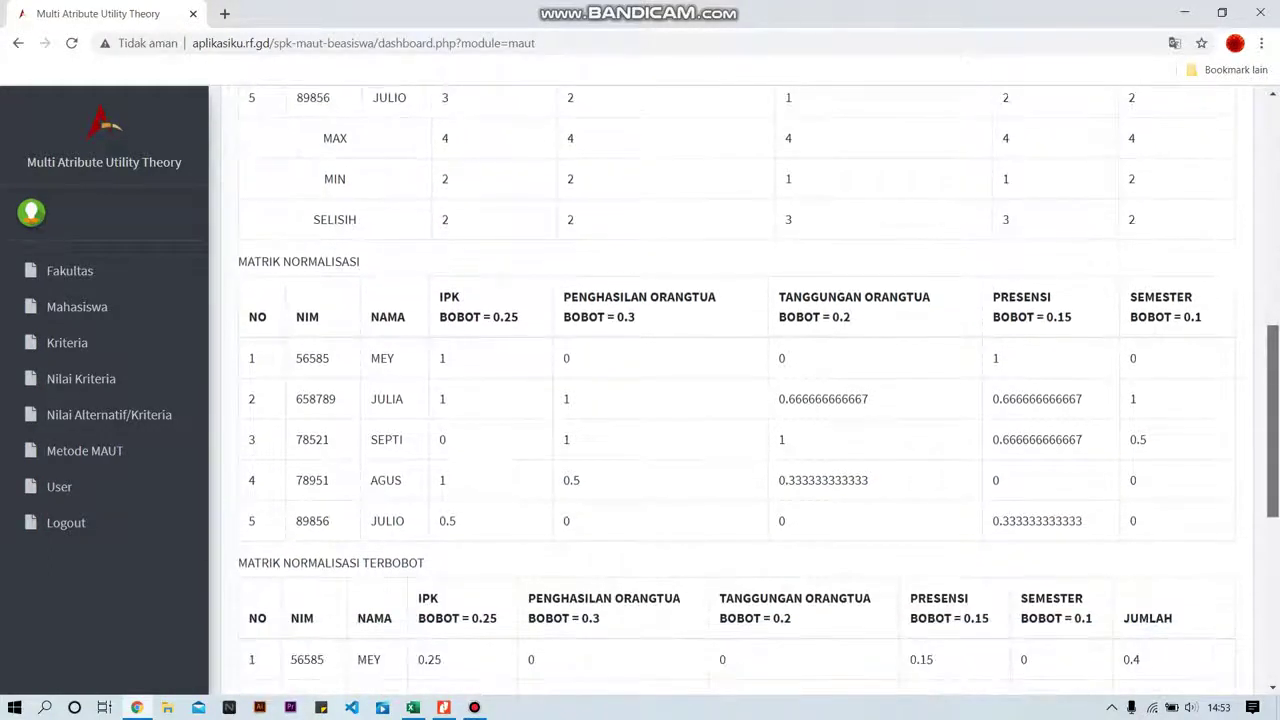
{"action": "scroll", "coordinate": [737, 390], "scroll_direction": "up", "scroll_amount": 1}
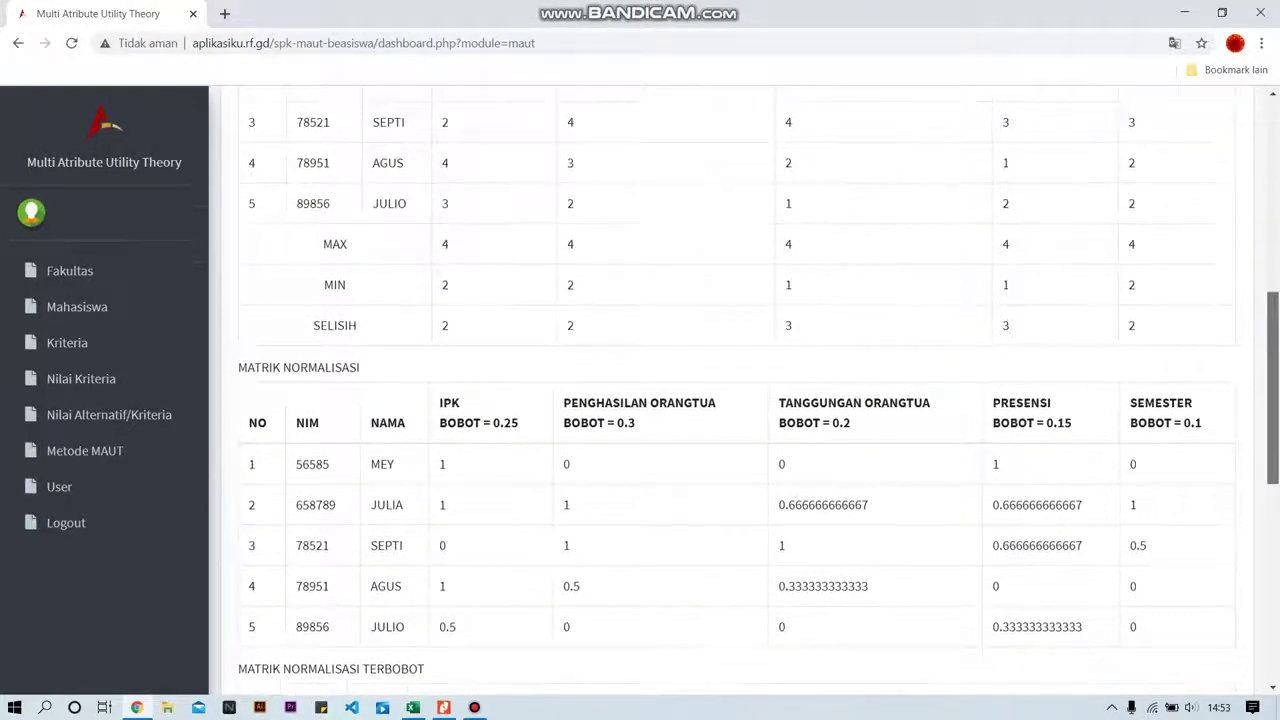
{"action": "scroll", "coordinate": [737, 390], "scroll_direction": "up", "scroll_amount": 1}
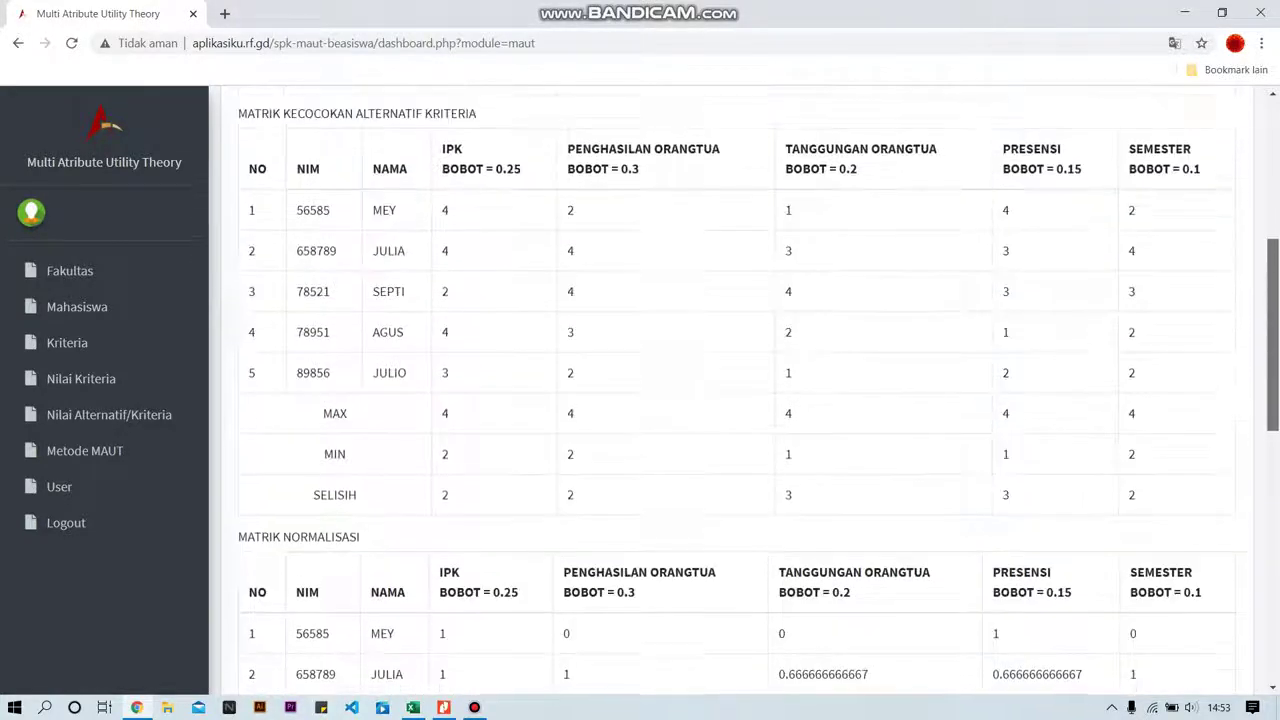
{"action": "left_click_drag", "start_coordinate": [1273, 348], "coordinate": [1273, 349]}
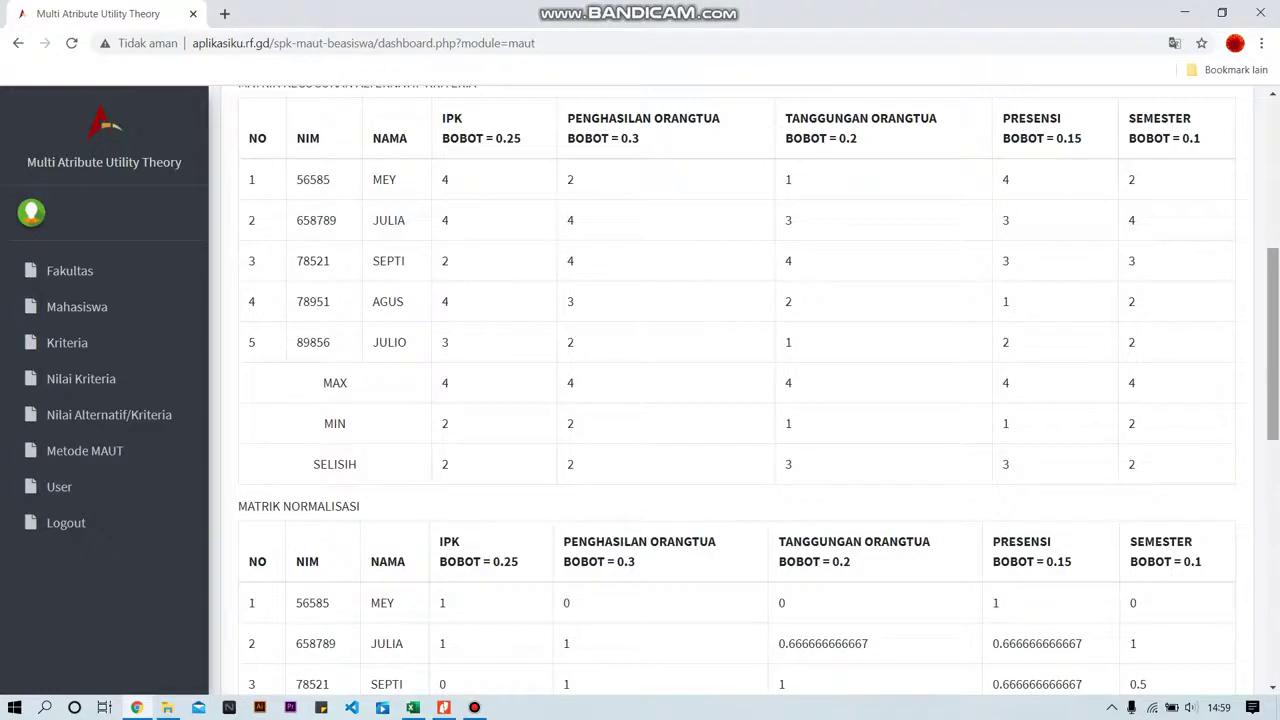
{"action": "scroll", "coordinate": [740, 290], "scroll_direction": "up", "scroll_amount": 1}
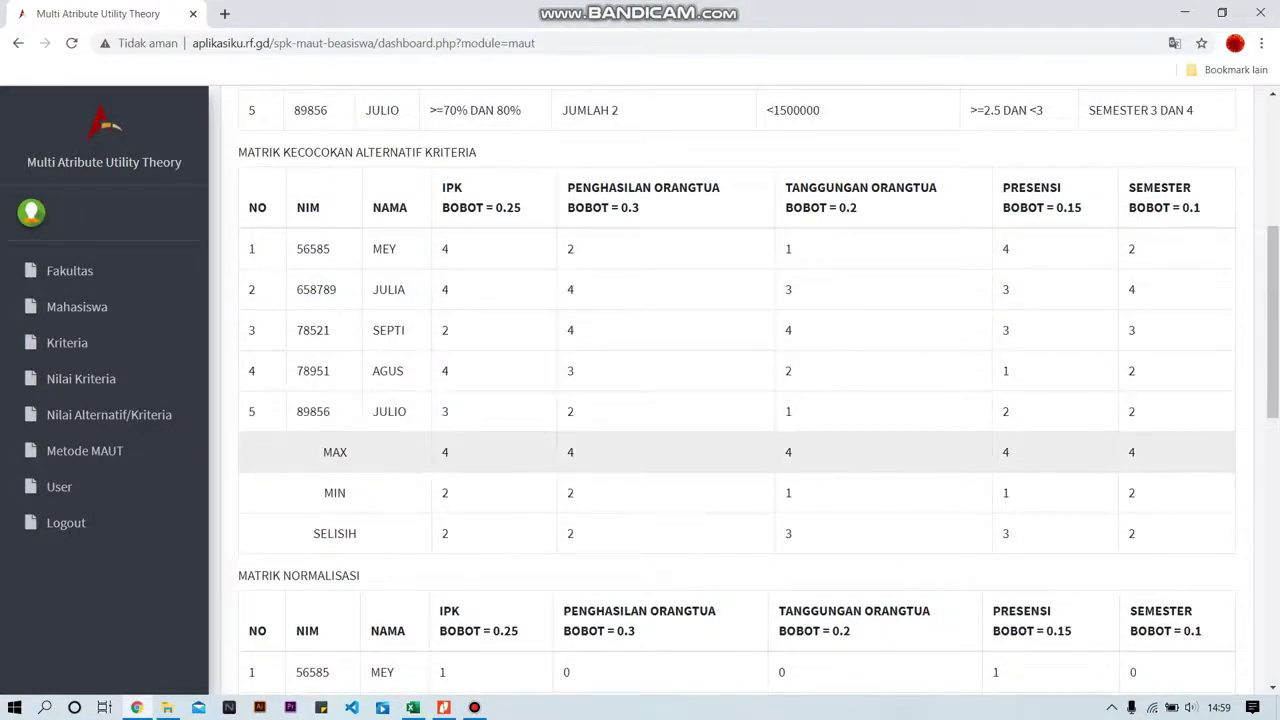
Check each student's Matrik Normalisasi values against the scores, minimums and differences in the Matrik Kecocokan Alternatif Kriteria
{"action": "scroll", "coordinate": [740, 330], "scroll_direction": "down", "scroll_amount": 1}
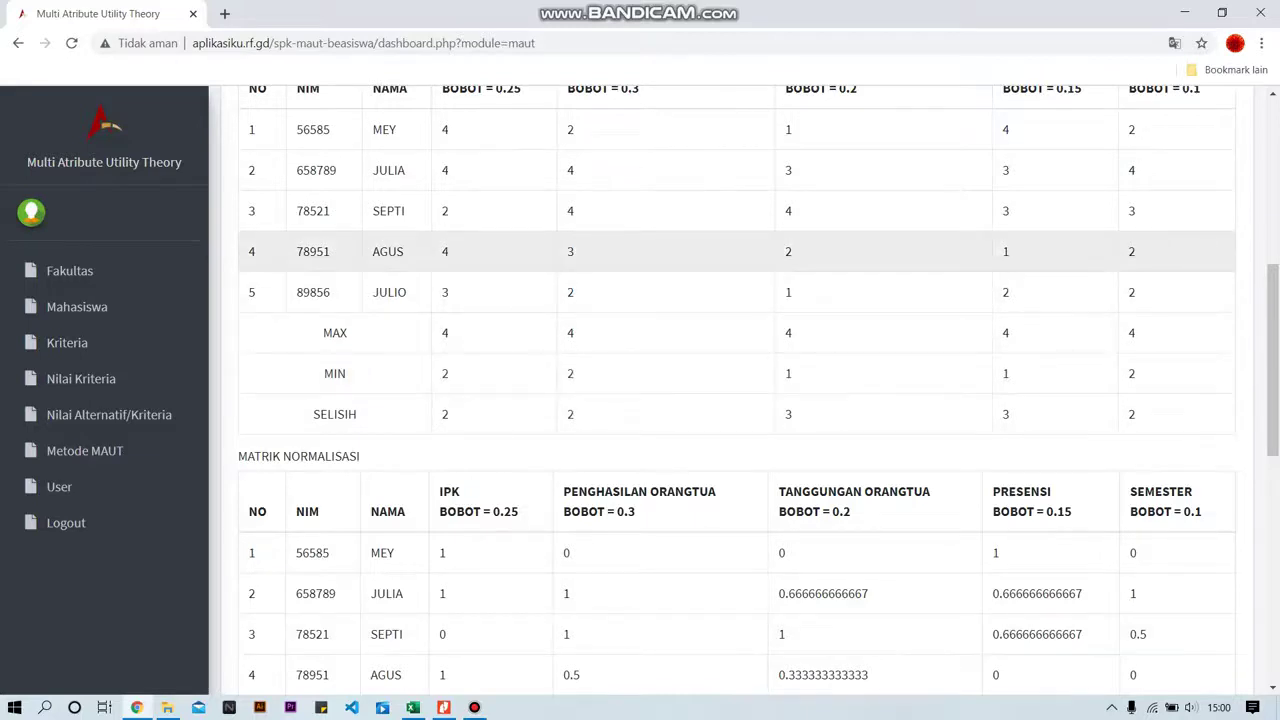
{"action": "left_click_drag", "start_coordinate": [1273, 320], "coordinate": [1273, 329]}
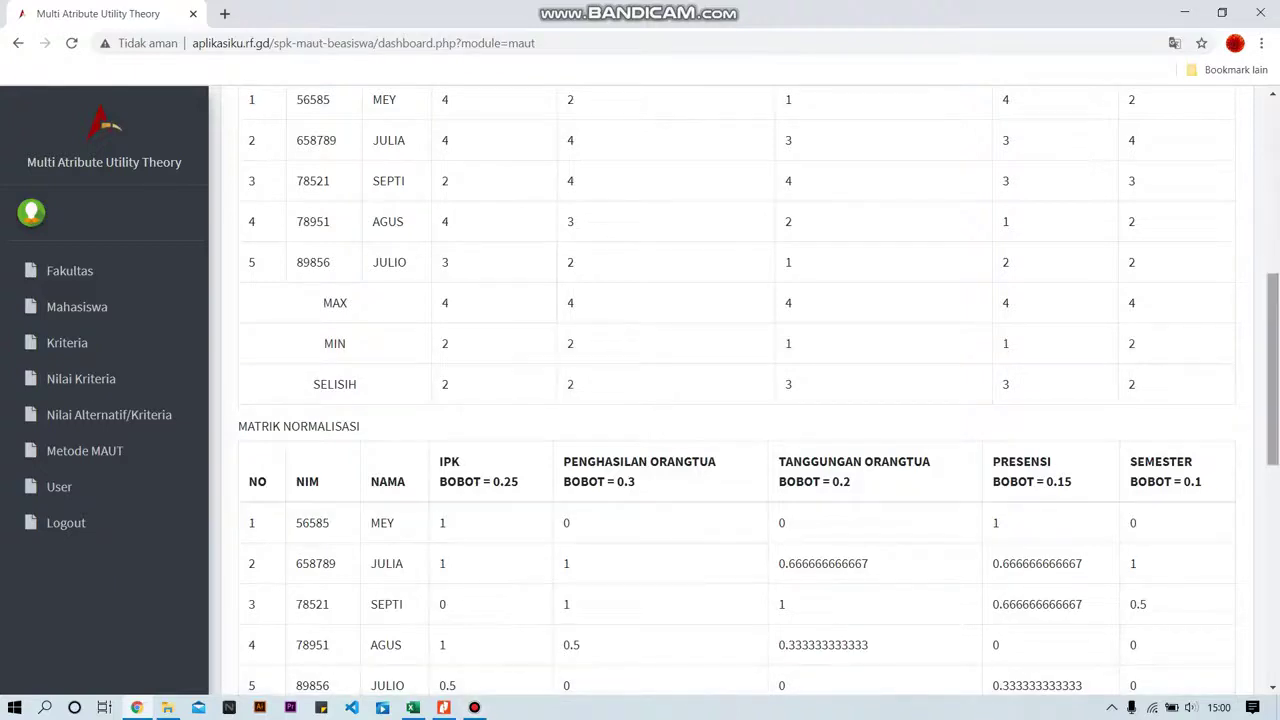
{"action": "scroll", "coordinate": [737, 400], "scroll_direction": "down", "scroll_amount": 1}
{"action": "scroll", "coordinate": [737, 222], "scroll_direction": "up", "scroll_amount": 2}
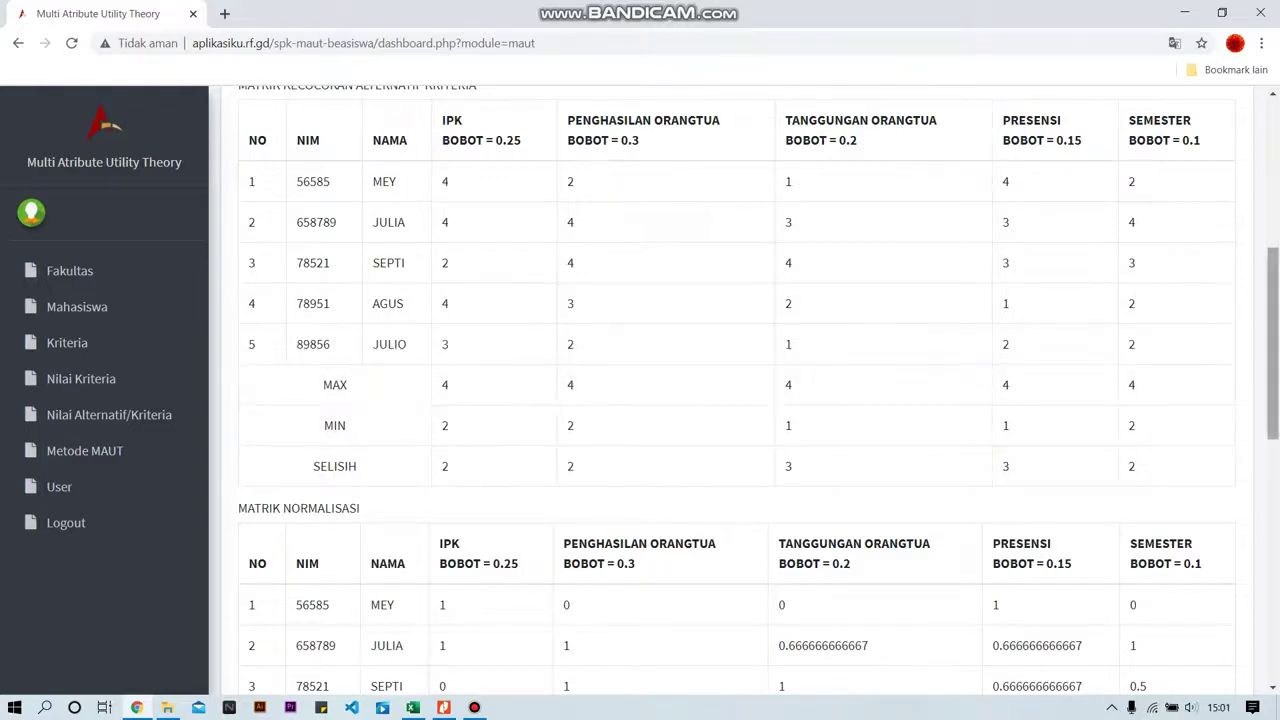
{"action": "scroll", "coordinate": [740, 390], "scroll_direction": "down", "scroll_amount": 1}
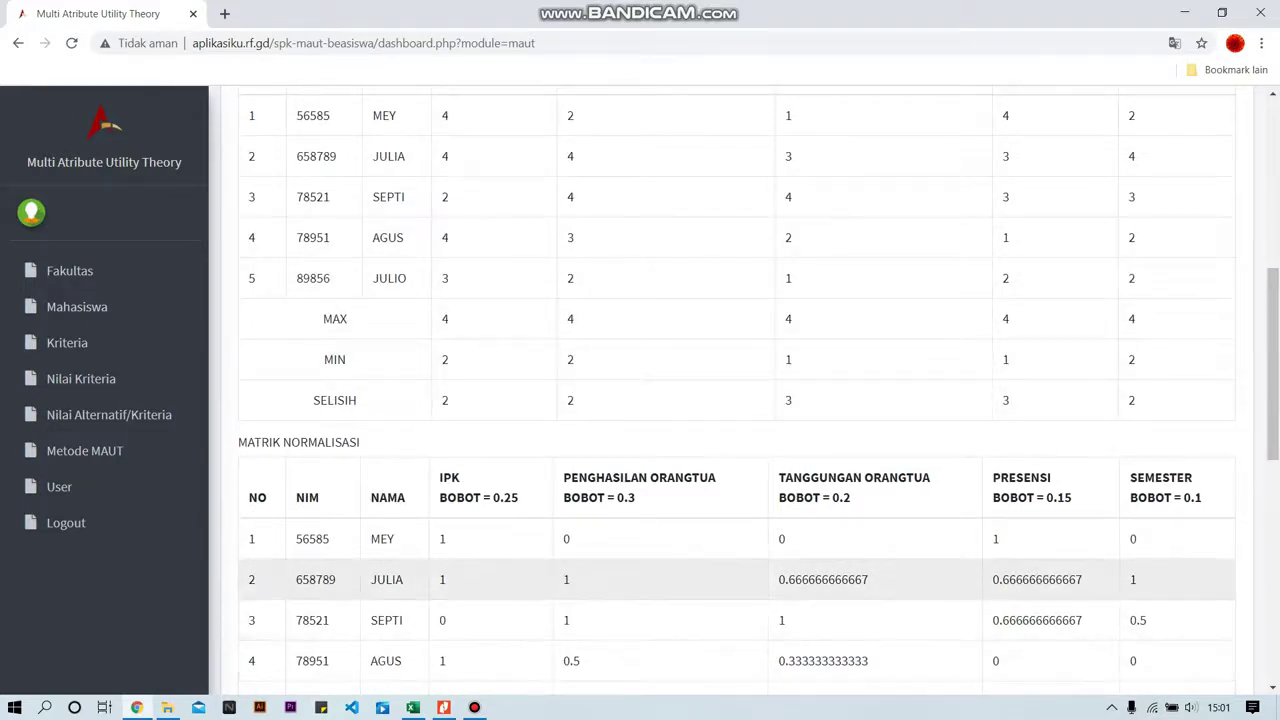
{"action": "scroll", "coordinate": [737, 388], "scroll_direction": "down", "scroll_amount": 1}
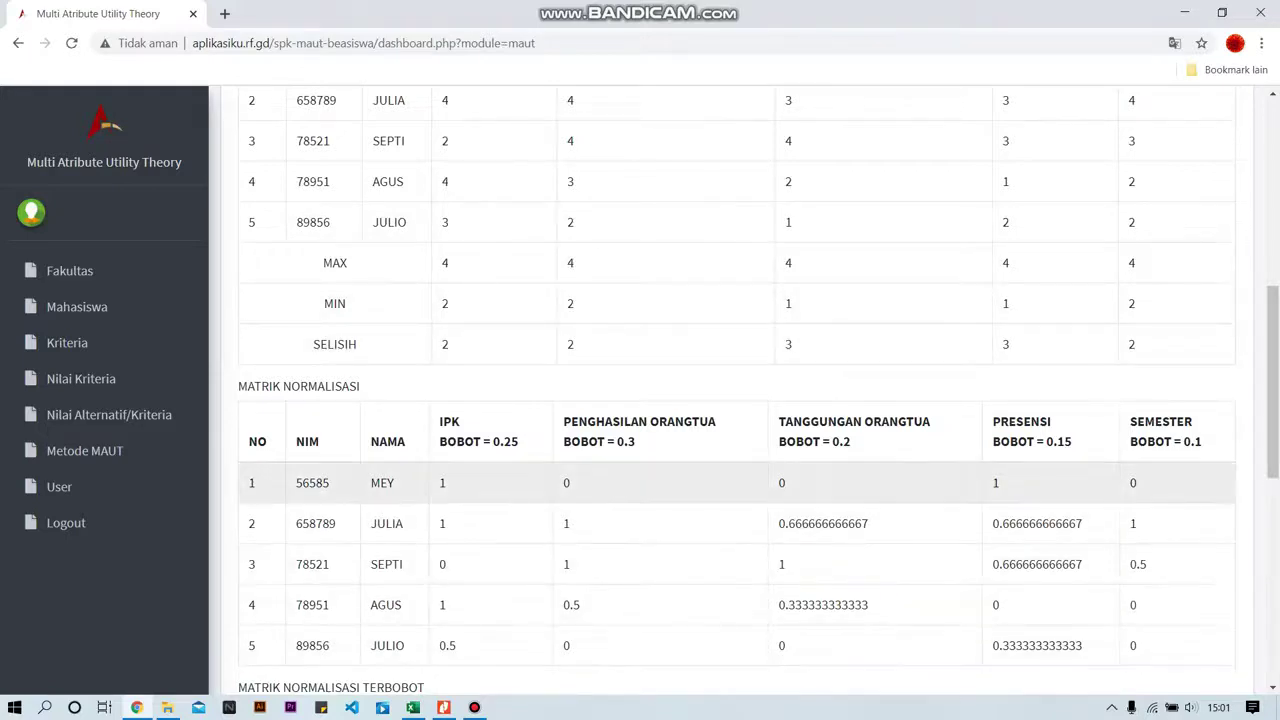
{"action": "scroll", "coordinate": [737, 395], "scroll_direction": "up", "scroll_amount": 3}
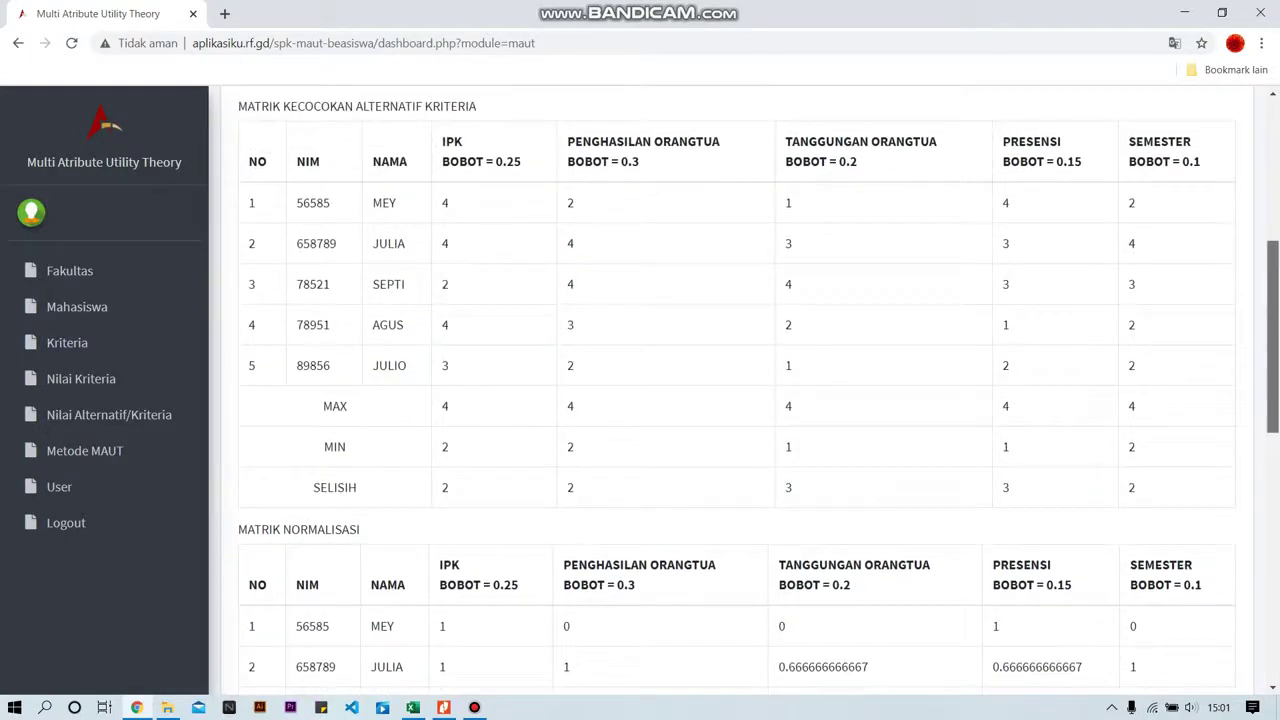
{"action": "scroll", "coordinate": [737, 395], "scroll_direction": "down", "scroll_amount": 1}
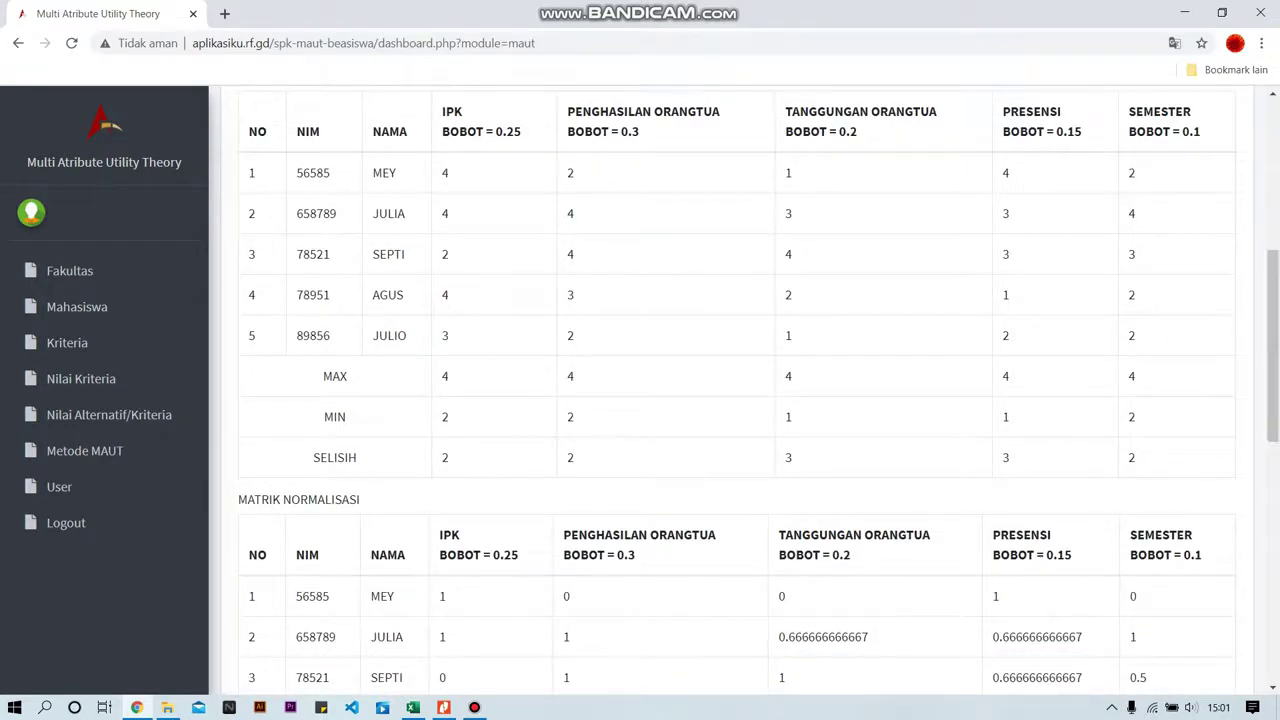
{"action": "left_click_drag", "start_coordinate": [1135, 457], "coordinate": [104, 120]}
{"action": "scroll", "coordinate": [737, 395], "scroll_direction": "down", "scroll_amount": 1}
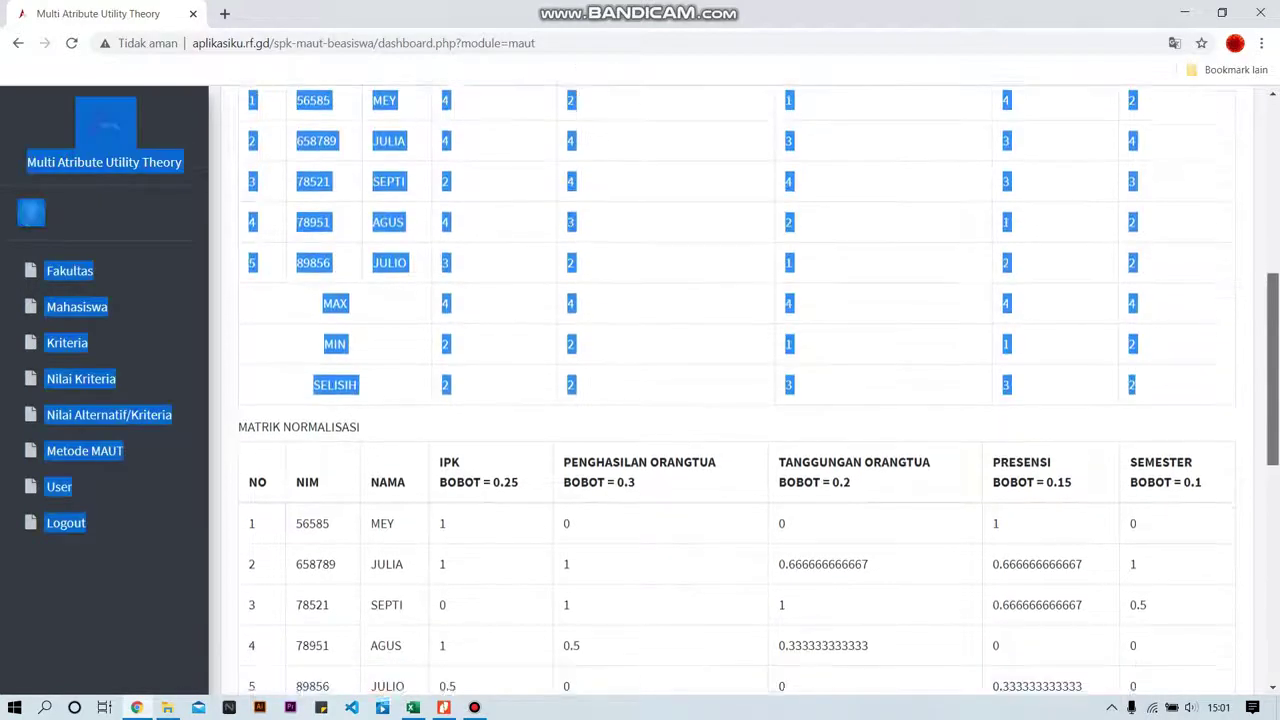
{"action": "left_click", "coordinate": [737, 368]}
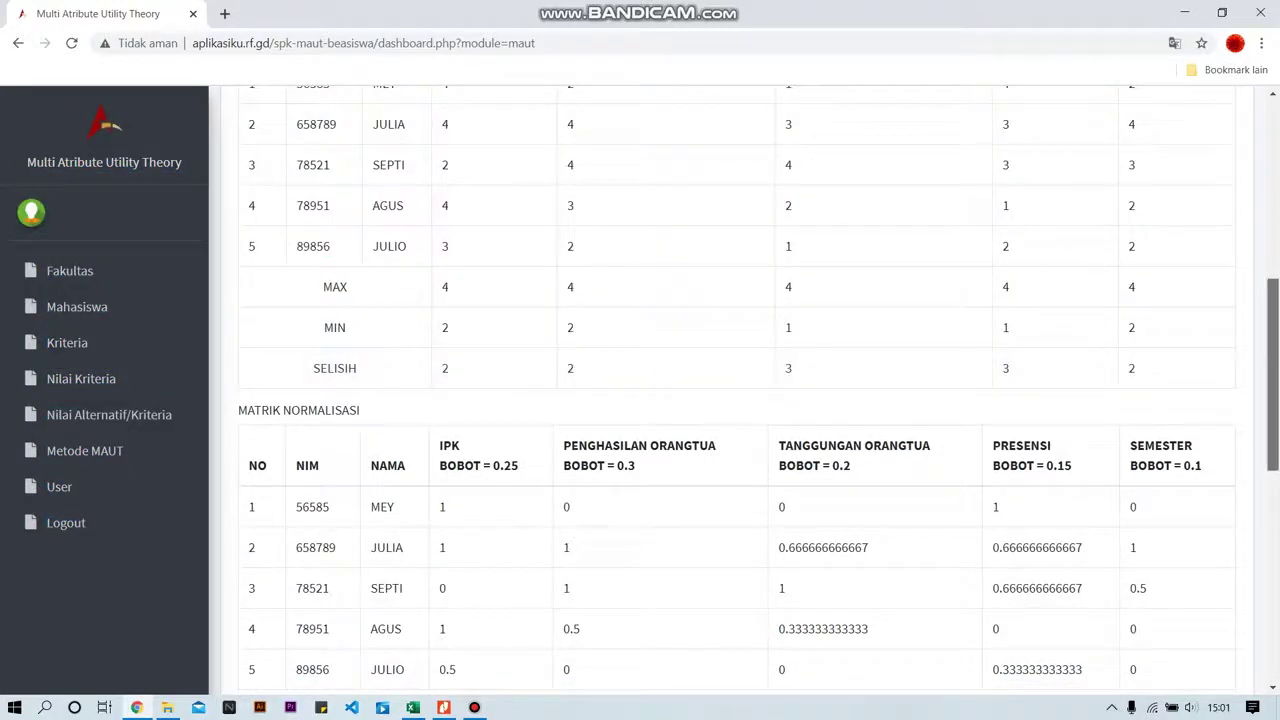
{"action": "scroll", "coordinate": [737, 395], "scroll_direction": "down", "scroll_amount": 1}
{"action": "scroll", "coordinate": [737, 395], "scroll_direction": "down", "scroll_amount": 2}
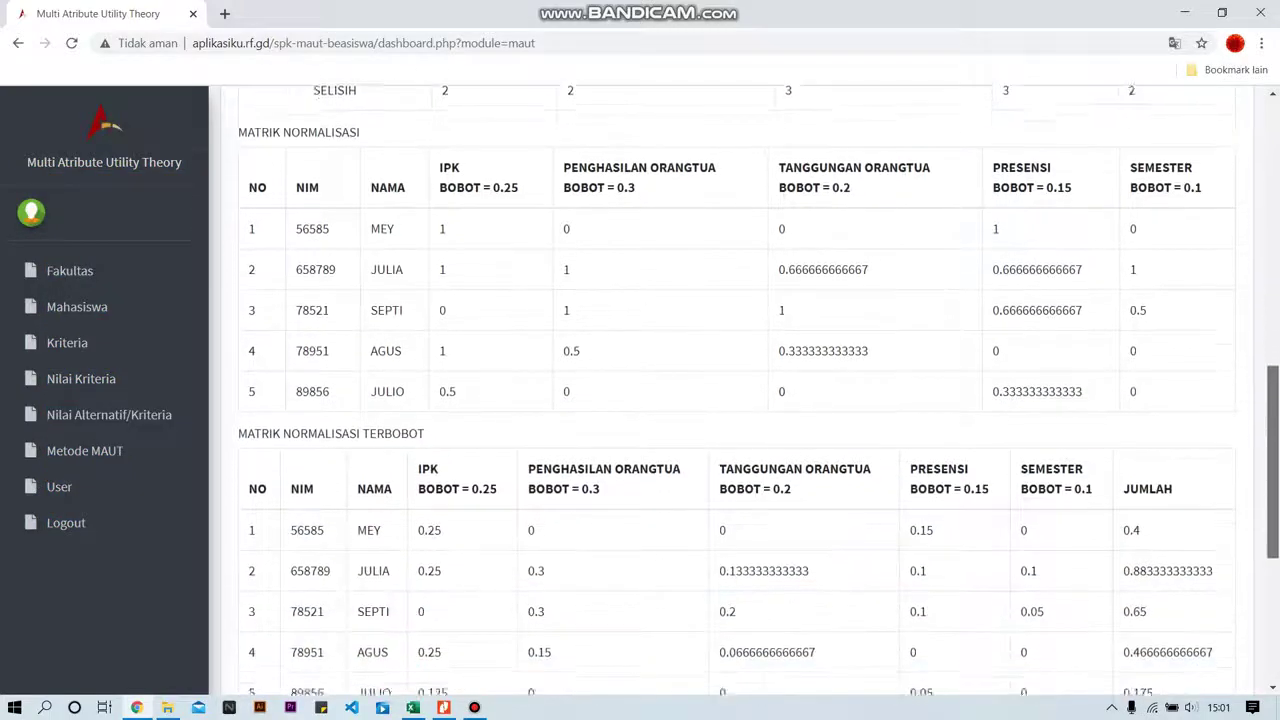
Examine the Matrik Normalisasi Terbobot with its JUMLAH column and the final Perangkingan table
{"action": "scroll", "coordinate": [737, 395], "scroll_direction": "down", "scroll_amount": 1}
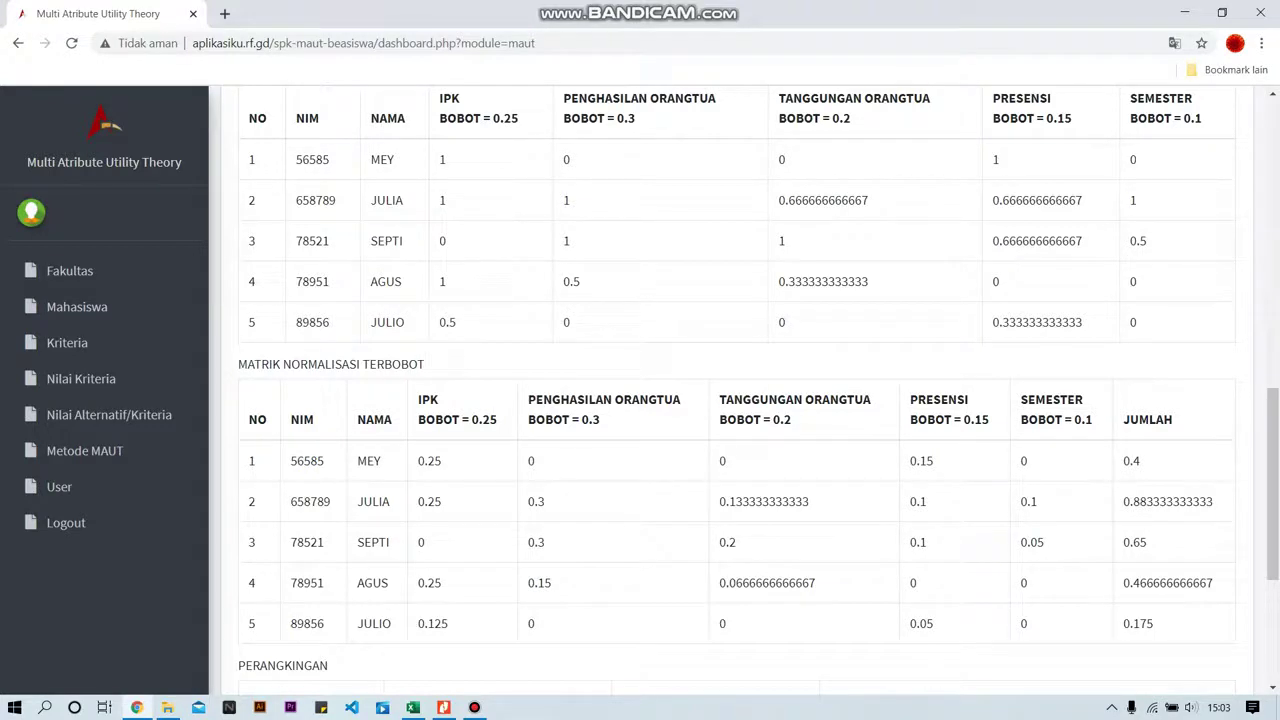
{"action": "scroll", "coordinate": [740, 390], "scroll_direction": "down", "scroll_amount": 2}
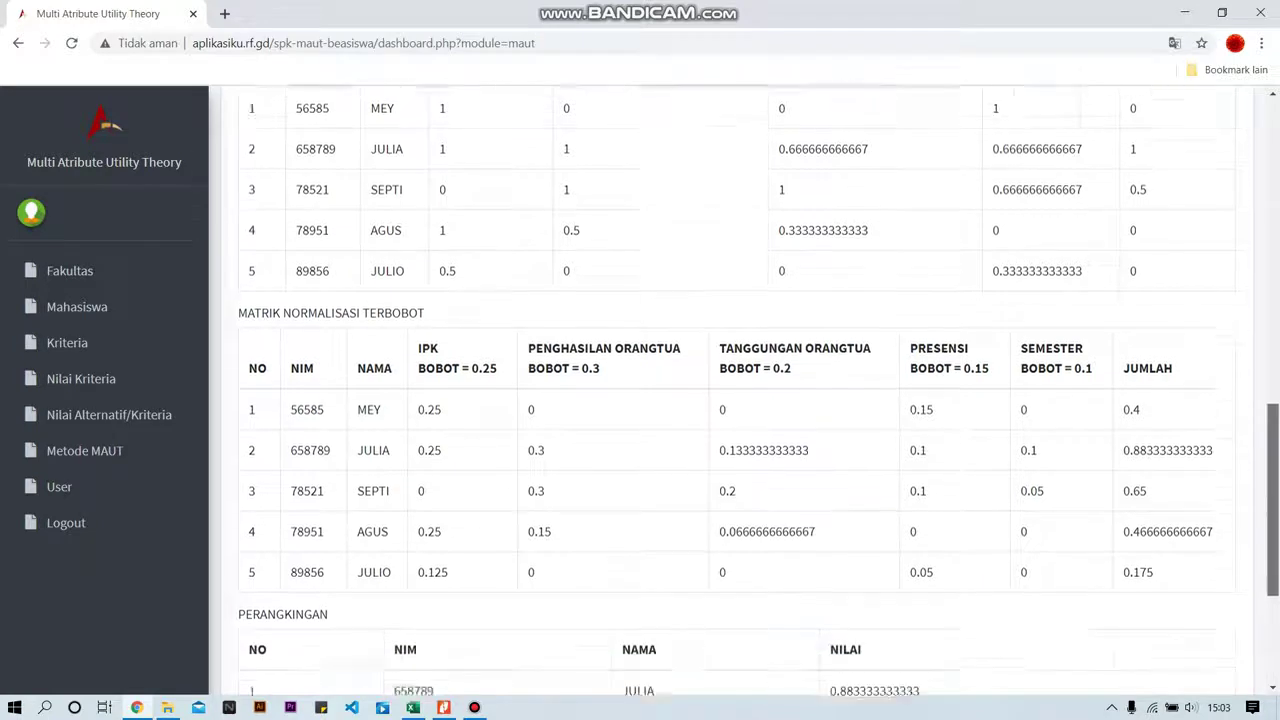
{"action": "scroll", "coordinate": [740, 390], "scroll_direction": "up", "scroll_amount": 2}
{"action": "scroll", "coordinate": [740, 390], "scroll_direction": "down", "scroll_amount": 1}
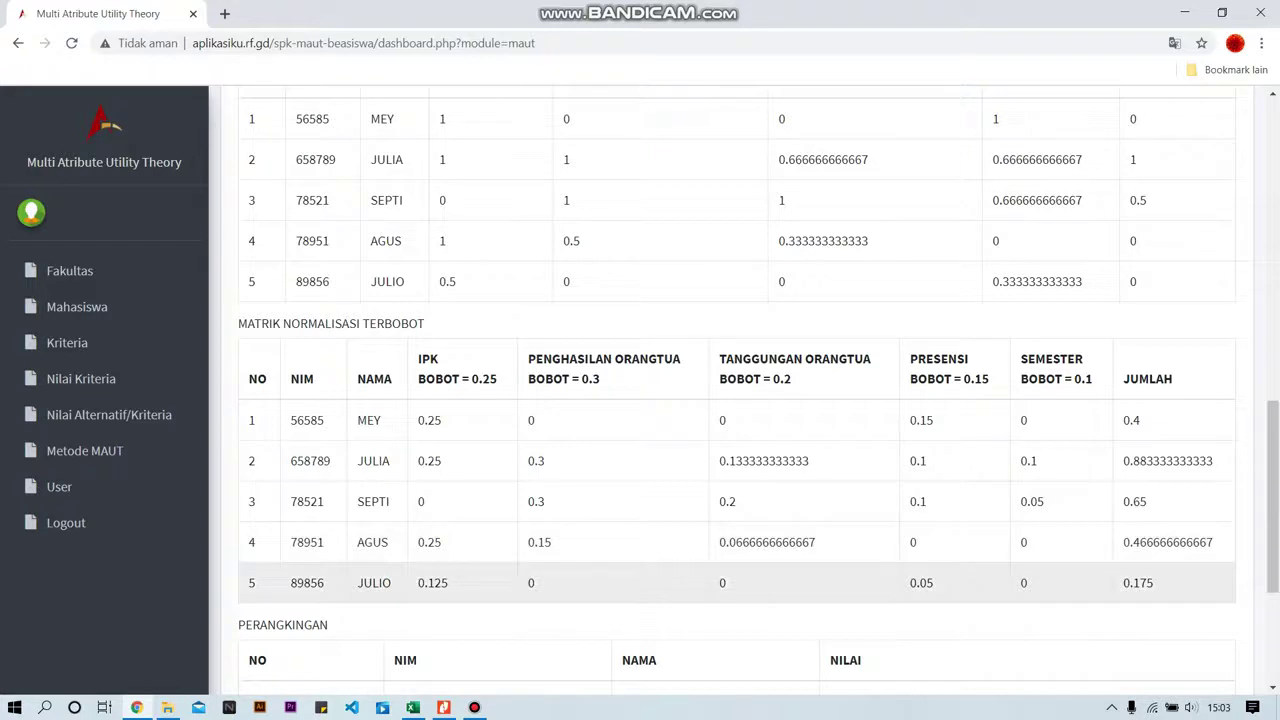
{"action": "scroll", "coordinate": [737, 390], "scroll_direction": "down", "scroll_amount": 2}
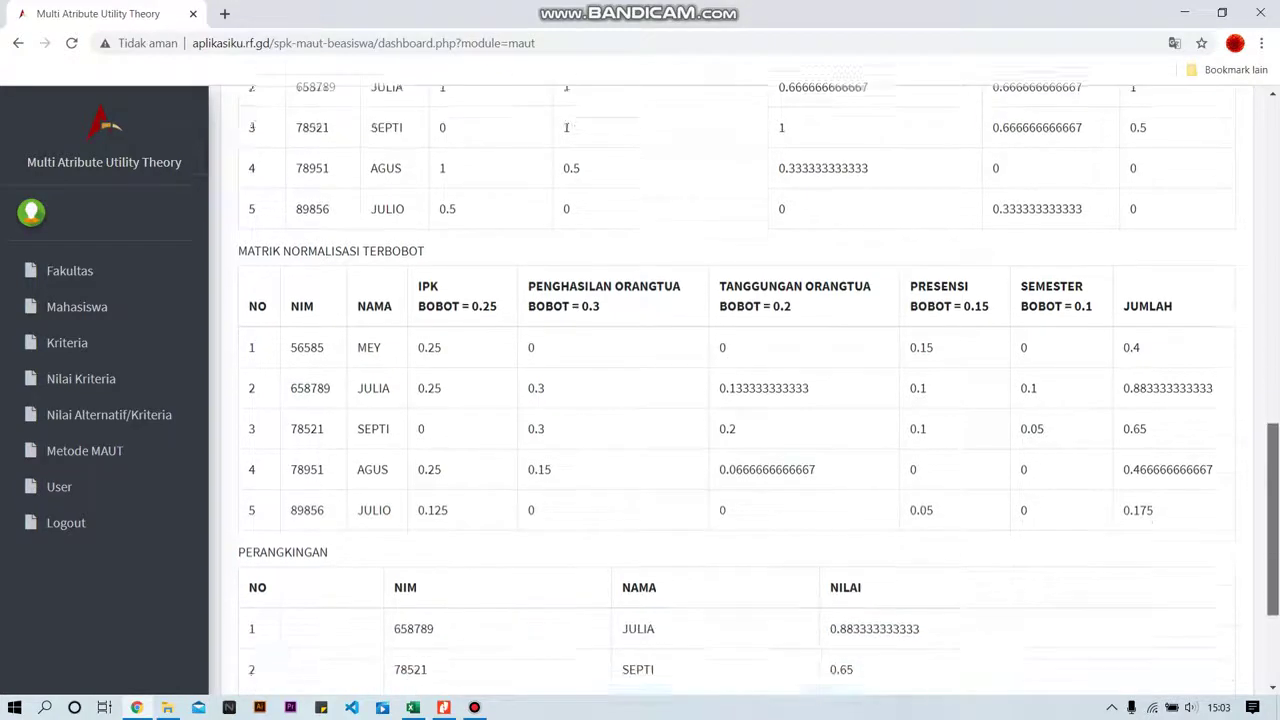
{"action": "scroll", "coordinate": [737, 390], "scroll_direction": "down", "scroll_amount": 2}
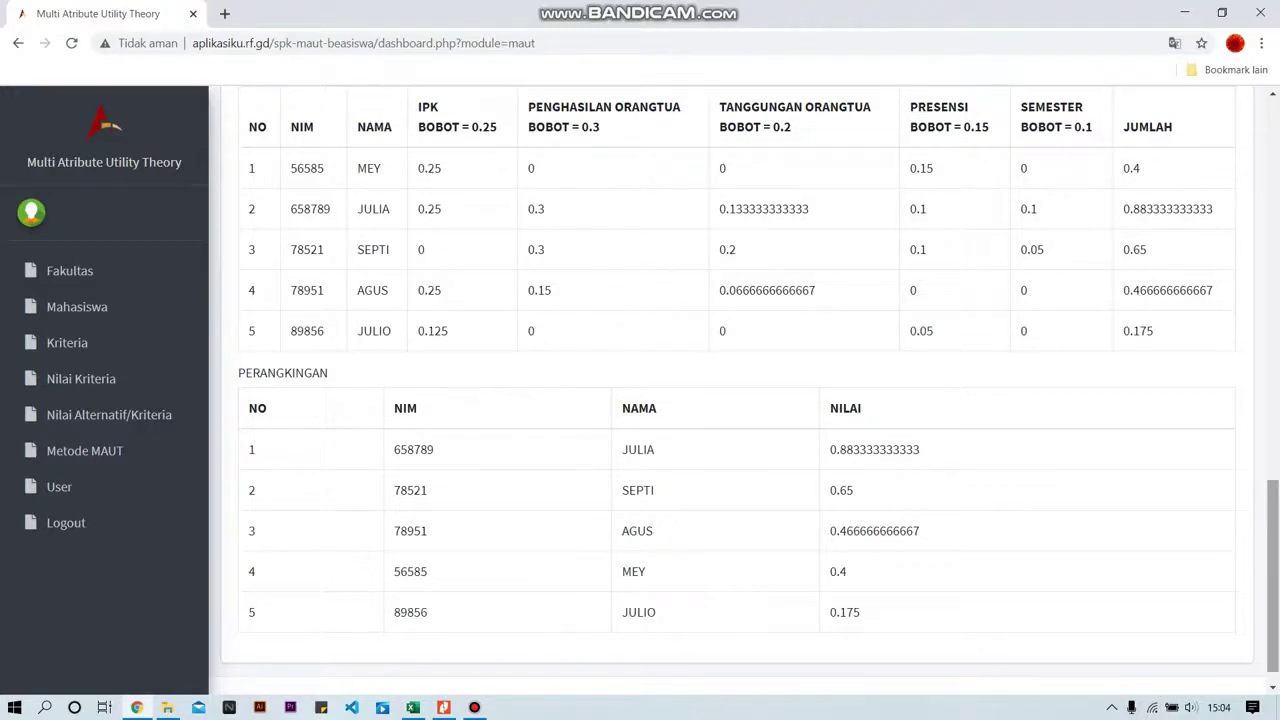
{"action": "scroll", "coordinate": [745, 387], "scroll_direction": "down", "scroll_amount": 1}
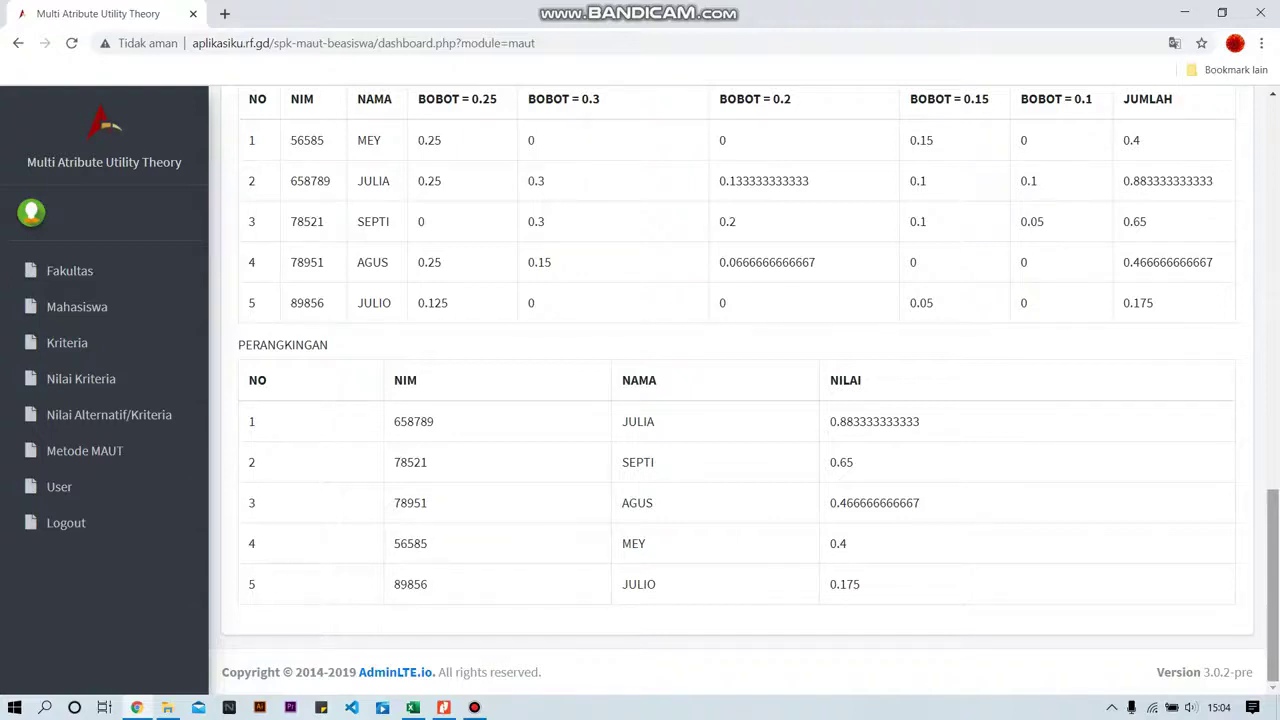
{"action": "scroll", "coordinate": [1272, 585], "scroll_direction": "up", "scroll_amount": 2}
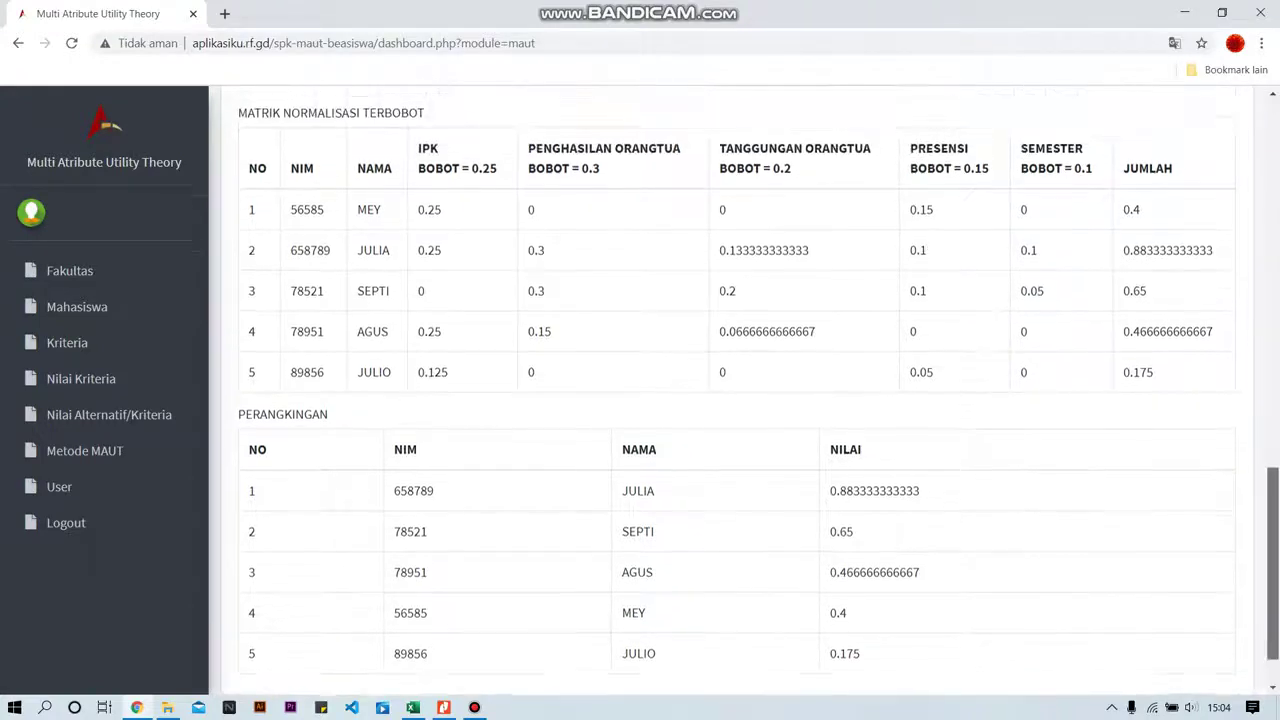